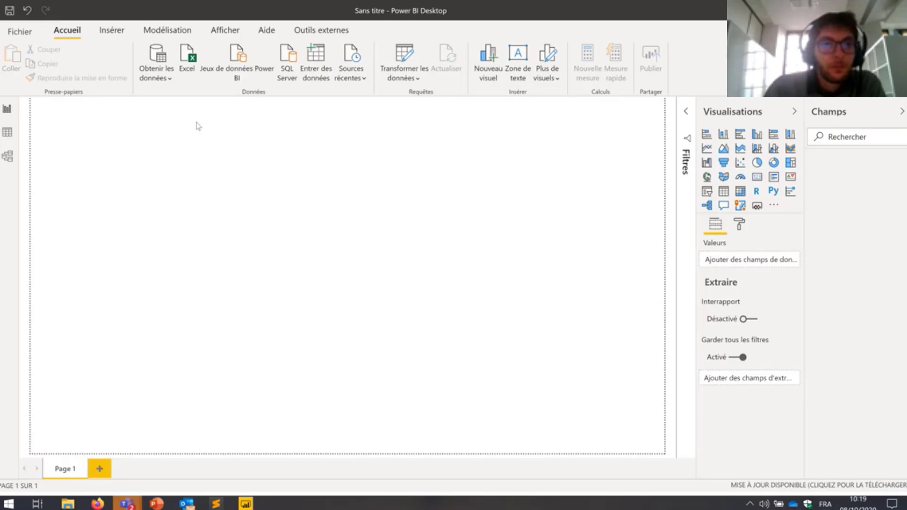
Step: Review the available data connectors in the file, database, Power Platform, Azure, online services and other categories
left_click(159, 80)
left_click(156, 57)
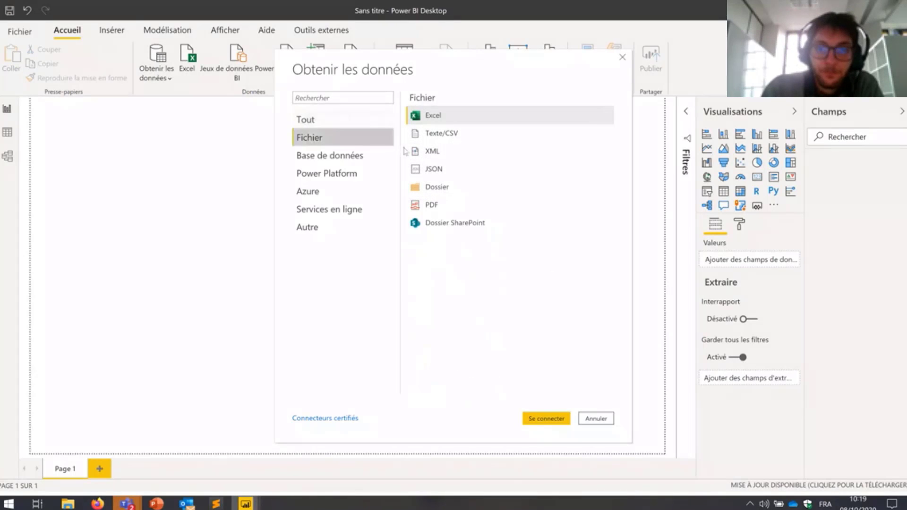
left_click(320, 140)
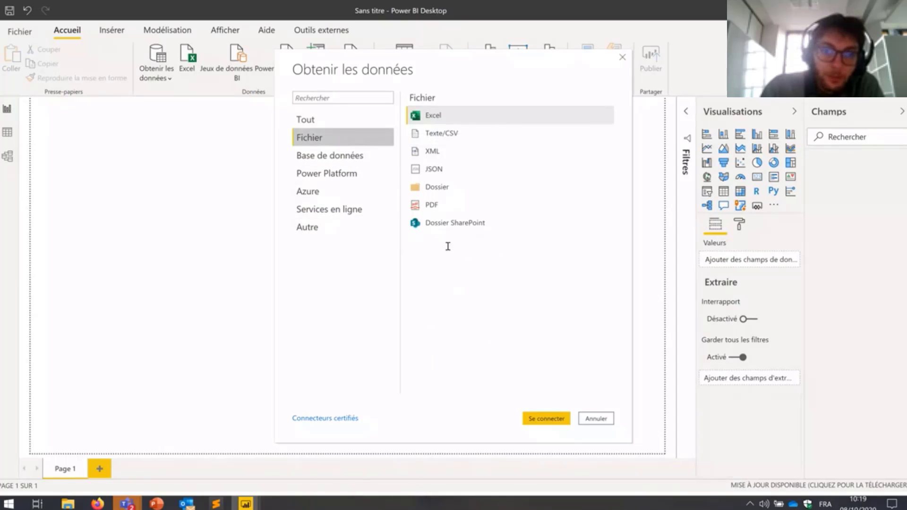
left_click(304, 158)
scroll(542, 163, "down", 1)
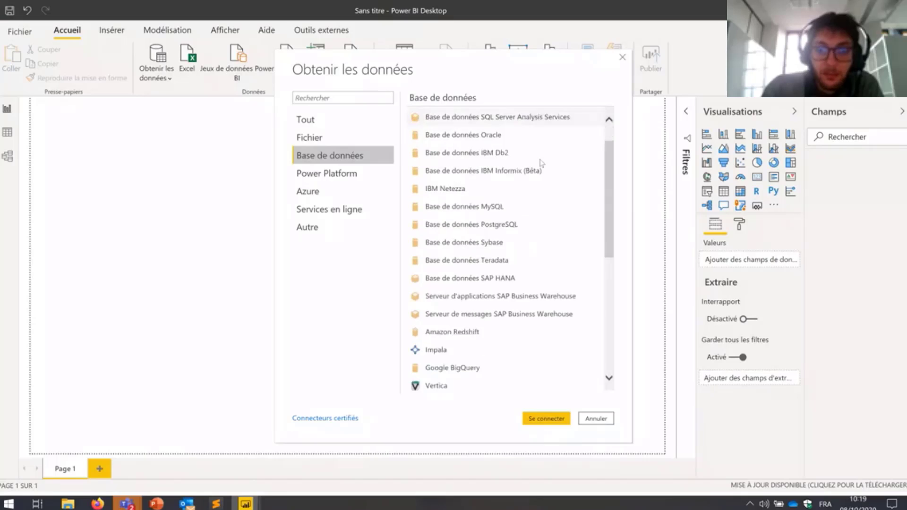
scroll(541, 163, "down", 5)
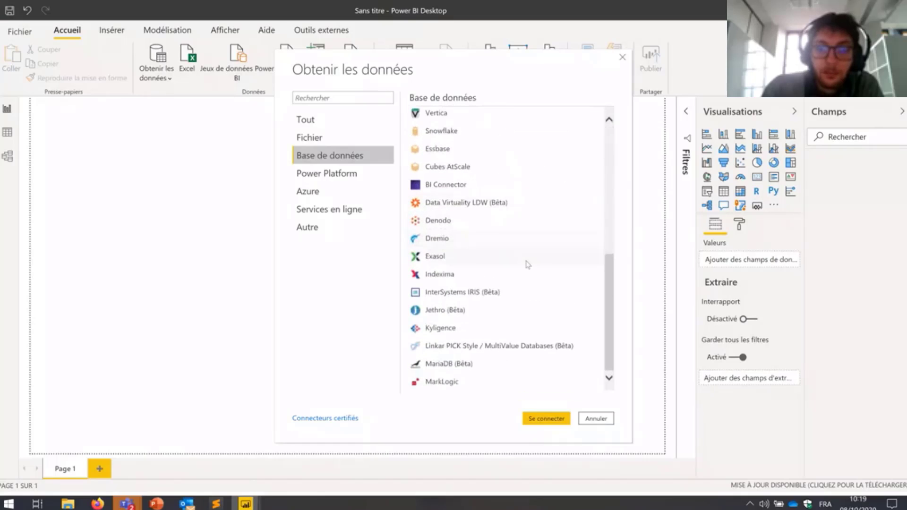
scroll(539, 227, "up", 6)
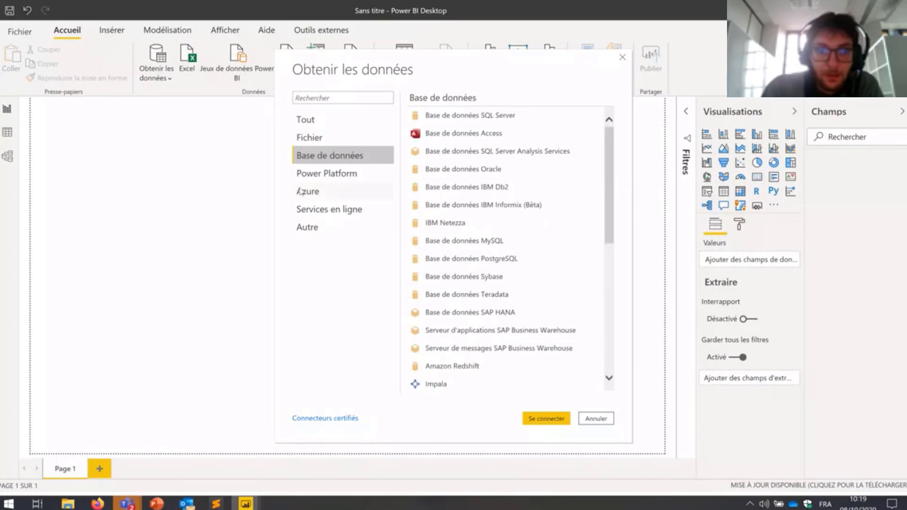
left_click(339, 177)
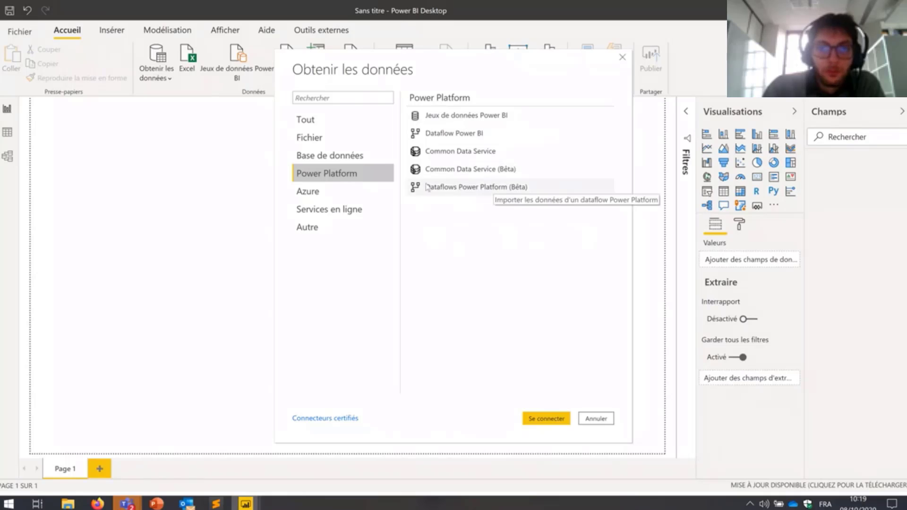
left_click(330, 195)
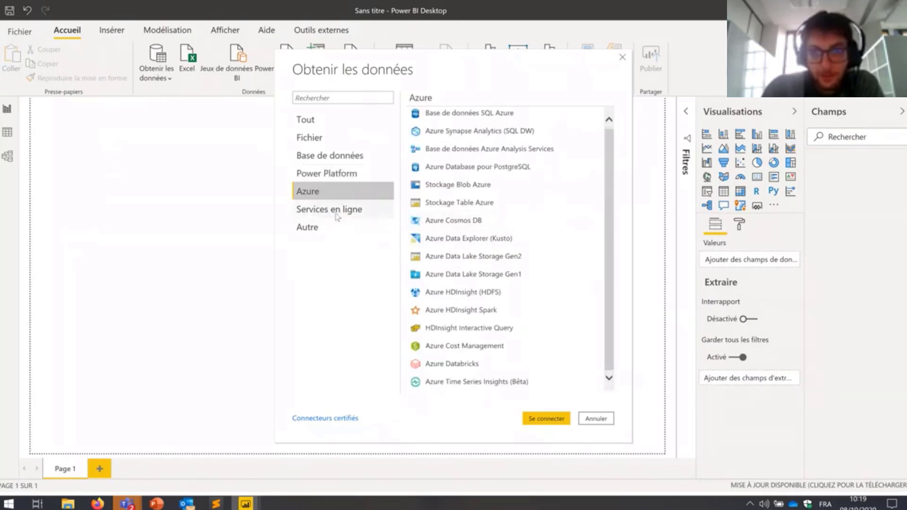
key("Down")
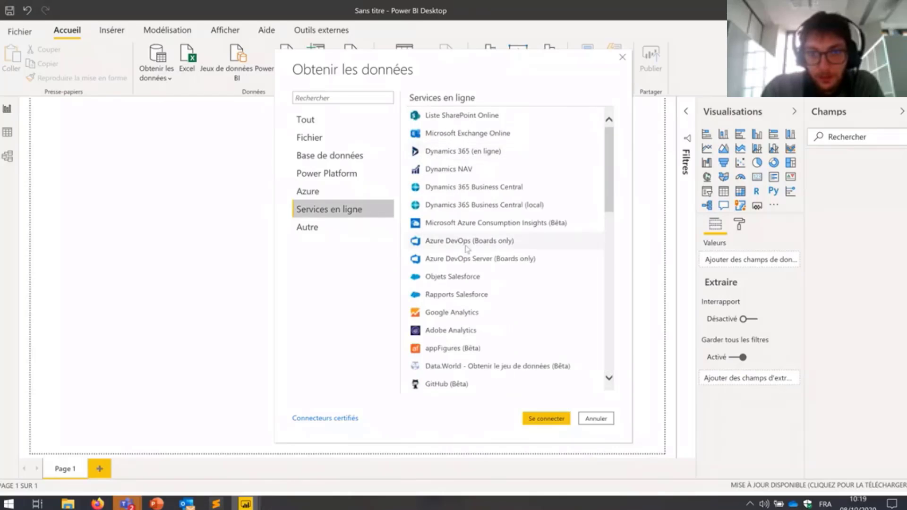
scroll(468, 260, "down", 3)
left_click(322, 230)
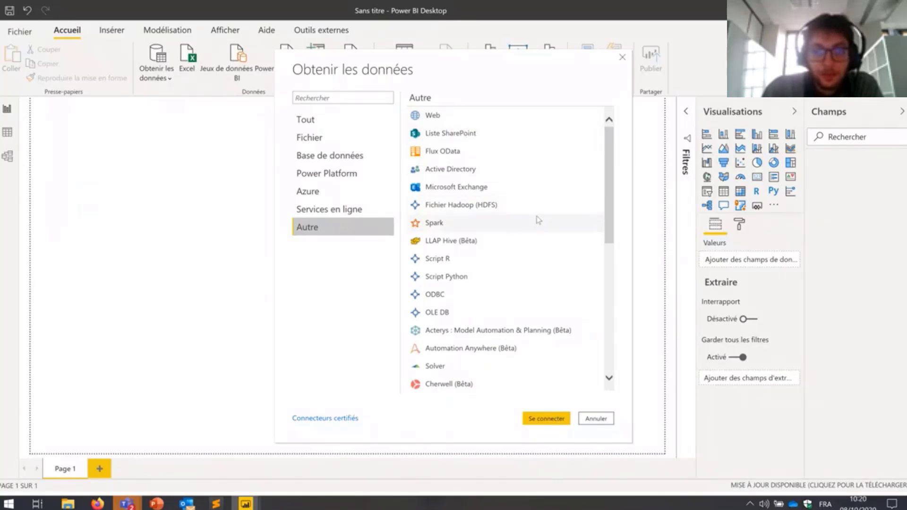
Step: Connect to a Texte/CSV file source and open data.csv
left_click(353, 140)
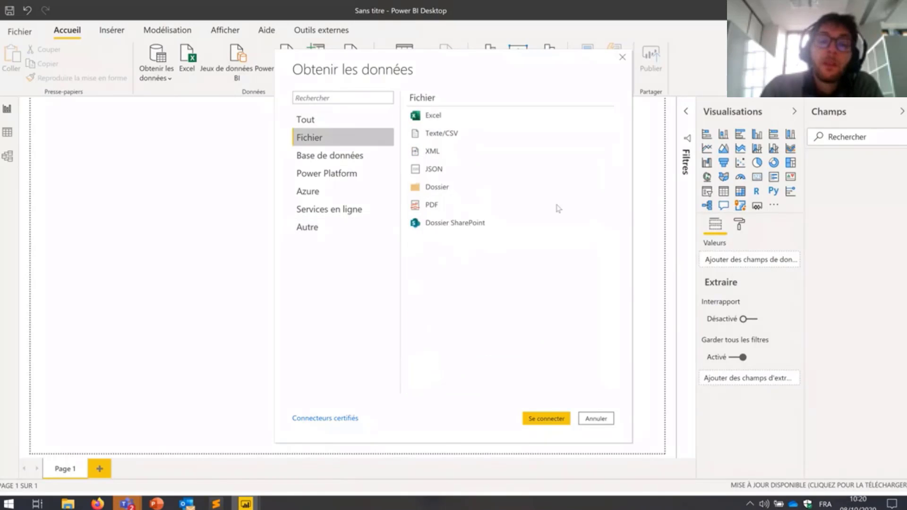
left_click(481, 138)
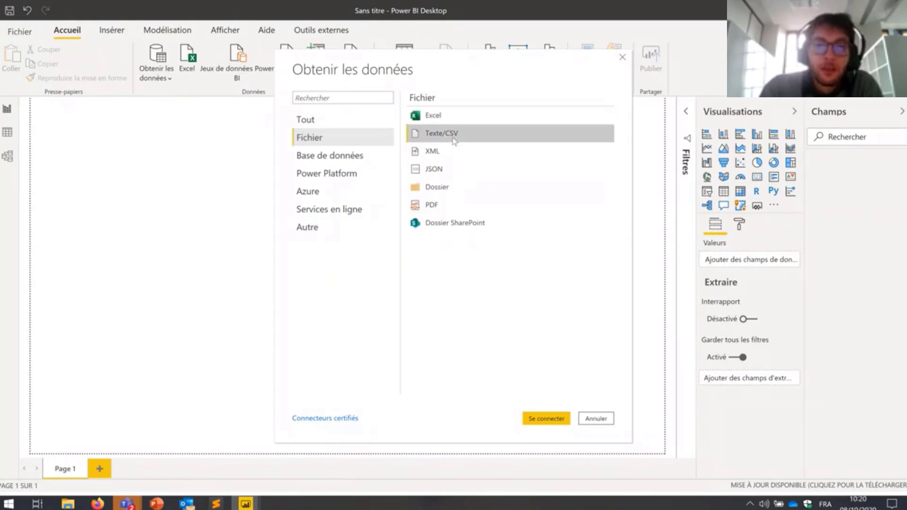
left_click(552, 419)
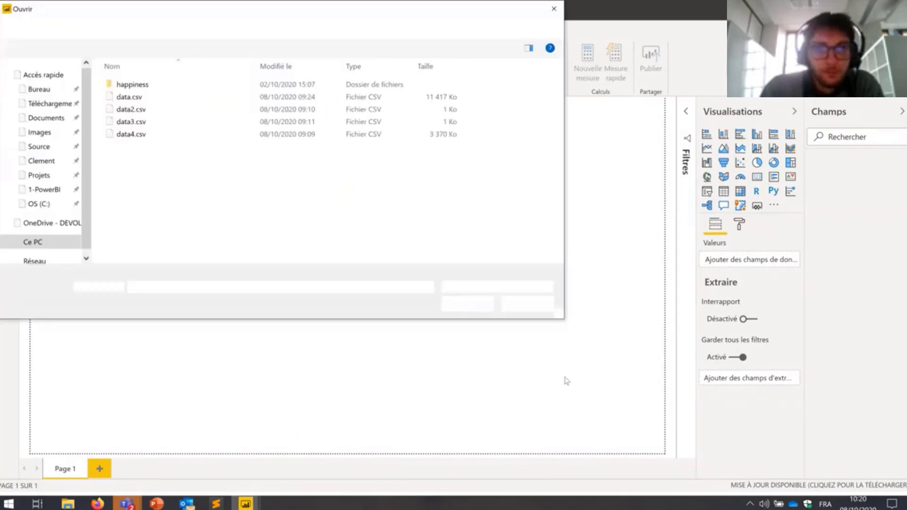
double_click(217, 98)
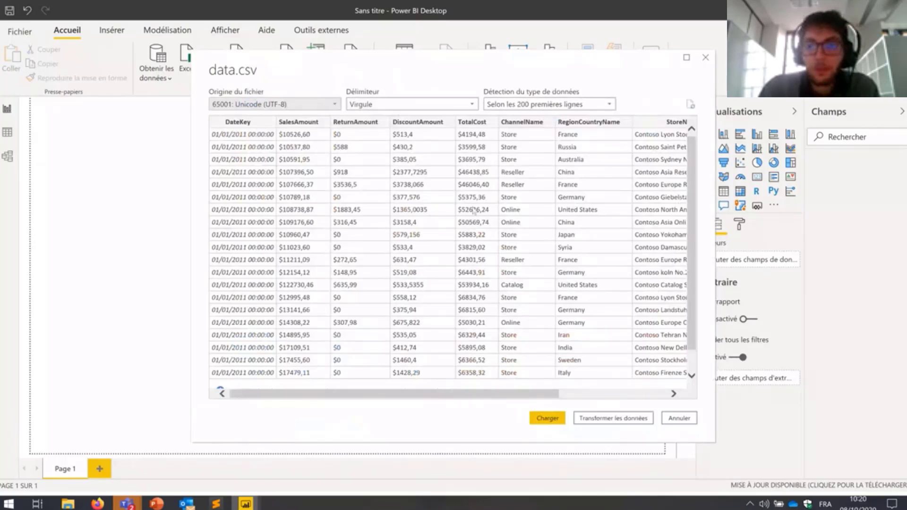
Step: Check all columns in the data.csv preview and load the table directly into the report
scroll(398, 393, "right", 3)
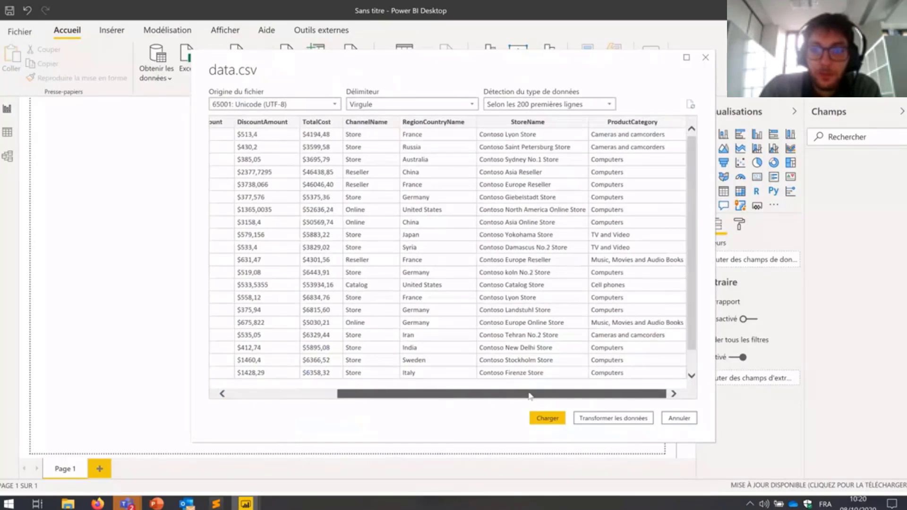
scroll(399, 391, "left", 3)
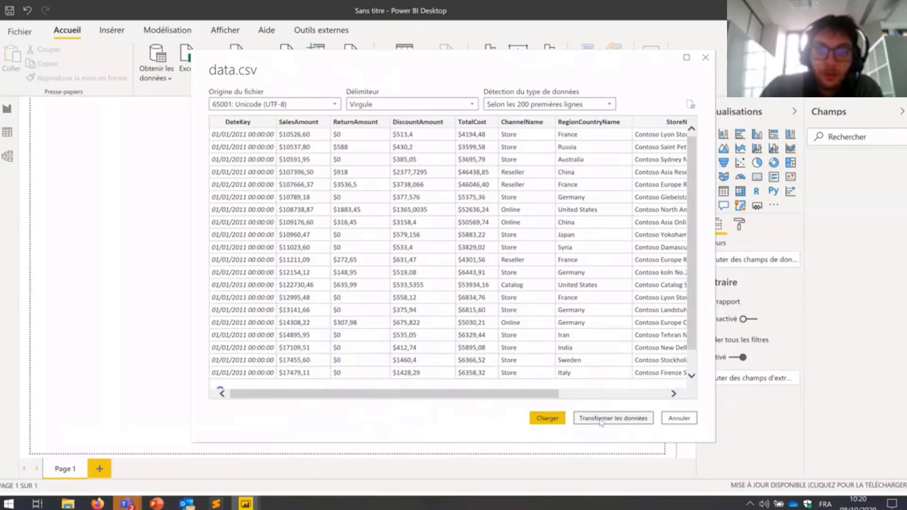
left_click(542, 422)
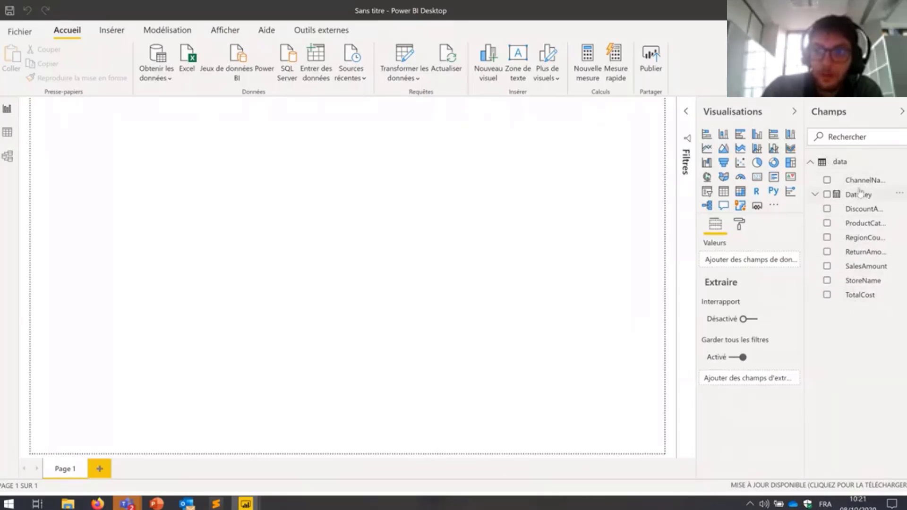
Step: Open the loaded data table in the Power Query editor, with its window maximized
left_click(414, 59)
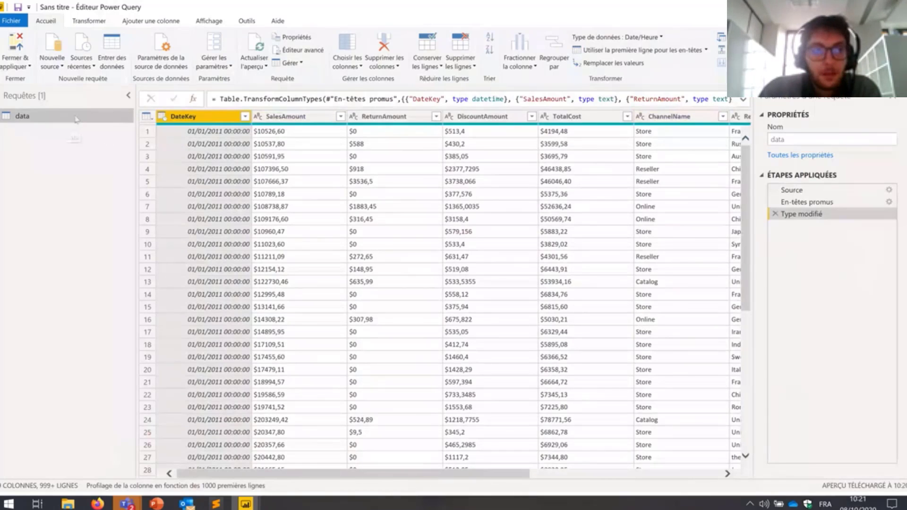
left_click_drag(263, 9, 263, 114)
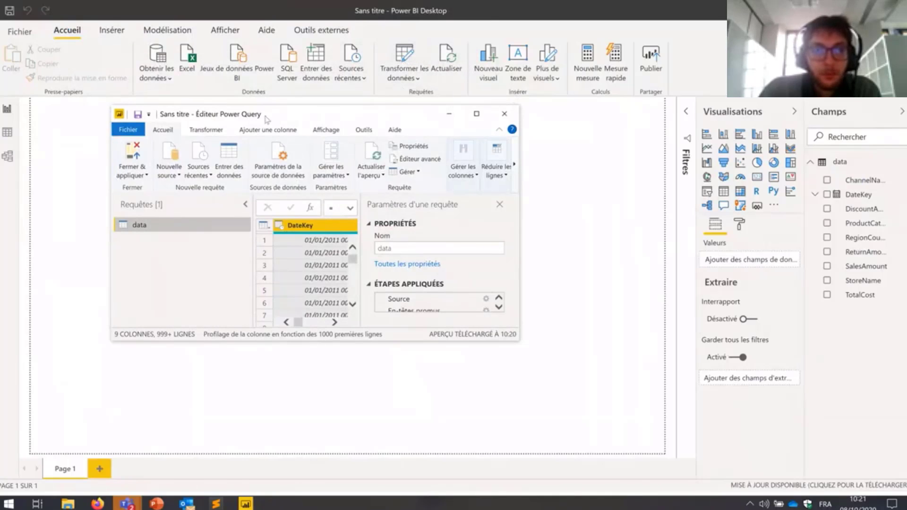
left_click(476, 114)
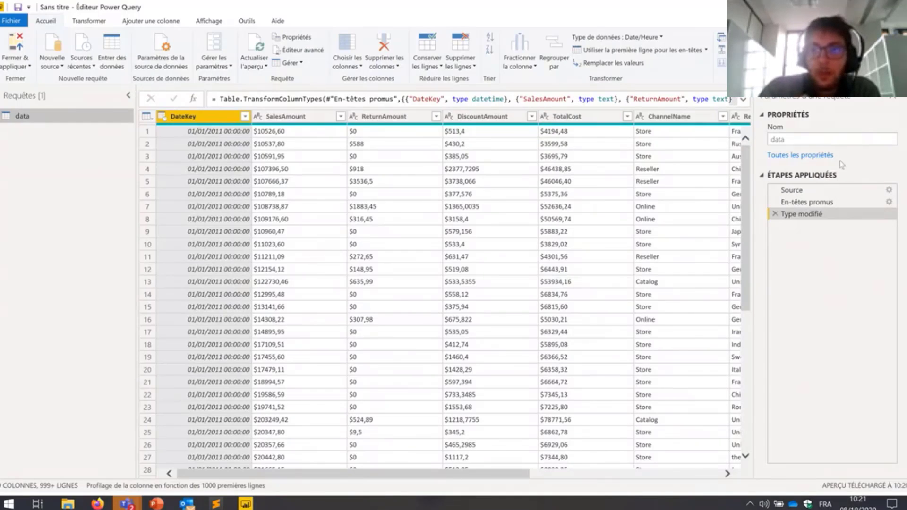
Step: Rename the data query as Sales
left_click(835, 140)
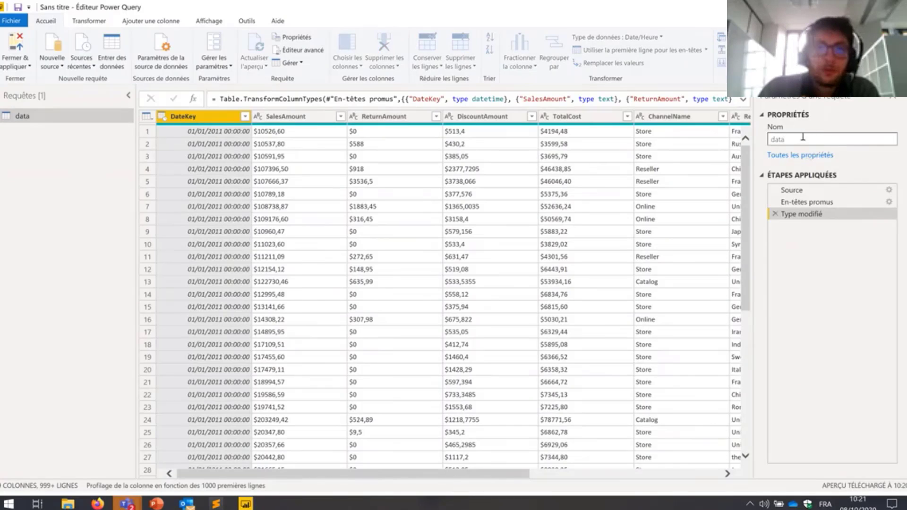
left_click_drag(803, 139, 773, 140)
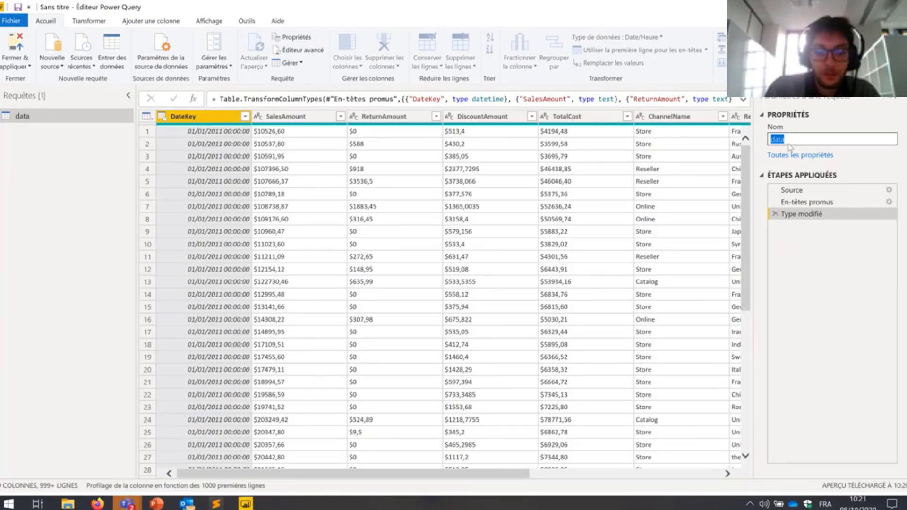
type("Sales")
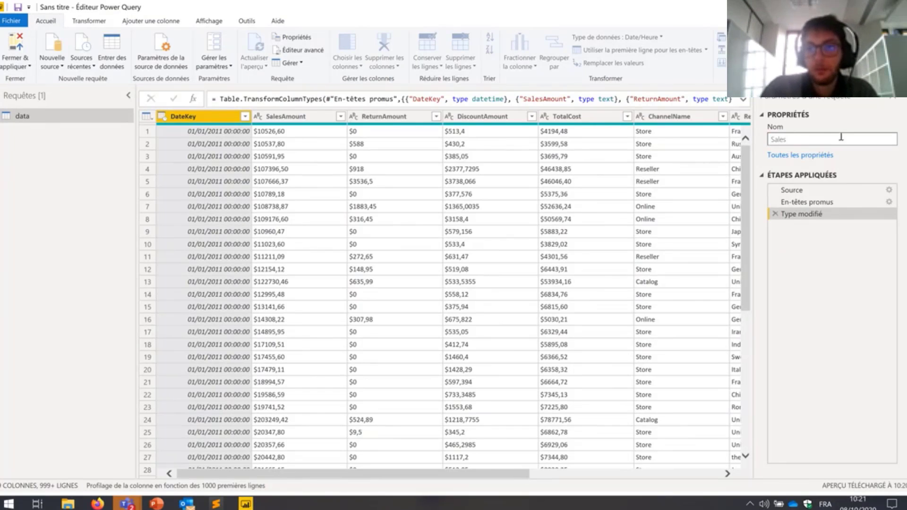
key("Return")
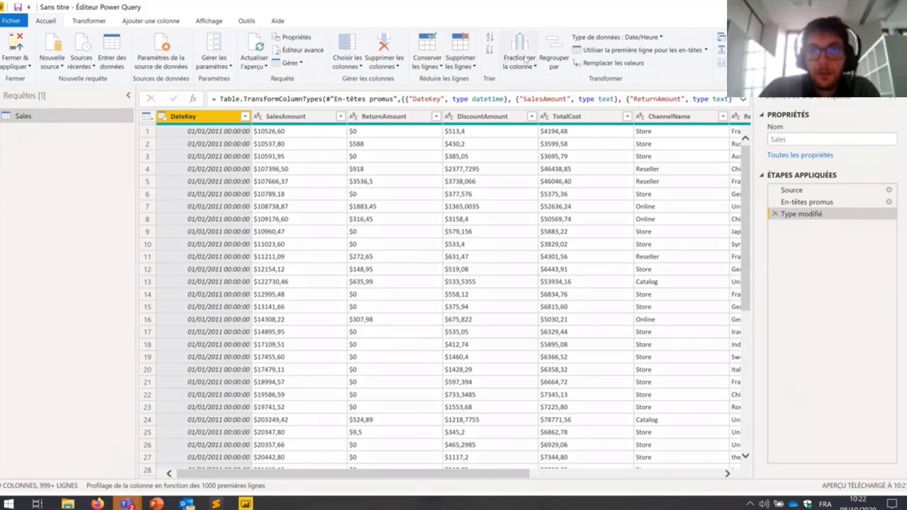
Step: Review the editor's transformation and column-adding commands and examine the columns of the Sales query with their data types
left_click(94, 23)
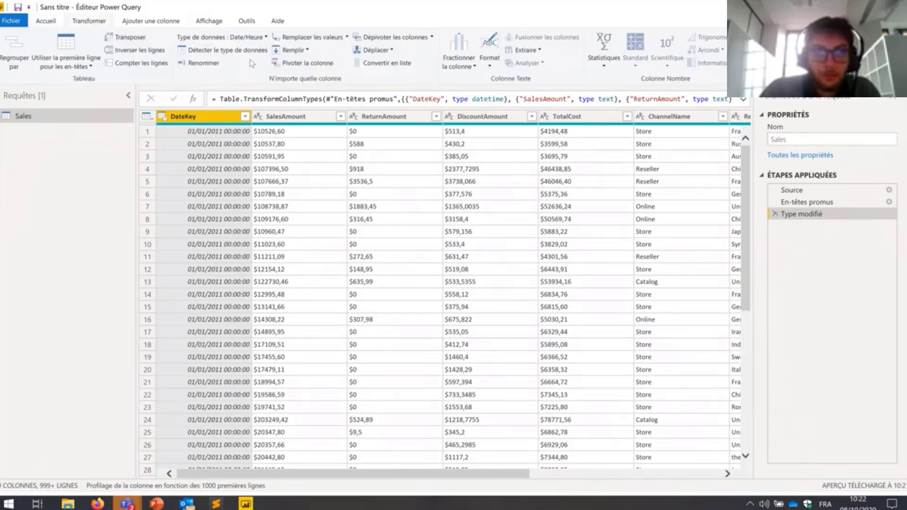
left_click(163, 22)
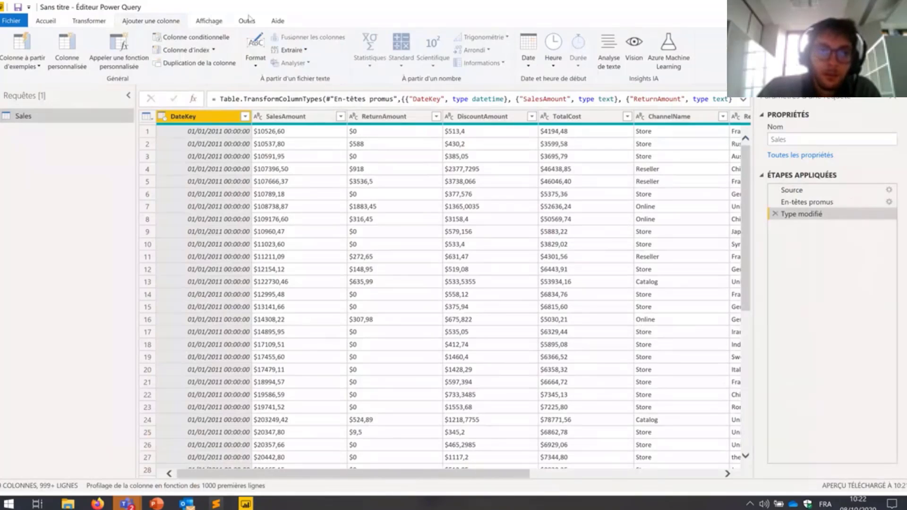
left_click(53, 22)
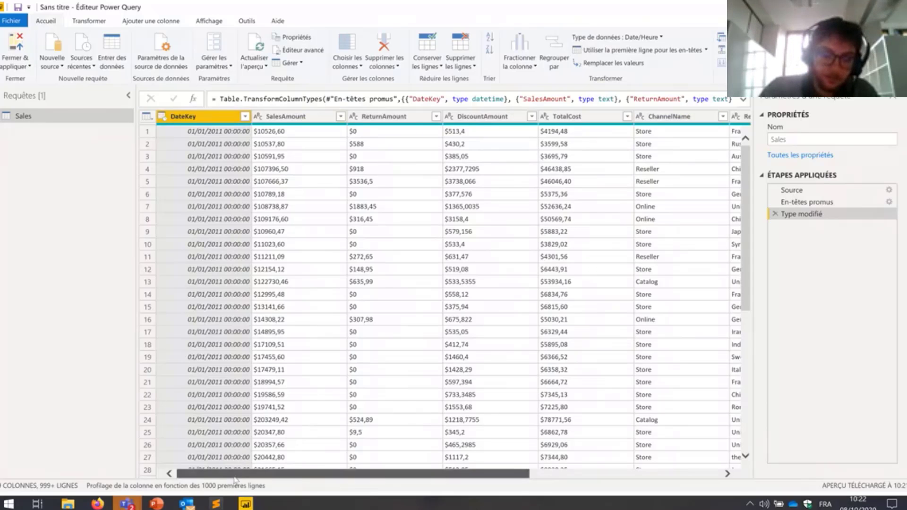
left_click_drag(235, 479, 149, 451)
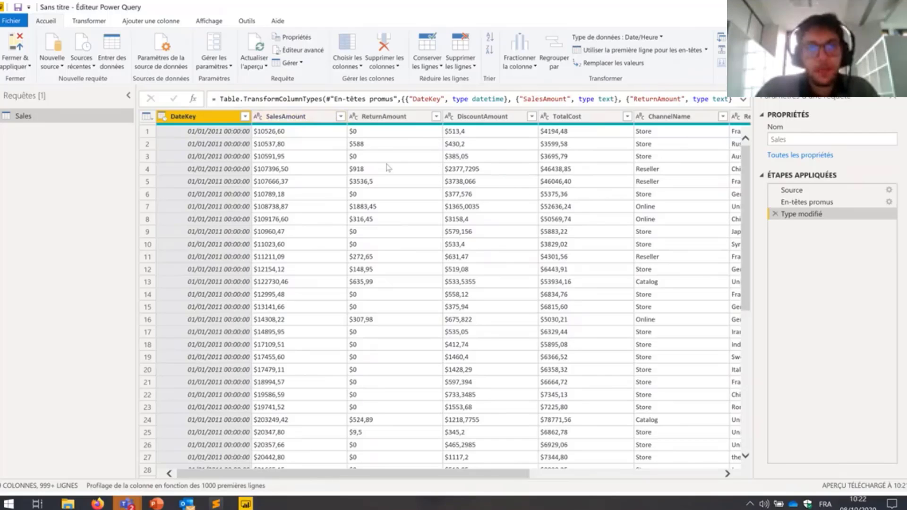
left_click(280, 117)
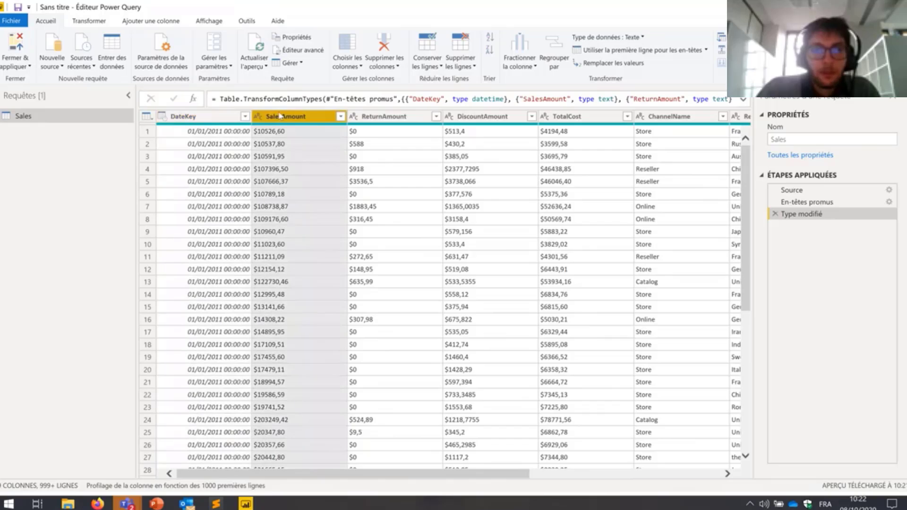
left_click(196, 116)
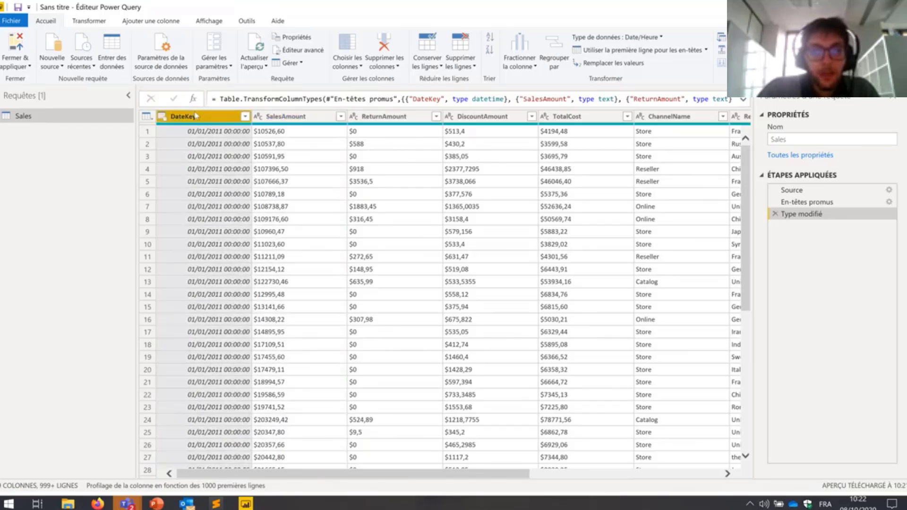
left_click(664, 118)
left_click_drag(478, 475, 696, 474)
scroll(458, 456, "left", 5)
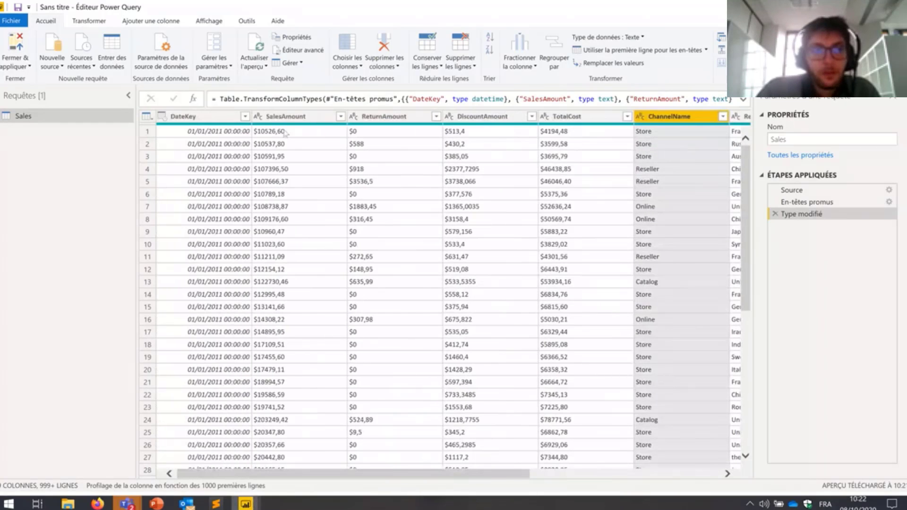
Step: Convert the SalesAmount column to Nombre décimal as a new applied step and open the details of its first row's value
left_click(307, 117)
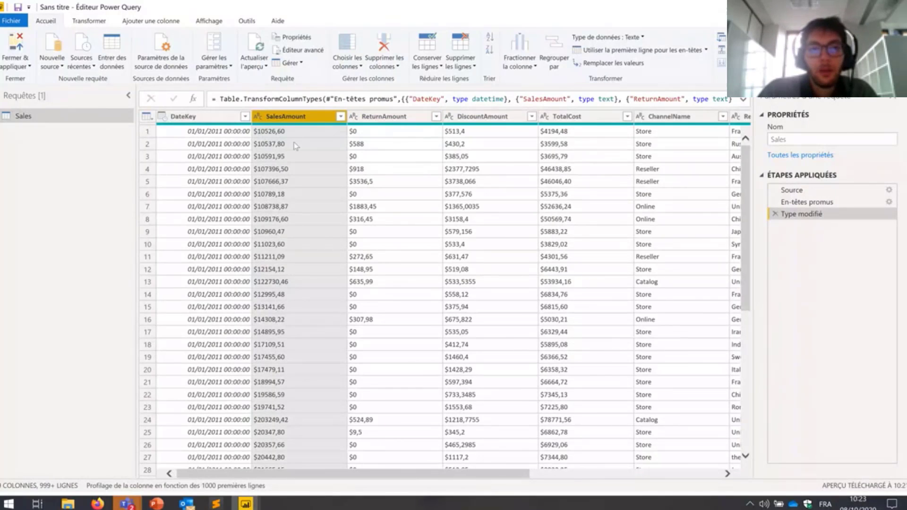
left_click(257, 117)
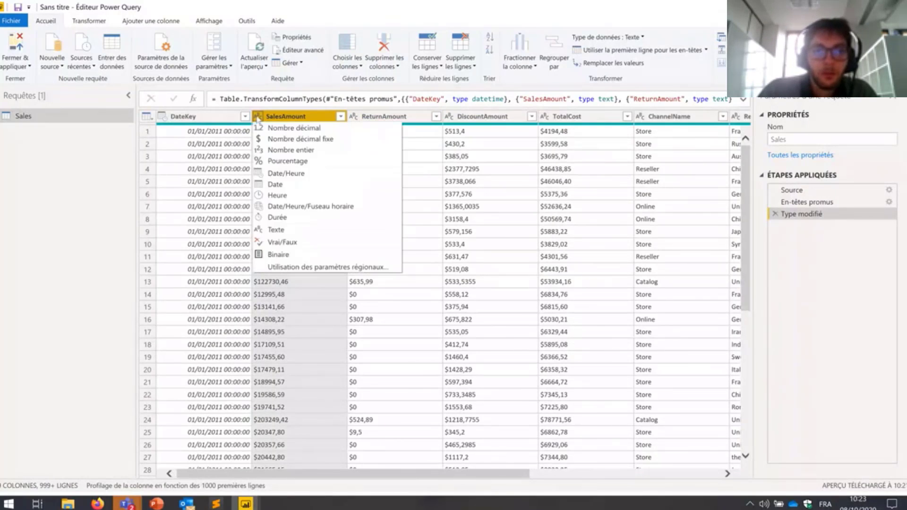
left_click(281, 128)
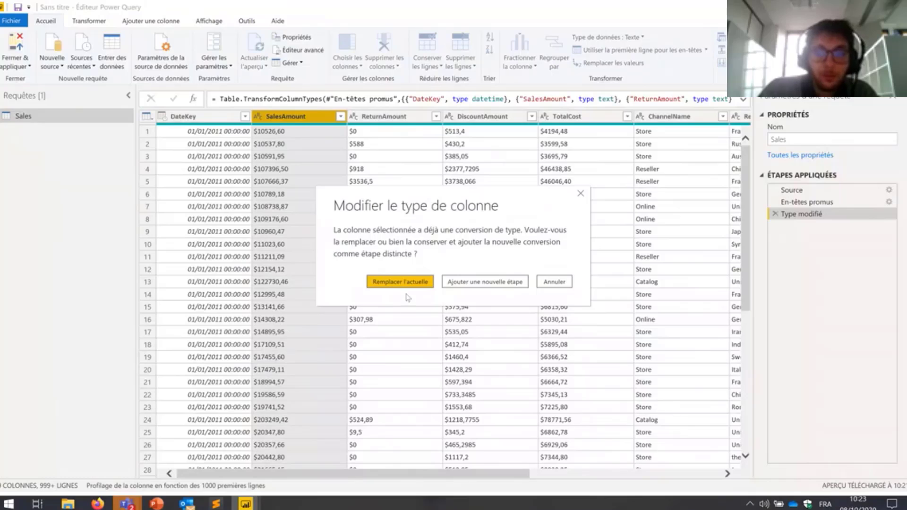
left_click(500, 285)
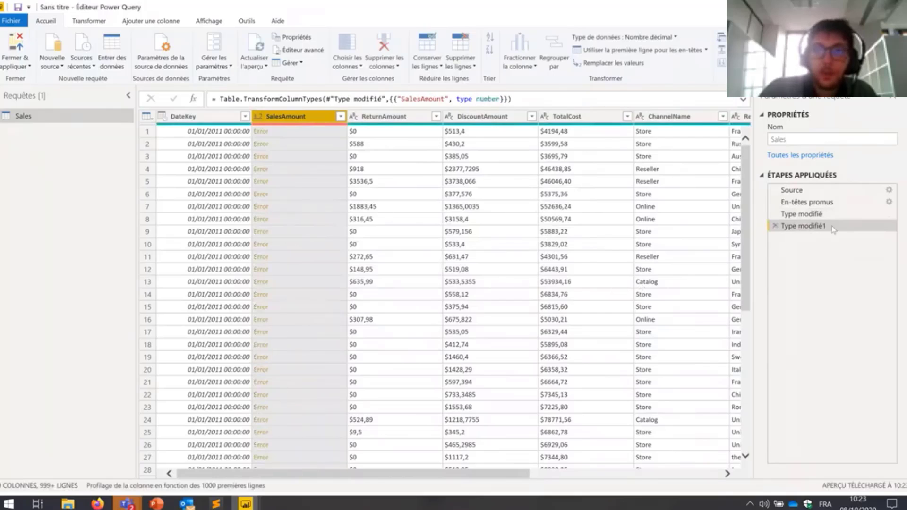
left_click(265, 131)
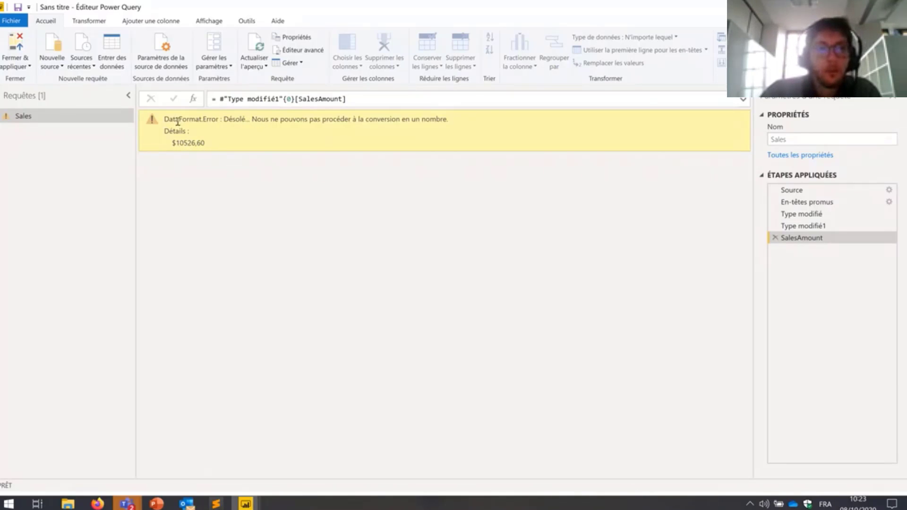
Step: Delete the SalesAmount error-detail step and the Type modifié1 conversion from the applied steps of the Sales query
left_click_drag(172, 143, 215, 143)
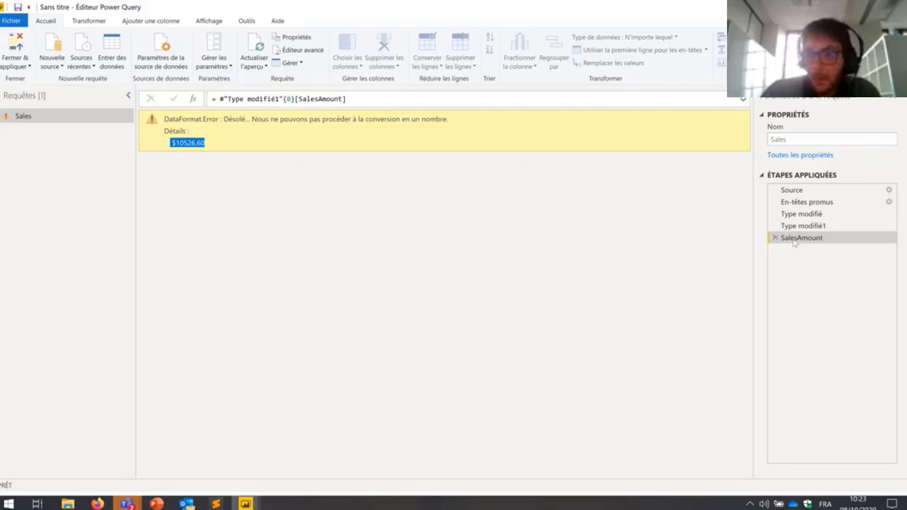
left_click(775, 238)
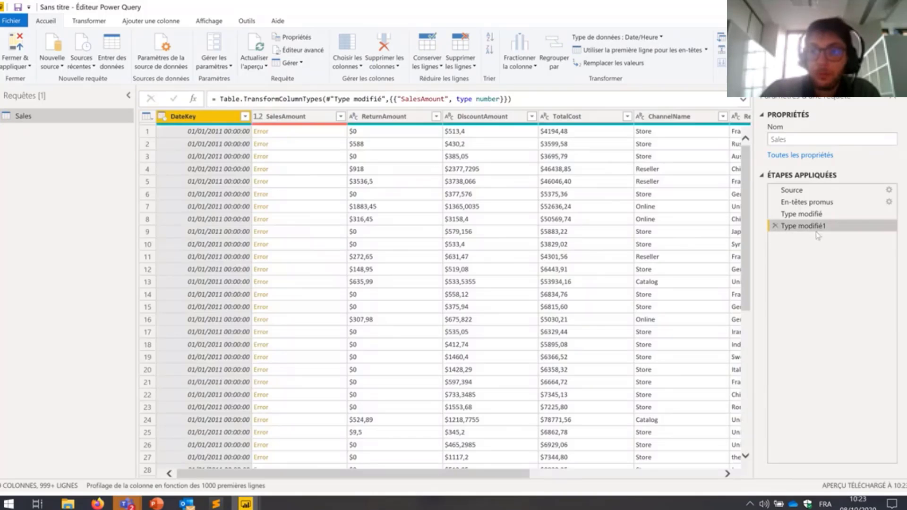
left_click(775, 227)
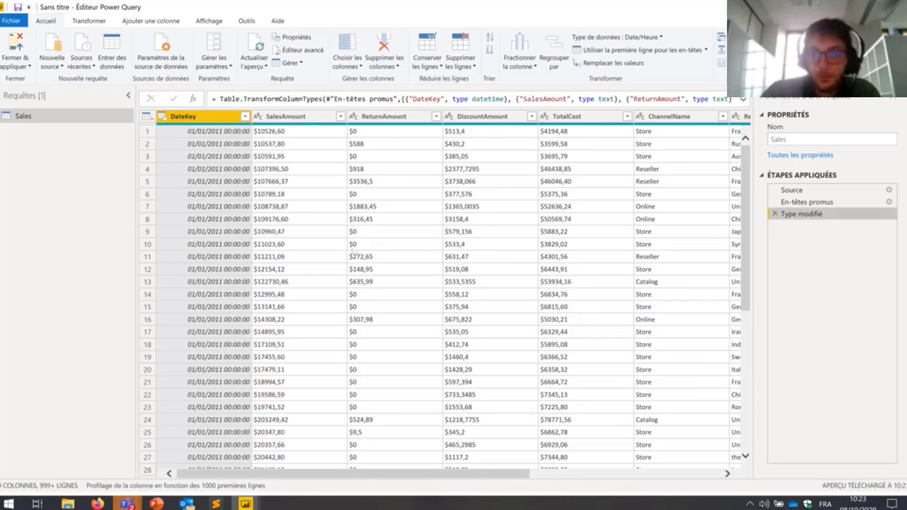
Step: Replace "$" with an empty value in the SalesAmount, ReturnAmount, DiscountAmount and TotalCost columns
left_click(384, 184)
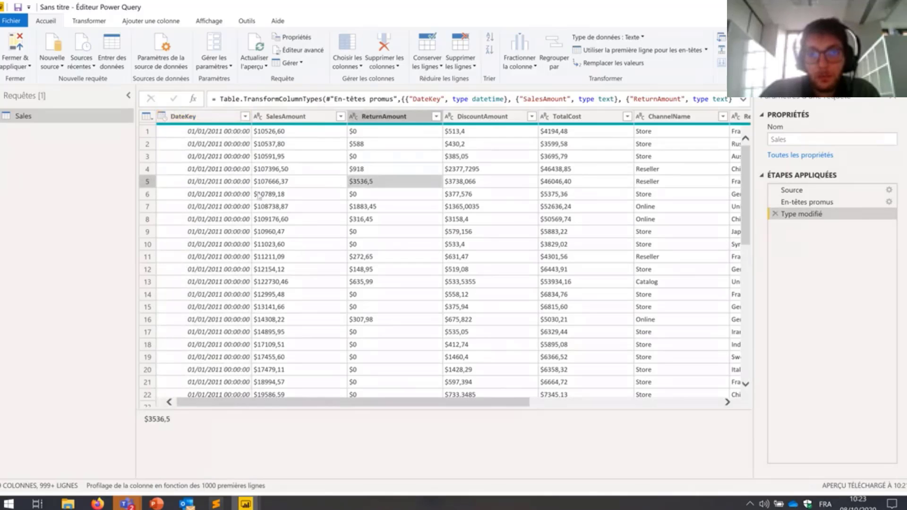
left_click(291, 119)
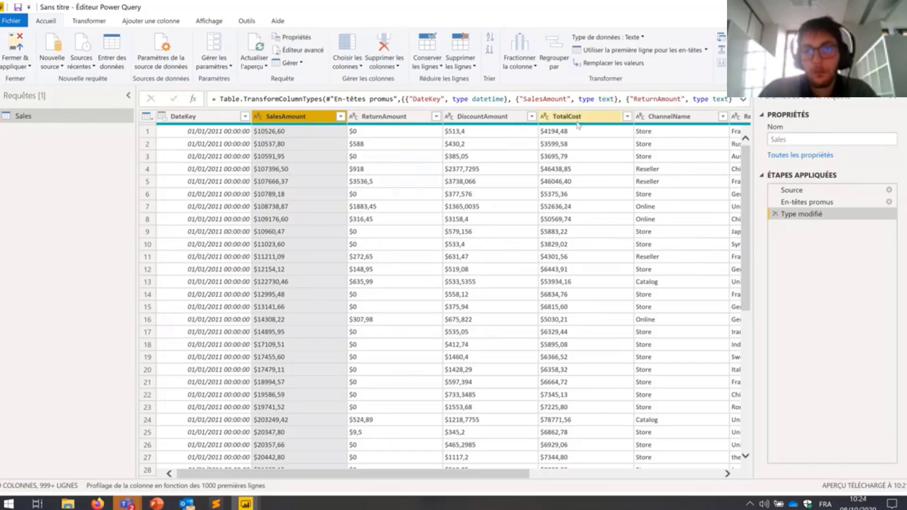
key("Right")
key("Right")
key("Right")
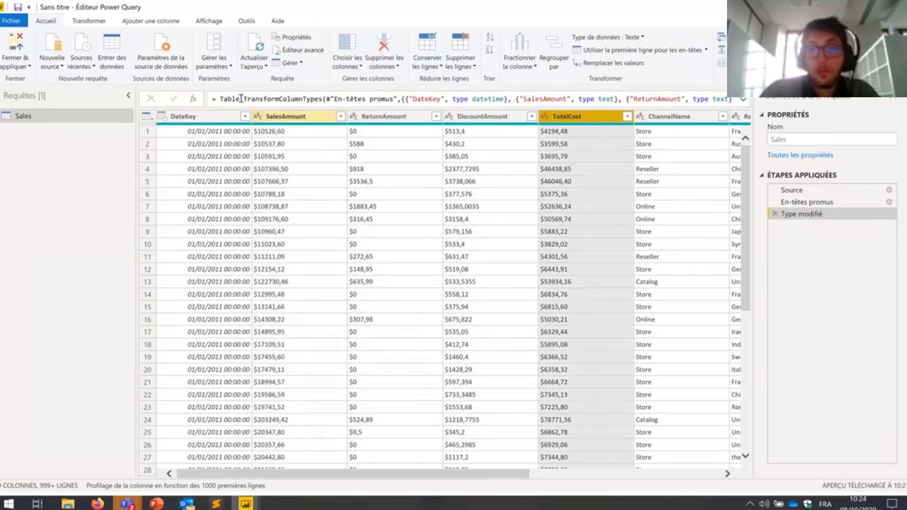
left_click(286, 116)
left_click(551, 113, "shift")
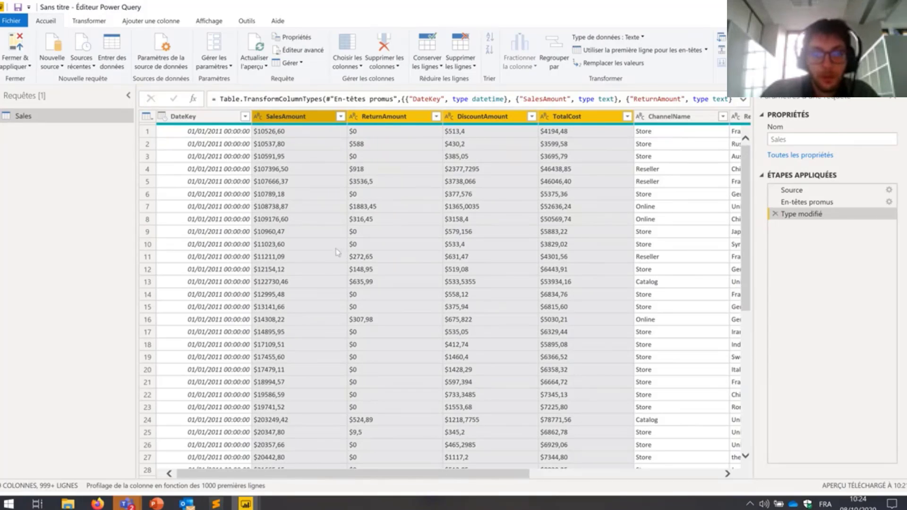
left_click(88, 22)
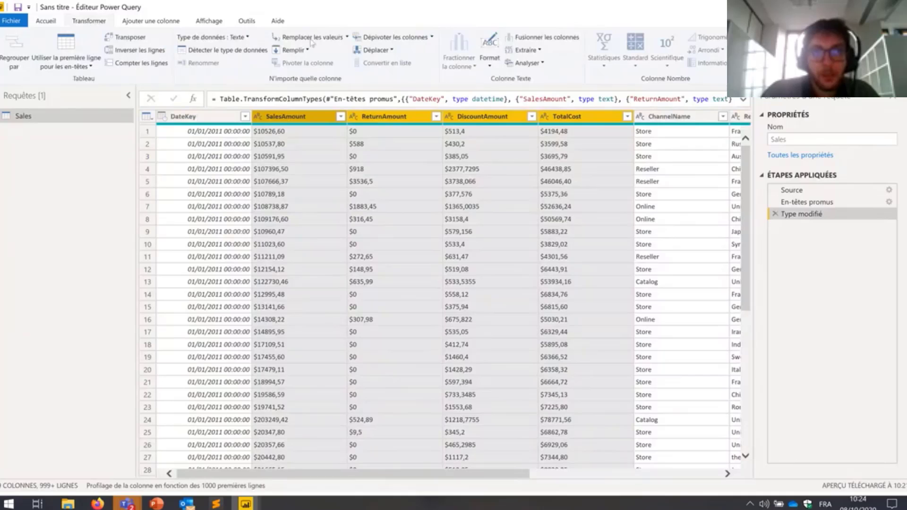
left_click(347, 37)
left_click(325, 51)
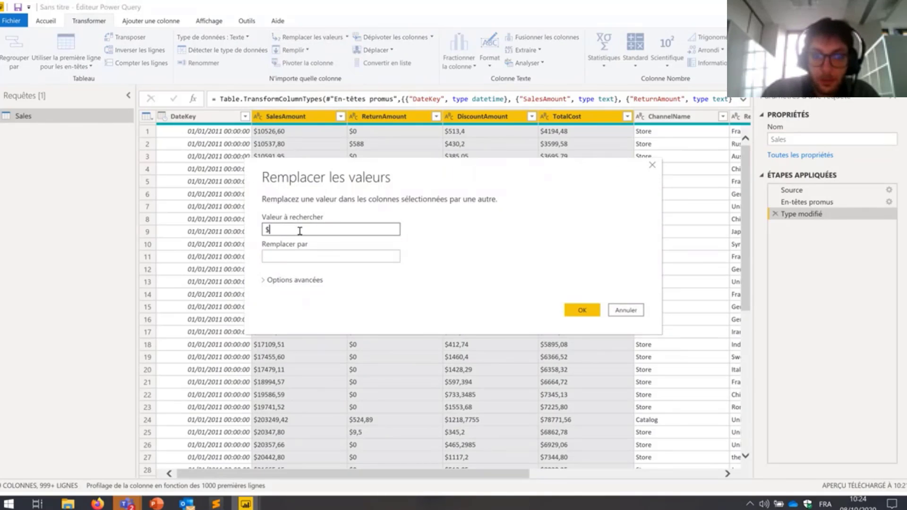
left_click(284, 256)
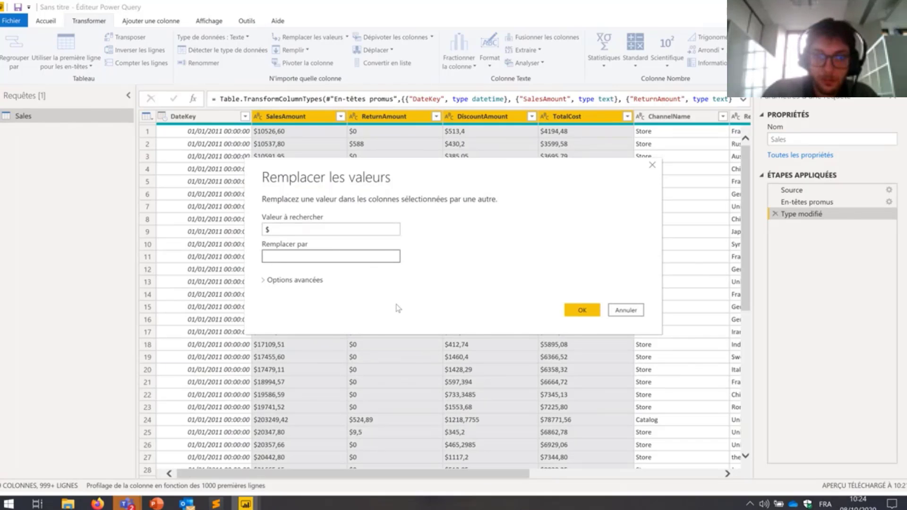
left_click(584, 314)
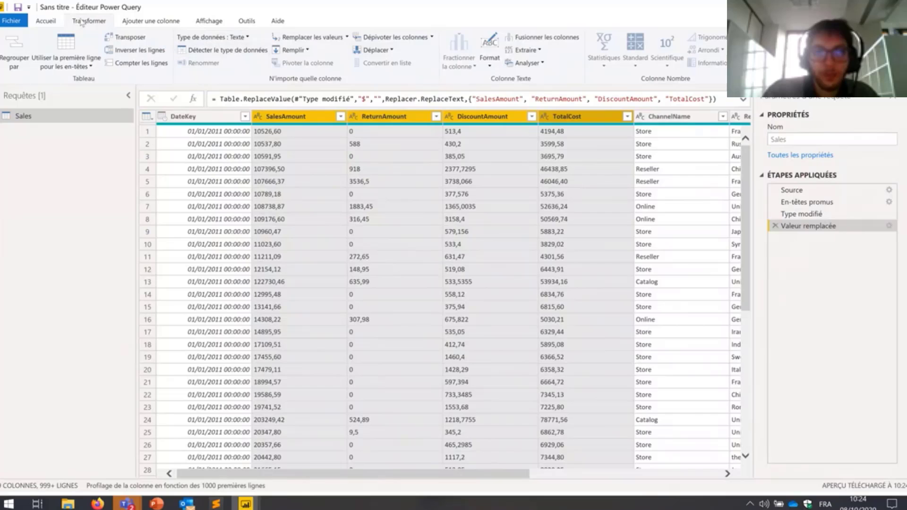
Step: Convert the four selected amount columns, SalesAmount through TotalCost, to the Nombre décimal data type
left_click(248, 38)
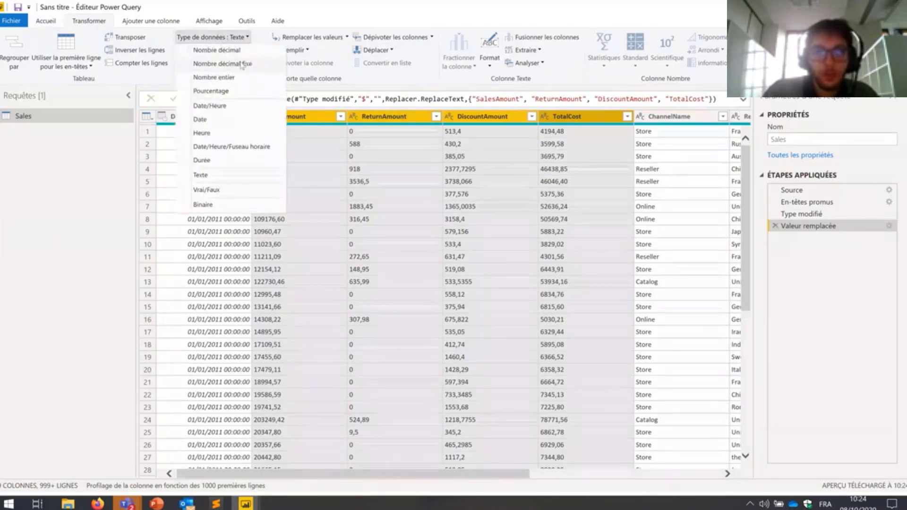
left_click(222, 51)
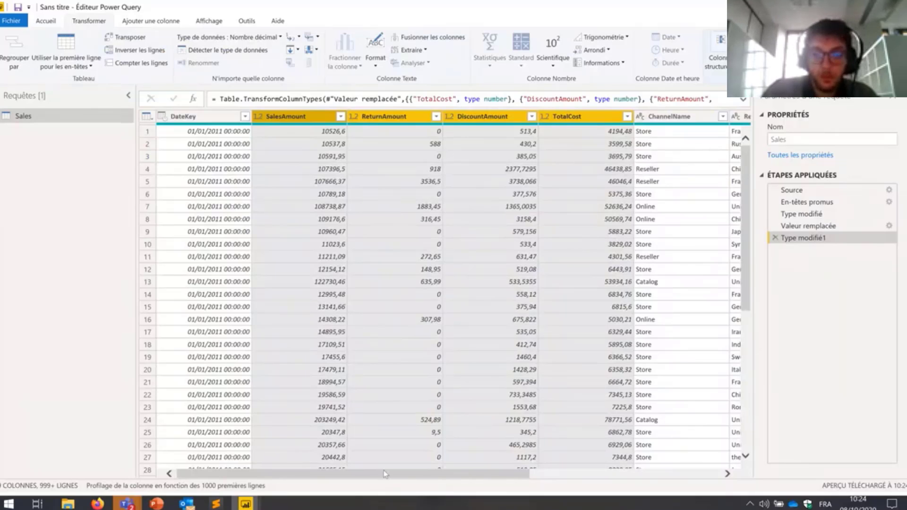
left_click_drag(446, 474, 367, 455)
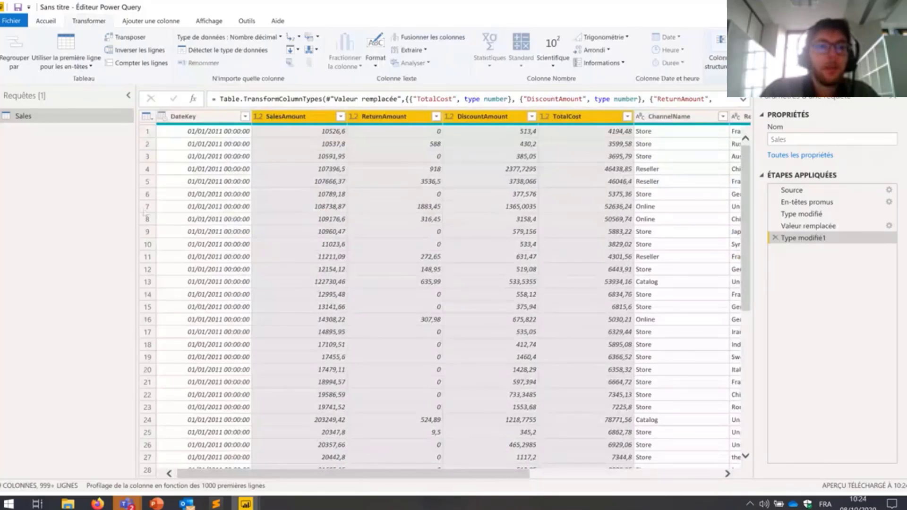
Step: Add the worldometers.info population-by-country web page from the recent sources as a new source
left_click(50, 21)
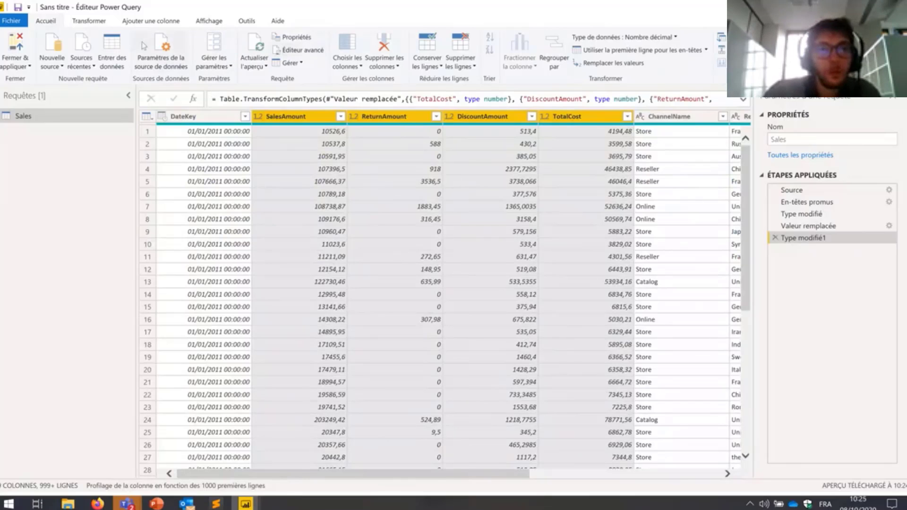
left_click(53, 62)
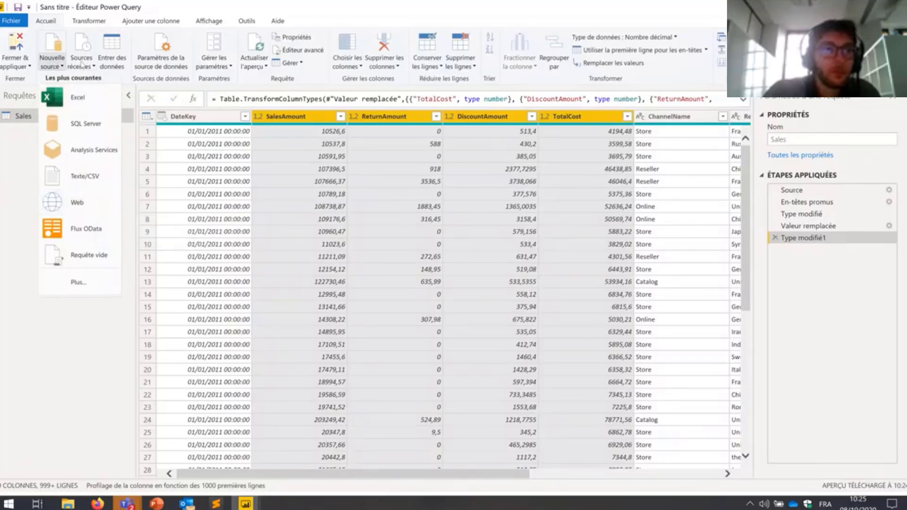
left_click(82, 64)
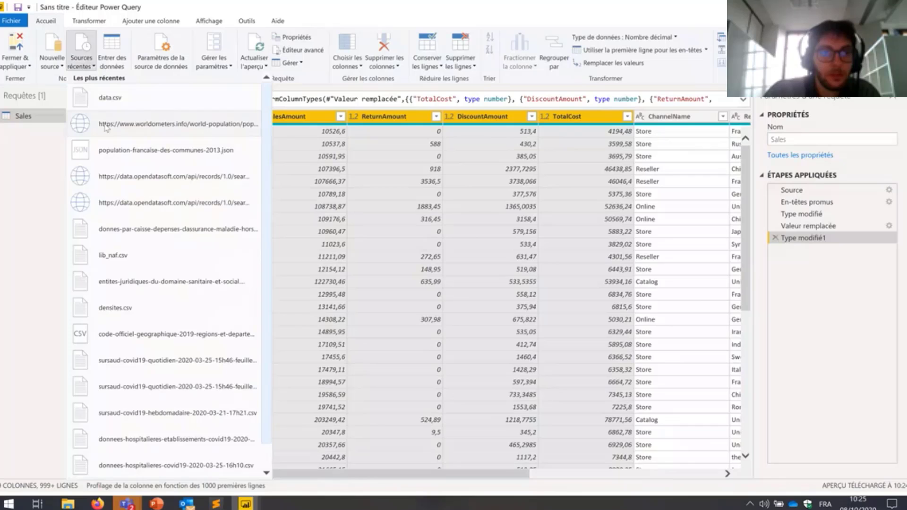
key("Escape")
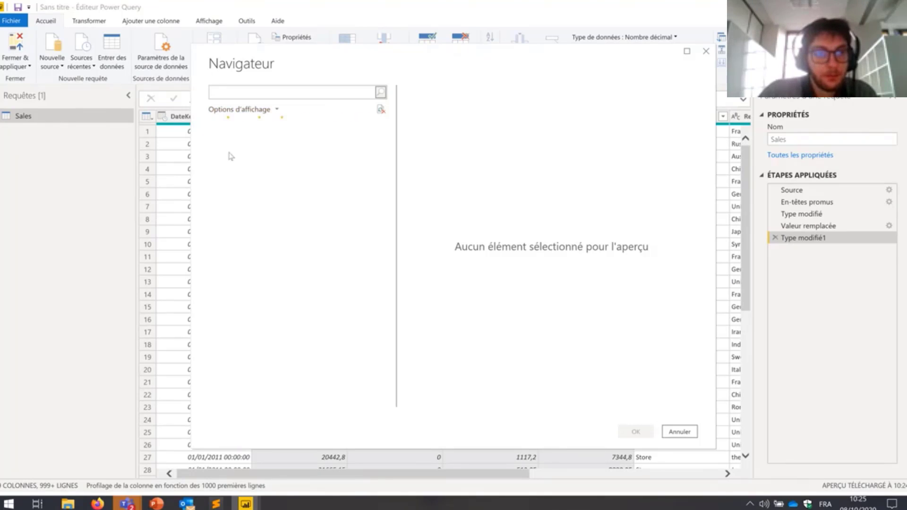
left_click(751, 506)
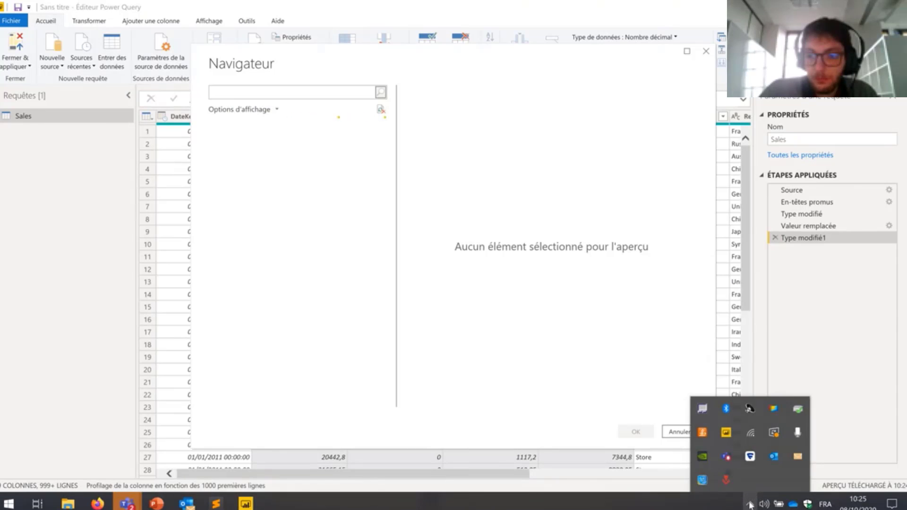
left_click(751, 505)
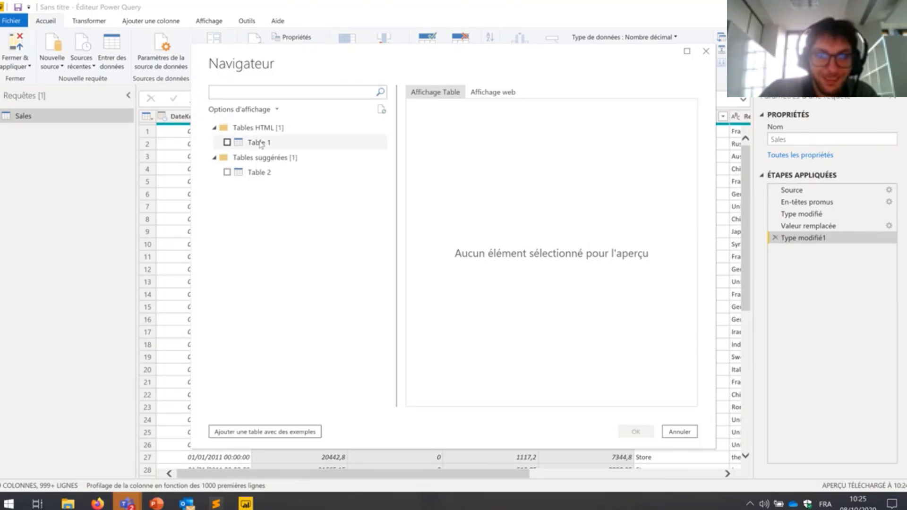
Step: Enable the web preview of the worldometers page and view the page's population table
left_click(496, 94)
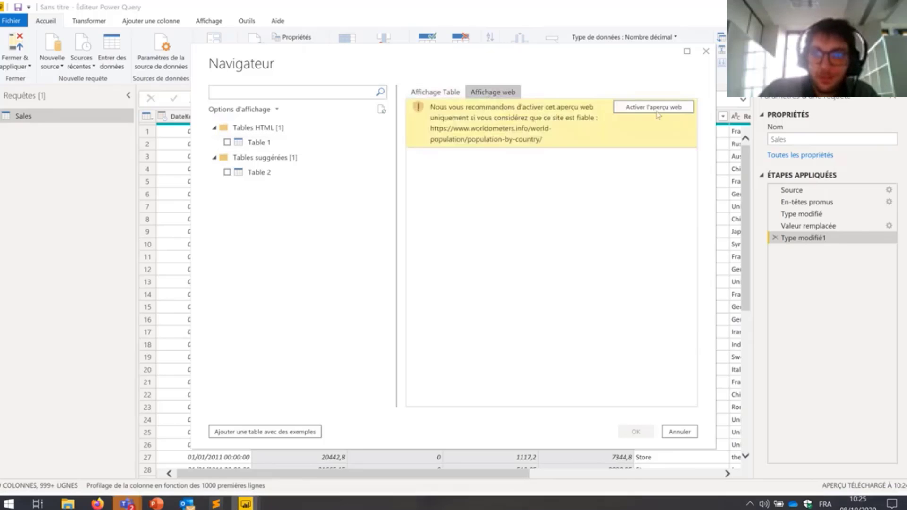
left_click(434, 92)
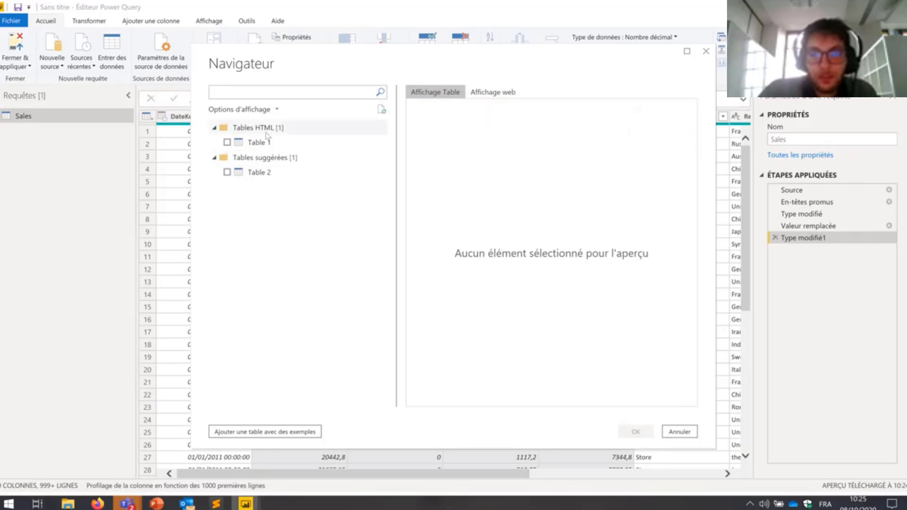
left_click(493, 93)
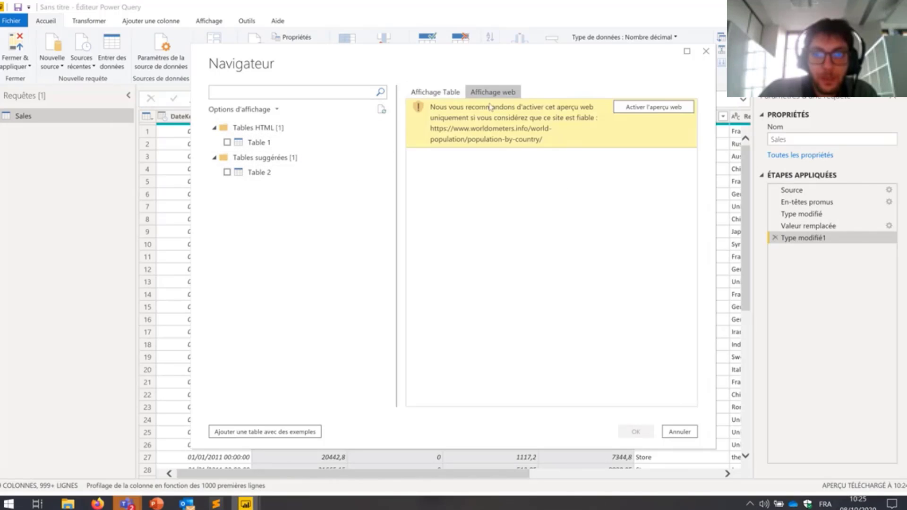
left_click(657, 108)
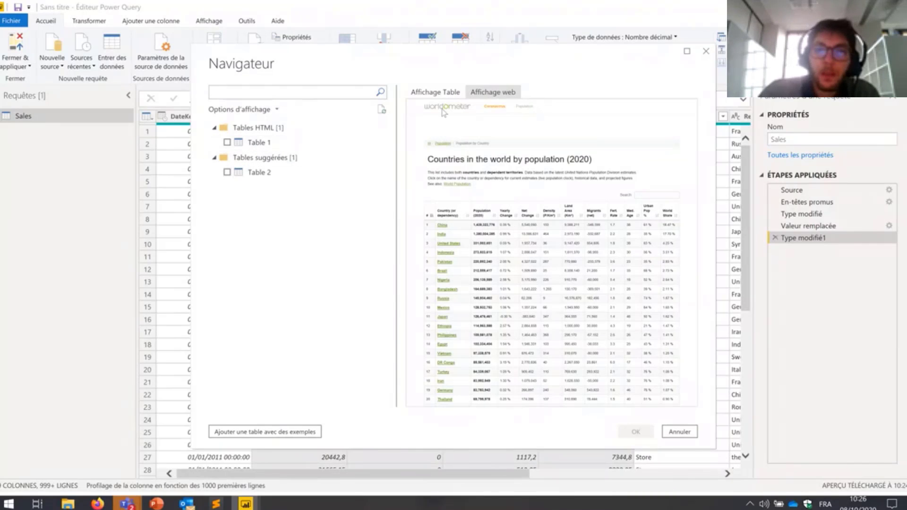
Step: Preview Table 1 from the page's HTML tables and load it as a new query
left_click(424, 93)
left_click(227, 142)
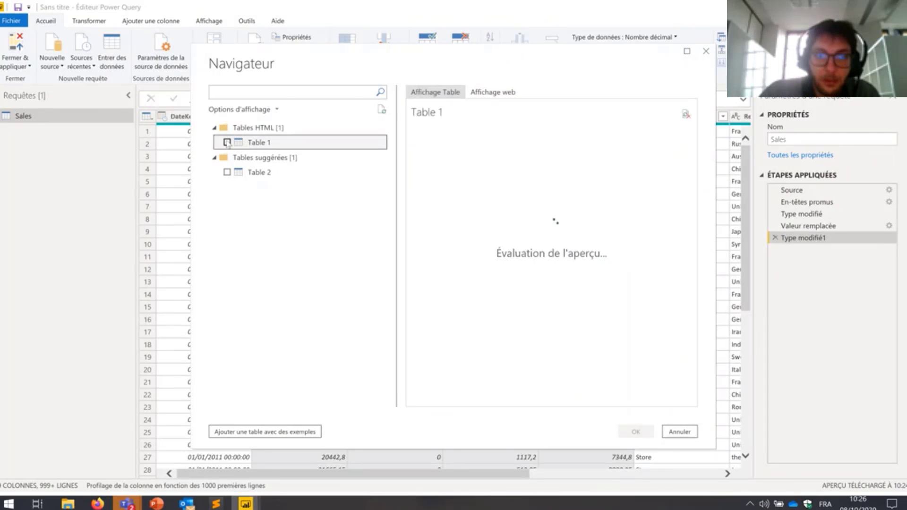
left_click(228, 142)
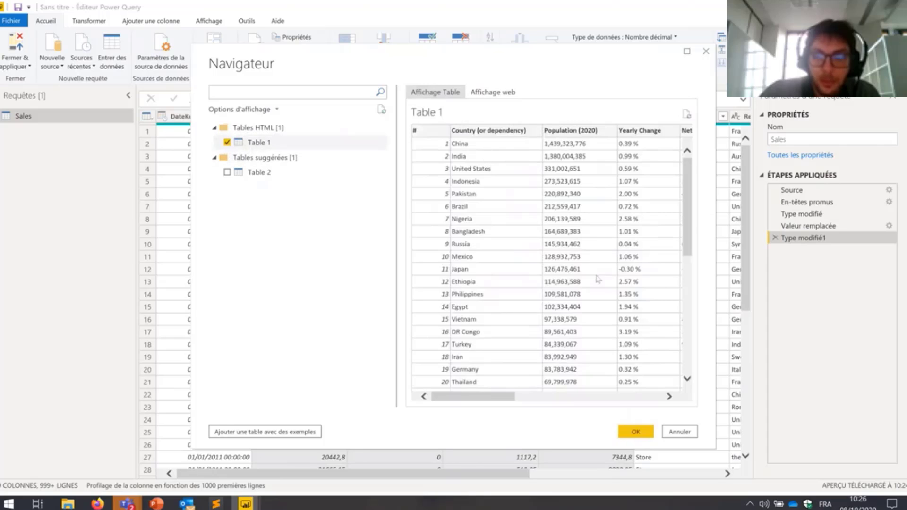
left_click_drag(471, 399, 452, 392)
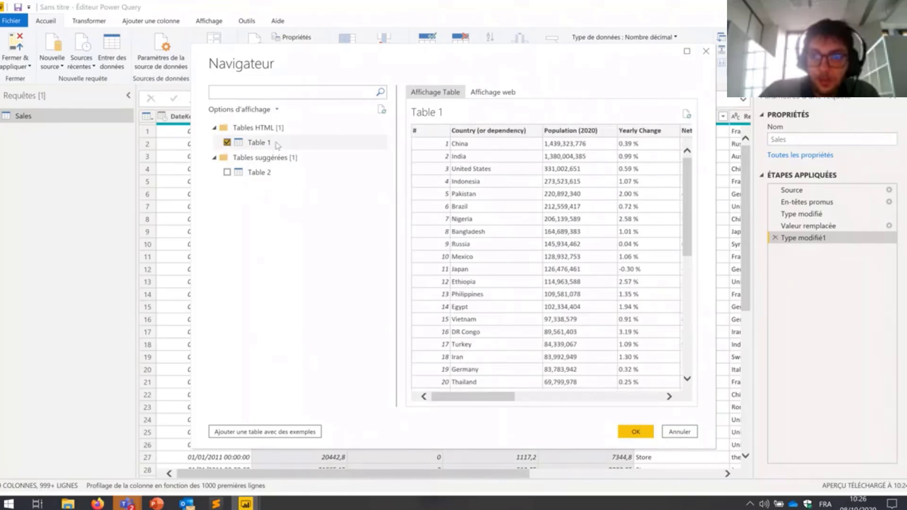
left_click(643, 432)
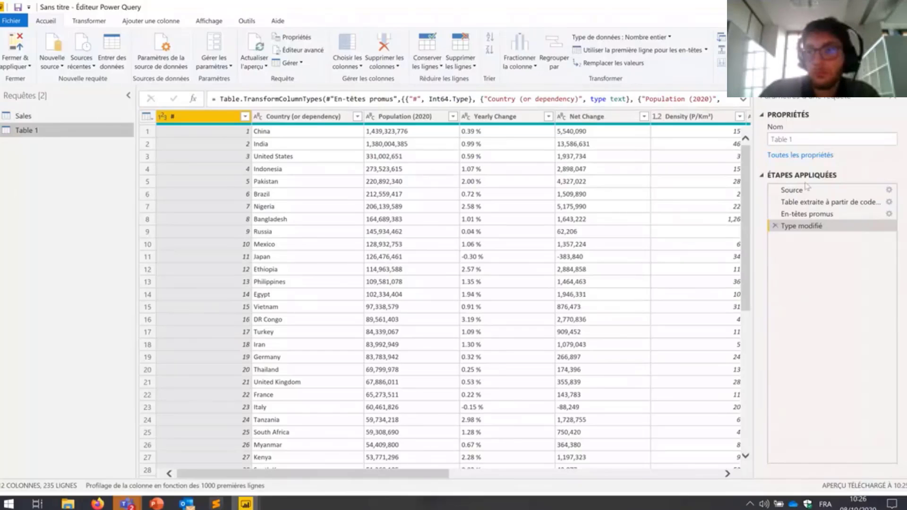
Step: Rename the Table 1 query as Populations
left_click(808, 142)
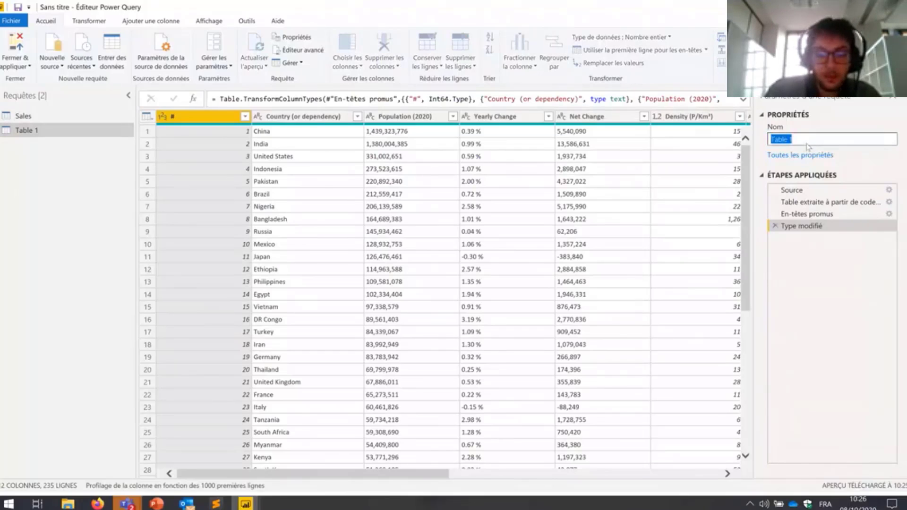
type("Popula")
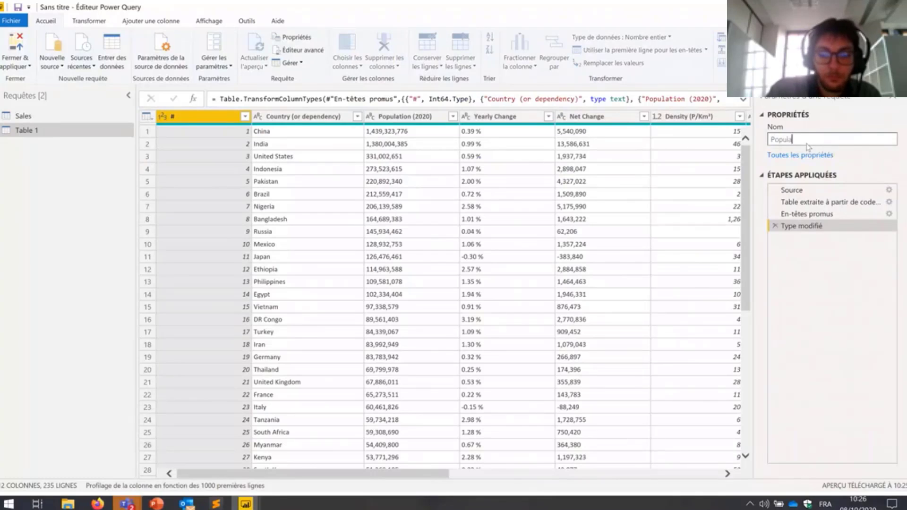
type("tions")
key("Return")
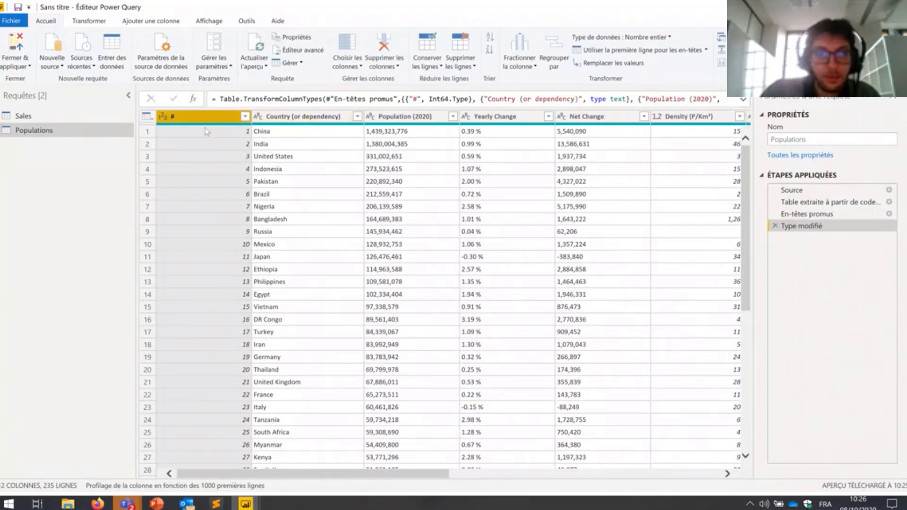
Step: Examine the columns of the Populations query and their data types, from the first column through World Share
left_click_drag(316, 474, 382, 475)
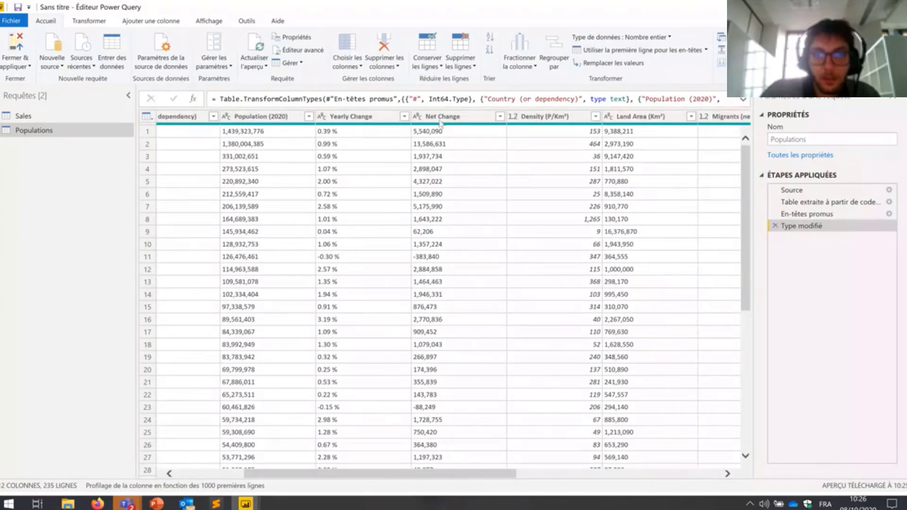
left_click(352, 116)
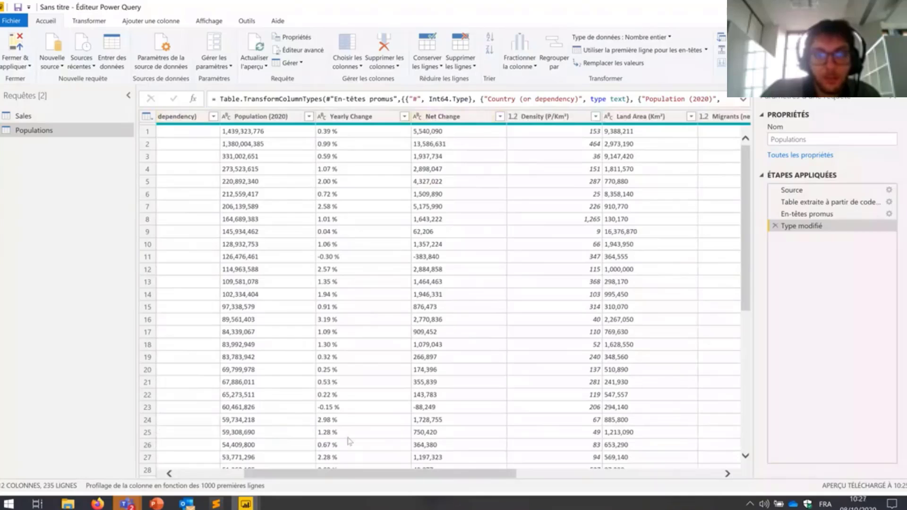
key("Home")
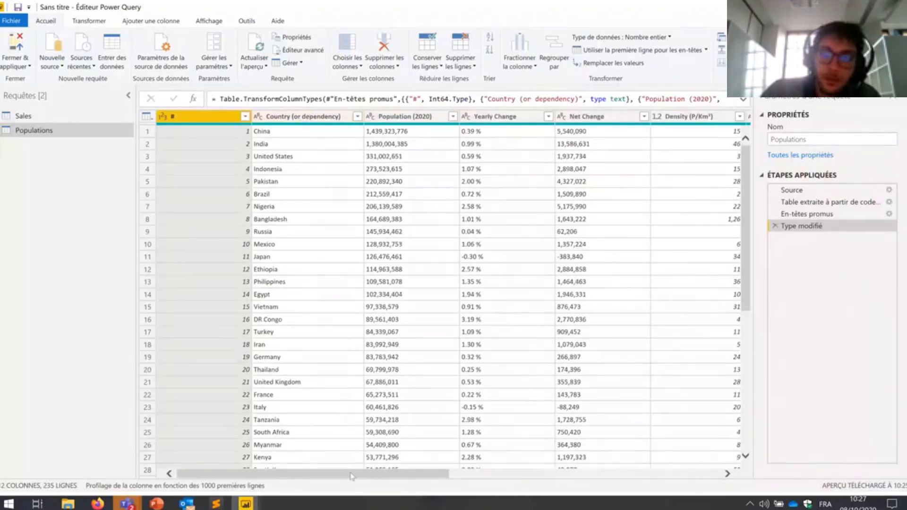
left_click_drag(352, 476, 624, 476)
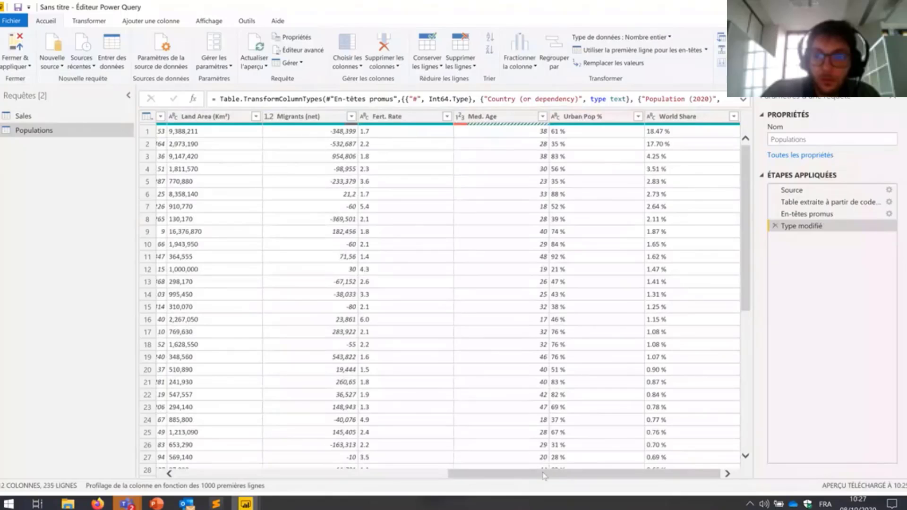
Step: Try Remove Other Columns on a selection of #, Yearly Change through Med. Age, and World Share, and delete the resulting applied step
left_click_drag(544, 476, 274, 476)
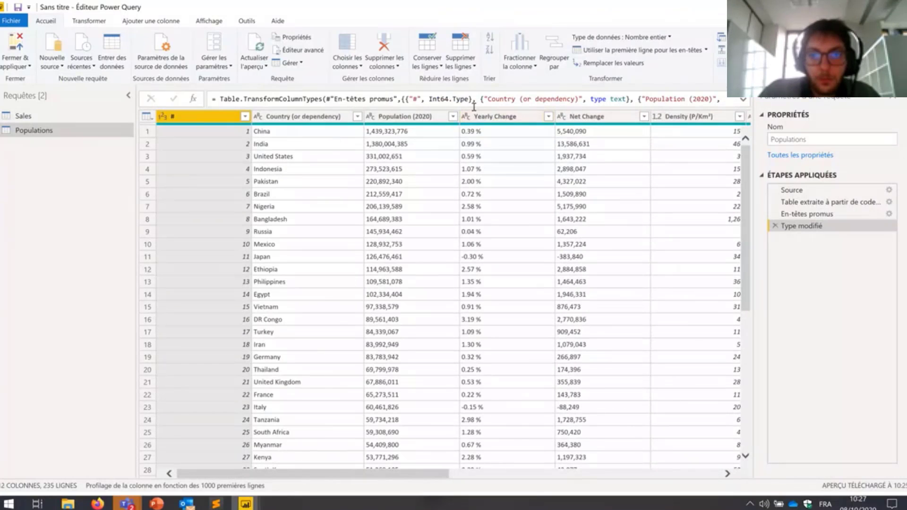
left_click(489, 117, "ctrl")
left_click(591, 116, "ctrl")
left_click(694, 116, "ctrl")
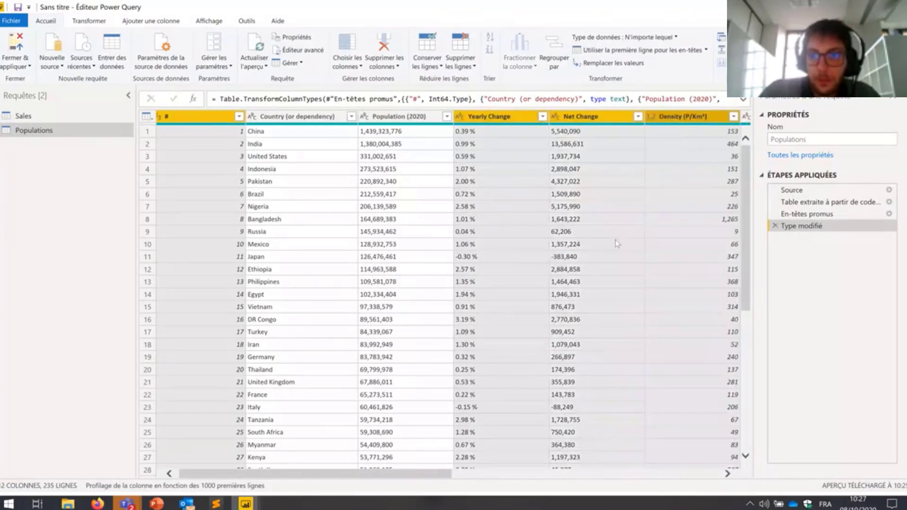
scroll(390, 481, "right", 10)
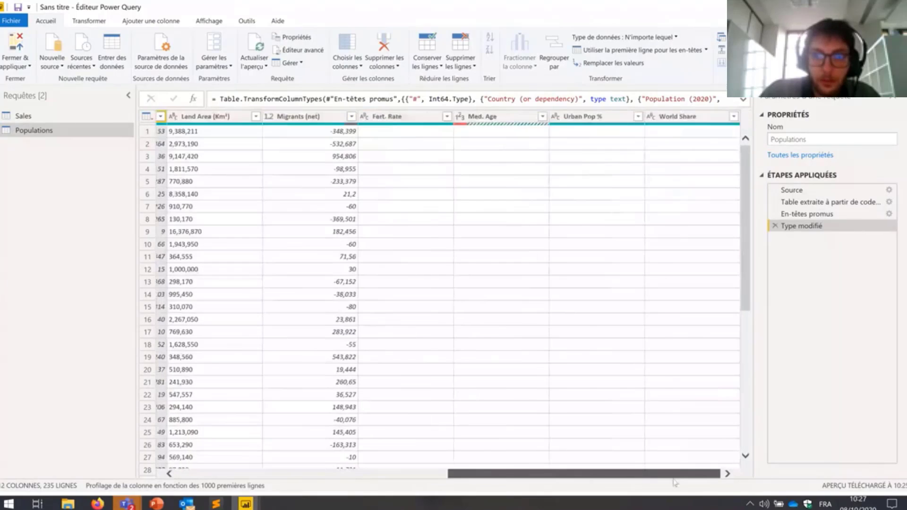
left_click(254, 118, "ctrl")
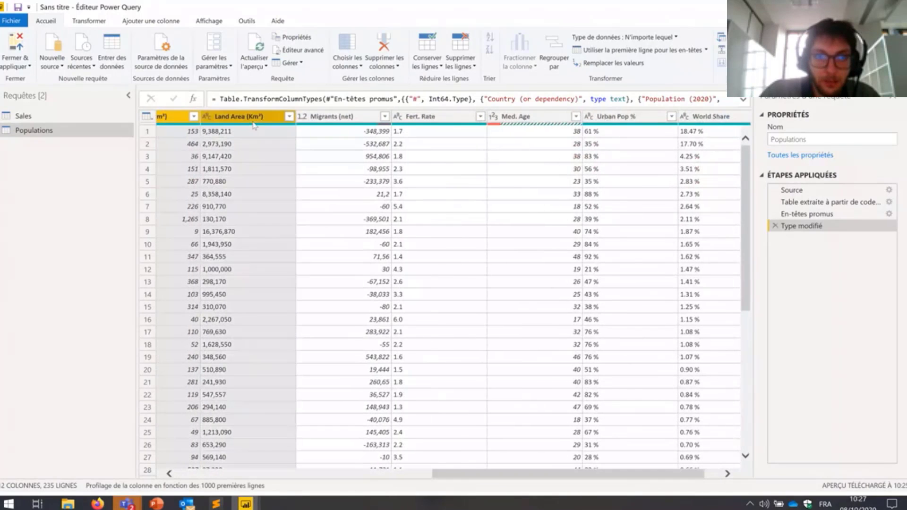
left_click(338, 117, "ctrl")
left_click(448, 116, "ctrl")
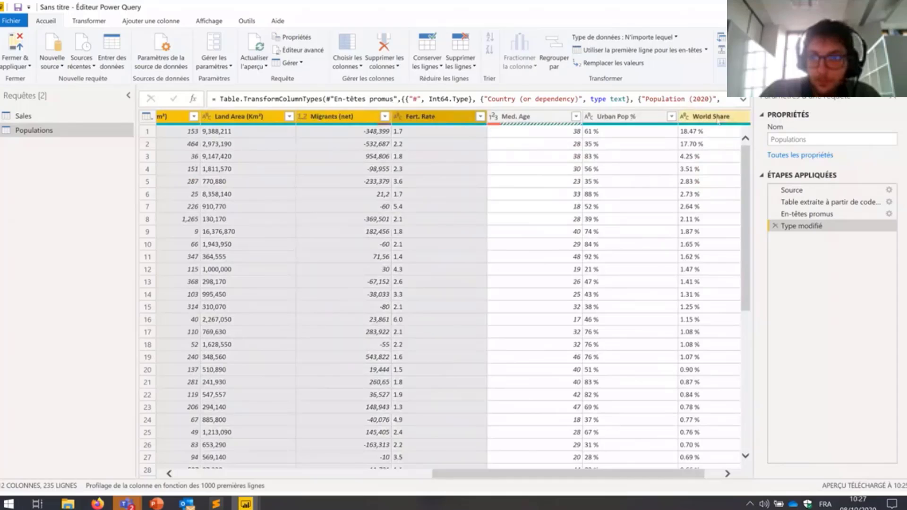
left_click(514, 117, "ctrl")
left_click(711, 116, "ctrl")
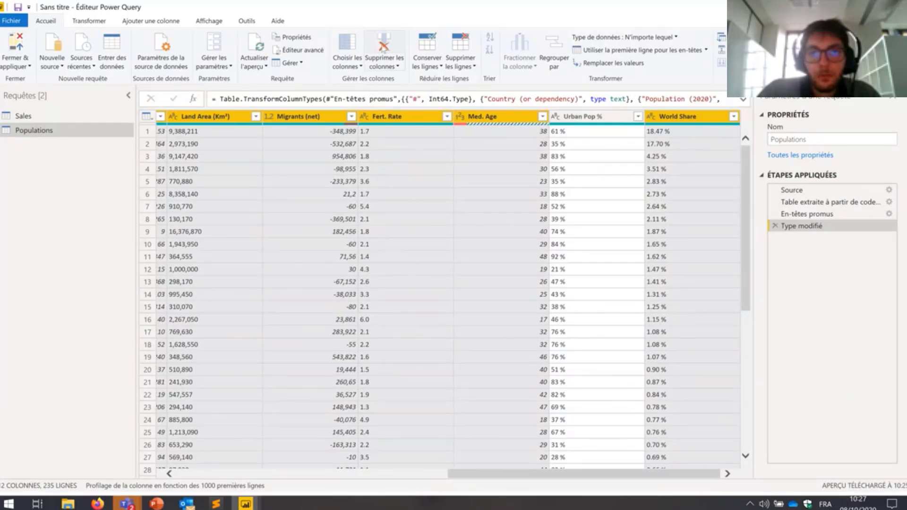
right_click(323, 118)
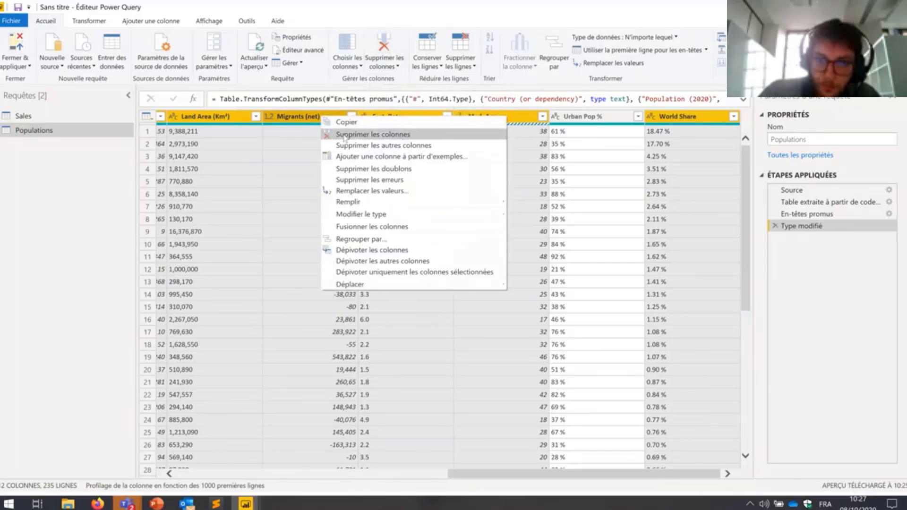
left_click(386, 145)
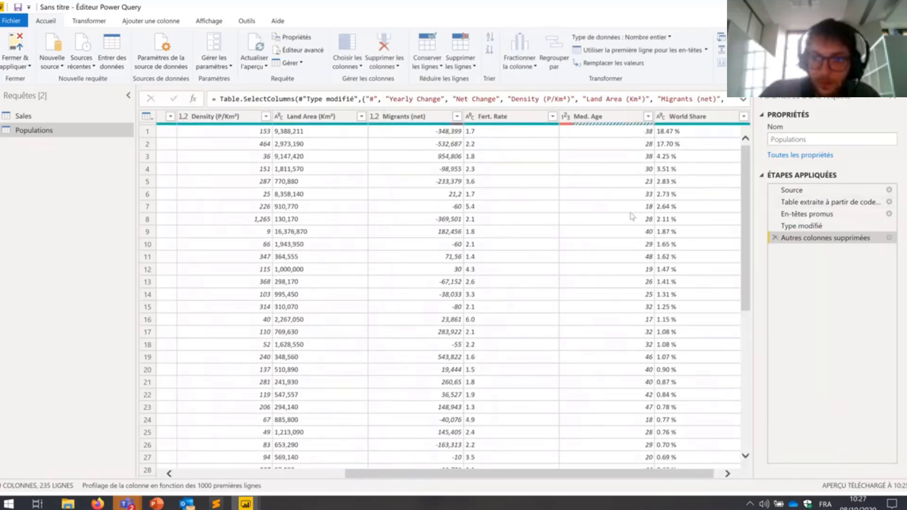
left_click(775, 239)
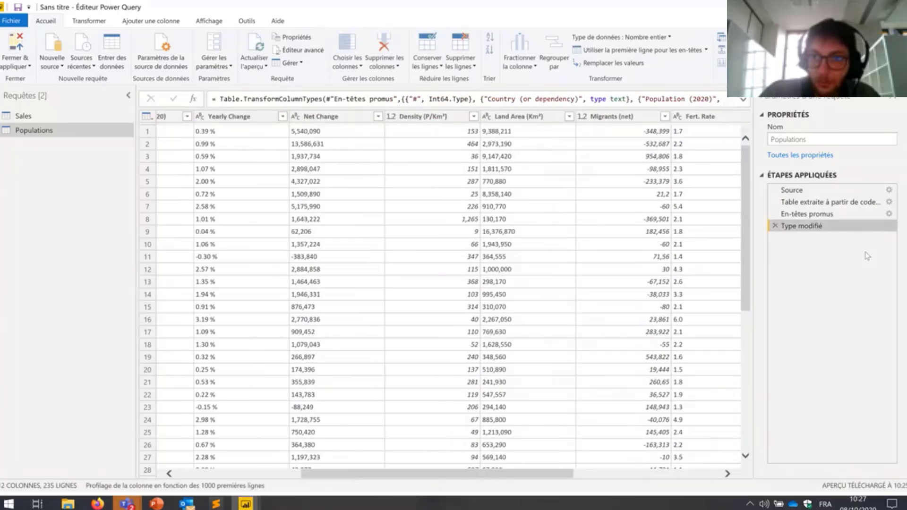
Step: Remove all Populations columns except Country (or dependency), Population (2020) and Urban Pop %
left_click_drag(388, 474, 265, 473)
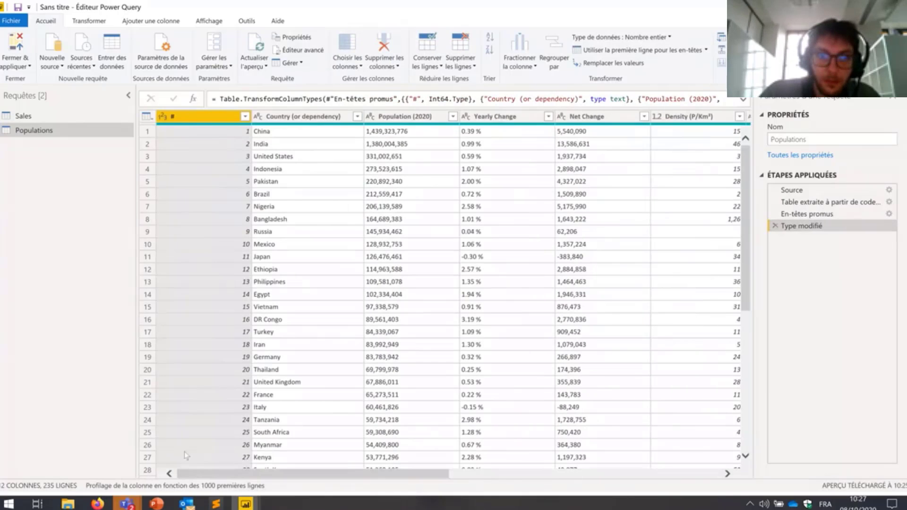
left_click(181, 117)
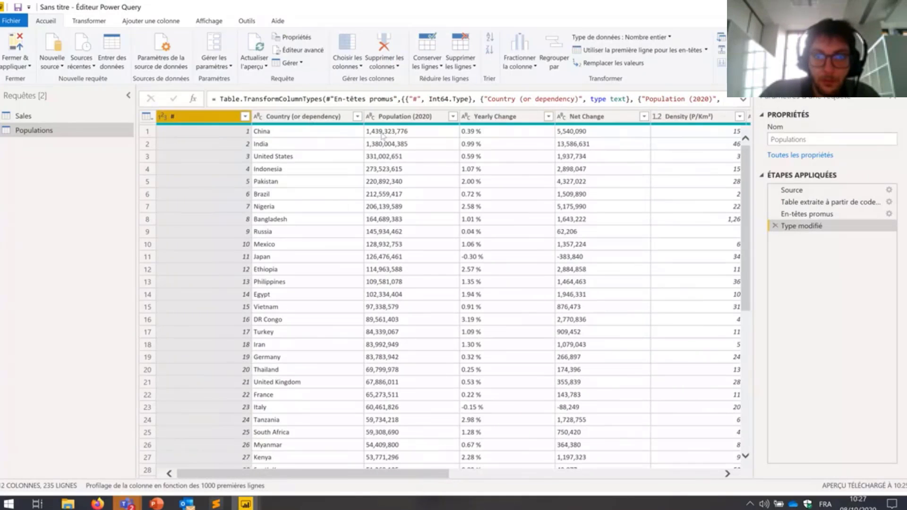
left_click(506, 118, "ctrl")
left_click(595, 117, "ctrl")
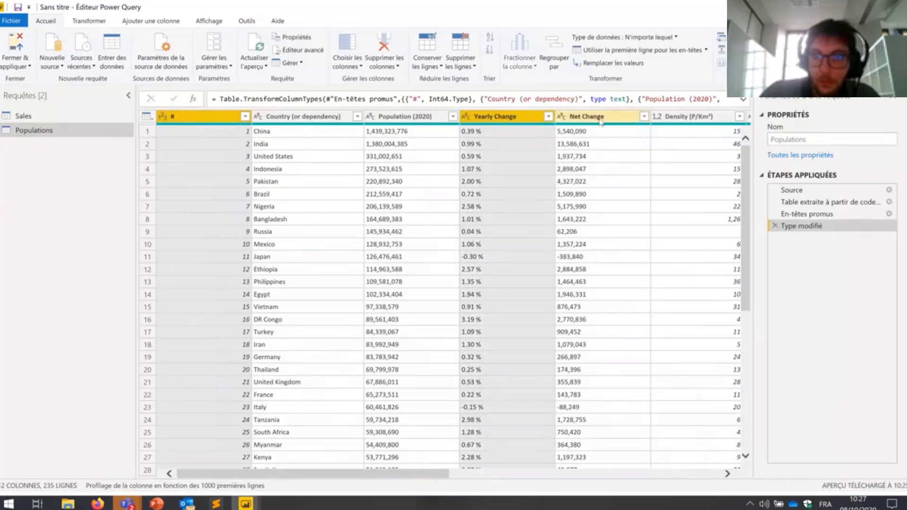
left_click(685, 117, "ctrl")
left_click_drag(390, 475, 609, 494)
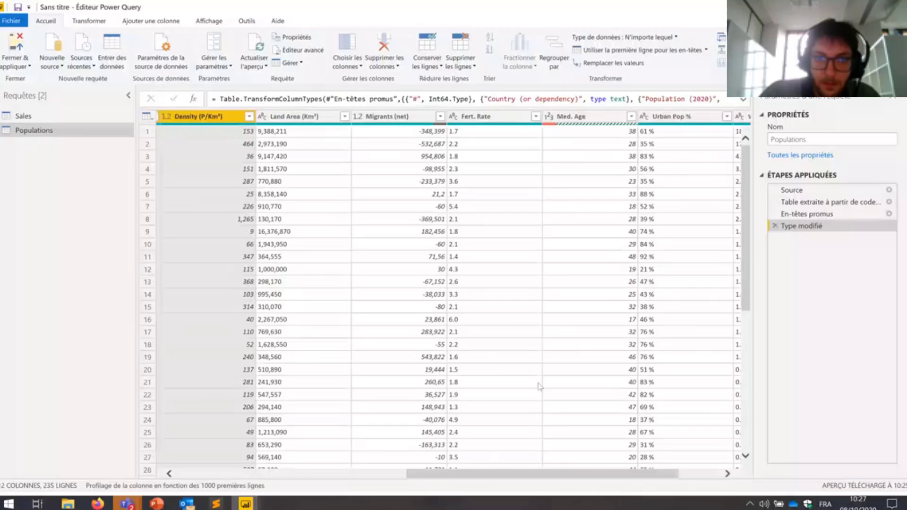
left_click(298, 117, "ctrl")
left_click(391, 118, "ctrl")
left_click(502, 118, "ctrl")
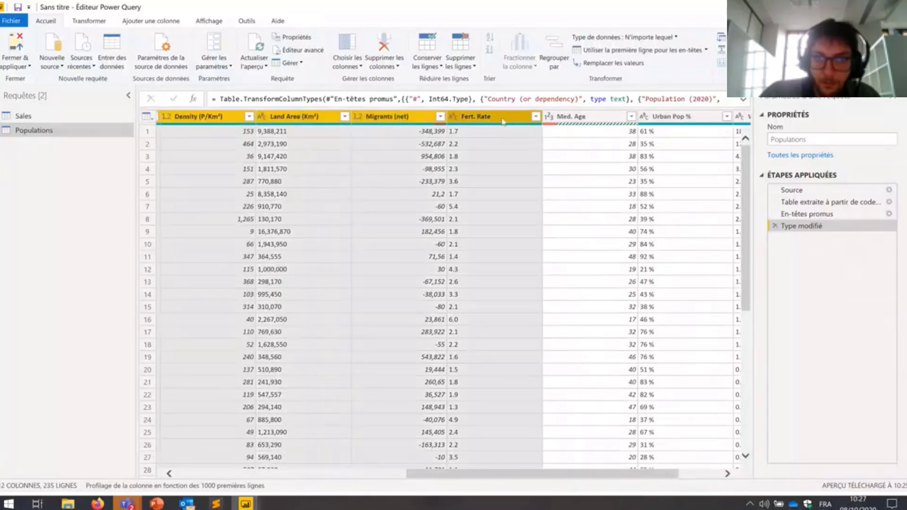
left_click(599, 118, "ctrl")
left_click_drag(549, 477, 698, 491)
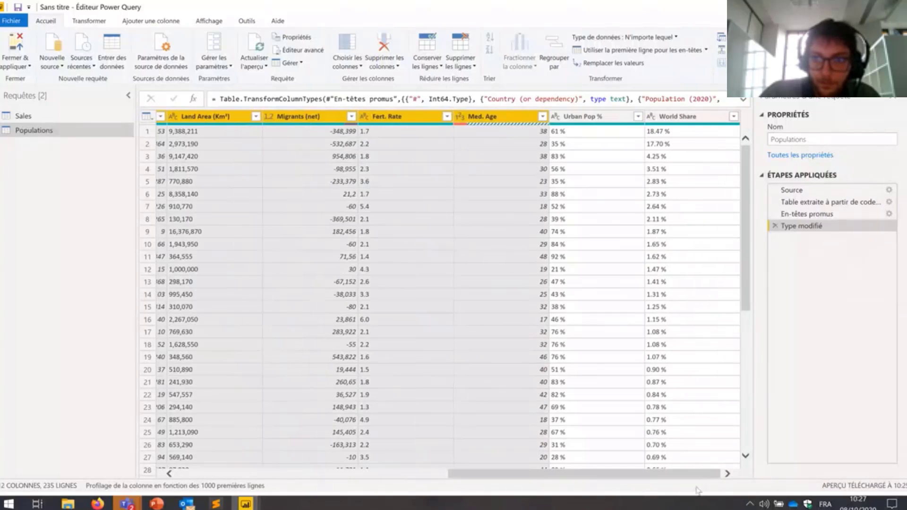
left_click(677, 118, "ctrl")
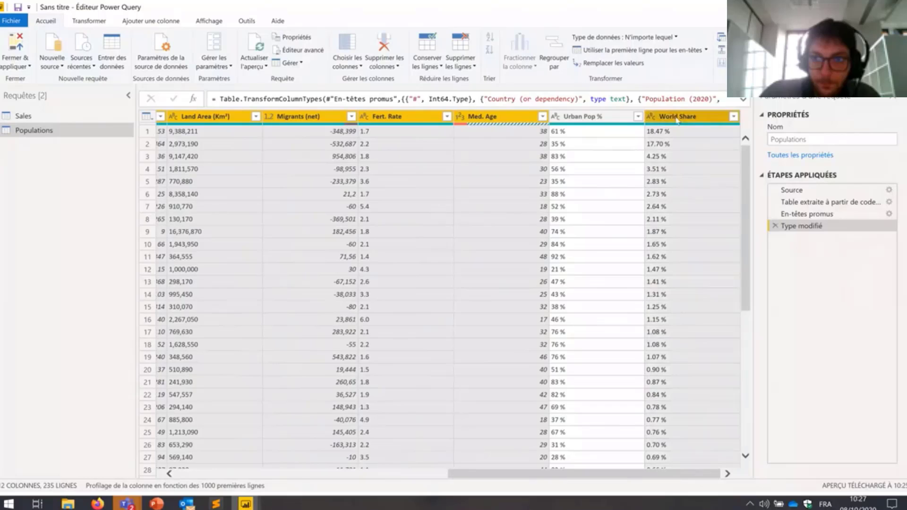
left_click(384, 45)
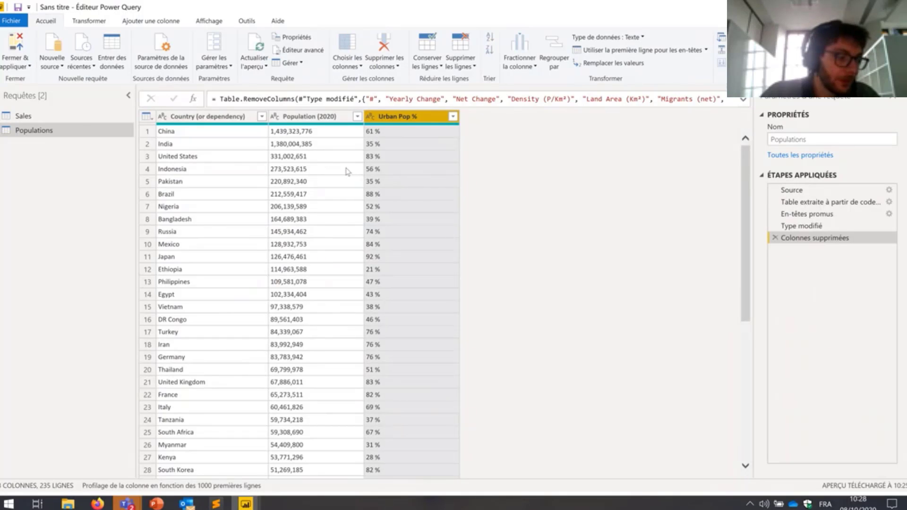
Step: Change the Urban Pop % column's data type to percentage (Pourcentage)
left_click(297, 118)
left_click(395, 118)
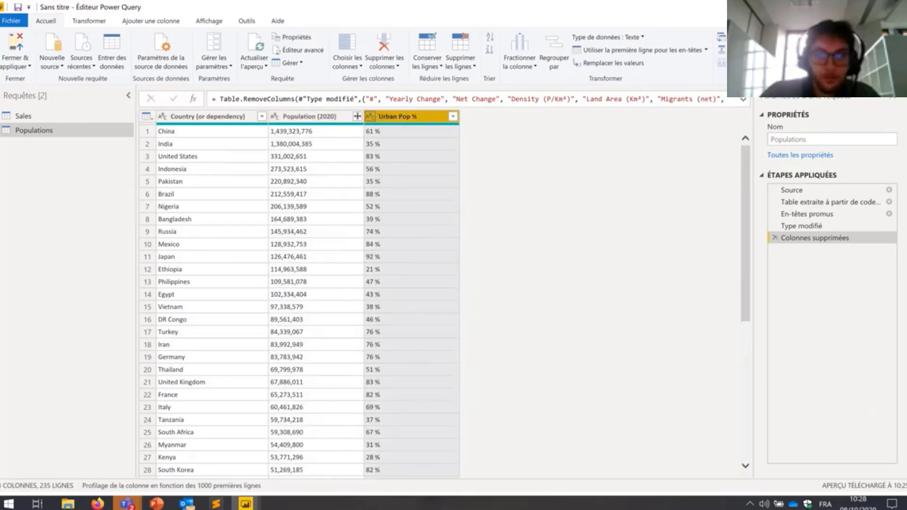
left_click(370, 116)
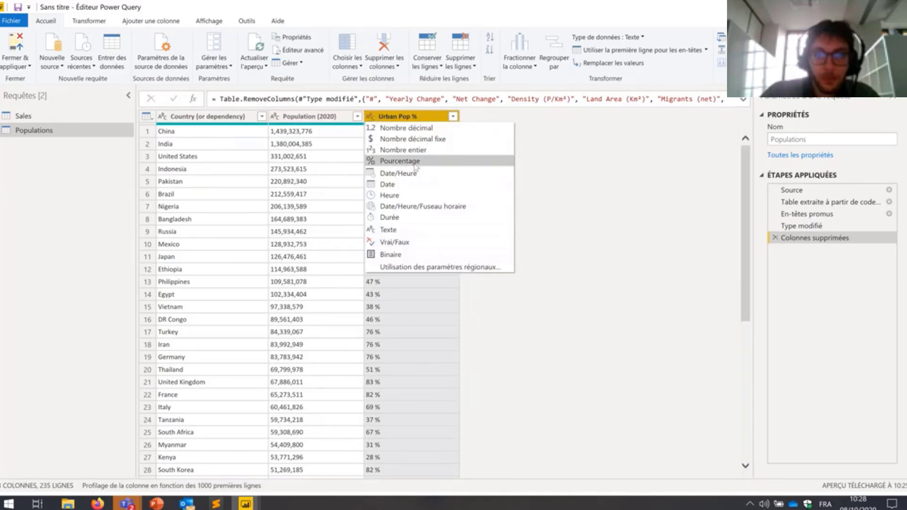
left_click(400, 162)
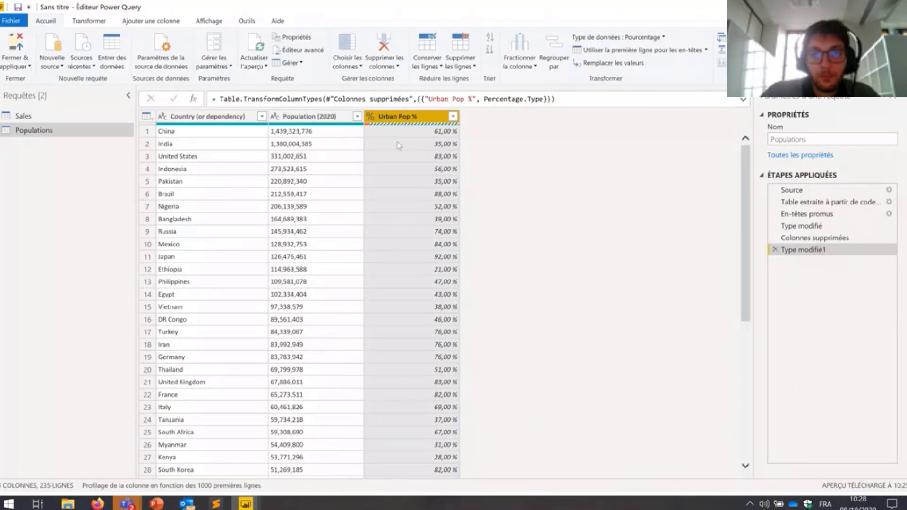
Step: Inspect the error details of Venezuela's Urban Pop % value and delete the drill-down step this adds
scroll(397, 142, "down", 14)
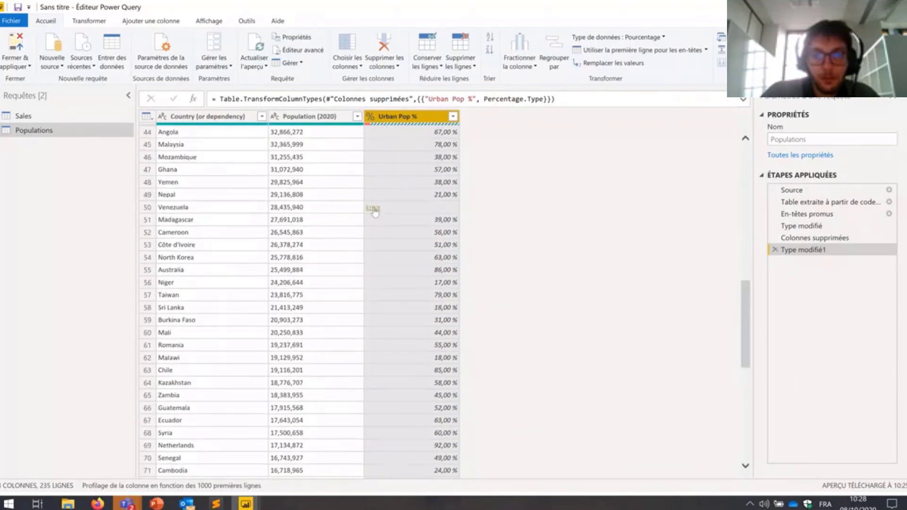
left_click(374, 208)
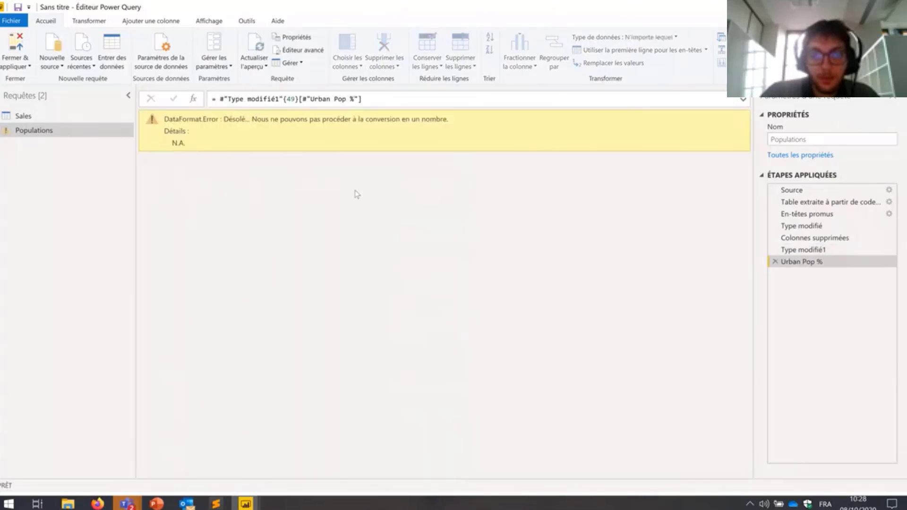
left_click_drag(165, 143, 221, 144)
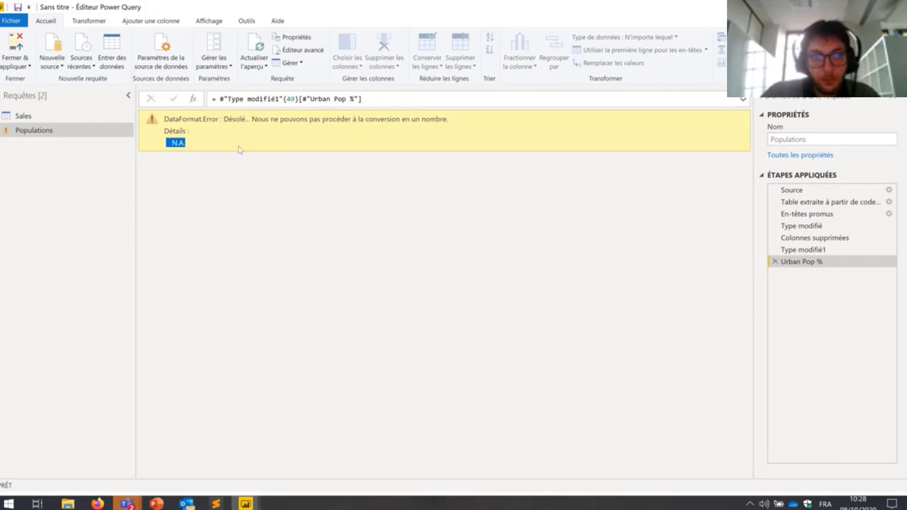
left_click(775, 262)
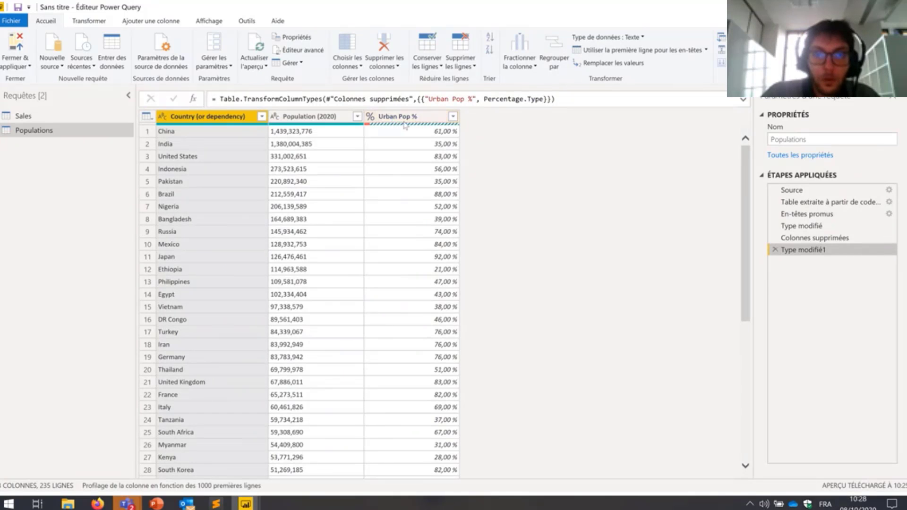
Step: Replace the errors in the Urban Pop % column with null
left_click(387, 131)
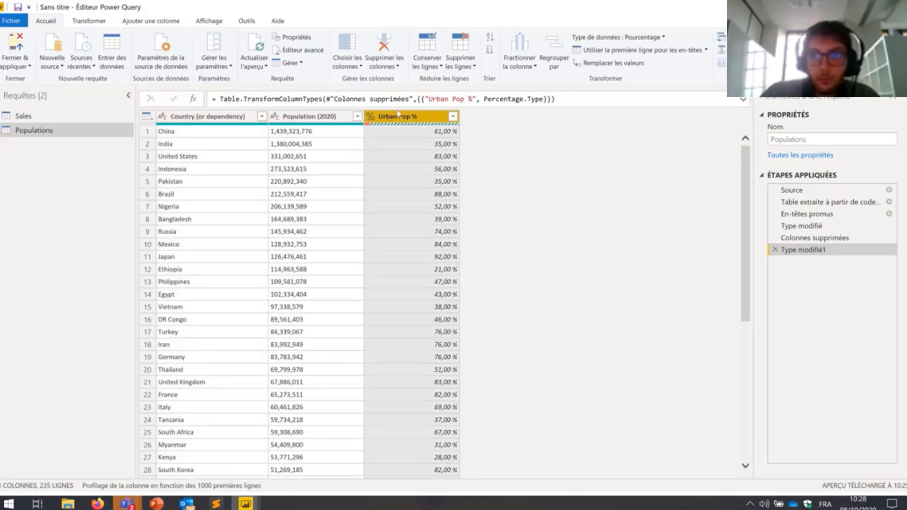
right_click(395, 119)
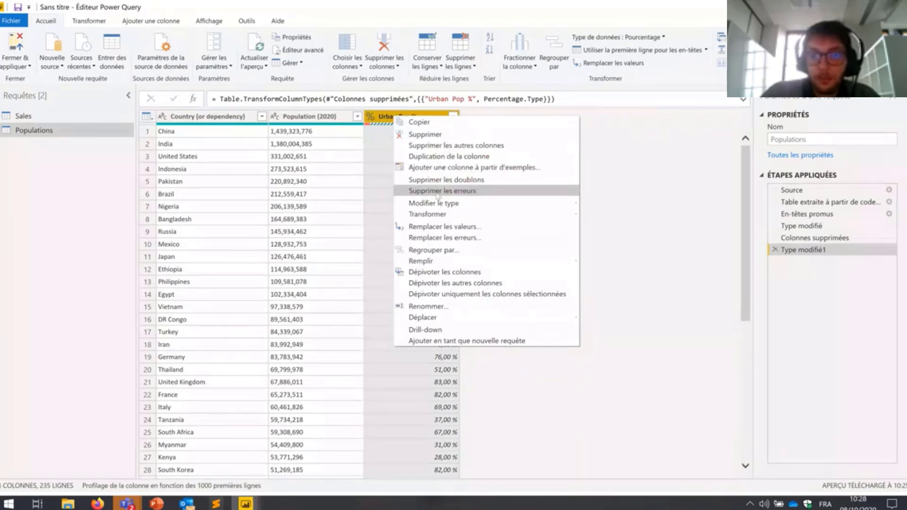
left_click(481, 241)
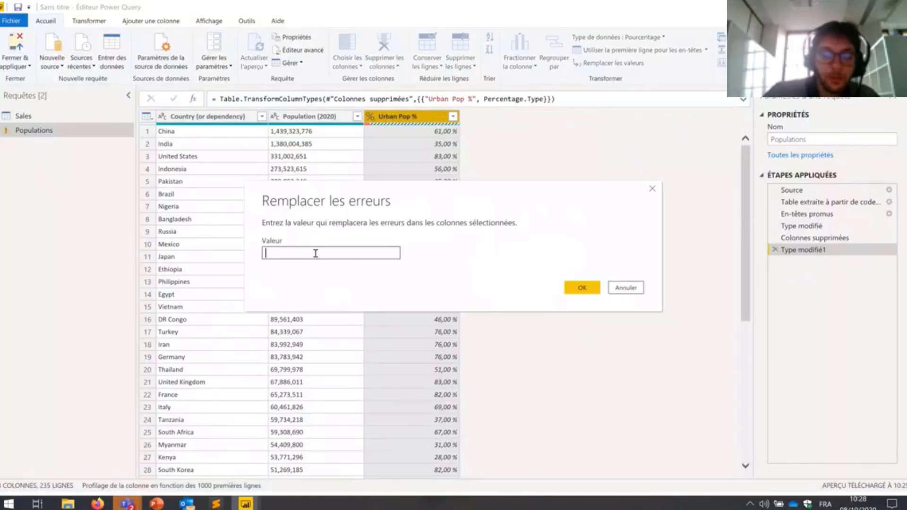
type("null")
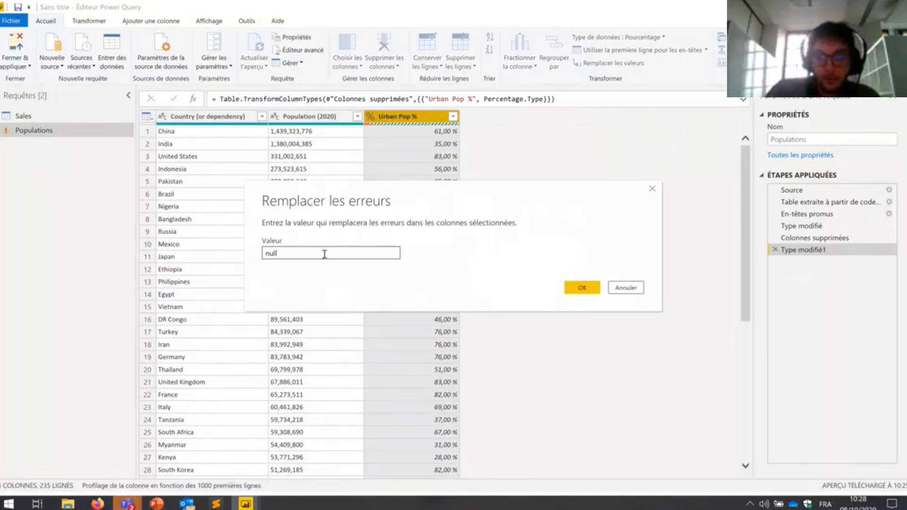
left_click(579, 288)
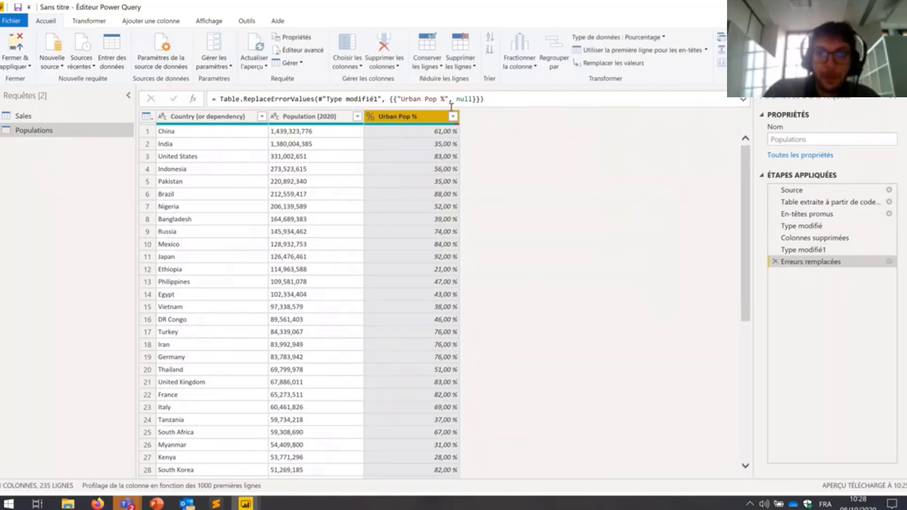
Step: Show column distribution and column quality to check the Urban Pop % column, and hide the distribution charts again
mouse_move(451, 126)
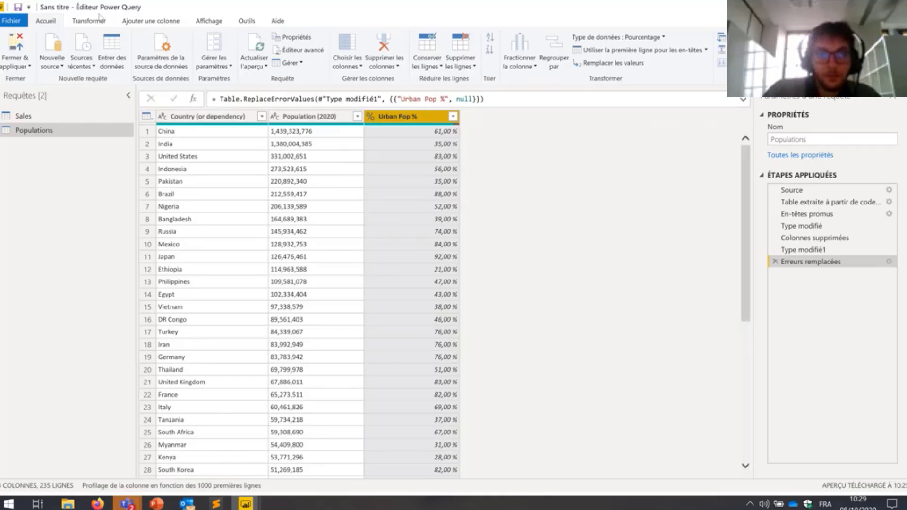
left_click(207, 22)
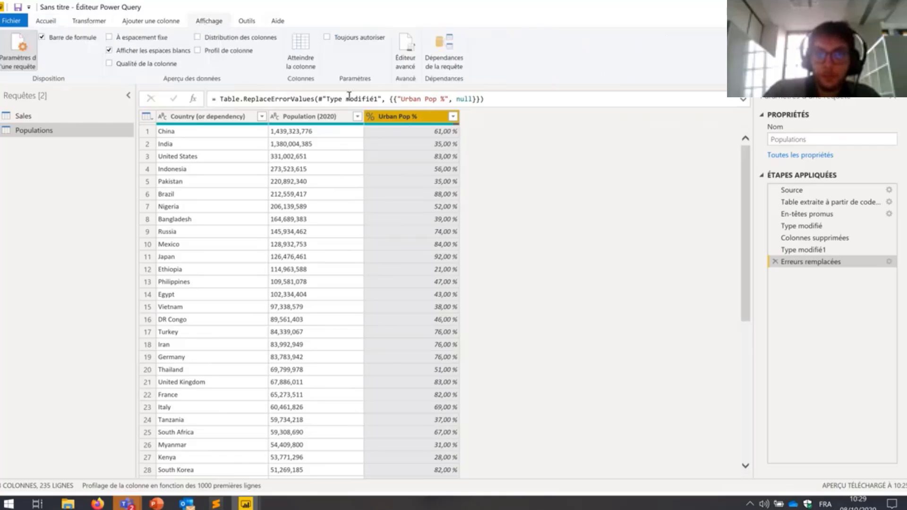
left_click(218, 38)
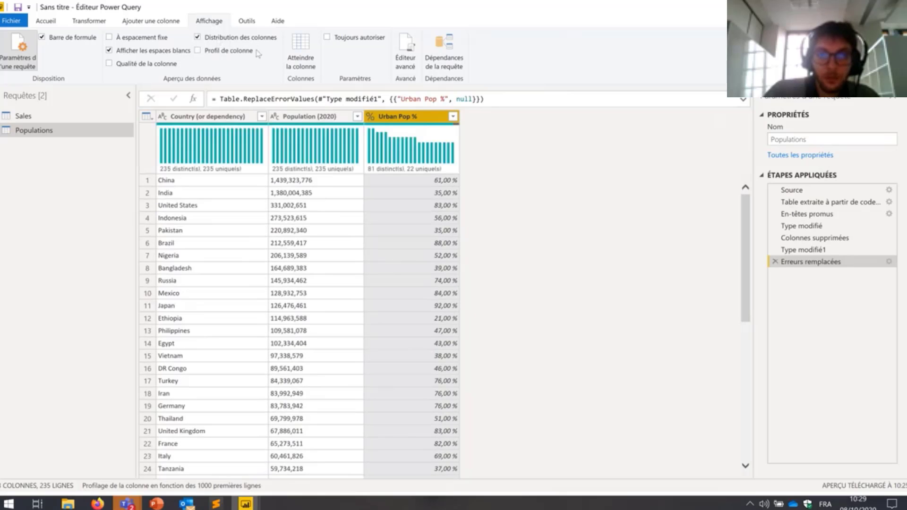
left_click(153, 67)
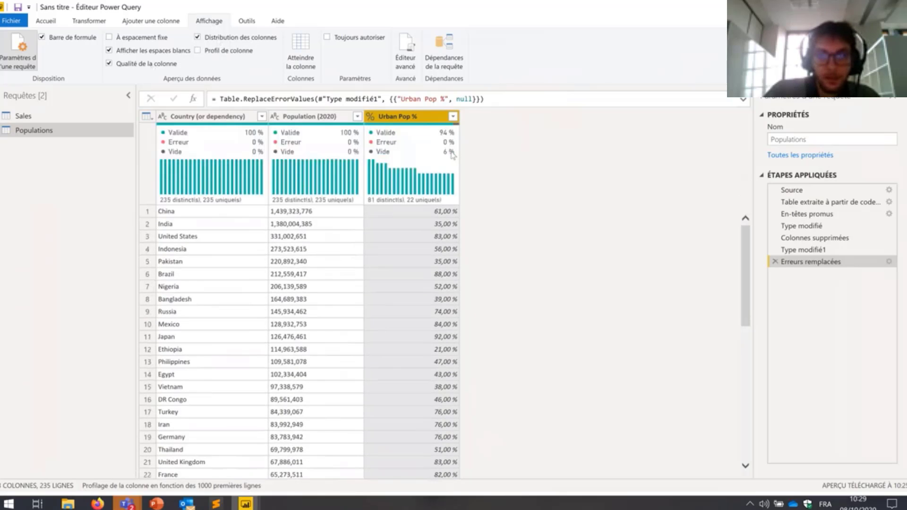
mouse_move(433, 154)
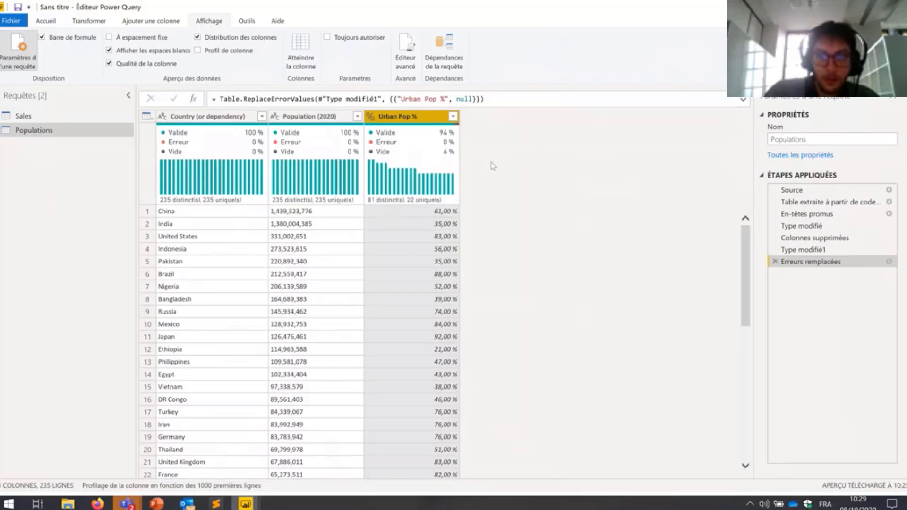
left_click(199, 38)
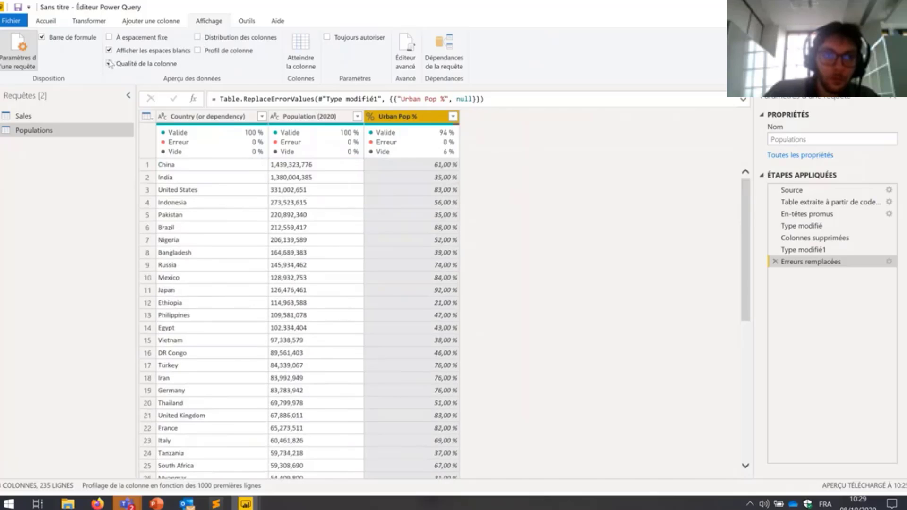
Step: Hide the column quality indicators, examine the Urban Pop % column's profile statistics and value distribution, and hide the profile again
left_click(109, 63)
left_click(200, 51)
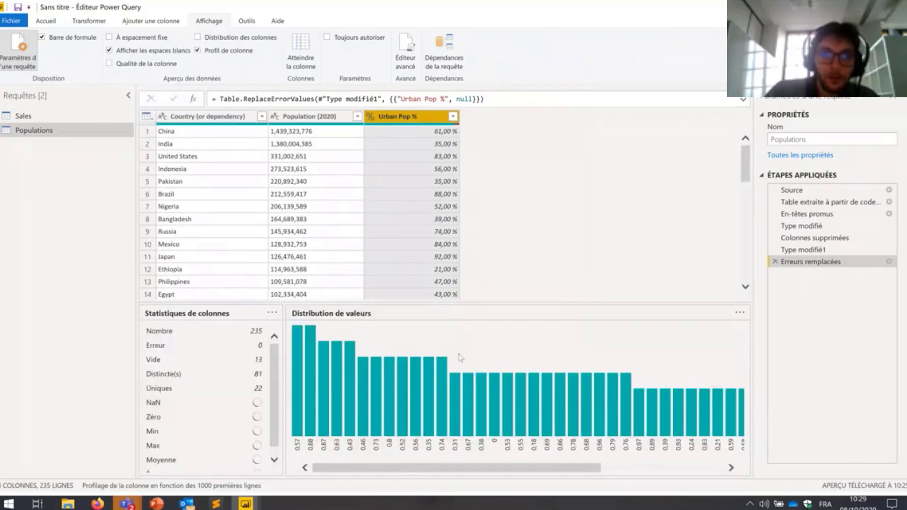
scroll(249, 385, "down", 1)
scroll(250, 385, "up", 1)
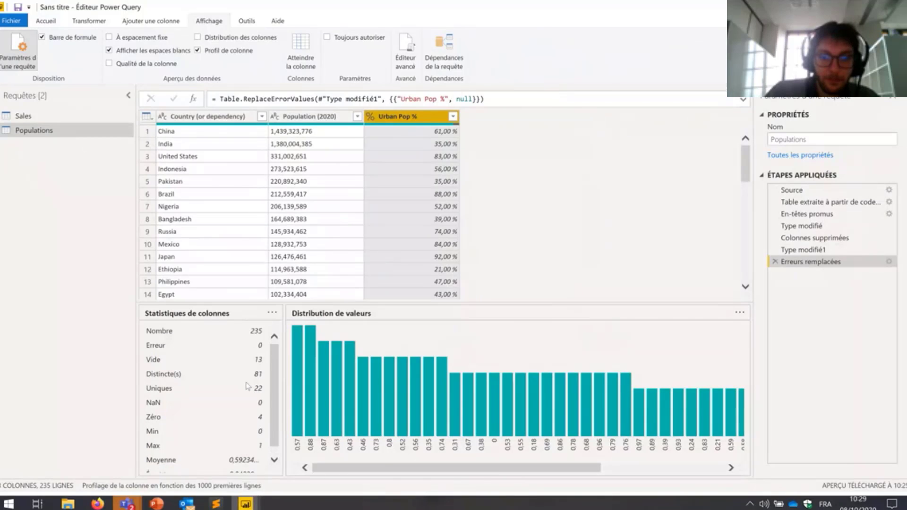
left_click_drag(368, 469, 555, 480)
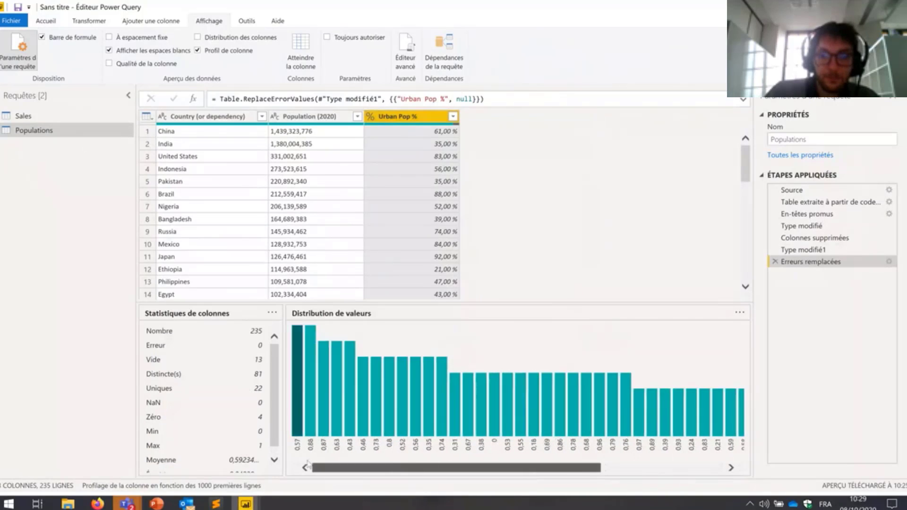
left_click(217, 52)
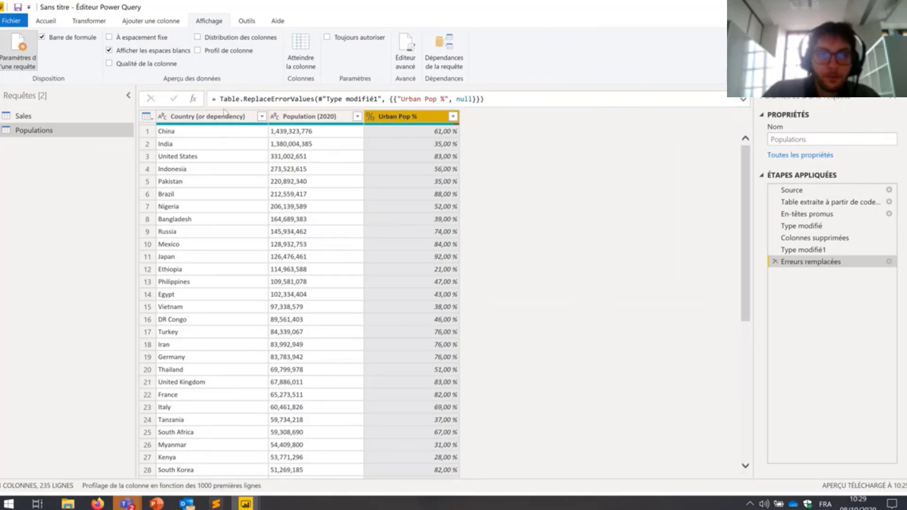
Step: Remove the thousands separators from the Population (2020) column by replacing every comma with an empty value
left_click(331, 116)
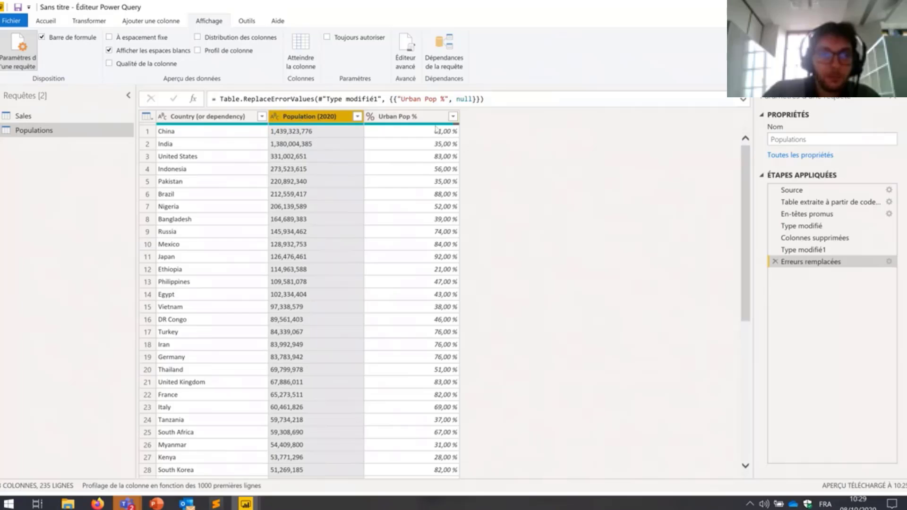
left_click(387, 131)
left_click(289, 118)
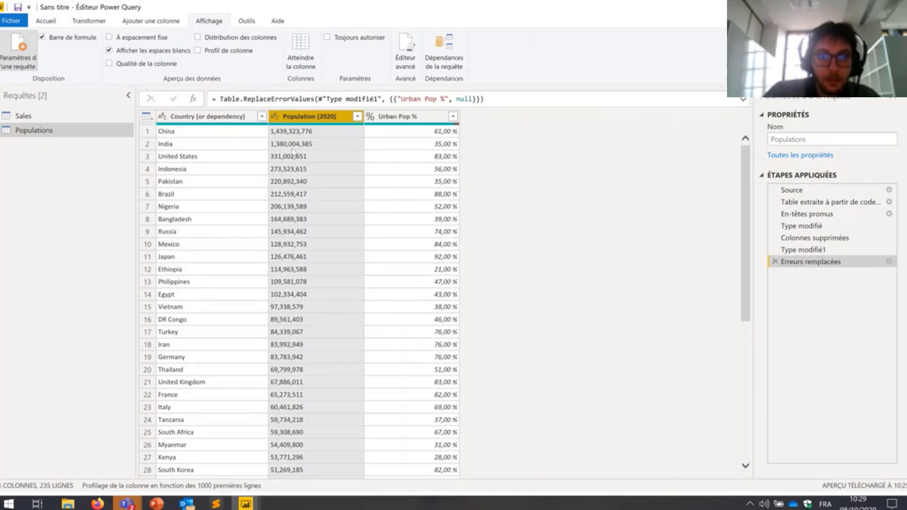
right_click(312, 118)
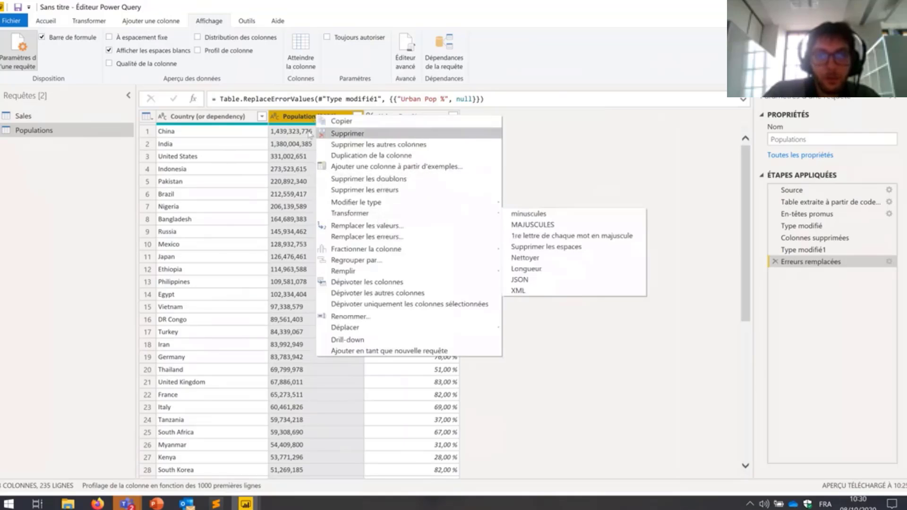
left_click(293, 119)
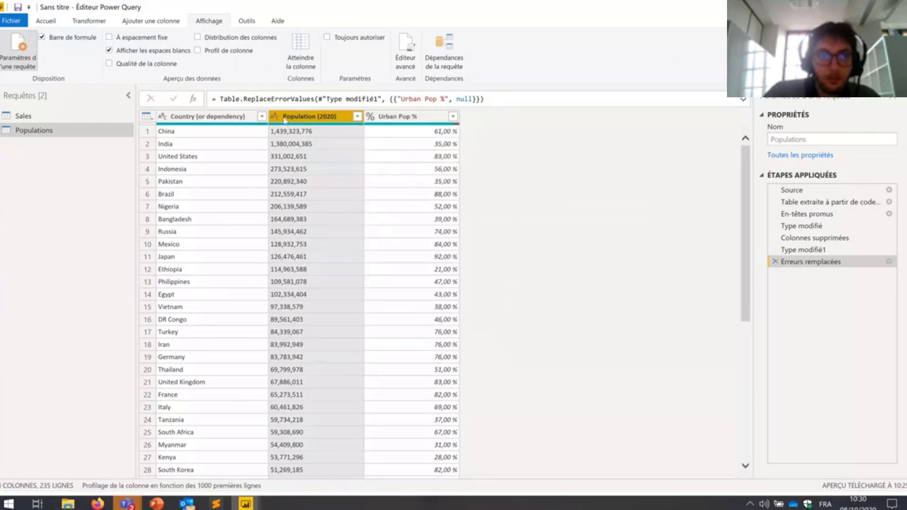
right_click(285, 120)
left_click(392, 232)
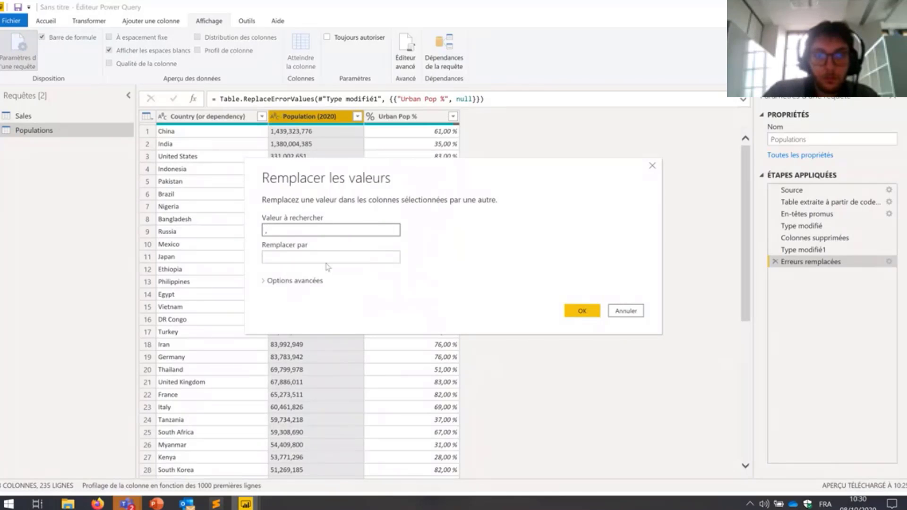
left_click(593, 315)
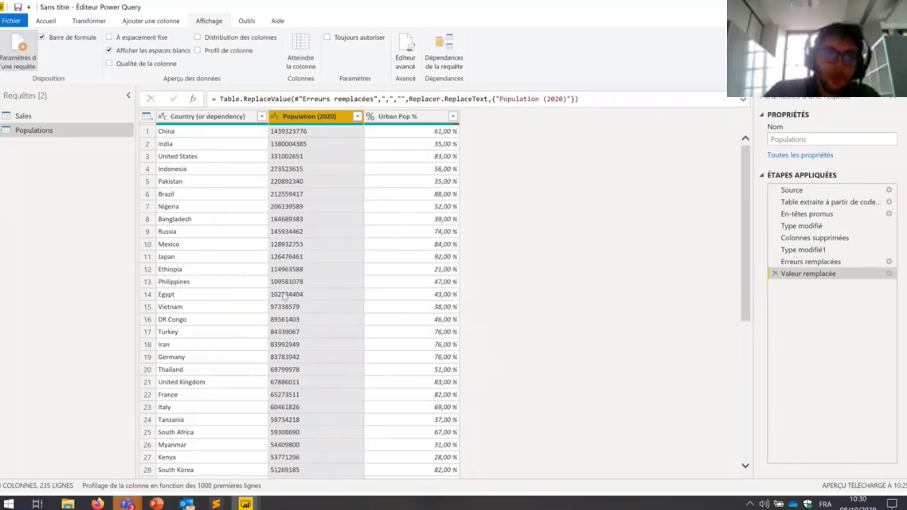
Step: Rename the Country (or dependency) column to Country
left_click(202, 118)
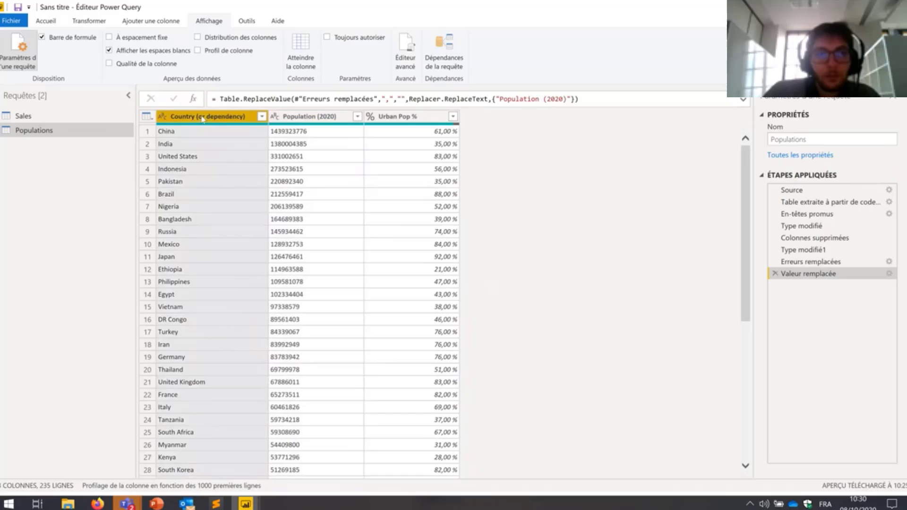
left_click(302, 117)
left_click(390, 118)
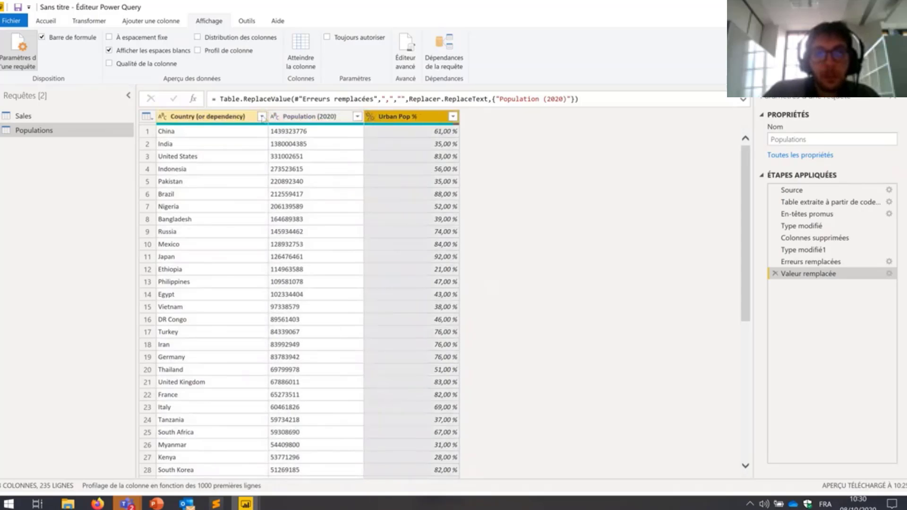
left_click(203, 118)
left_click(90, 21)
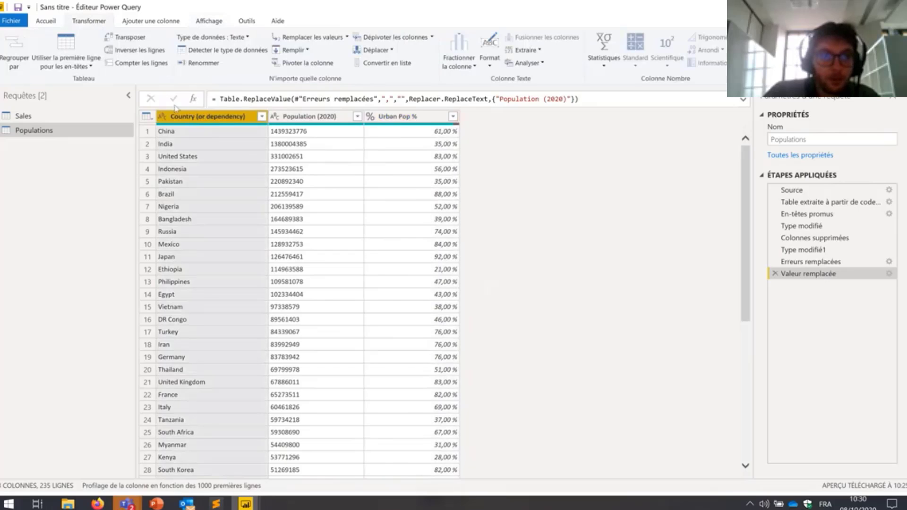
right_click(182, 117)
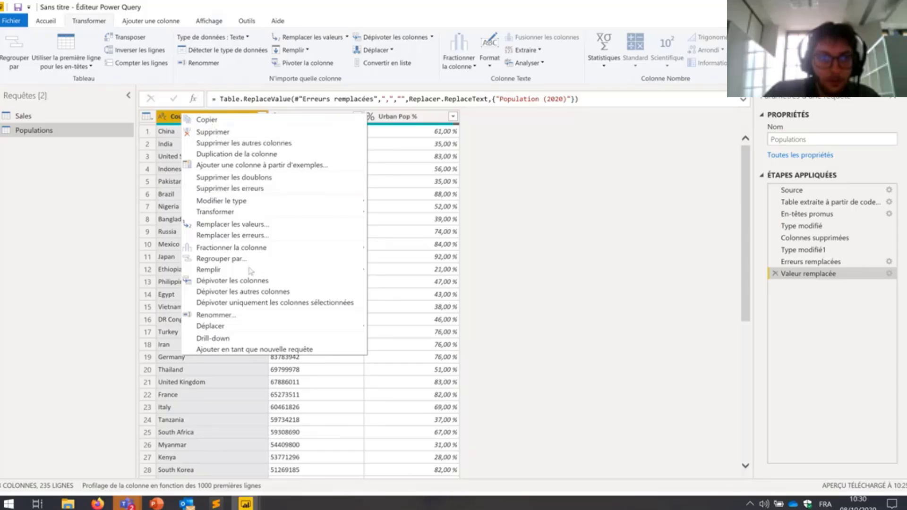
left_click(171, 119)
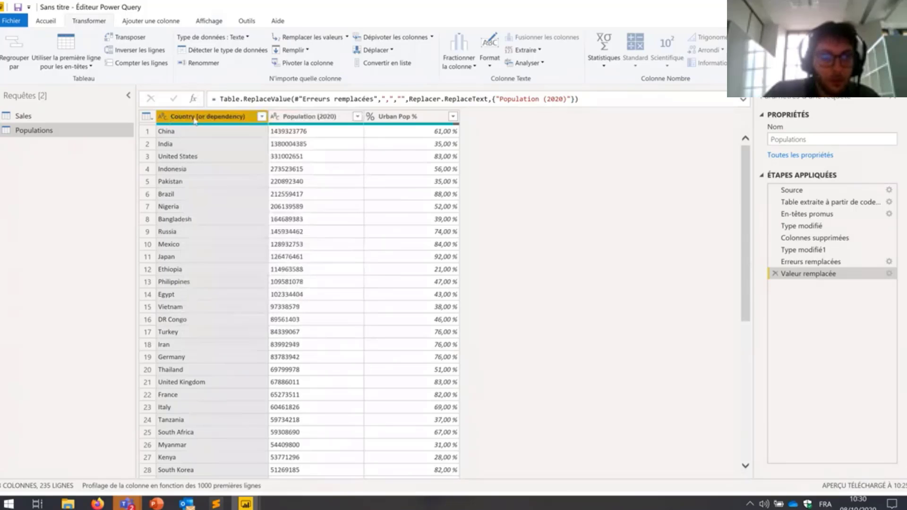
double_click(208, 119)
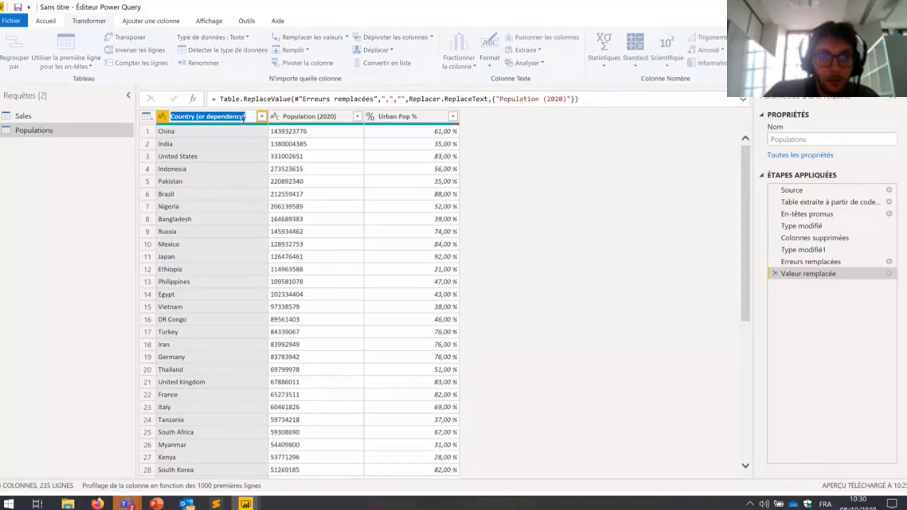
type("Countr")
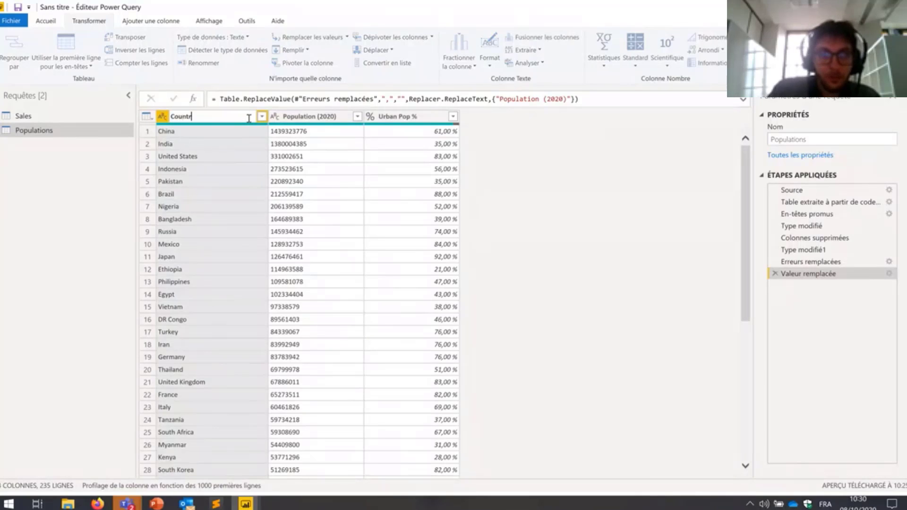
type("y")
key("Return")
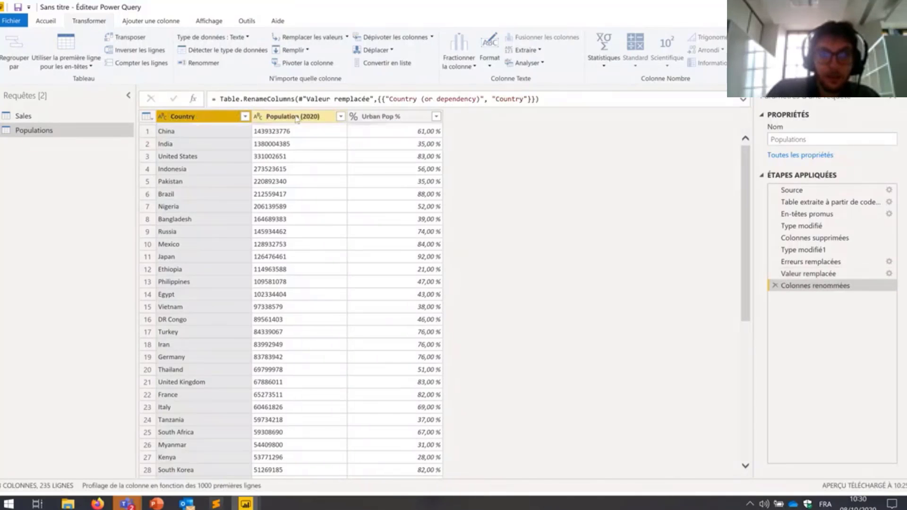
Step: Rename the Population (2020) column to Population and the Urban Pop % column to %UrbanPop
double_click(290, 116)
left_click(330, 116)
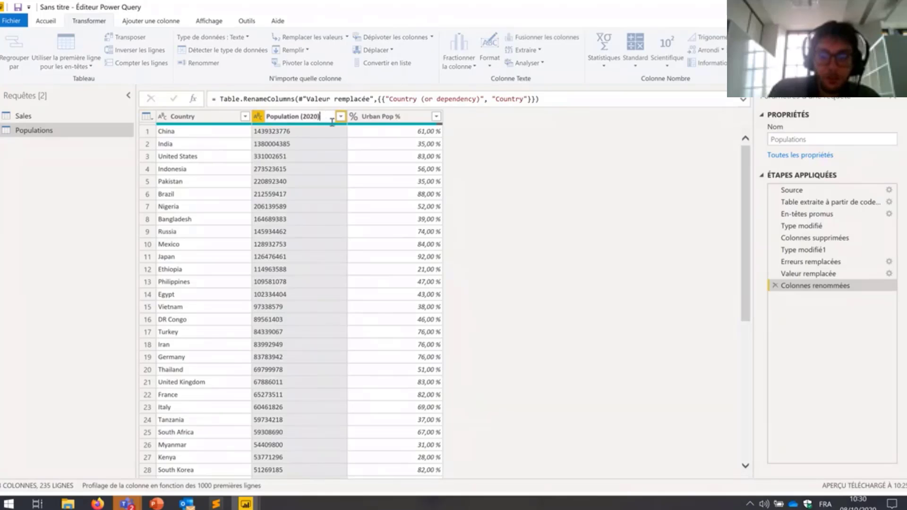
key("Return")
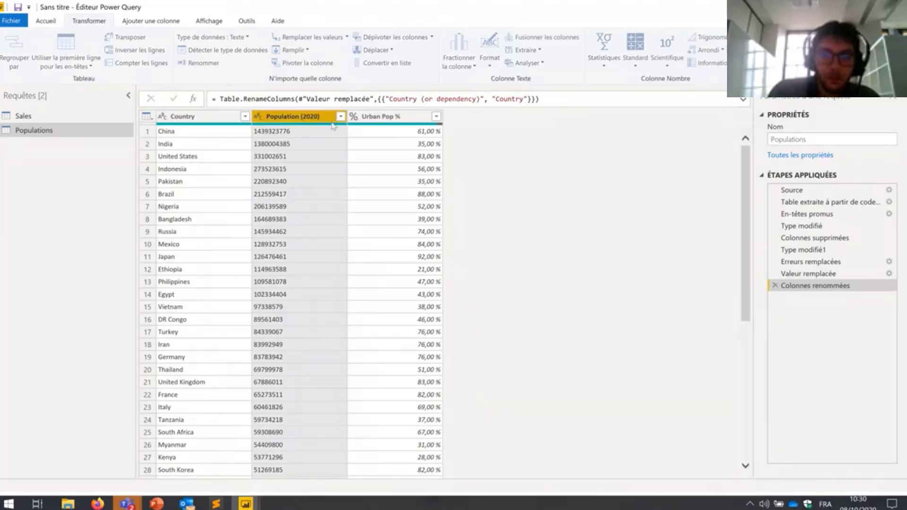
double_click(368, 116)
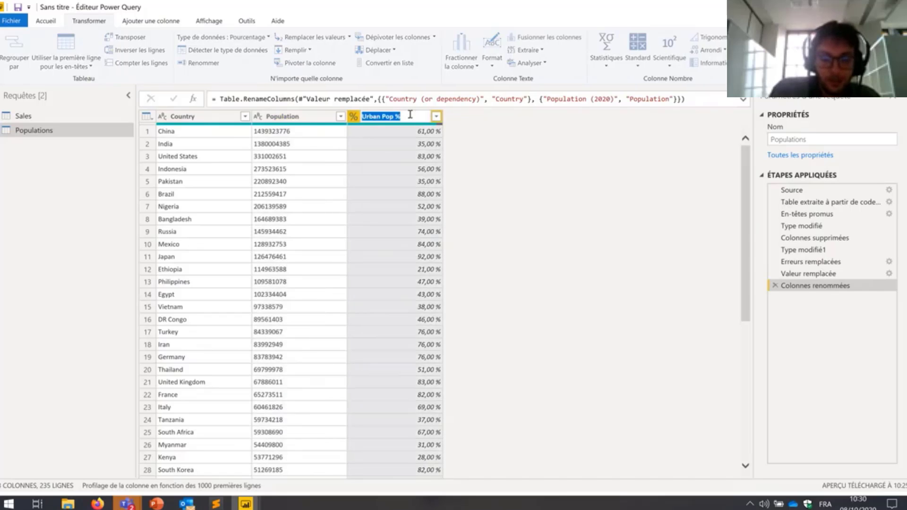
type("%Urban")
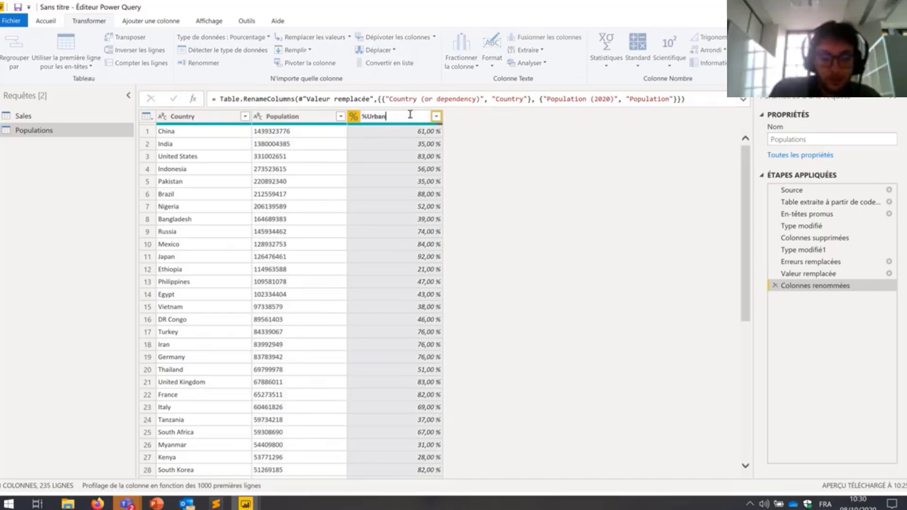
type("Pop")
key("Return")
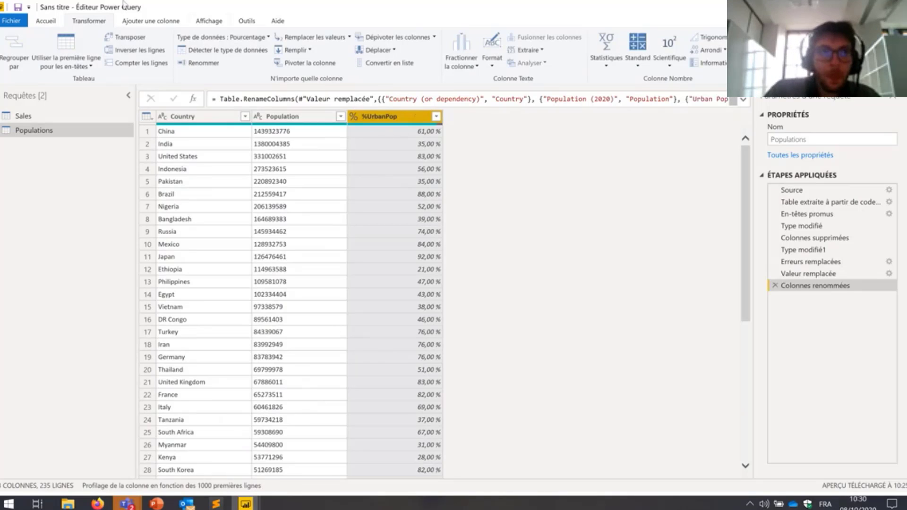
Step: Start a new custom column in the Populations query and name it UrbanPop
left_click(154, 21)
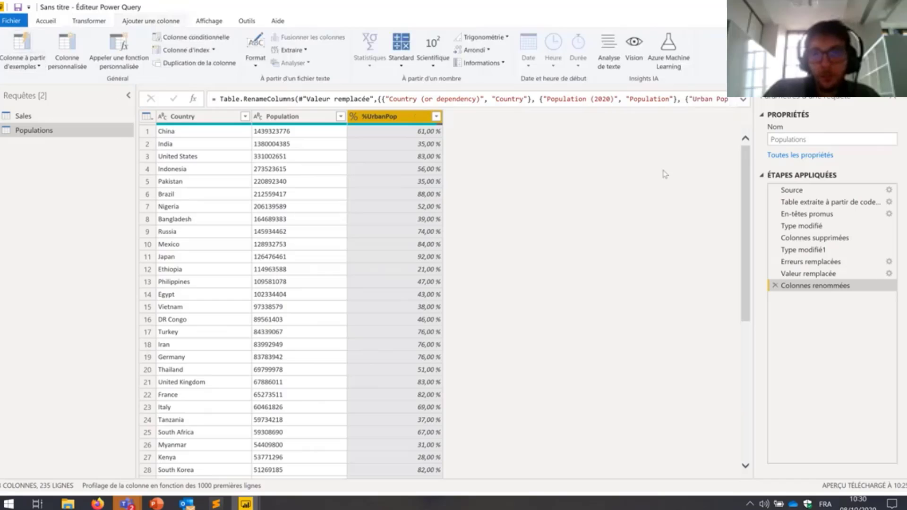
left_click(68, 49)
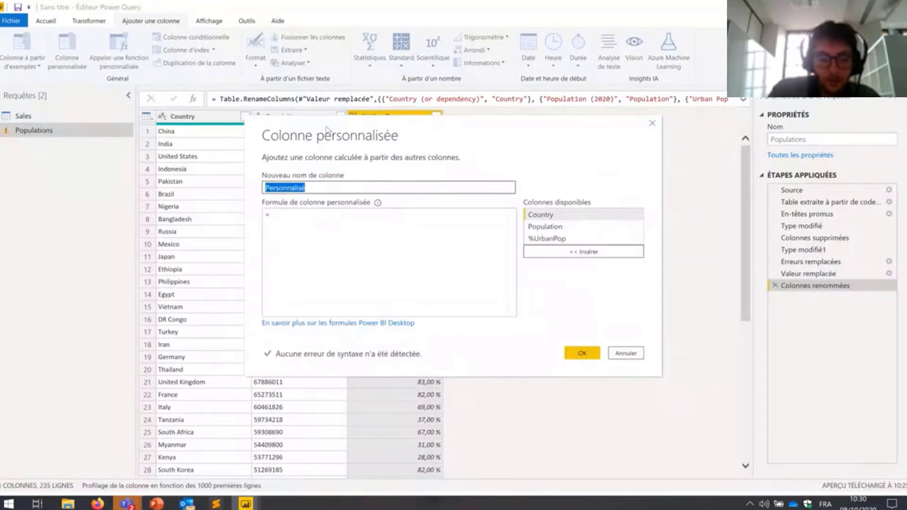
type("UrbanPop")
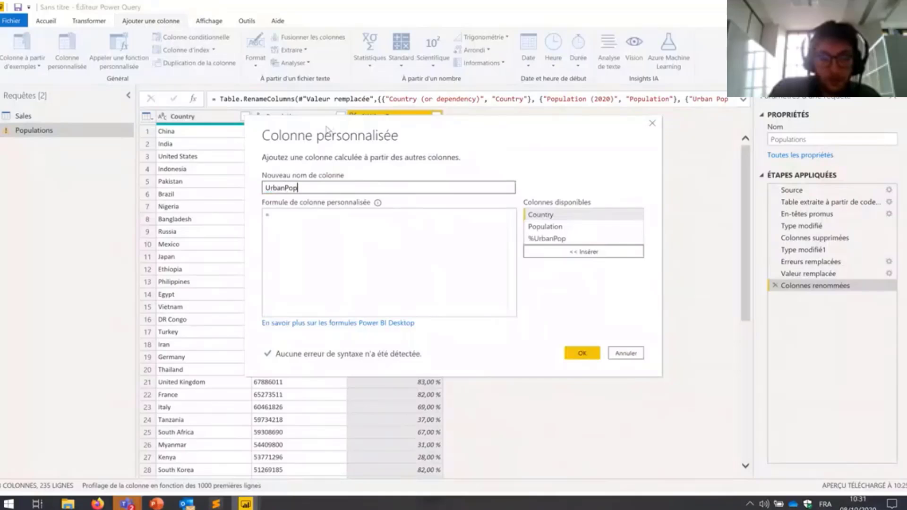
Step: Define the UrbanPop custom column as [Population] * [#"%UrbanPop"] and add it to the Populations query
left_click(324, 219)
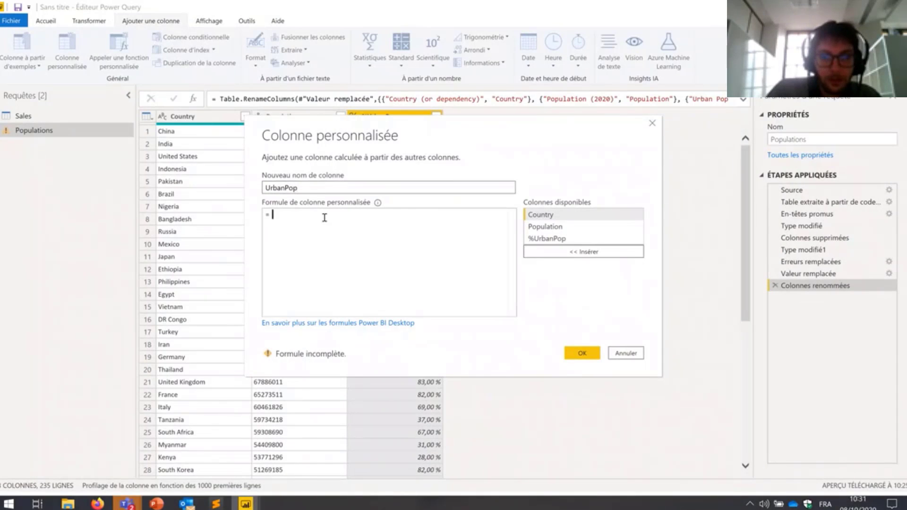
left_click(563, 227)
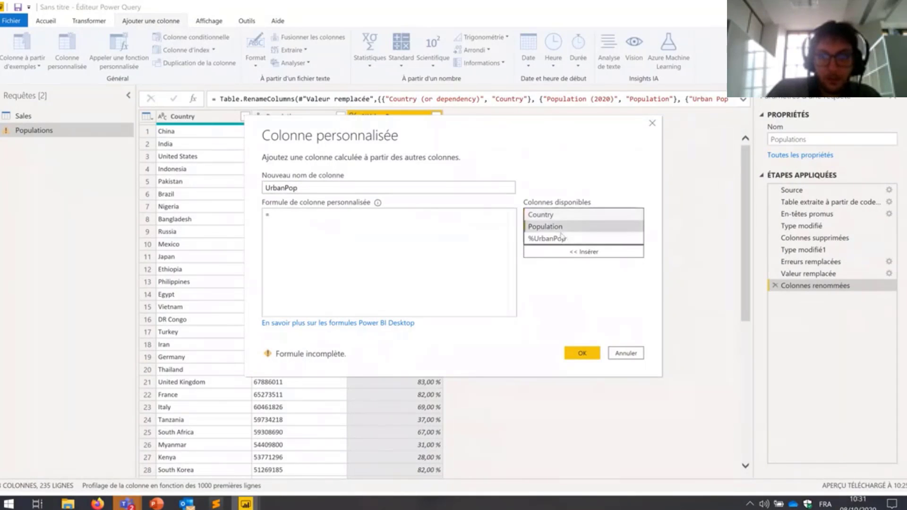
left_click(537, 253)
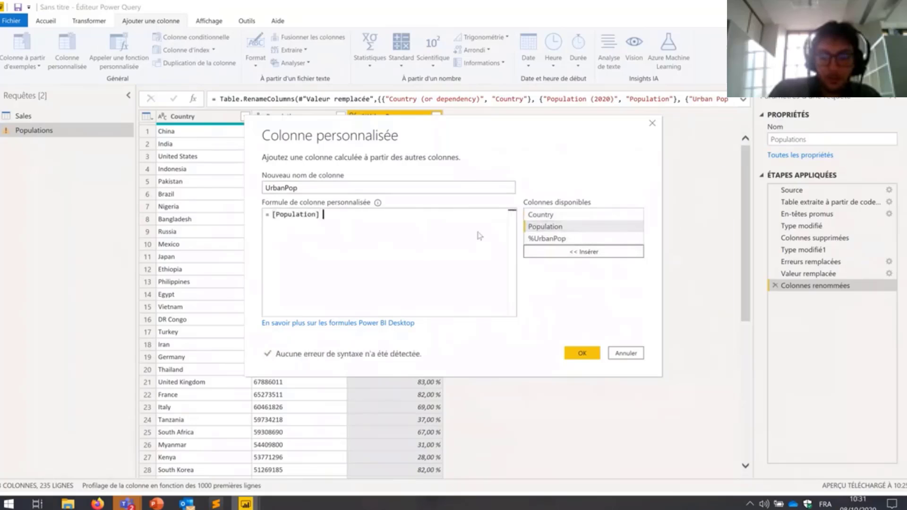
type("*")
left_click(548, 239)
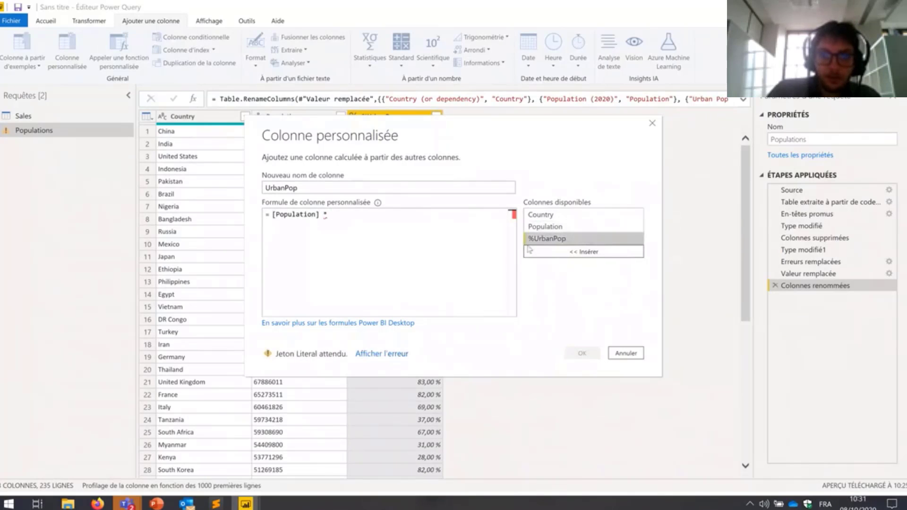
left_click(560, 239)
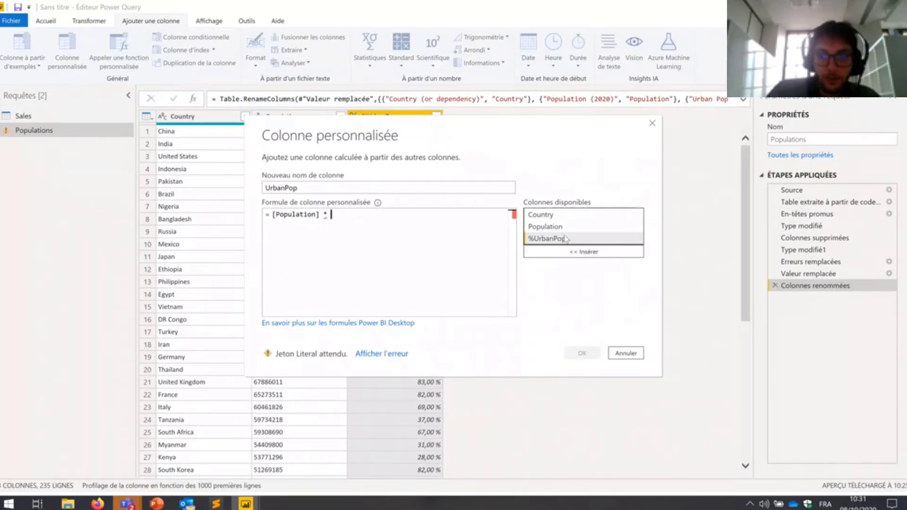
left_click(394, 217)
type("%Ur")
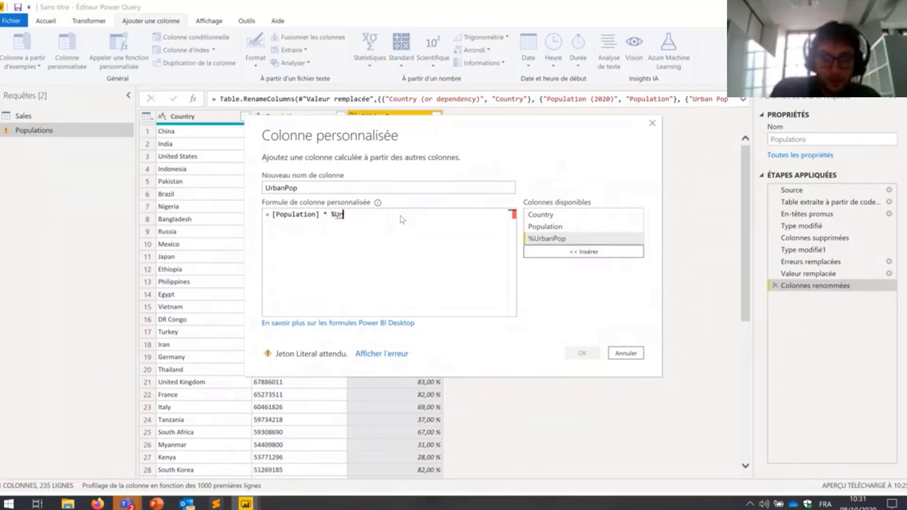
type("ban")
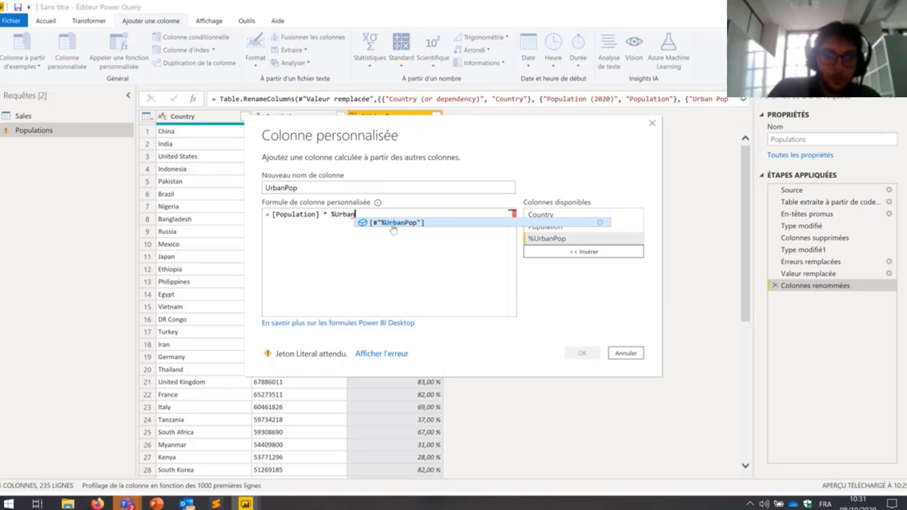
left_click(393, 226)
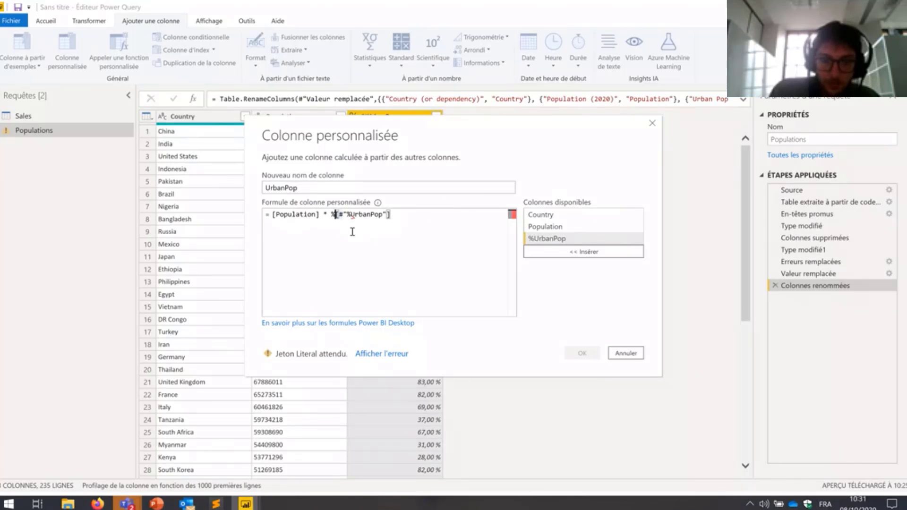
key("BackSpace")
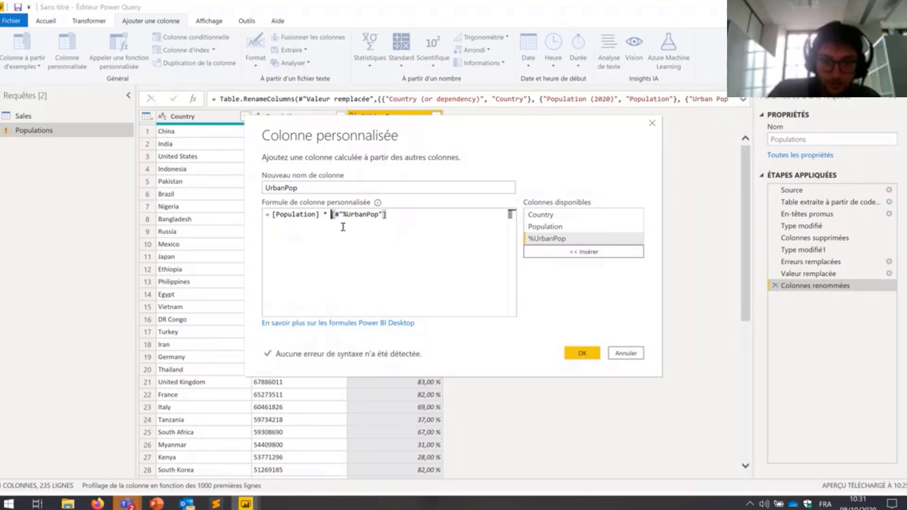
left_click(574, 353)
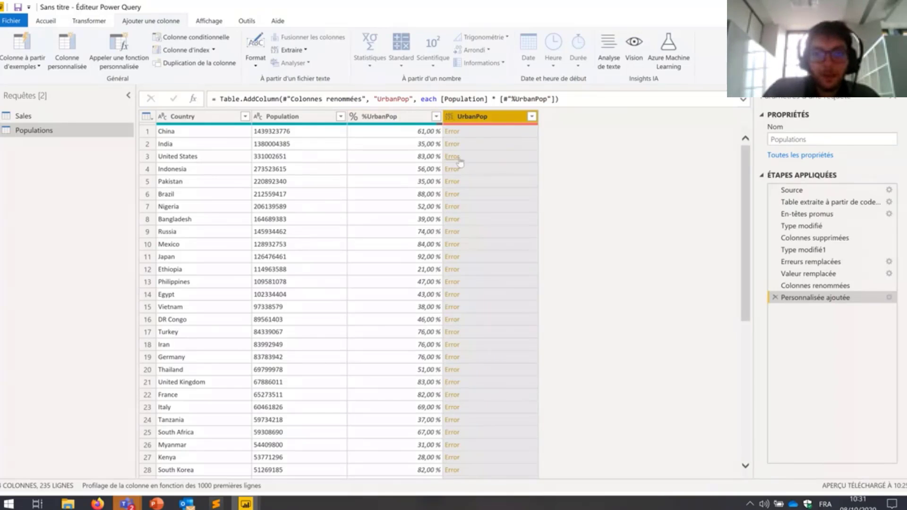
Step: Inspect the error details of China's UrbanPop value and delete the drill-down step from the applied steps
left_click(461, 136)
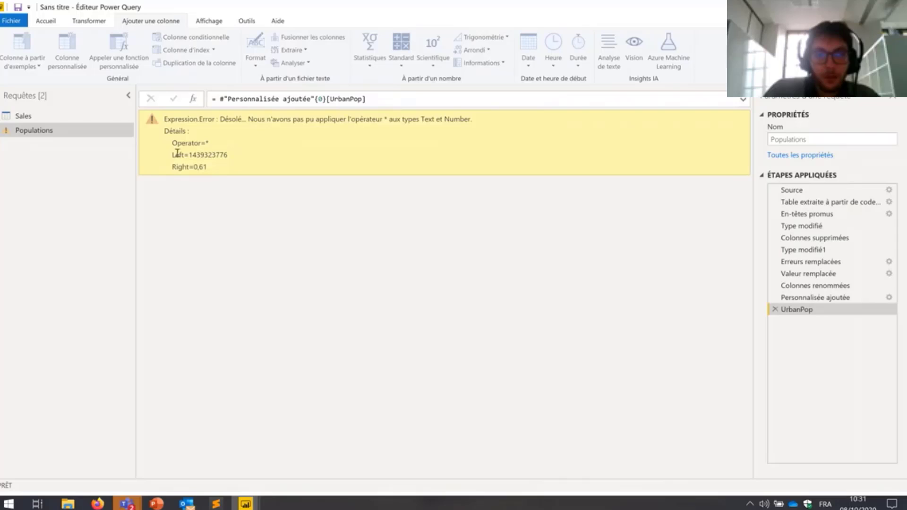
left_click_drag(177, 155, 260, 165)
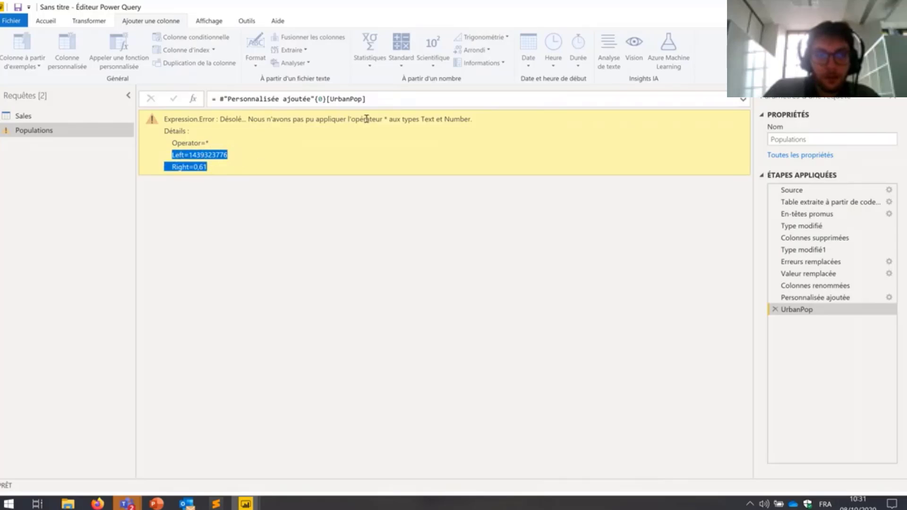
left_click_drag(349, 121, 441, 131)
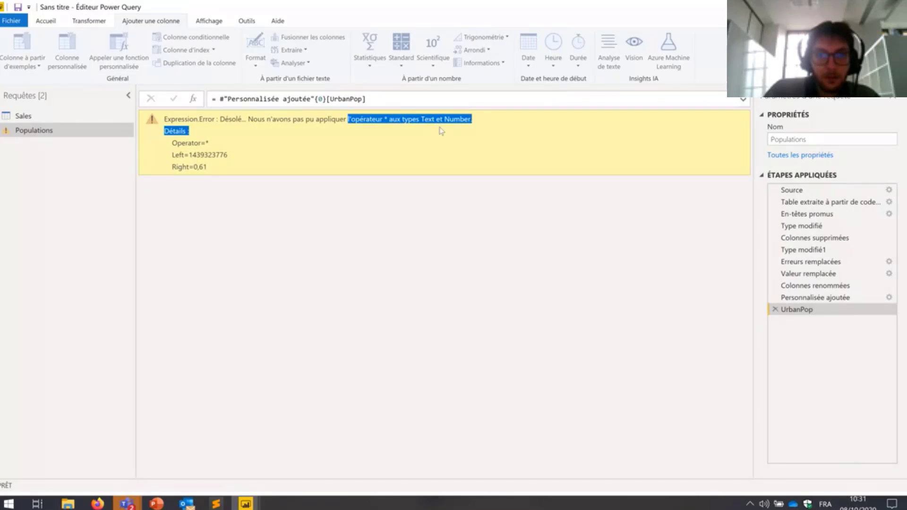
left_click(390, 124)
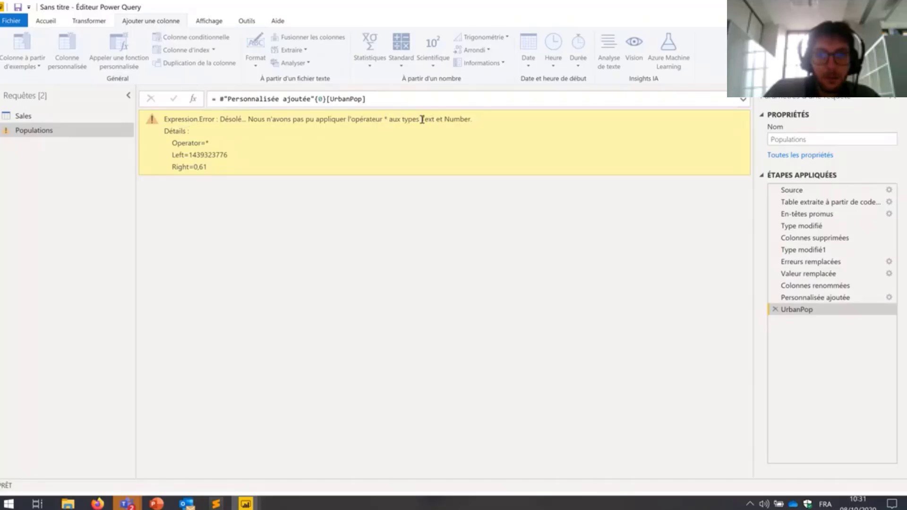
double_click(460, 121)
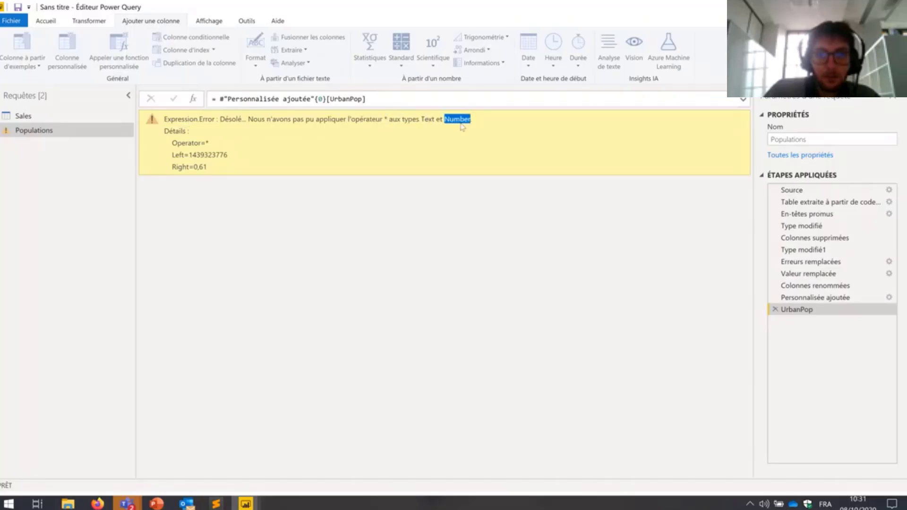
left_click(775, 309)
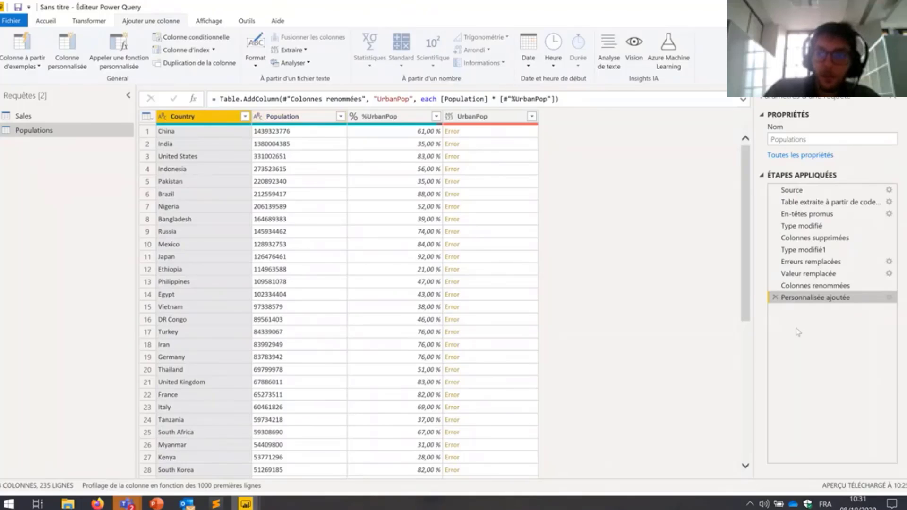
Step: Insert a whole-number type change for the Population column after the column renaming step, and check the recalculated UrbanPop column
left_click(818, 286)
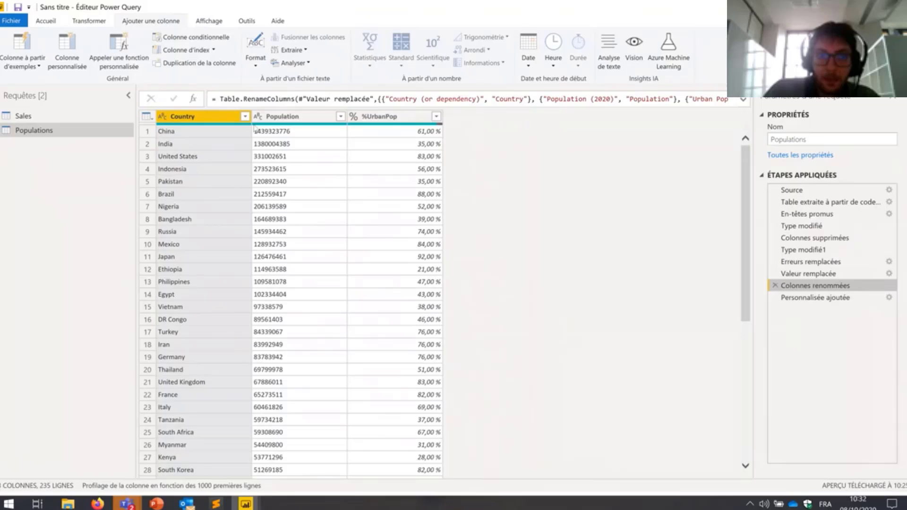
left_click(258, 117)
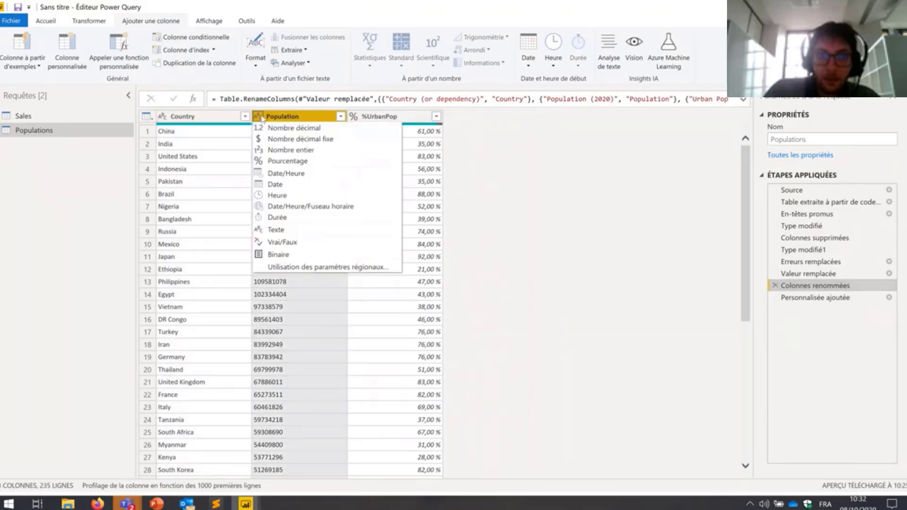
left_click(290, 151)
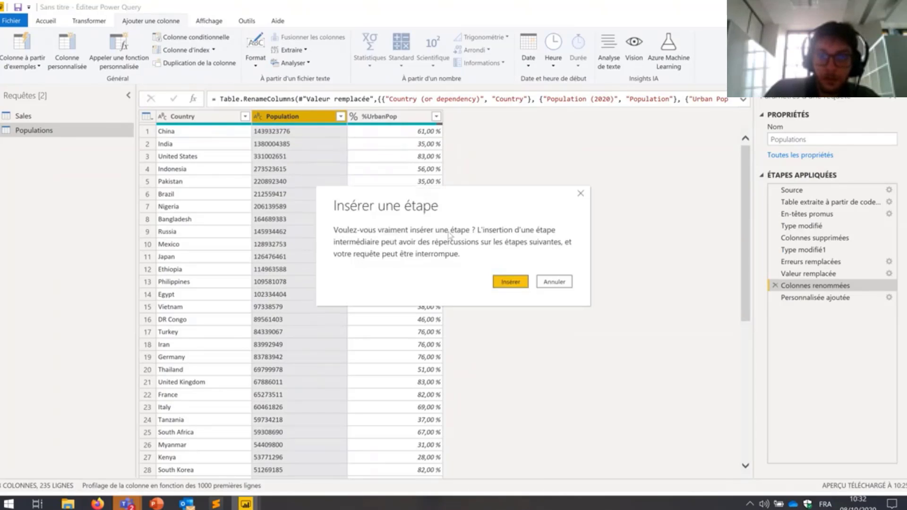
left_click(501, 282)
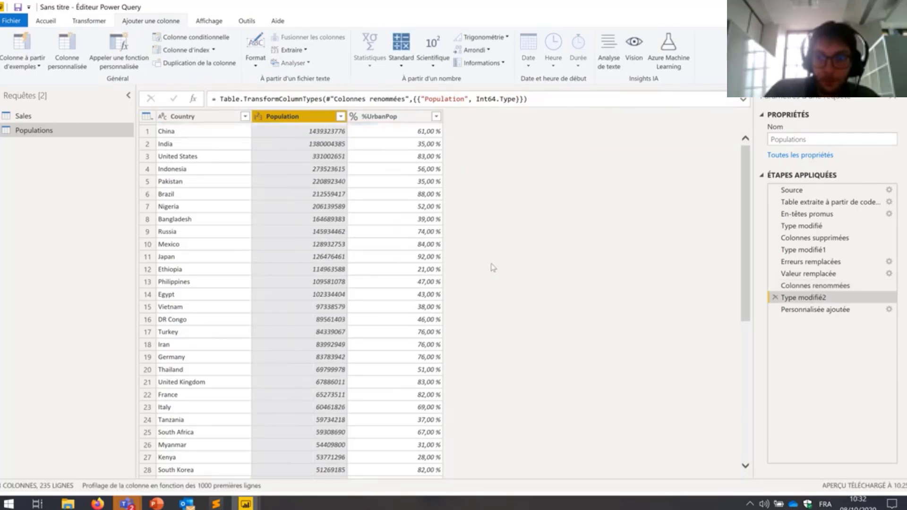
left_click(800, 312)
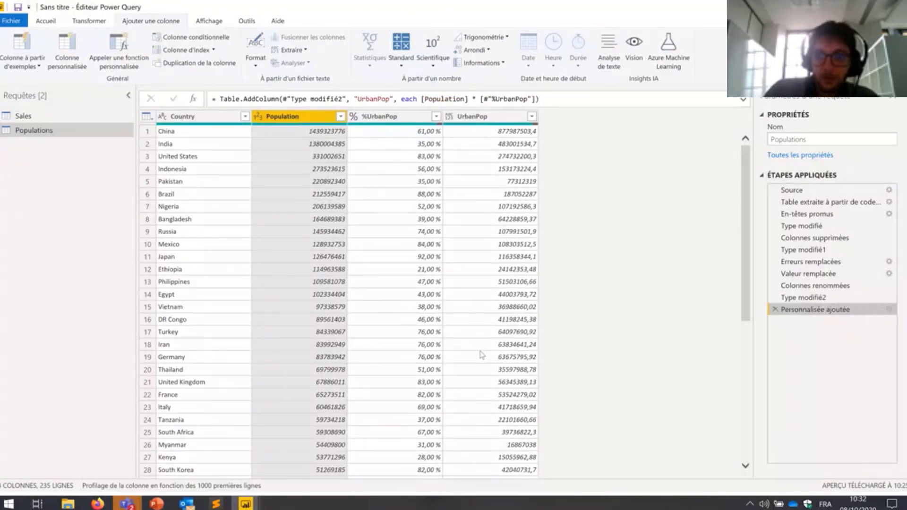
scroll(482, 362, "down", 4)
scroll(482, 367, "up", 5)
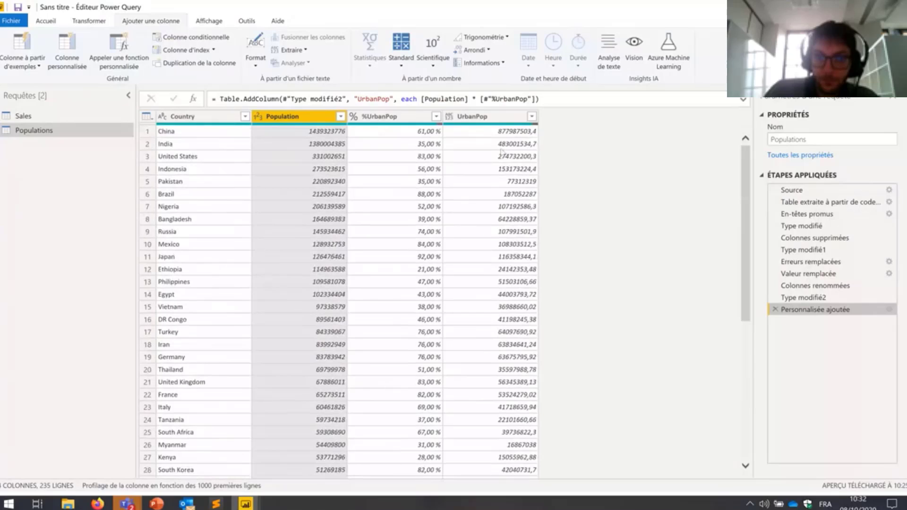
Step: Return to the Sales query, and close the query editor while applying the changes to the report
left_click(68, 116)
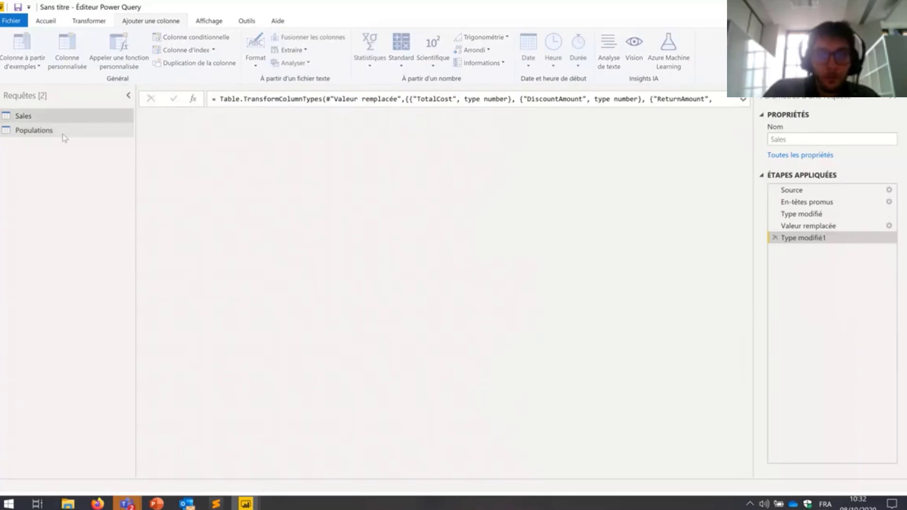
left_click(62, 132)
left_click(63, 118)
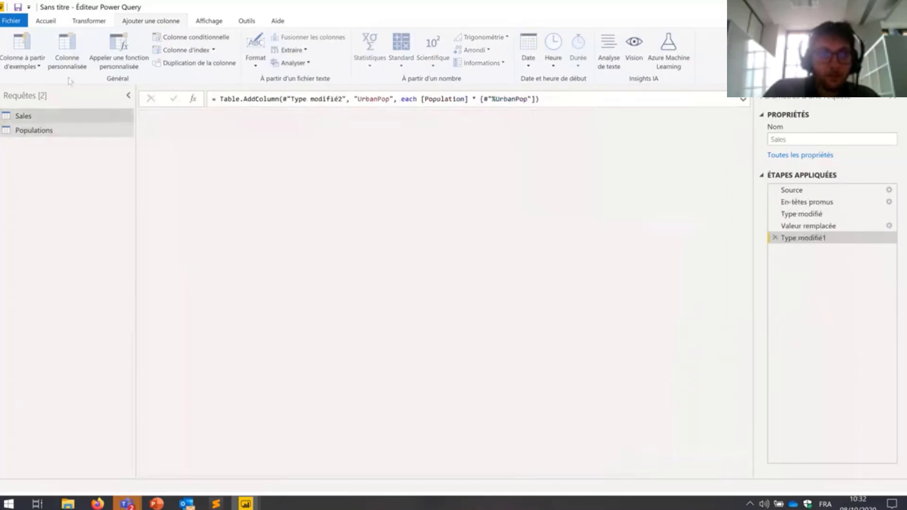
left_click(40, 23)
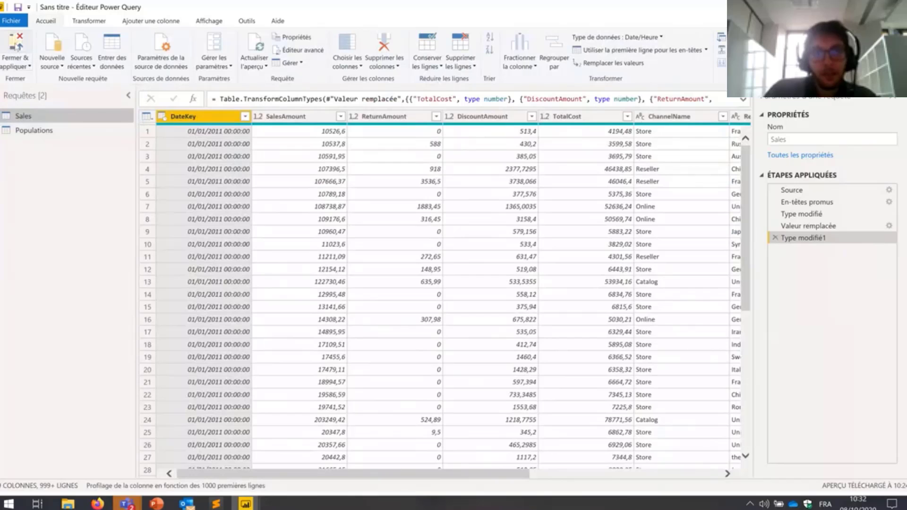
left_click(11, 30)
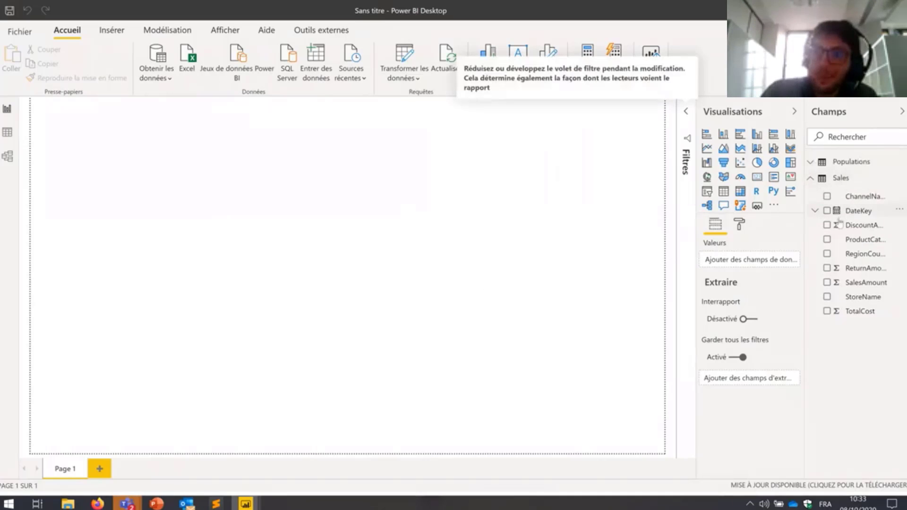
Step: Expand the Populations table's fields and widen the field list so the full field names fit
left_click(812, 162)
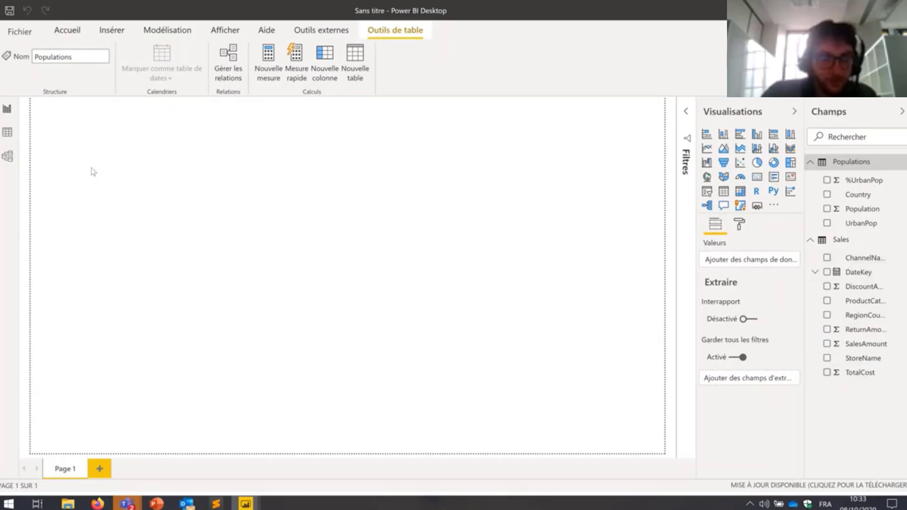
left_click(276, 146)
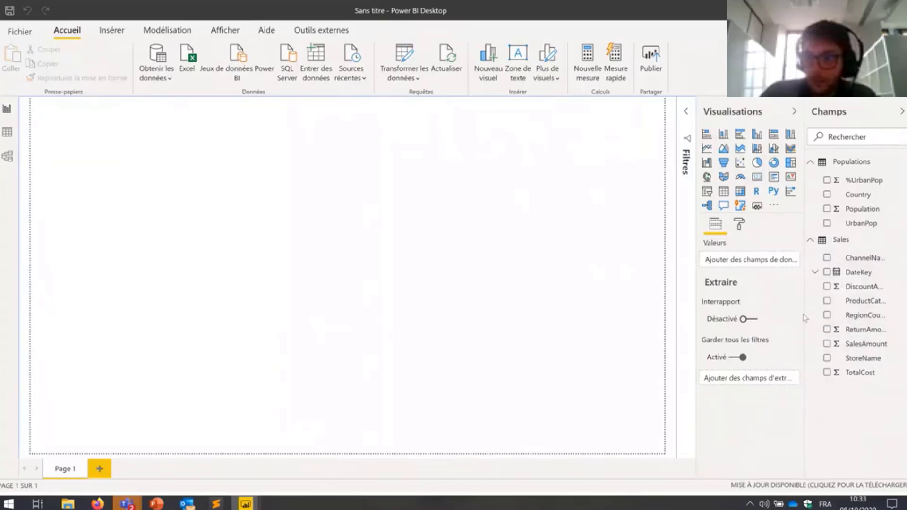
left_click_drag(805, 315, 775, 314)
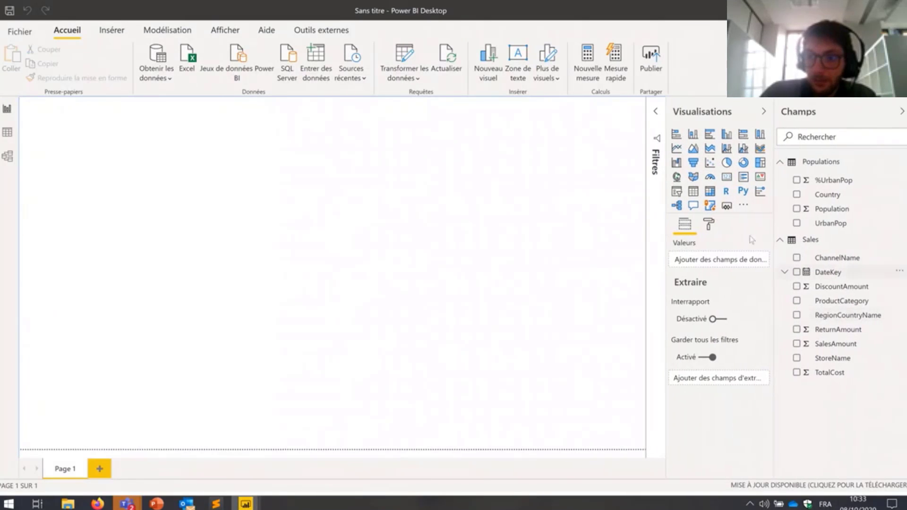
Step: Create a column chart of SalesAmount from the Sales table on Page 1 and widen it
left_click(798, 345)
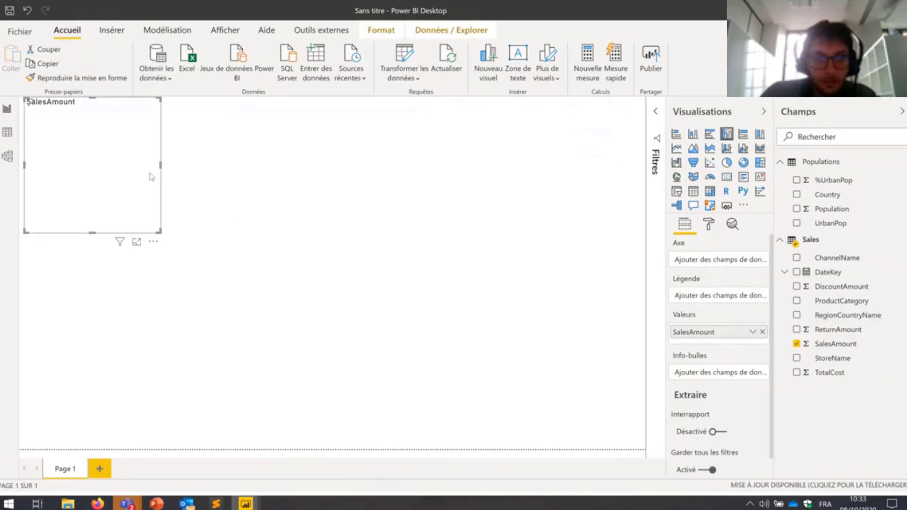
left_click_drag(162, 164, 258, 164)
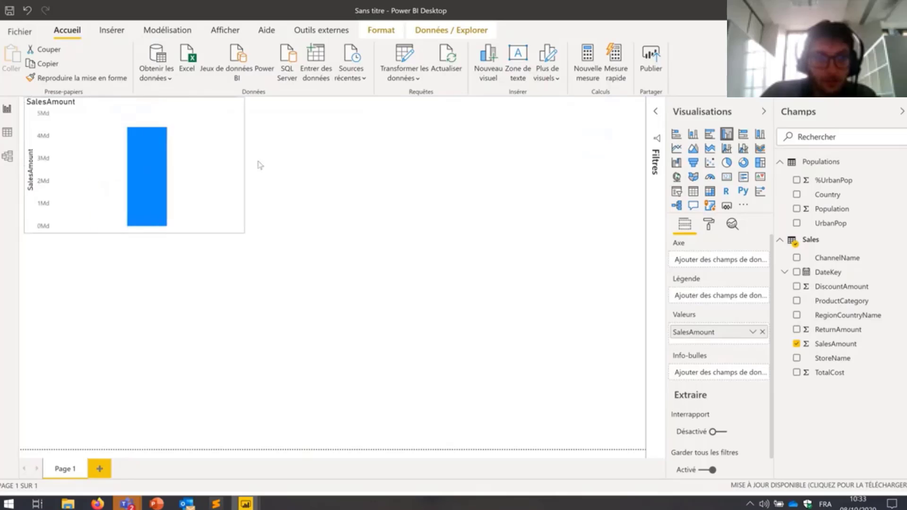
mouse_move(154, 169)
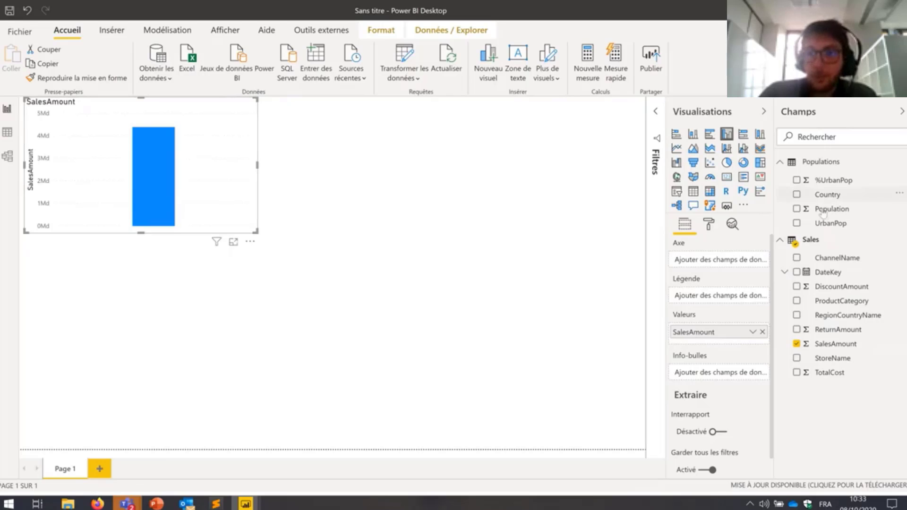
Step: Put Country from the Populations table on the SalesAmount chart's axis and widen the chart to most of the page
left_click(797, 195)
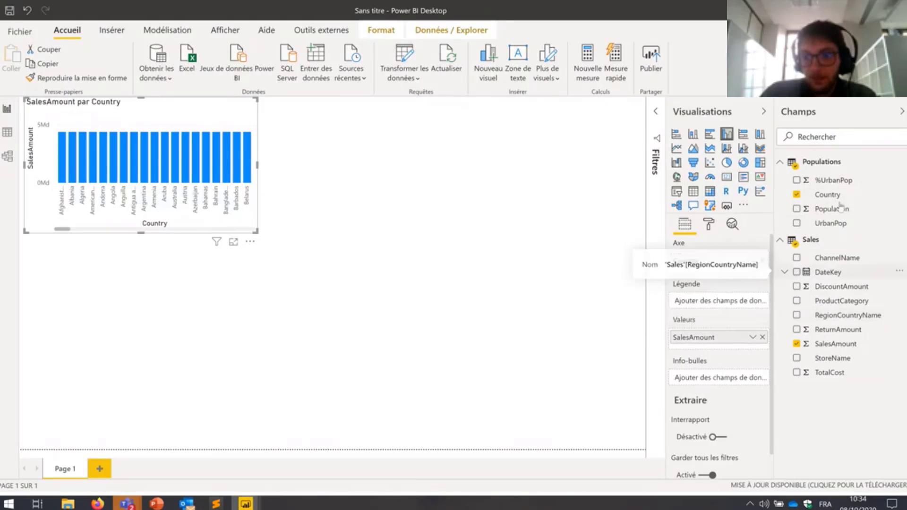
left_click(260, 167)
left_click(258, 165)
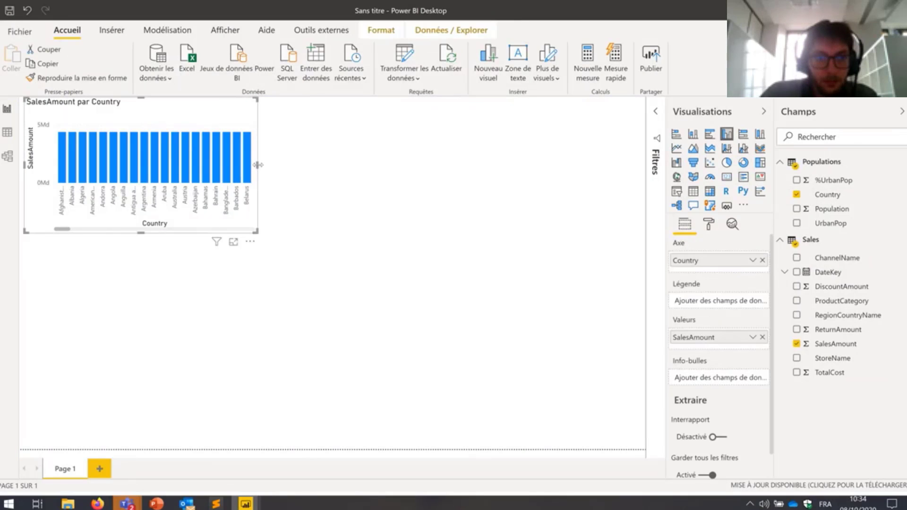
left_click_drag(258, 165, 478, 165)
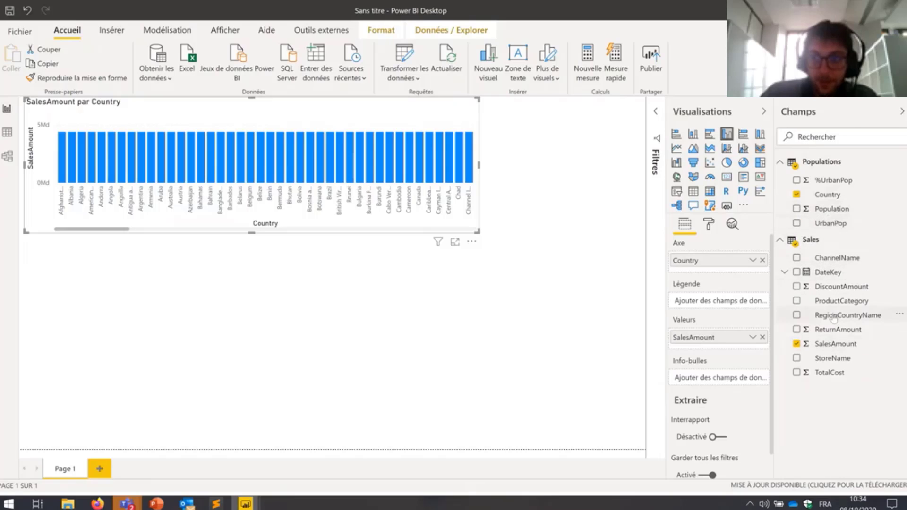
Step: Replace Country with RegionCountryName from the Sales table on the SalesAmount chart's axis
mouse_move(755, 283)
left_mouse_down()
mouse_move(723, 260)
mouse_move(755, 265)
left_mouse_up()
left_click(763, 275)
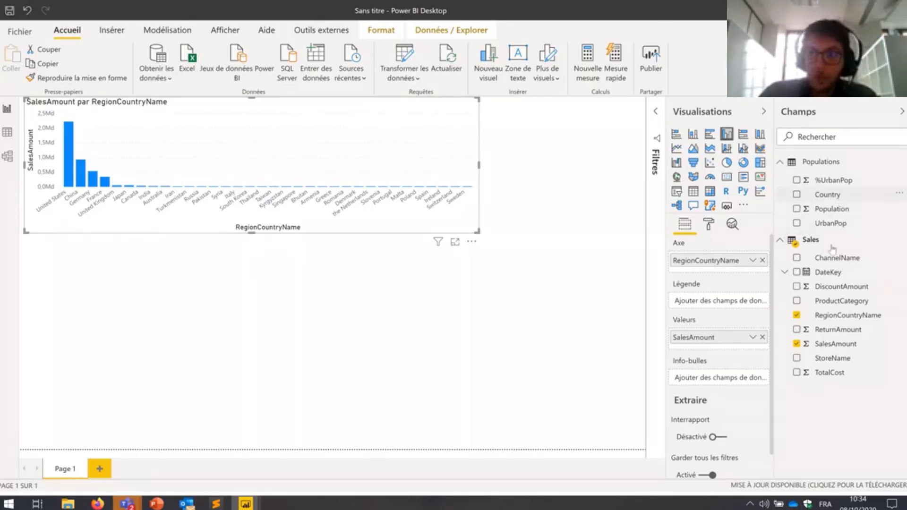
left_click(837, 201)
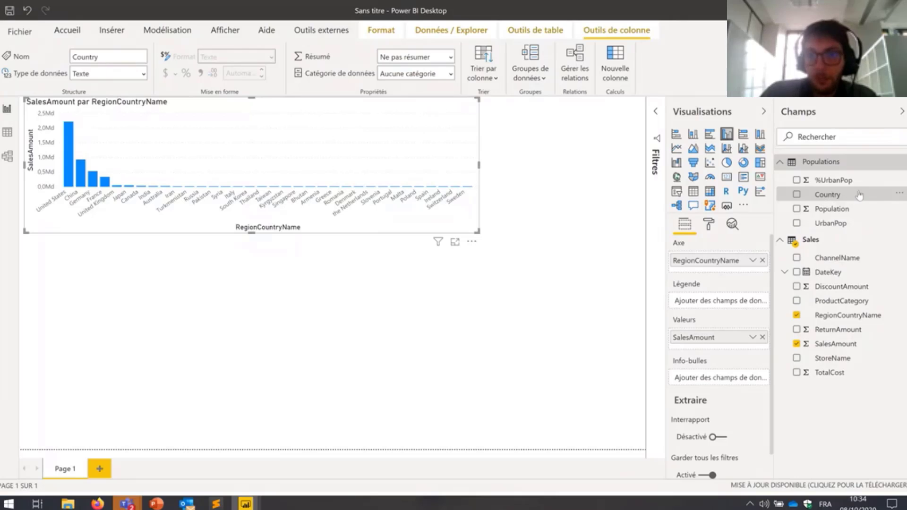
left_click(839, 320)
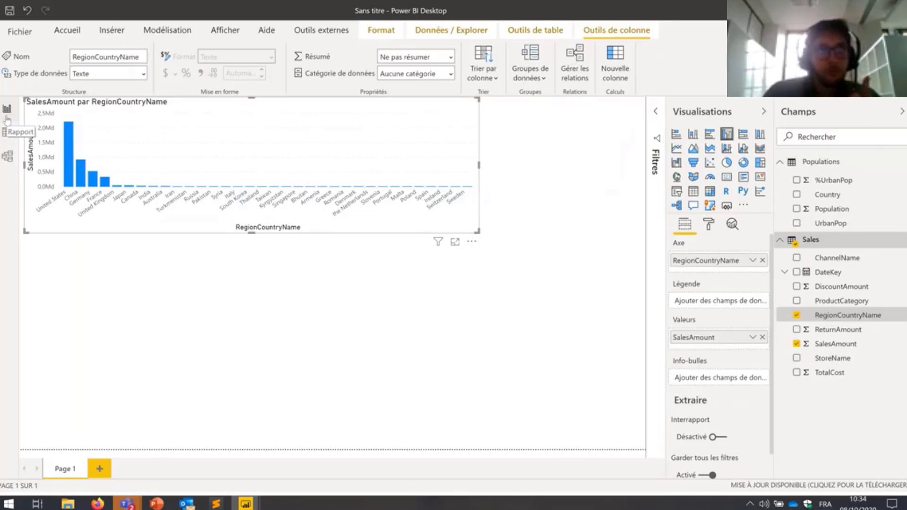
Step: Switch to the model view and enlarge the Sales table card so all its fields fit
left_click(7, 154)
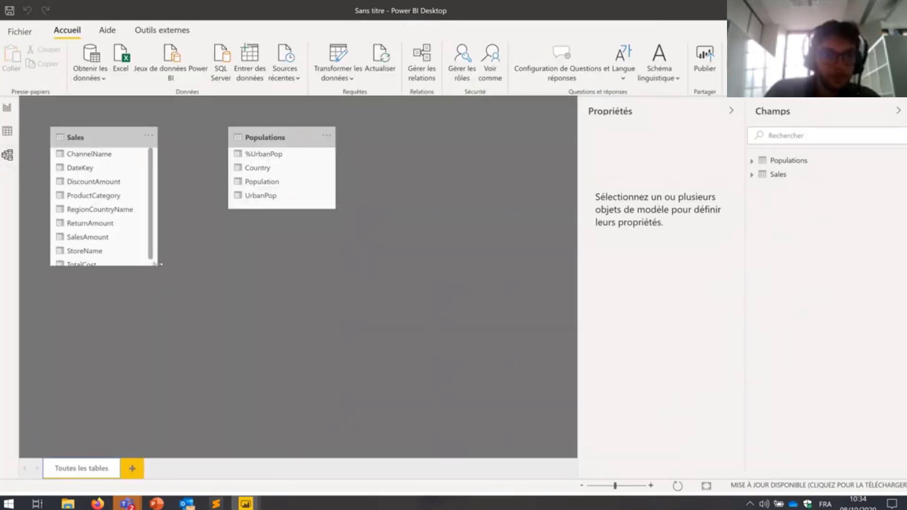
left_click_drag(159, 266, 174, 295)
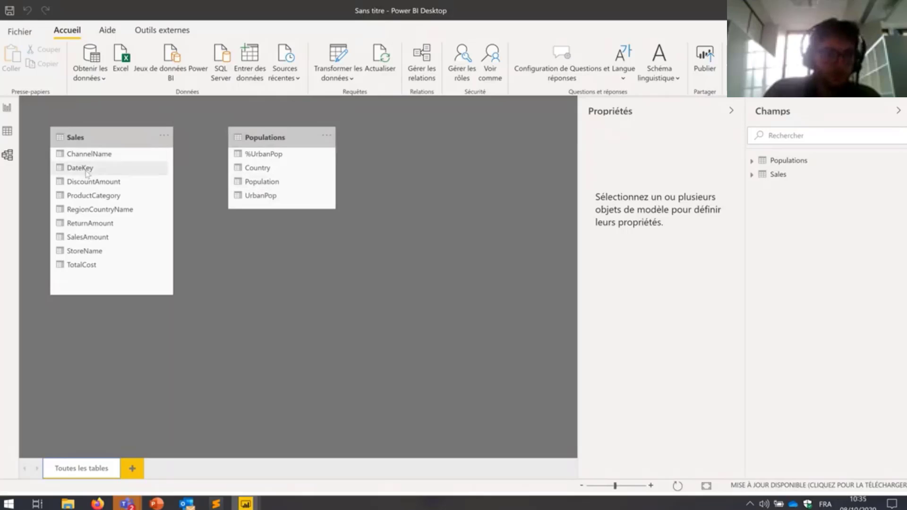
left_click(99, 140)
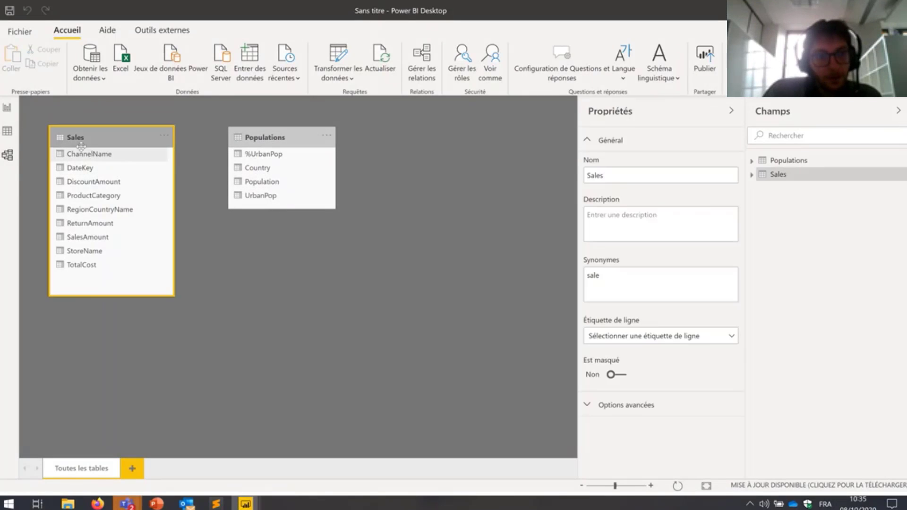
Step: Relate RegionCountryName in Sales to Country in Populations, and move the Populations card farther from Sales
left_click(252, 138)
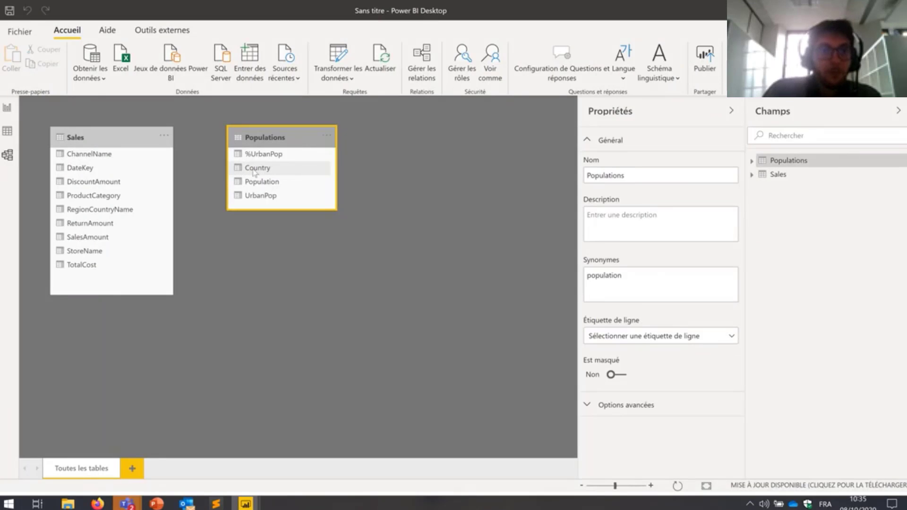
left_click(112, 213)
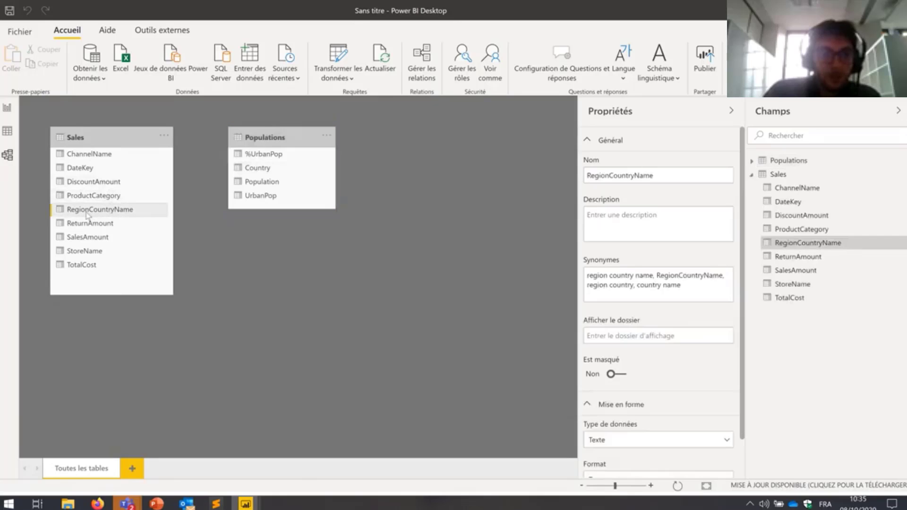
left_click(263, 170)
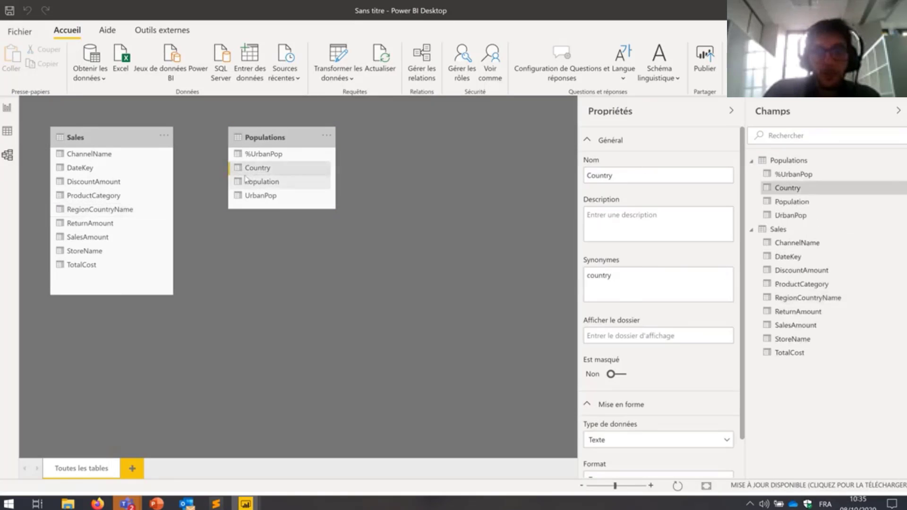
left_click_drag(132, 214, 261, 171)
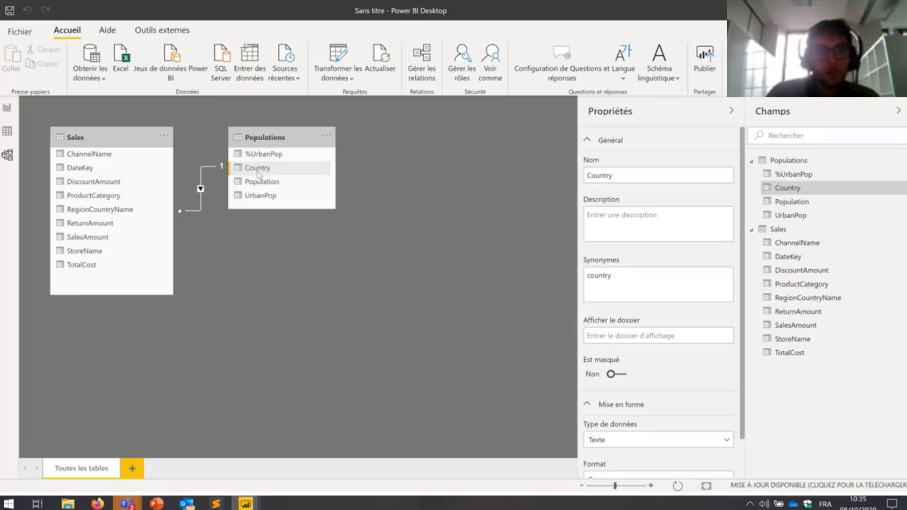
left_click_drag(275, 134, 365, 142)
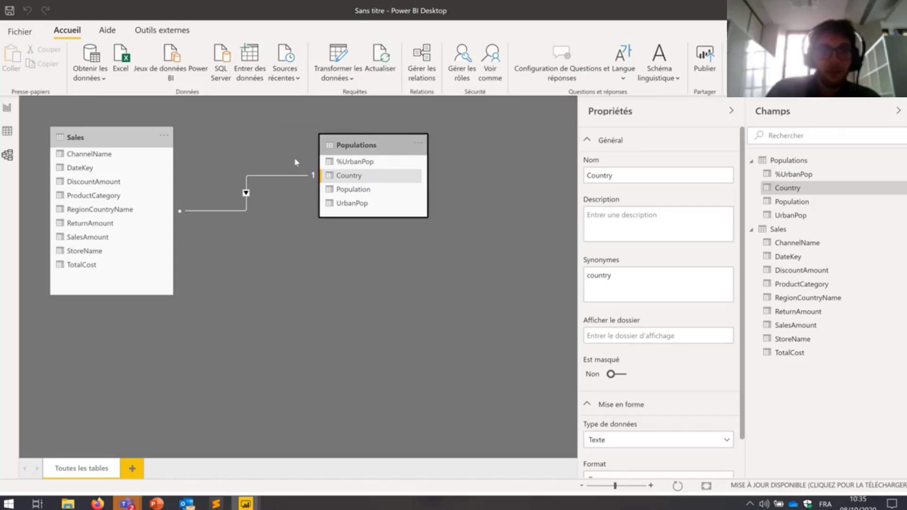
Step: Edit the Sales–Populations relationship and set its cross-filter direction to À double sens
left_click(237, 212)
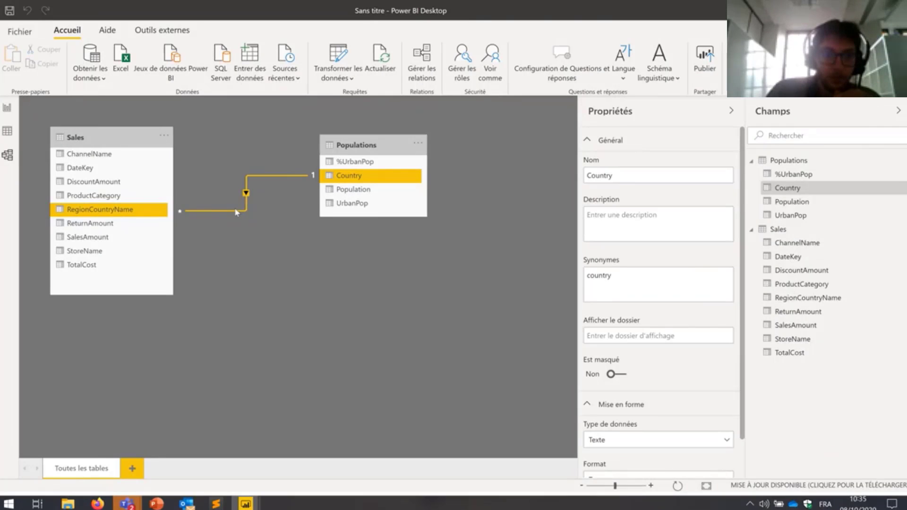
double_click(231, 212)
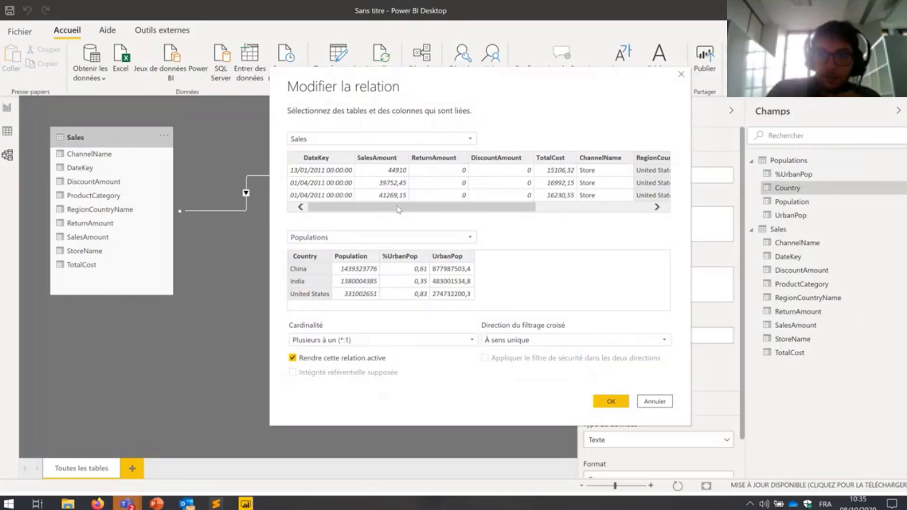
left_click(482, 158)
left_click_drag(399, 209, 376, 209)
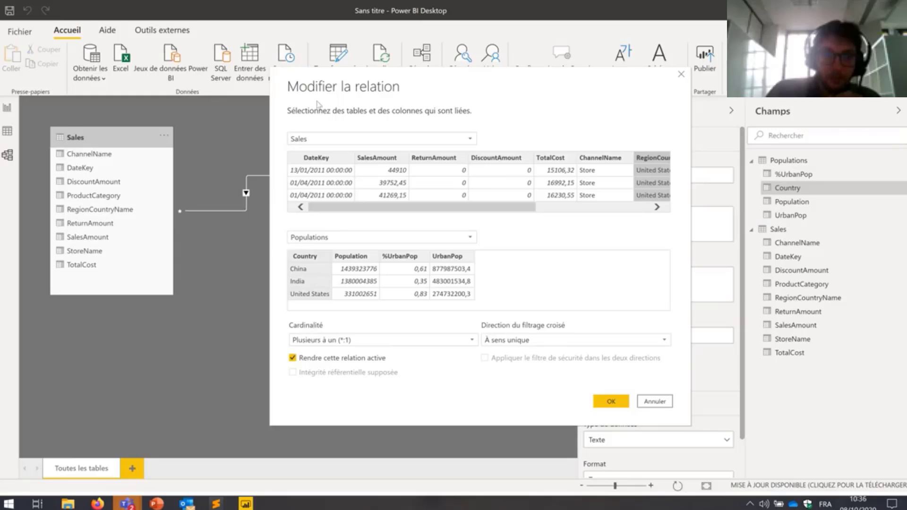
left_click_drag(317, 104, 412, 103)
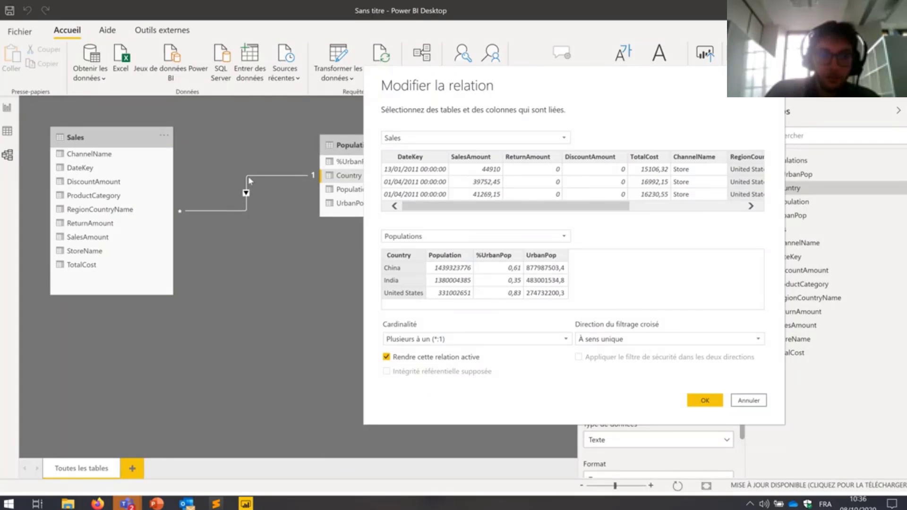
left_click(622, 339)
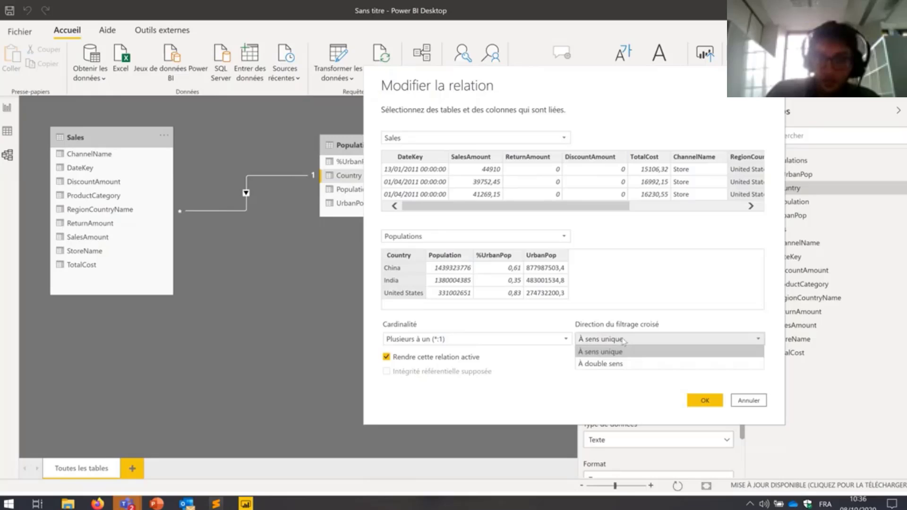
left_click(615, 364)
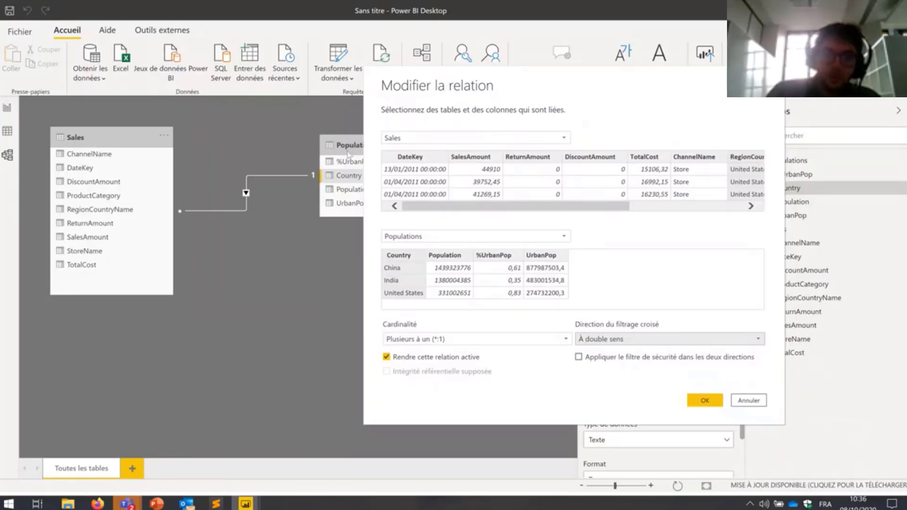
left_click(704, 400)
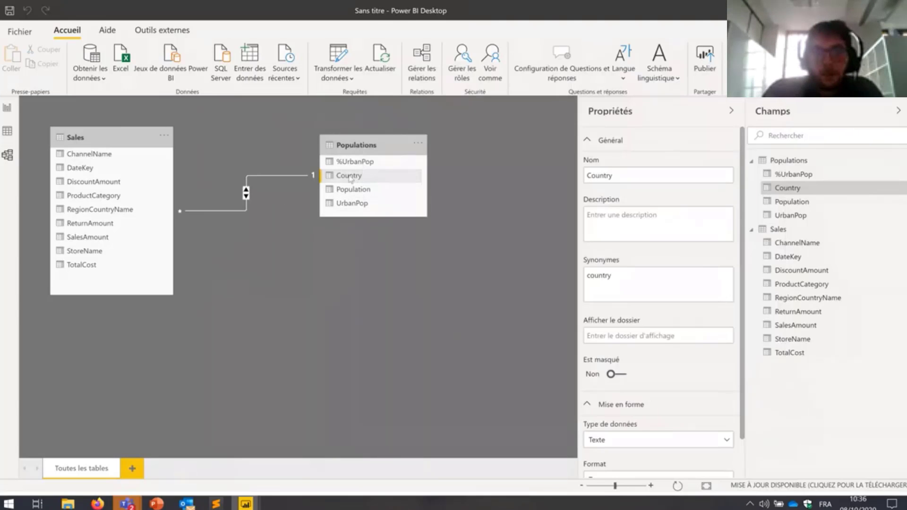
Step: Give the Populations table the description "Population du pays concerné en 2020"
left_click(412, 186)
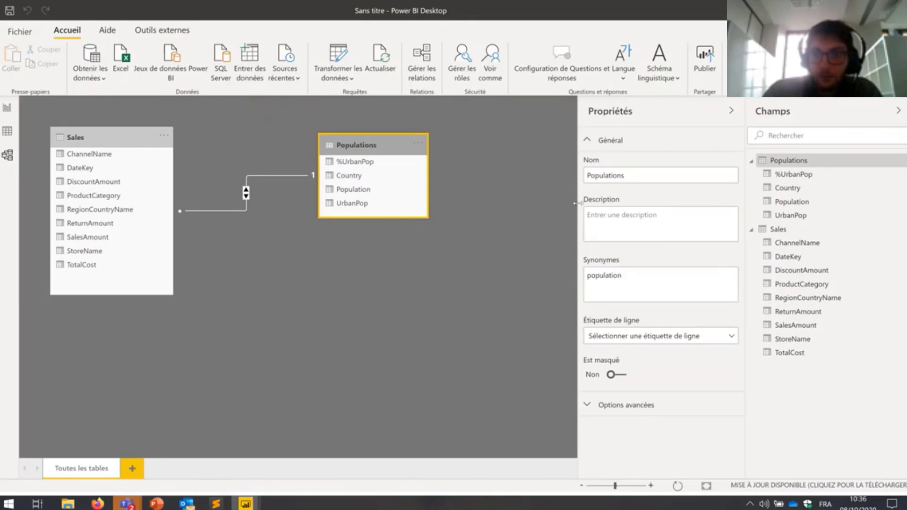
left_click(646, 179)
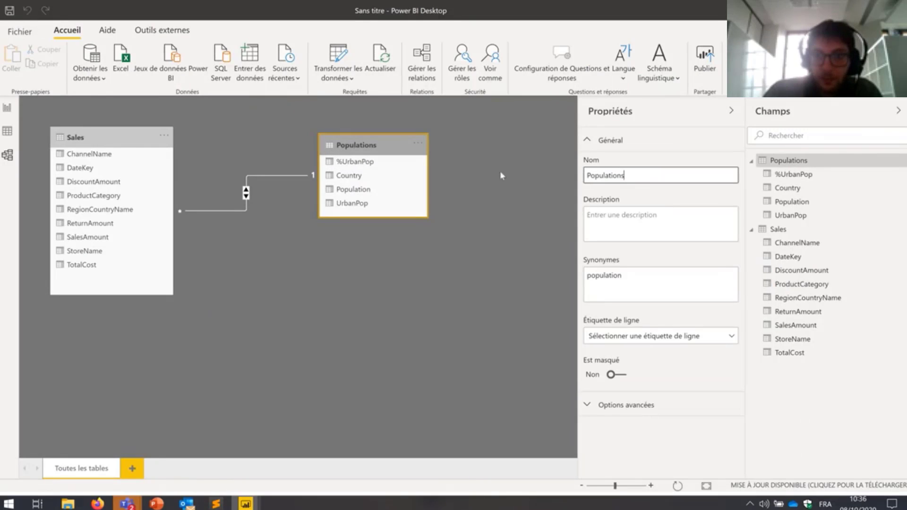
left_click(640, 221)
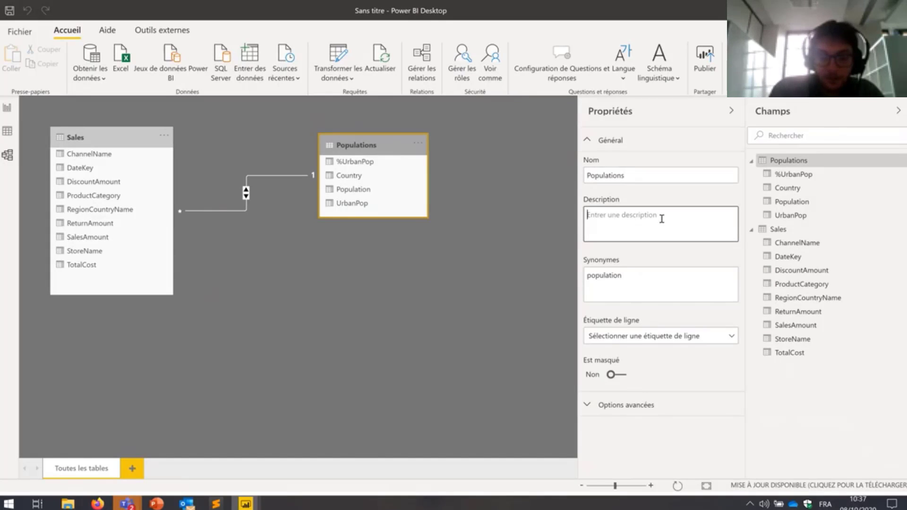
type("Populat")
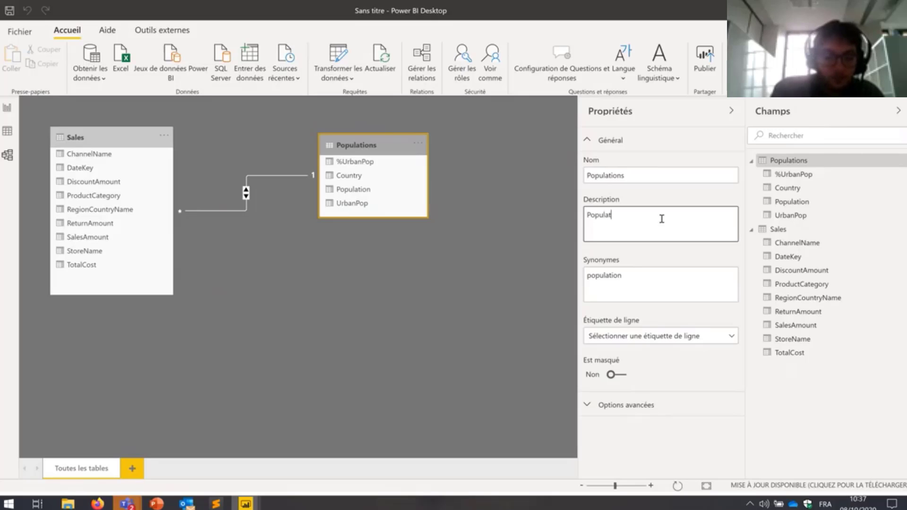
type("ion du pays con")
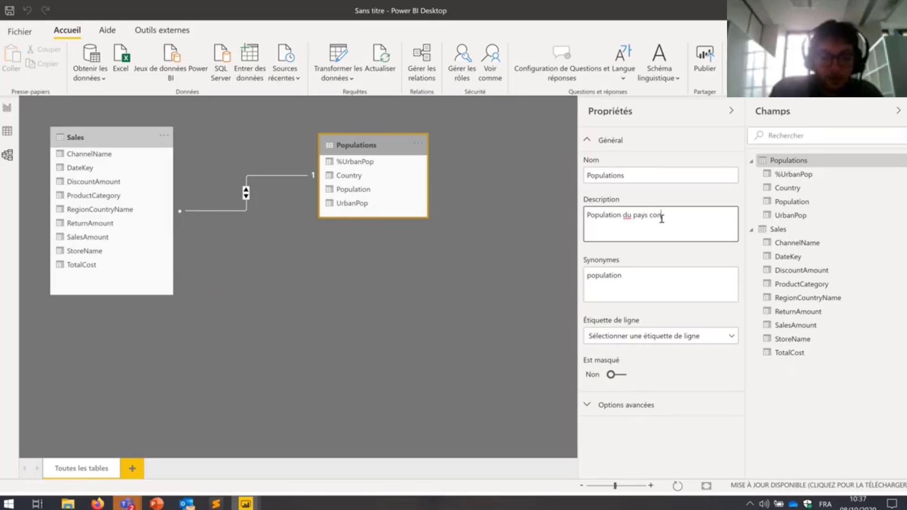
type("cerné e")
key("BackSpace")
type("é e")
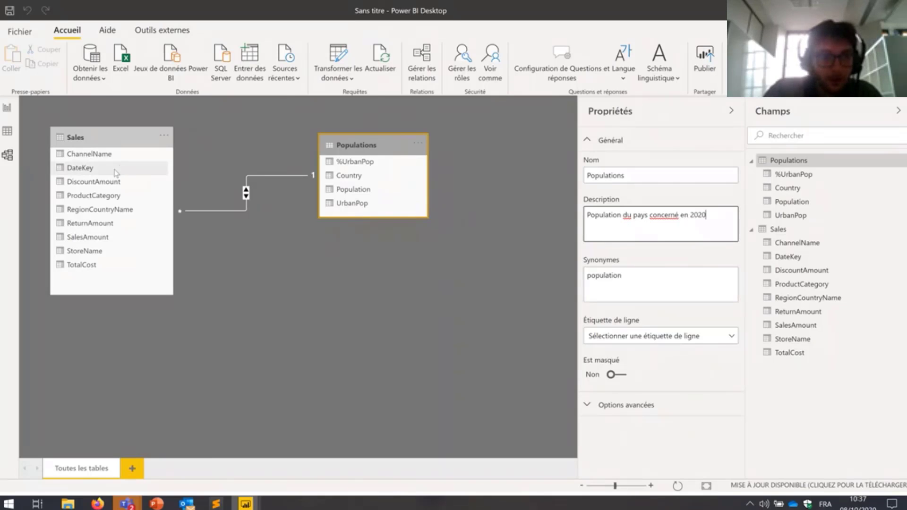
Step: Examine the properties and synonyms of the Sales table and its SalesAmount, StoreName and TotalCost columns
left_click(94, 240)
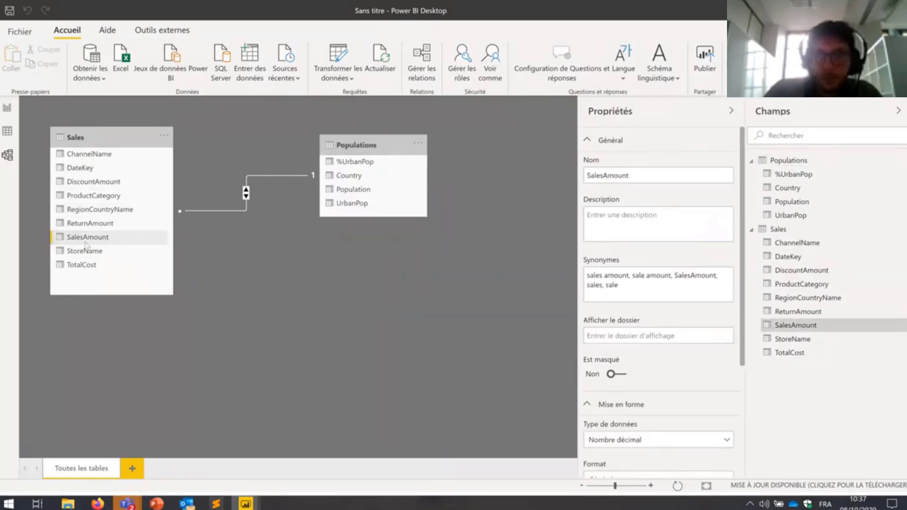
left_click(625, 219)
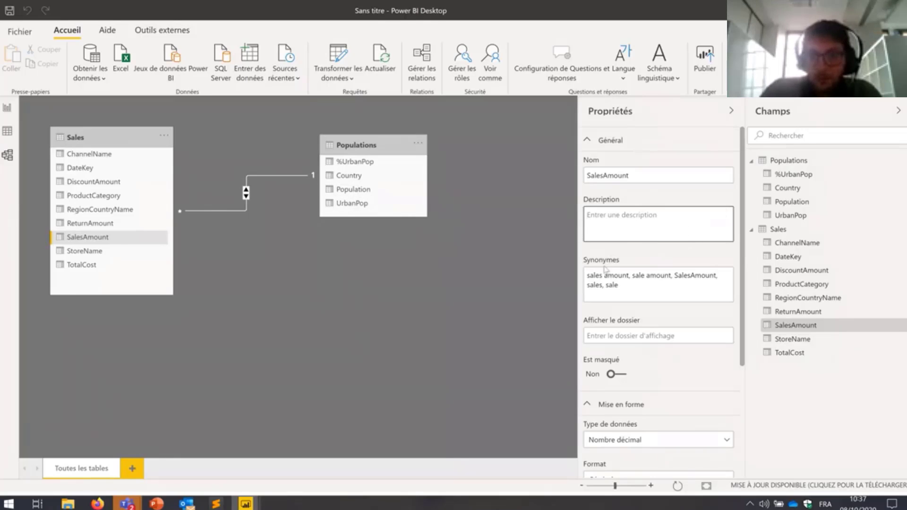
left_click_drag(643, 289, 584, 273)
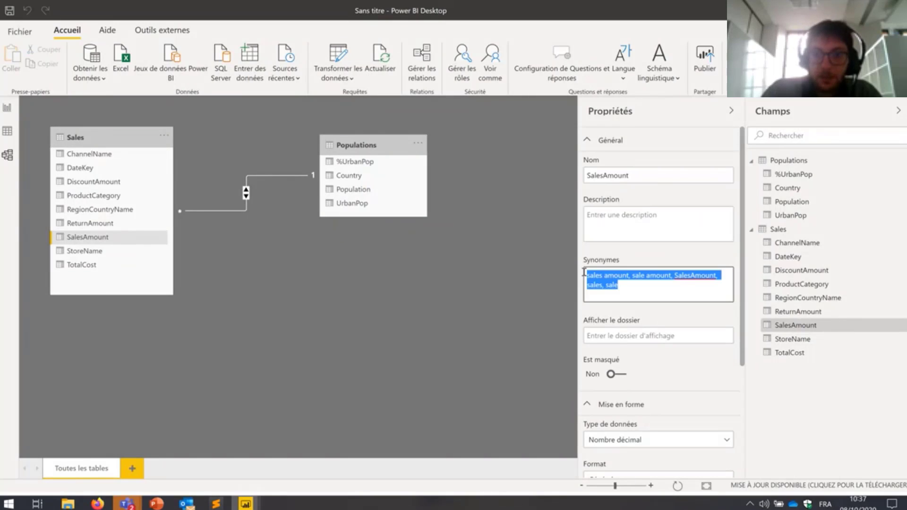
left_click(640, 288)
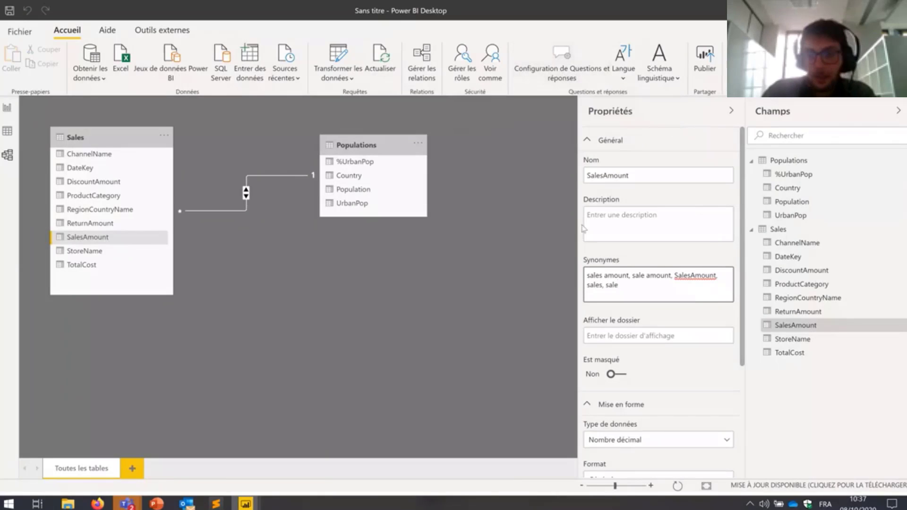
left_click_drag(642, 287, 580, 270)
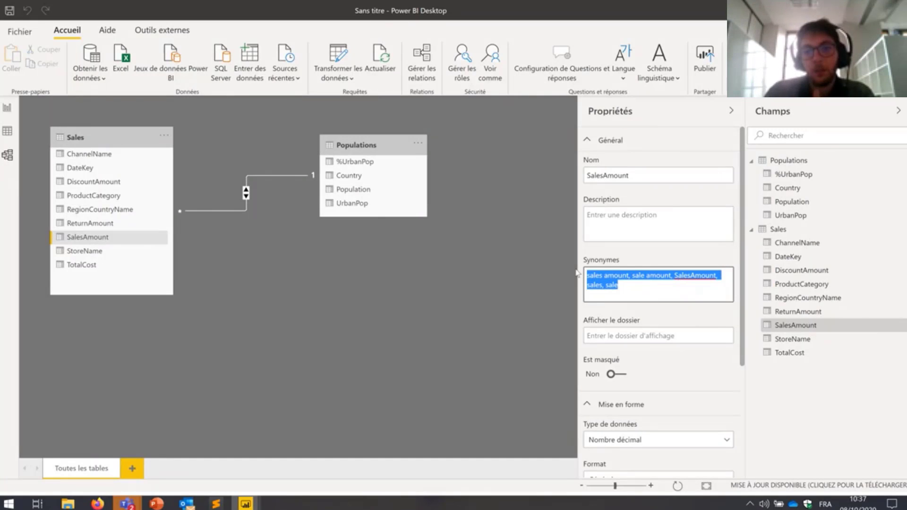
left_click(495, 266)
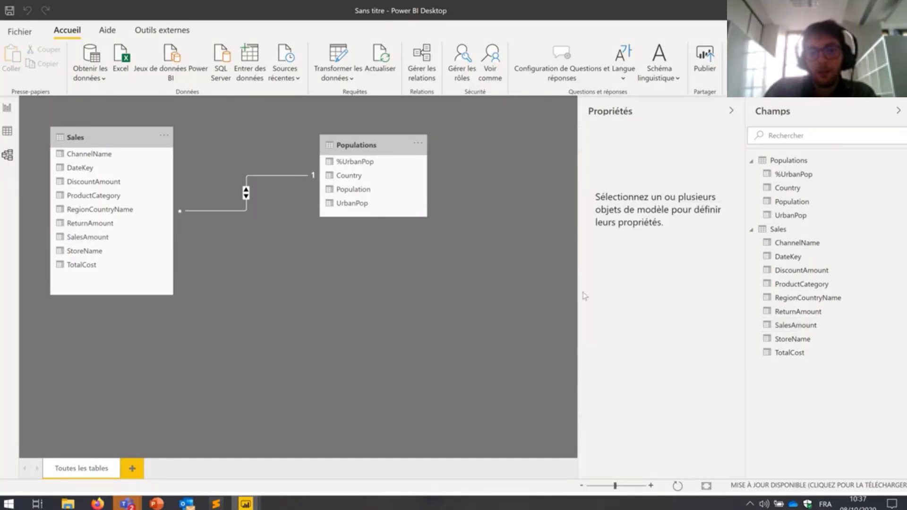
left_click(124, 237)
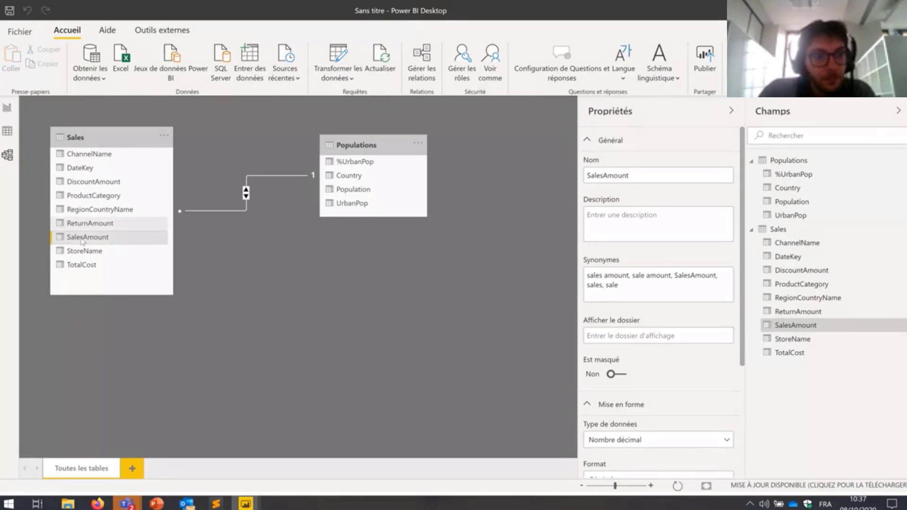
left_click(83, 256)
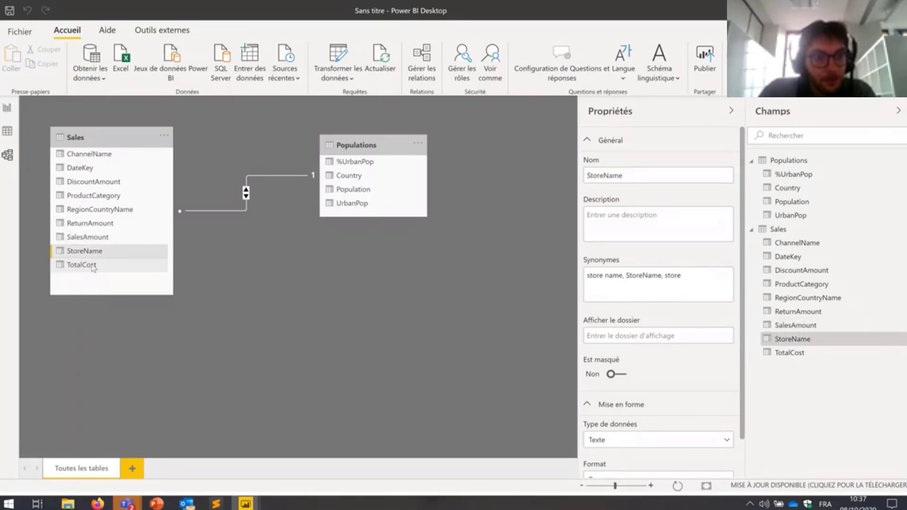
left_click(93, 266)
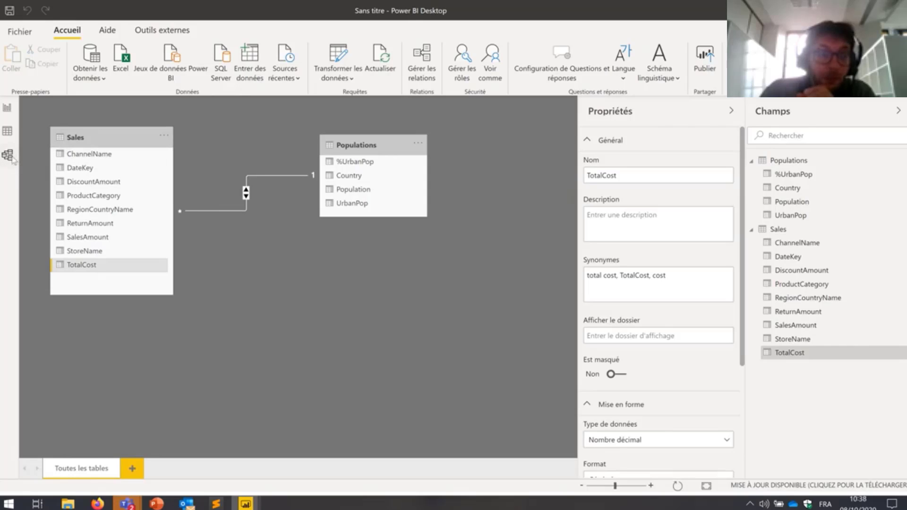
left_click(172, 172)
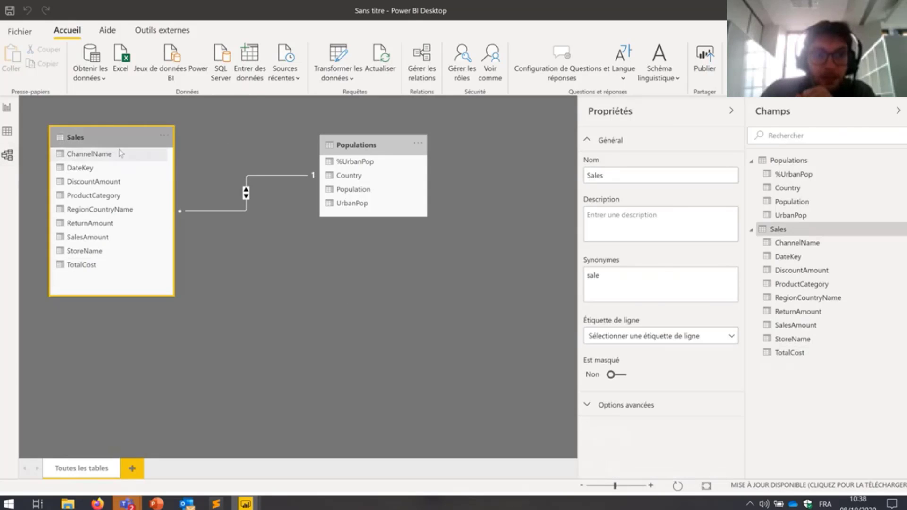
left_click(81, 240)
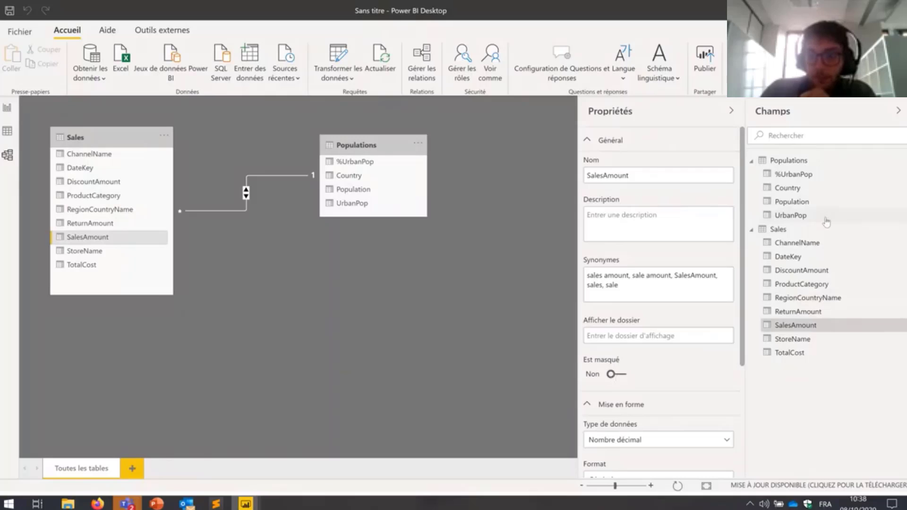
Step: Hide the %UrbanPop column of the Populations table in the model and check the report's field list
left_click(810, 175)
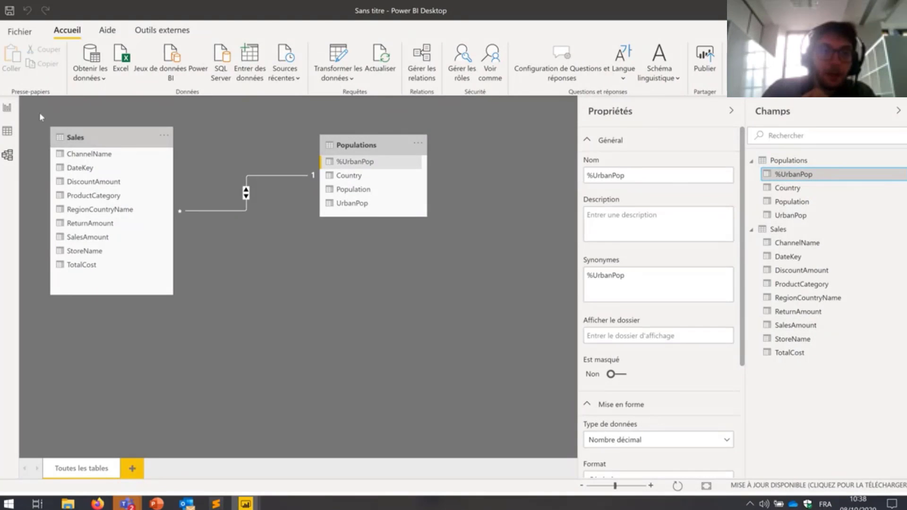
left_click(8, 109)
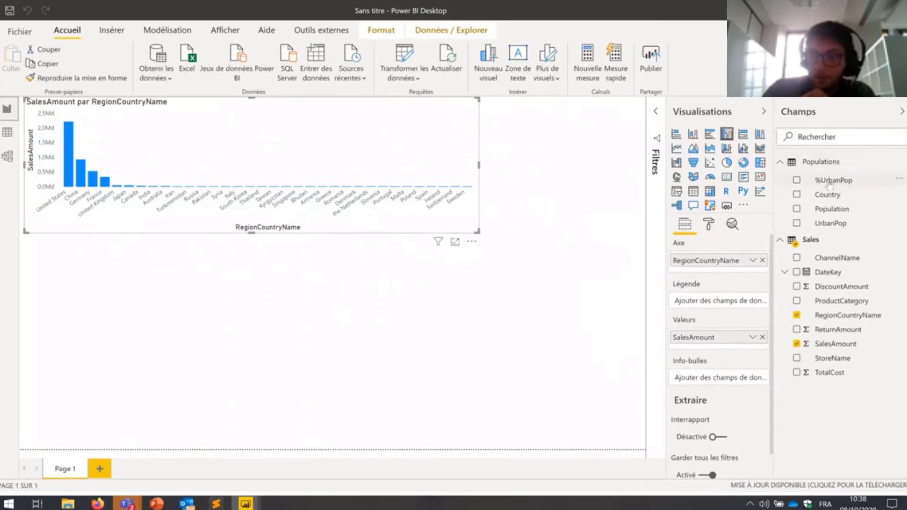
left_click(7, 156)
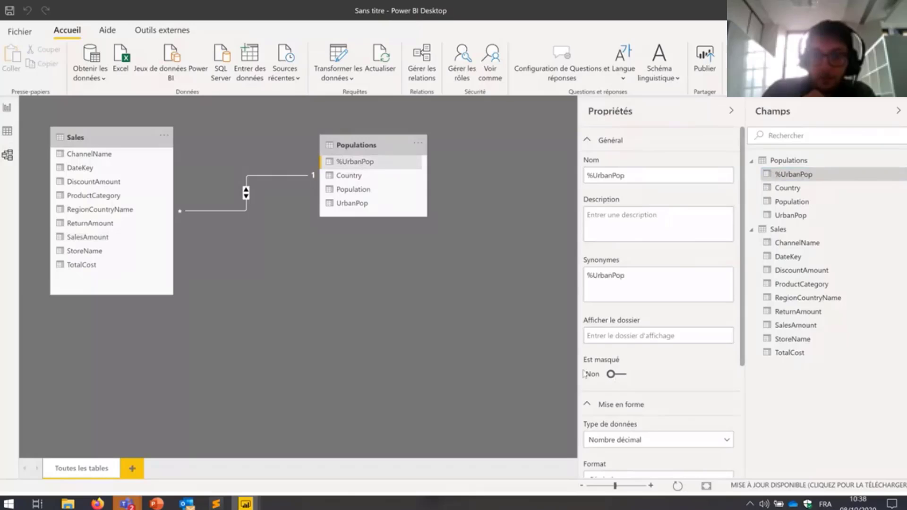
left_click(630, 376)
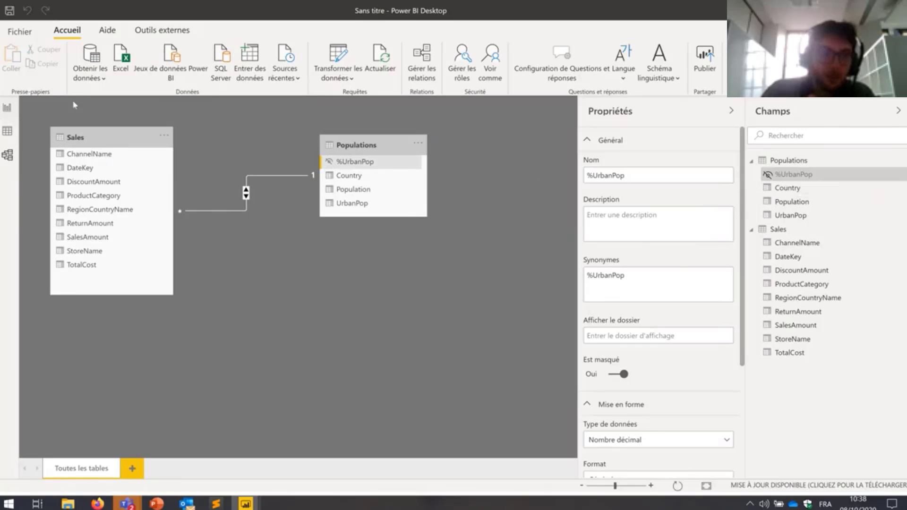
left_click(8, 108)
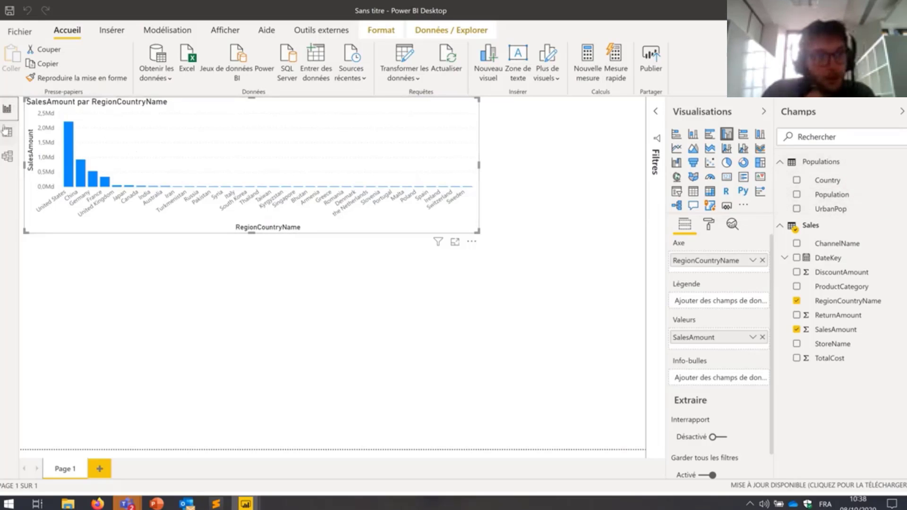
left_click(7, 156)
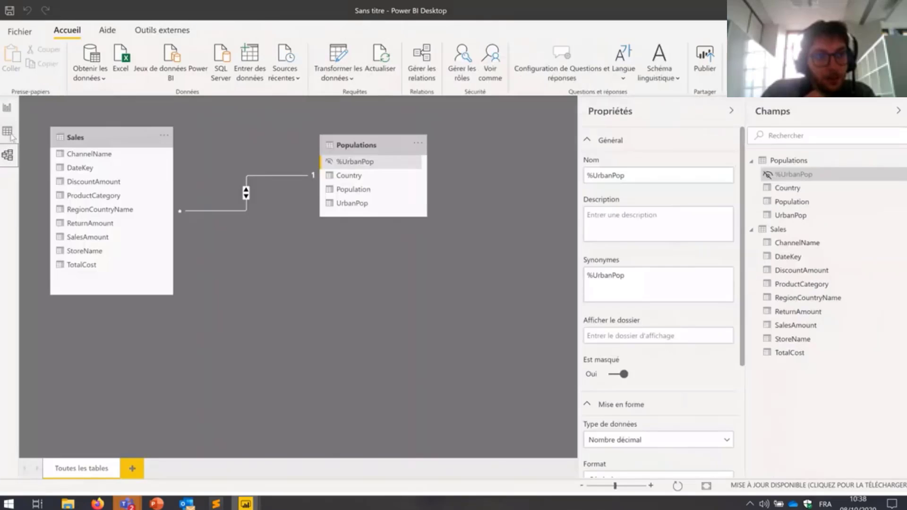
Step: Examine the data rows and fields of the Populations and Sales tables
left_click(8, 132)
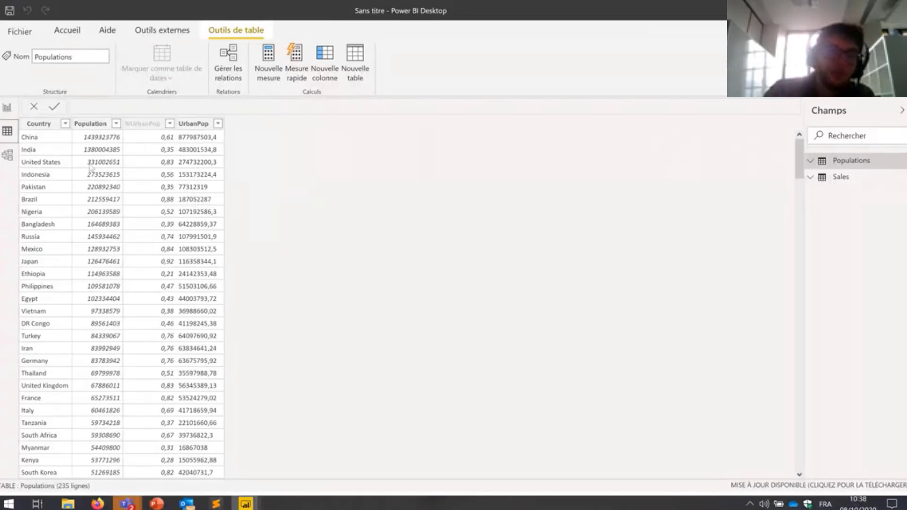
left_click(811, 162)
left_click(842, 239)
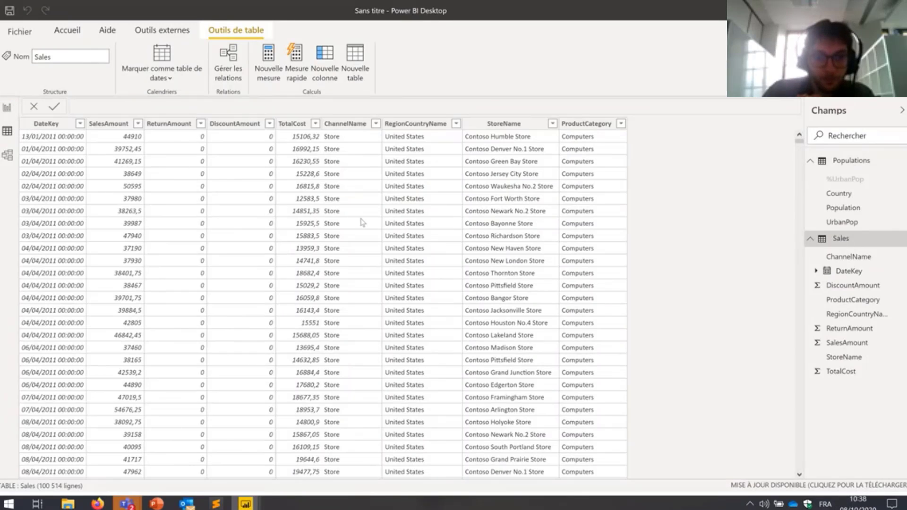
Step: Make the SalesAmount by RegionCountryName chart taller, convert it to a clustered bar chart and place it along the report page's lower edge
left_click(7, 109)
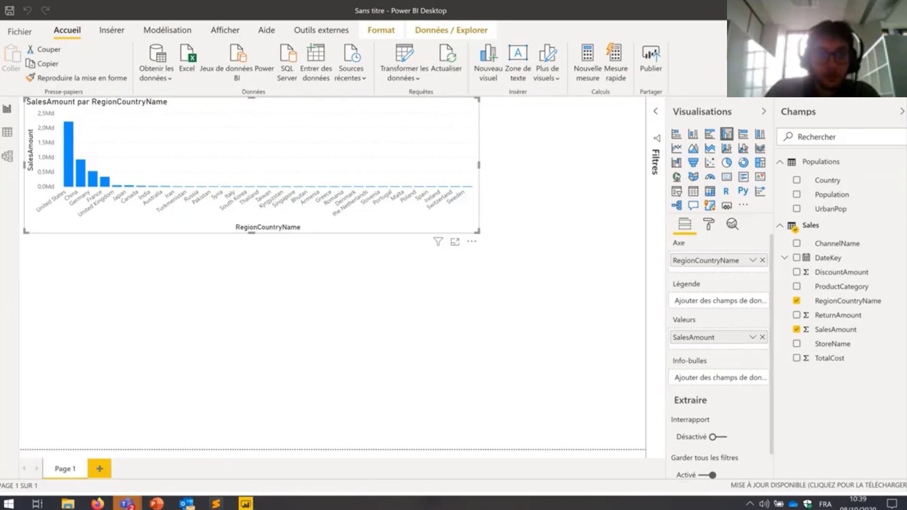
left_click_drag(385, 227, 158, 221)
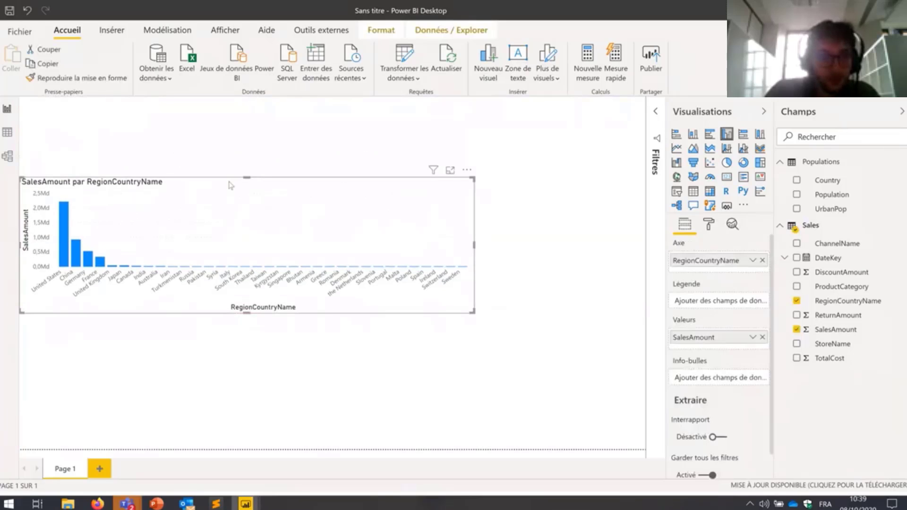
left_click_drag(247, 178, 251, 143)
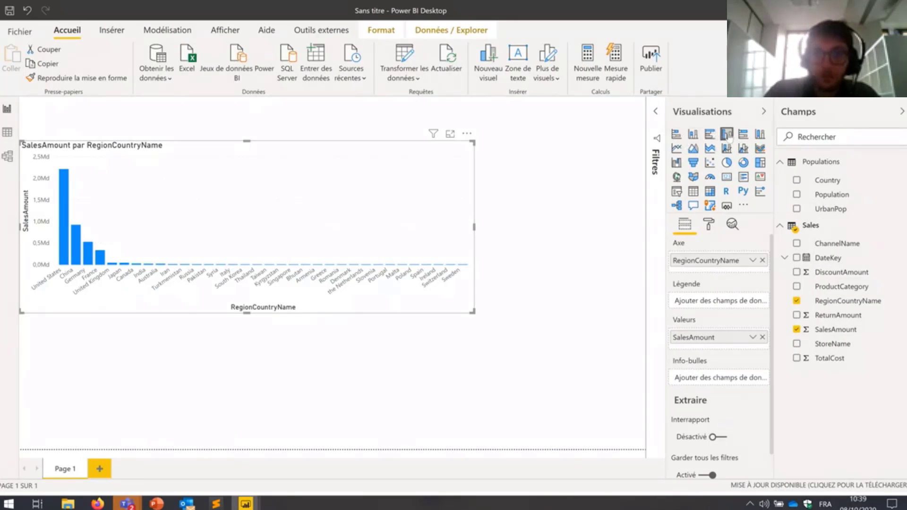
left_click(710, 134)
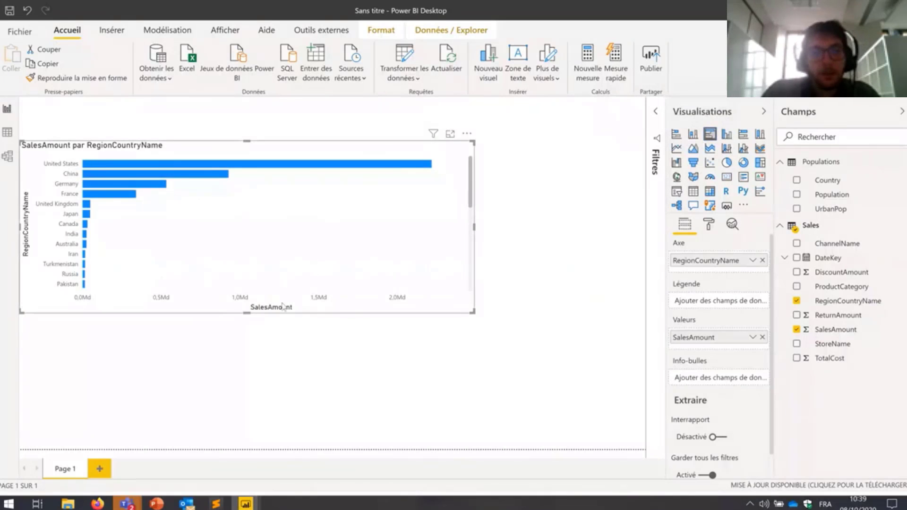
left_click_drag(283, 306, 245, 449)
left_click(349, 241)
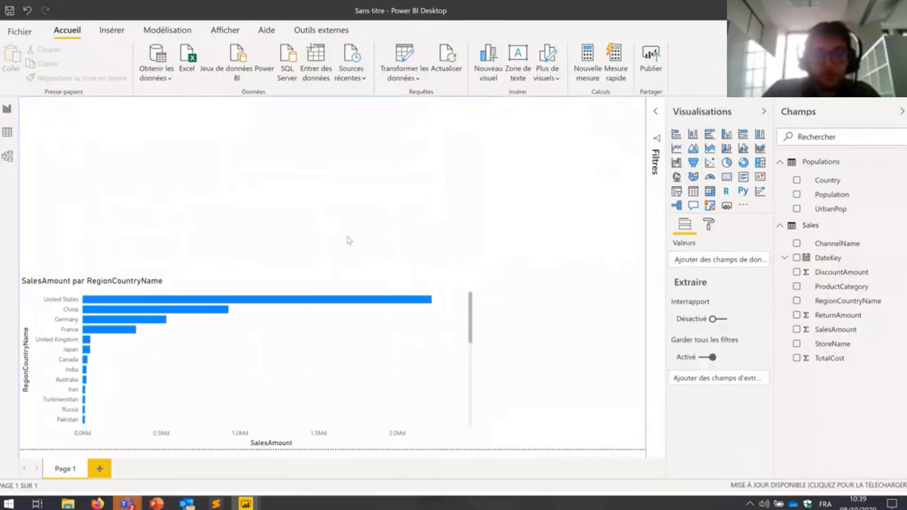
Step: Add a card visual showing SalesAmount to the report page and shrink it to a compact size
left_click(728, 178)
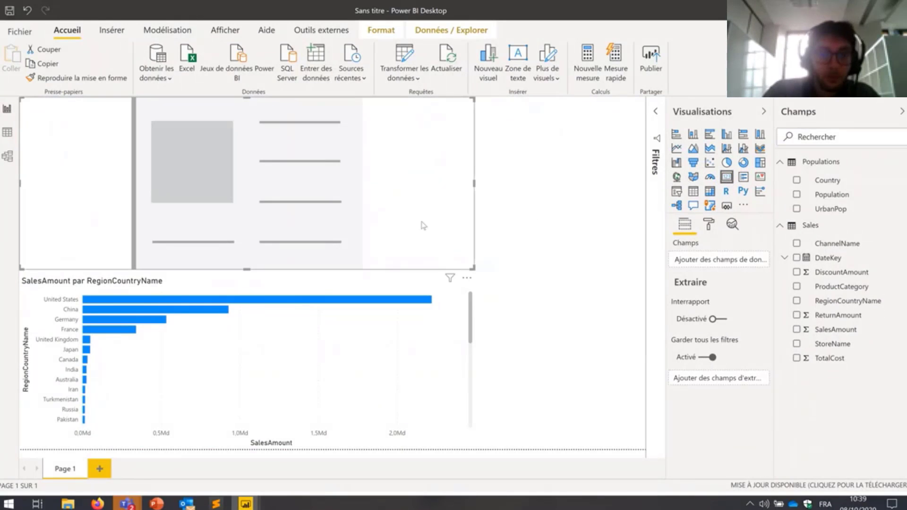
left_click_drag(474, 261, 218, 158)
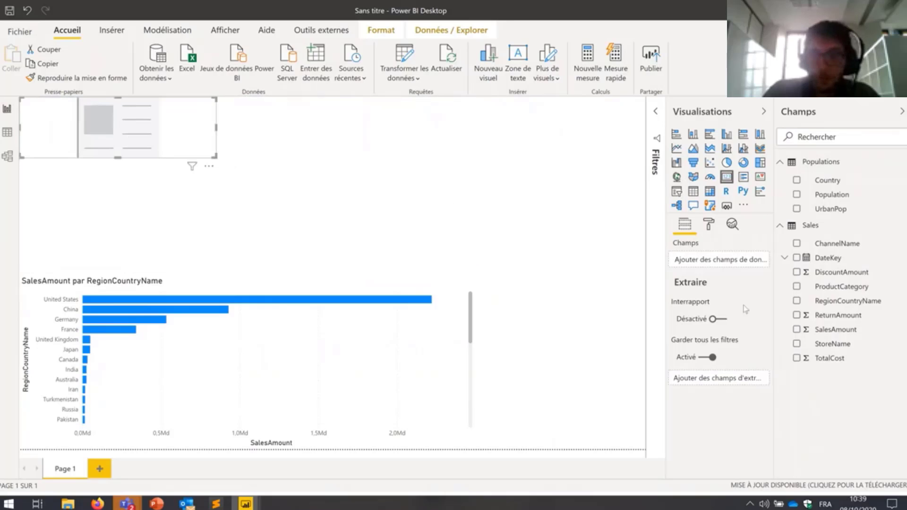
left_click(797, 330)
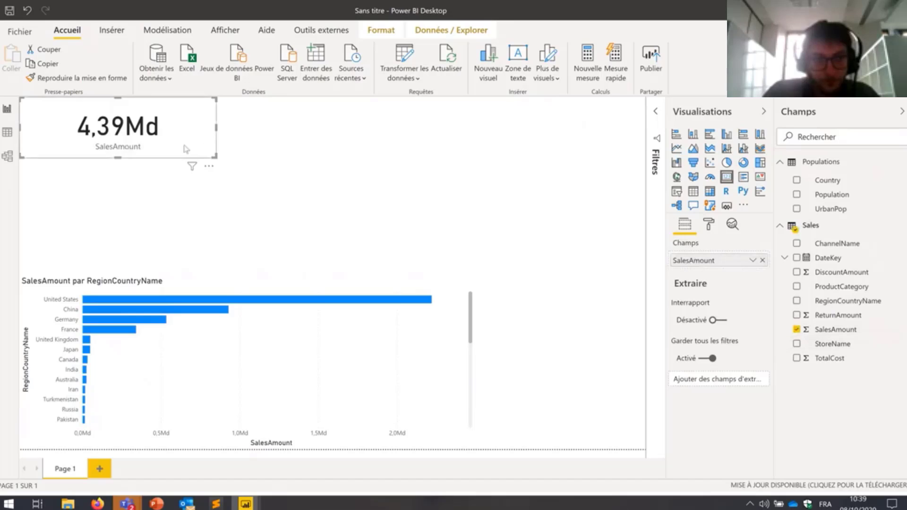
Step: Move the SalesAmount card to the report page's upper-right corner and narrow it to fit beside the chart area
left_click_drag(118, 128, 229, 132)
left_click(417, 216)
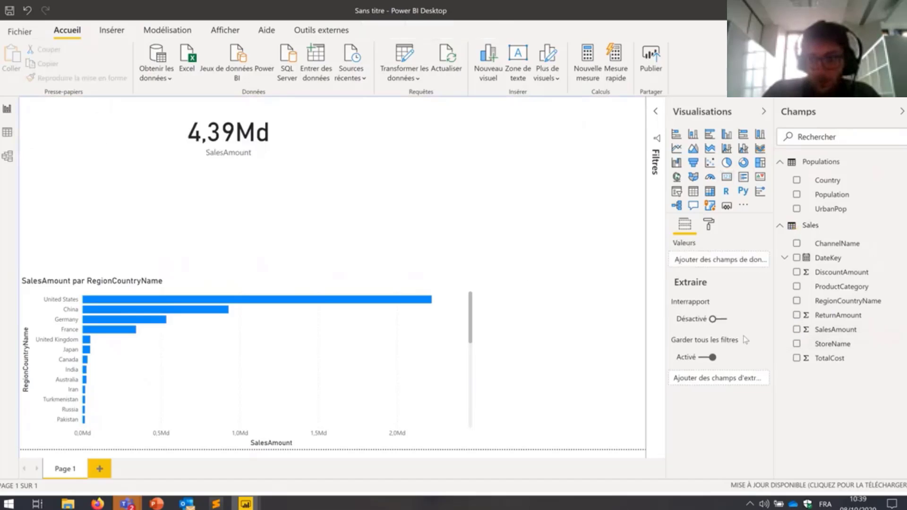
left_click_drag(300, 132, 620, 128)
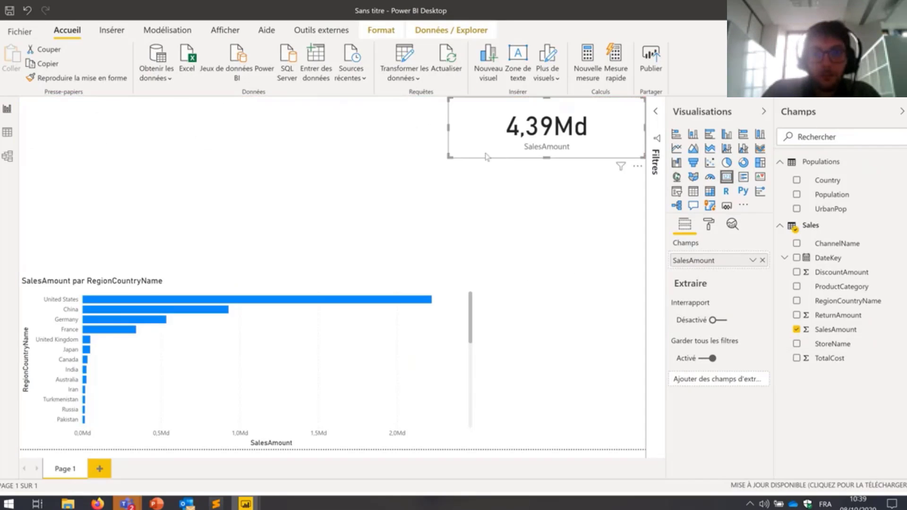
left_click_drag(449, 127, 481, 127)
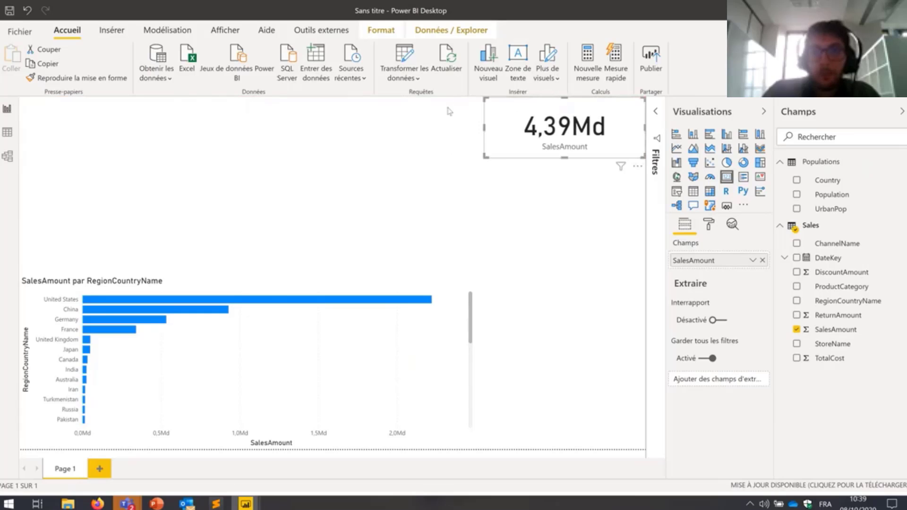
left_click(507, 159)
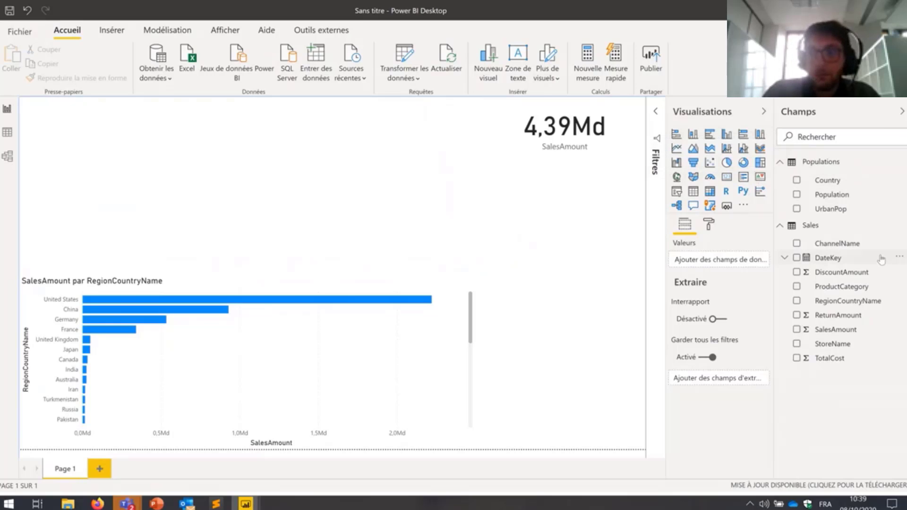
Step: Create a calculated column in the Sales table and name it SalesRevenue
left_click(903, 227)
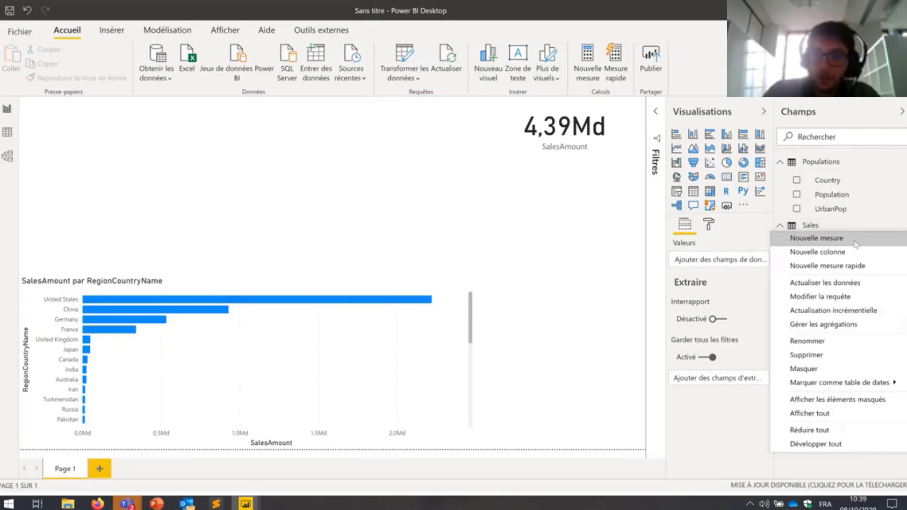
left_click(826, 254)
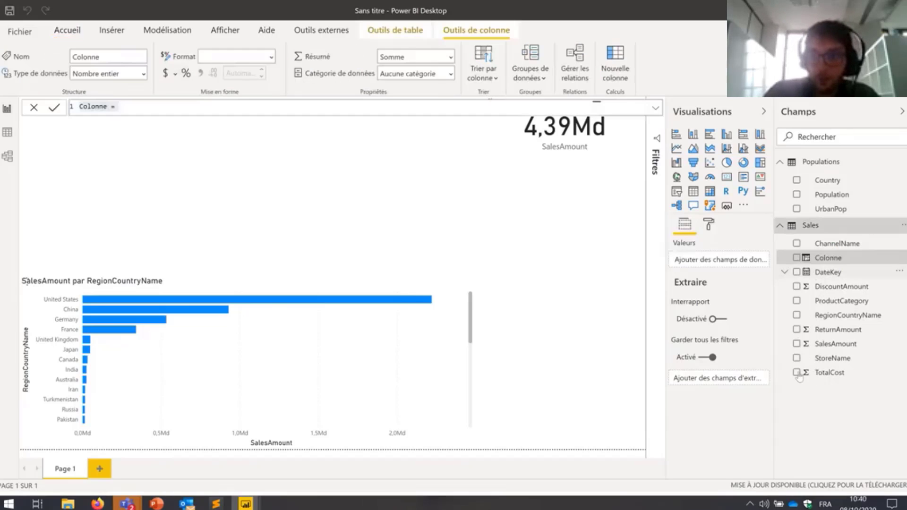
left_click(155, 108)
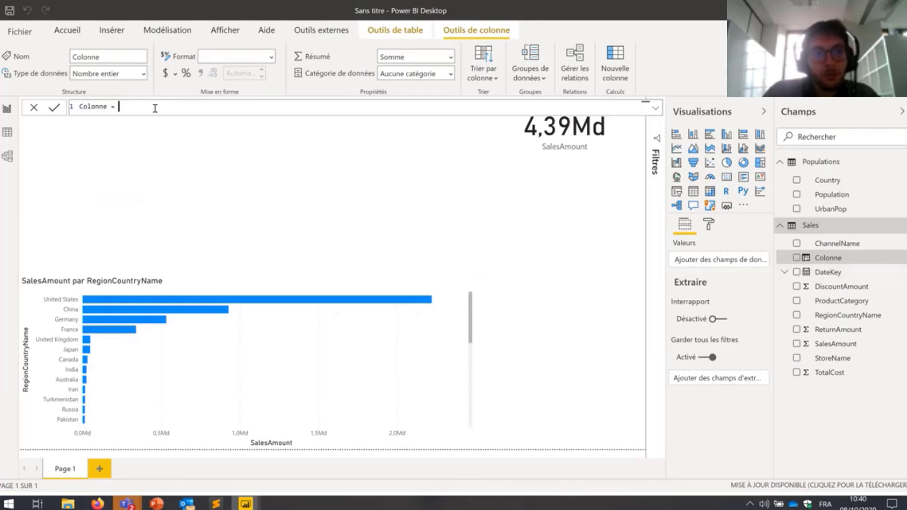
double_click(88, 108)
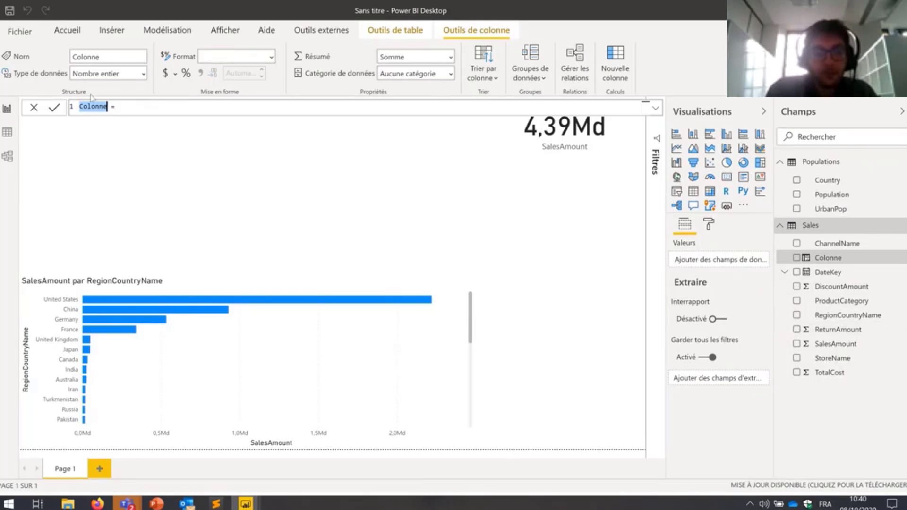
type("SalesRevenu")
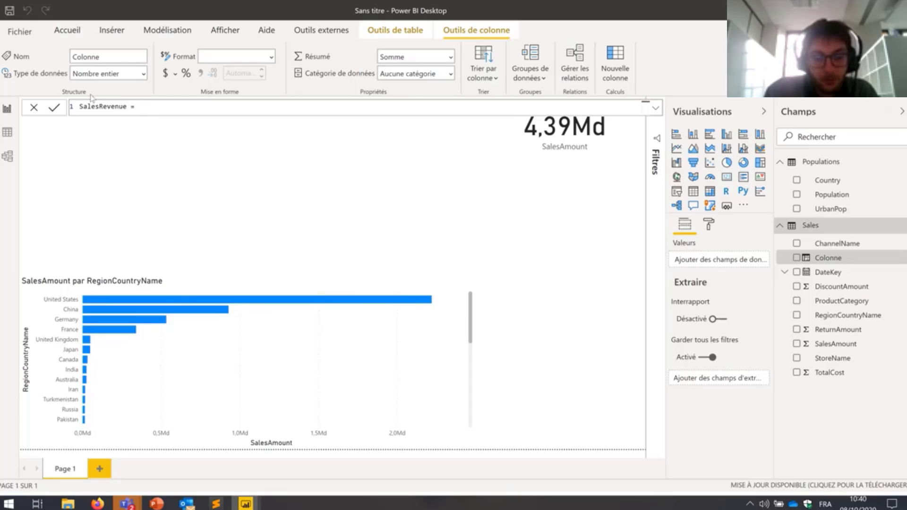
Step: Define SalesRevenue as Sales[SalesAmount] - Sales[ReturnAmount] - Sales[DiscountAmount] and commit the formula
type("SalesAm")
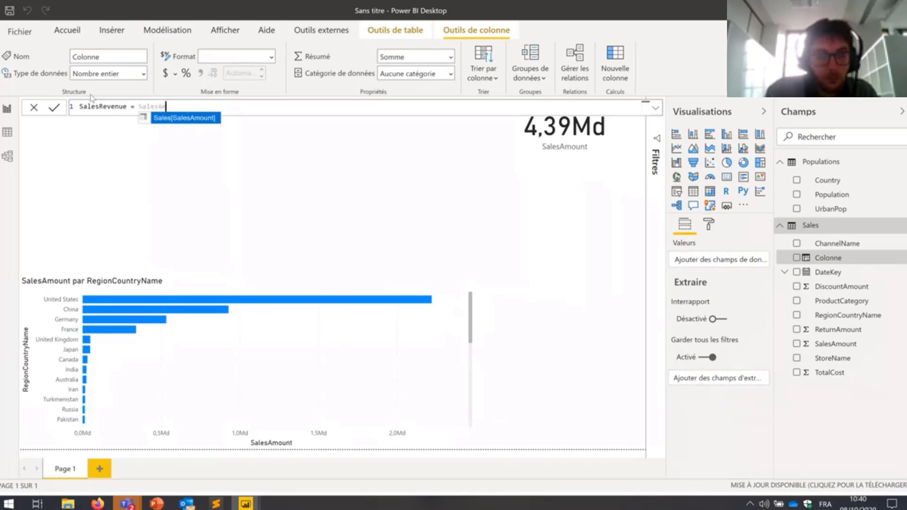
key("Tab")
type("- Sales[")
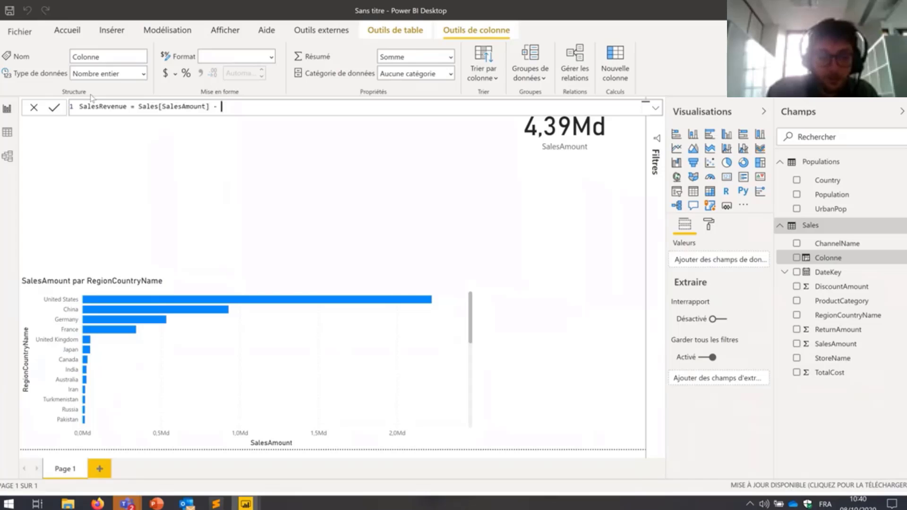
type("Ret")
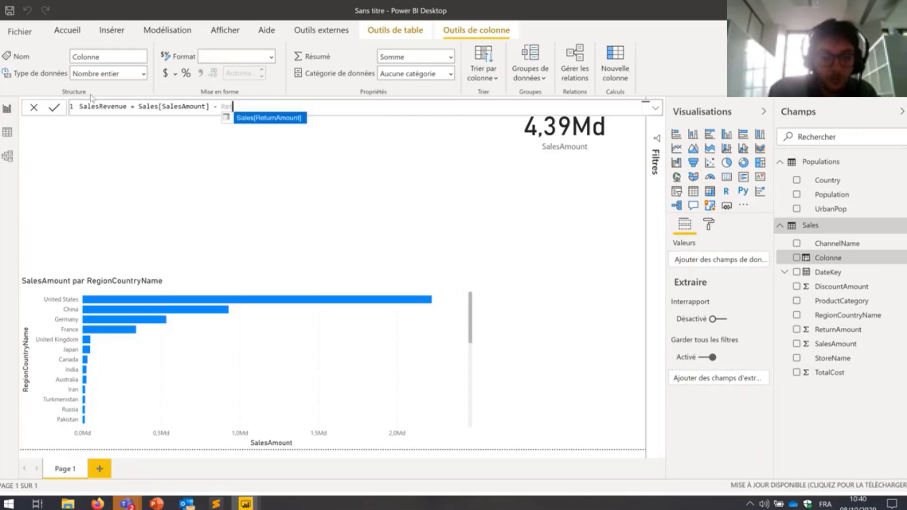
type("urnAm")
key("Tab")
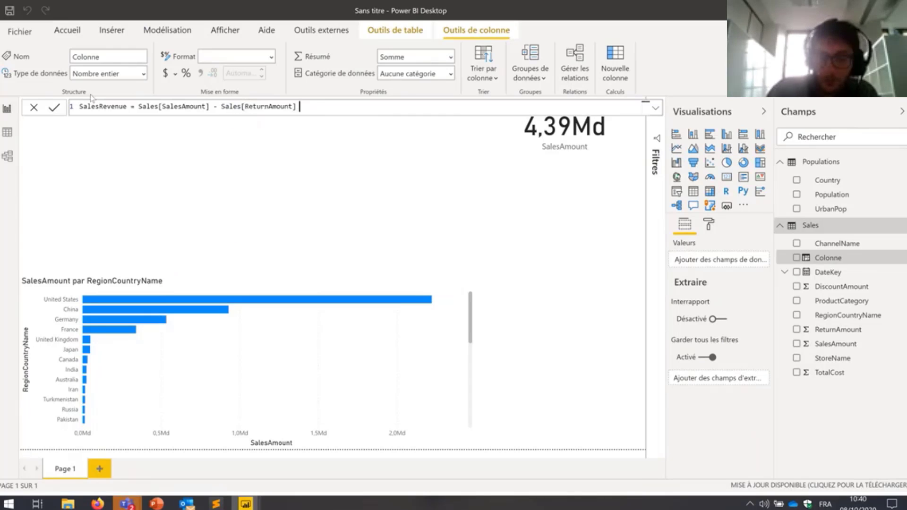
type("- Discou")
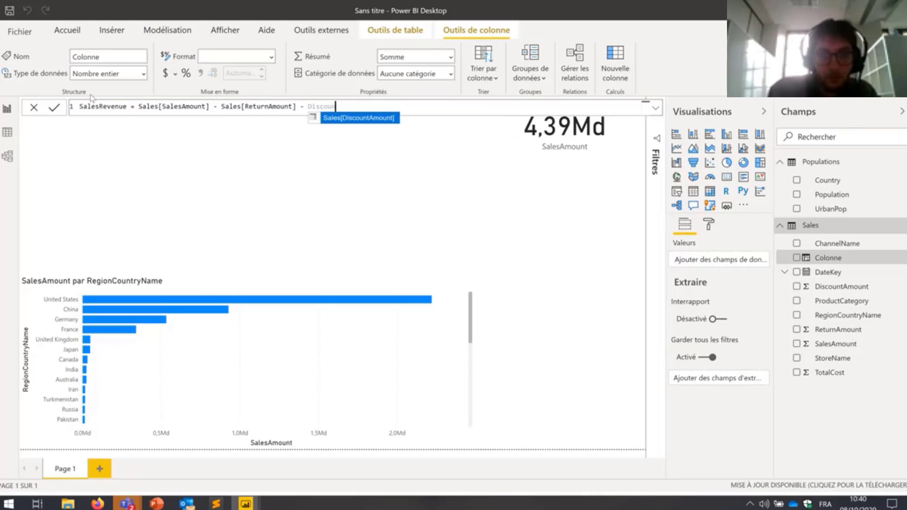
key("Tab")
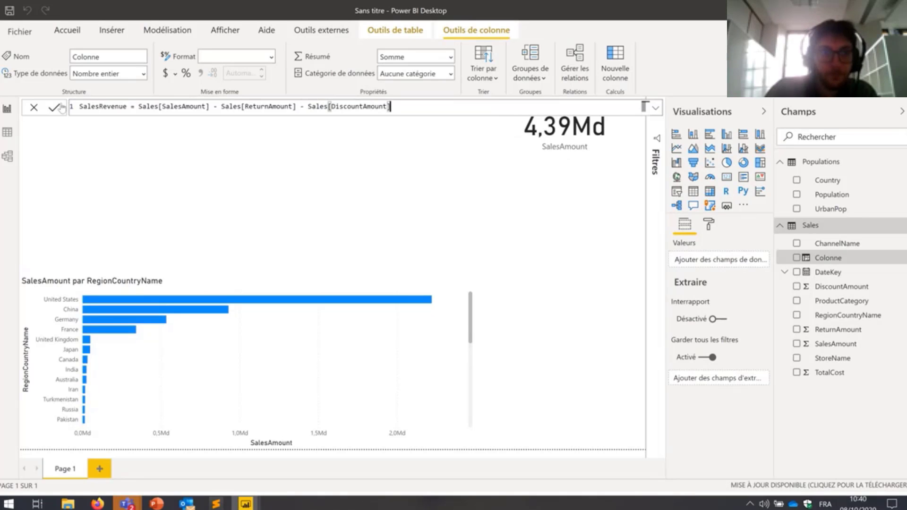
left_click(55, 109)
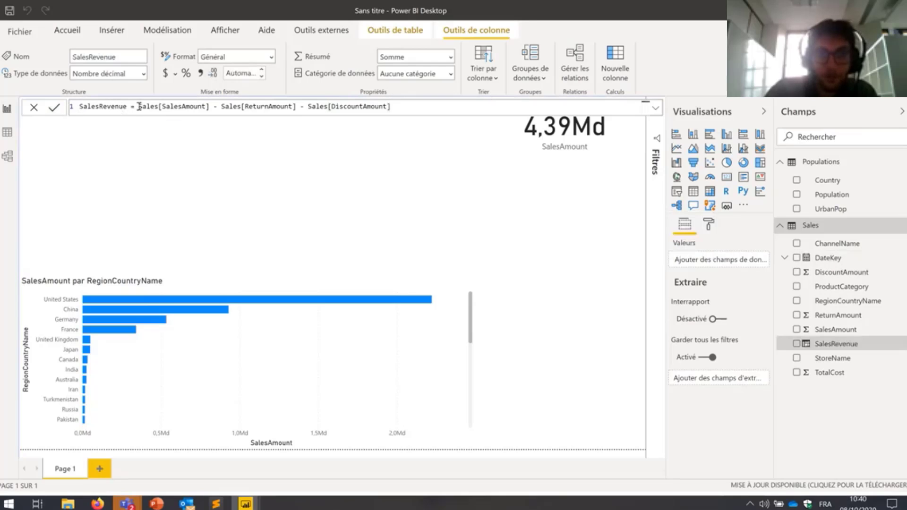
Step: Add a separate visual for SalesRevenue on the report page and convert it to a card
left_click(461, 209)
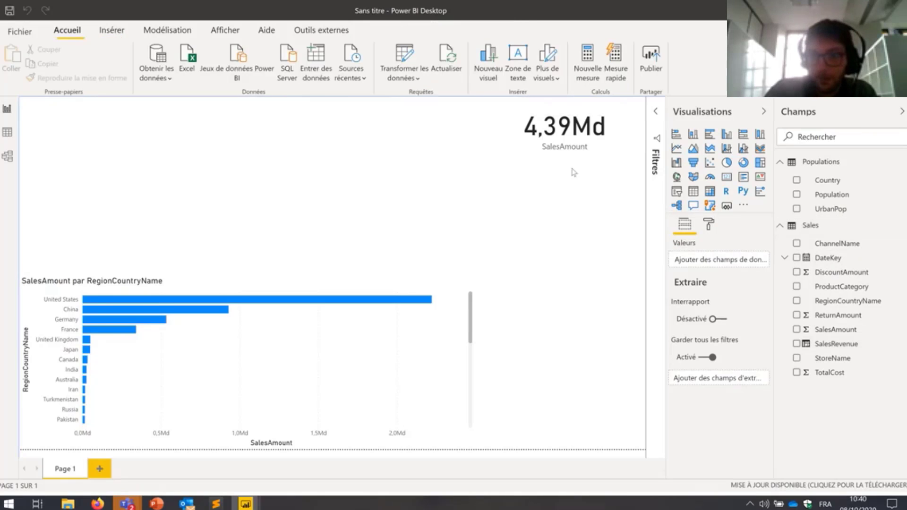
left_click(797, 344)
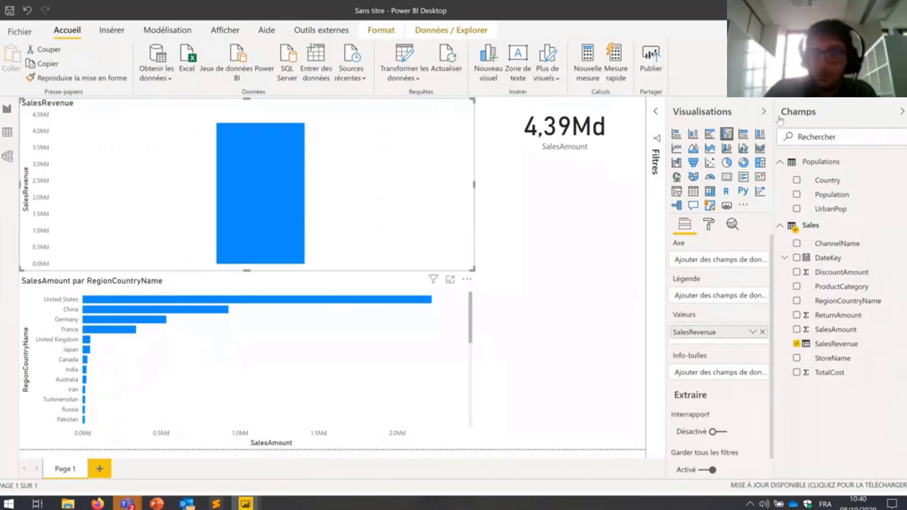
left_click(727, 178)
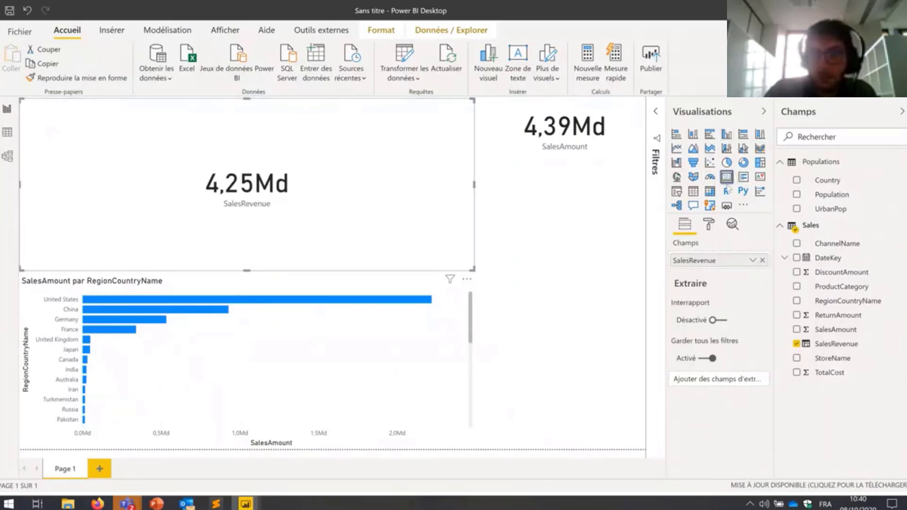
Step: Shrink the SalesRevenue card to about half its width and height and place it beside the SalesAmount card above the bar chart
left_click(760, 177)
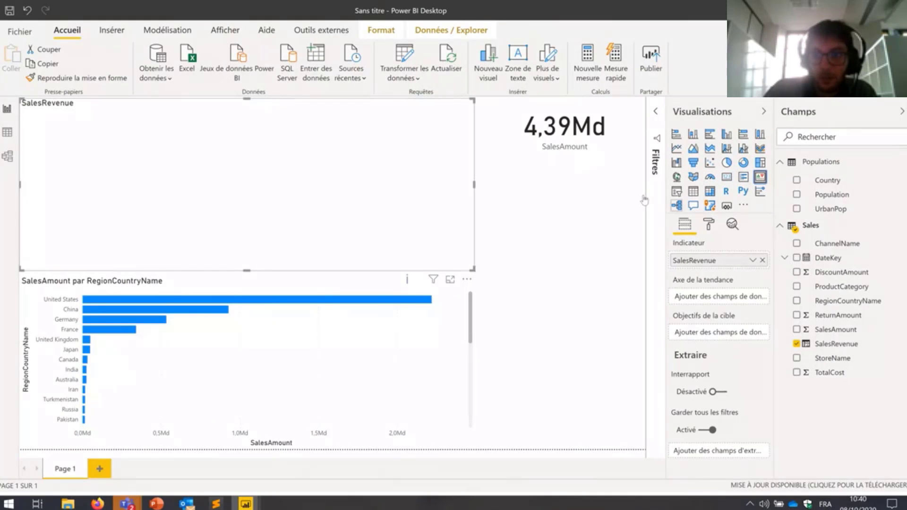
left_click(726, 178)
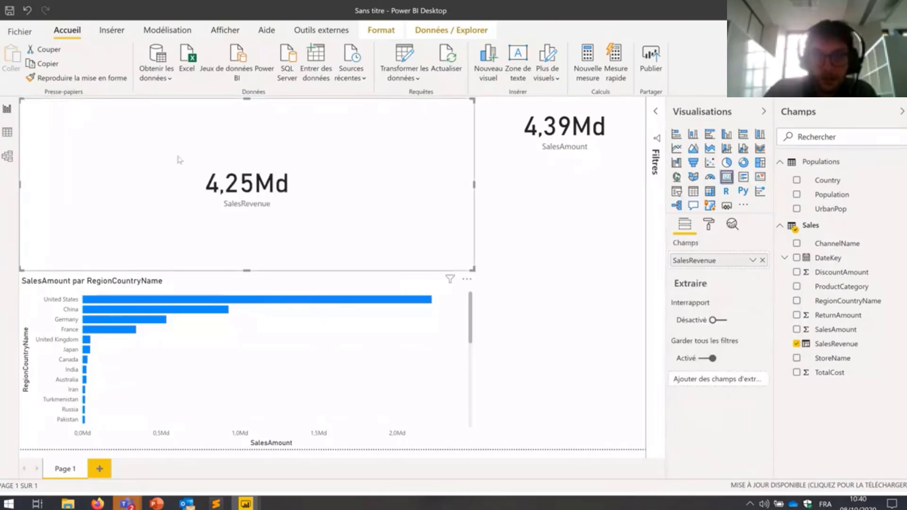
left_click_drag(474, 270, 262, 177)
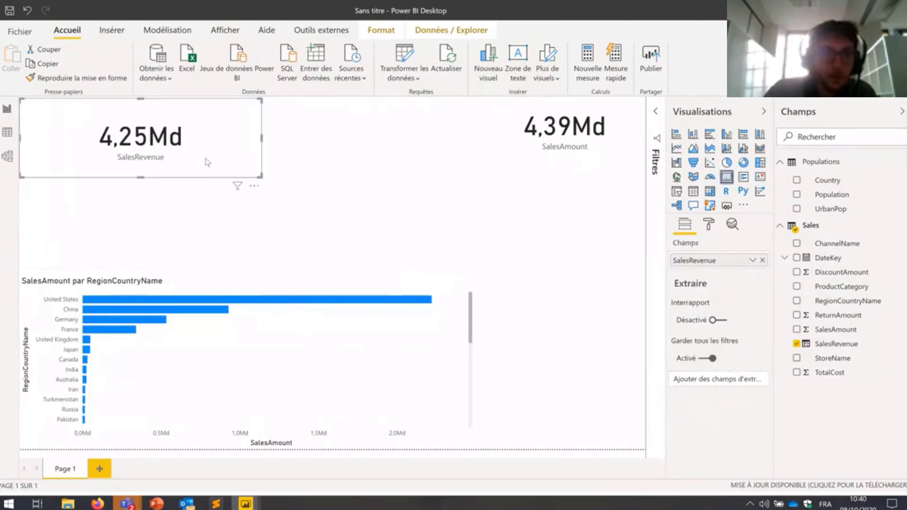
left_click_drag(207, 162, 382, 168)
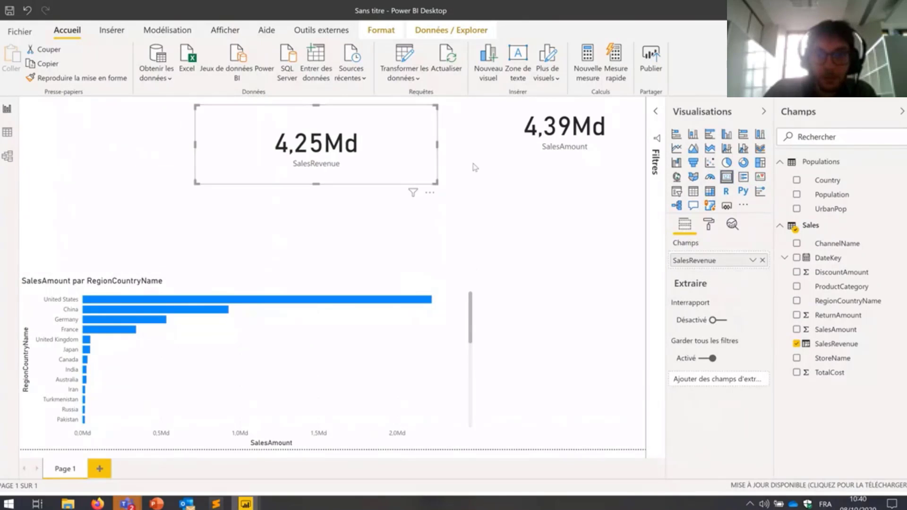
Step: Convert the SalesRevenue card to a KPI visual with DateKey as its trend axis and SalesAmount as its target
left_click(760, 178)
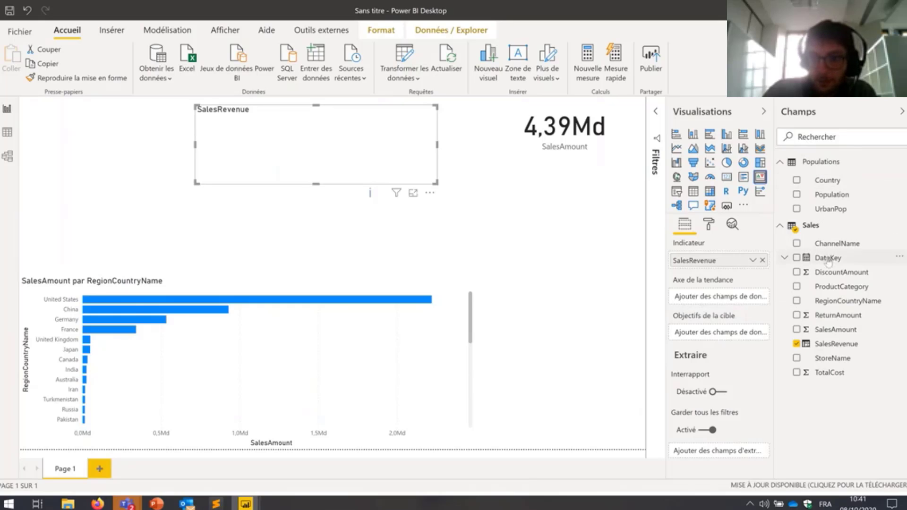
left_click_drag(828, 259, 716, 302)
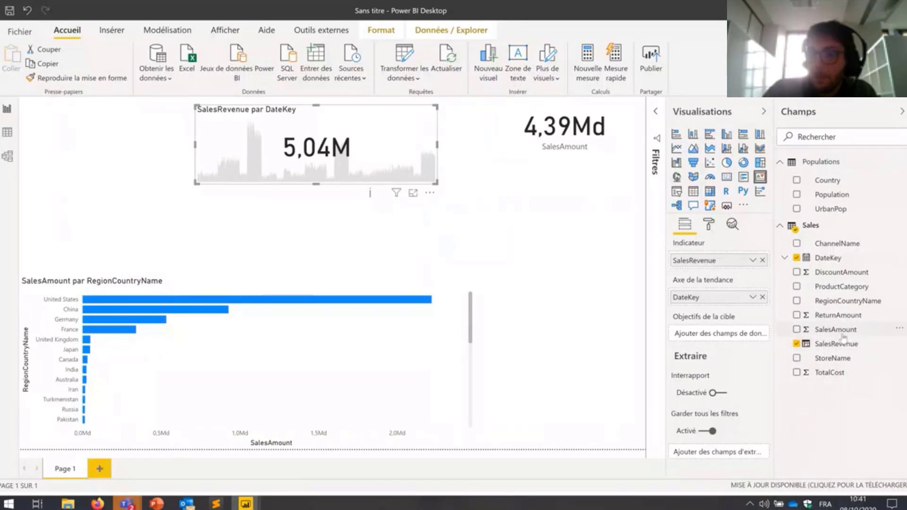
left_click_drag(841, 333, 745, 340)
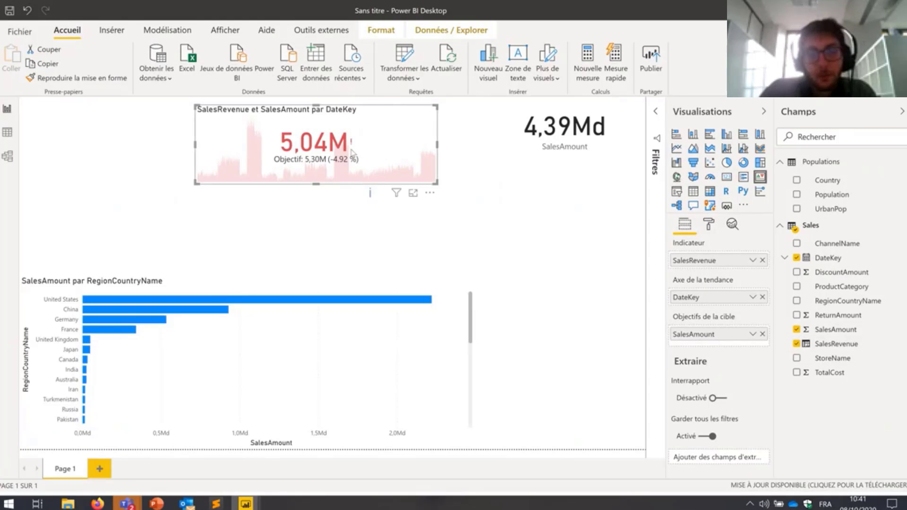
Step: Start a new calculated column in the Sales table and name it GrossMargin
left_click(839, 349)
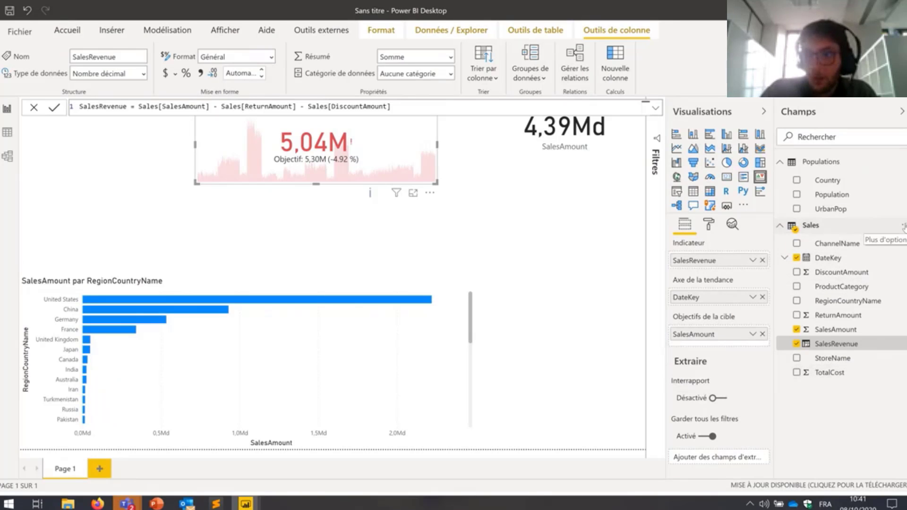
left_click(904, 227)
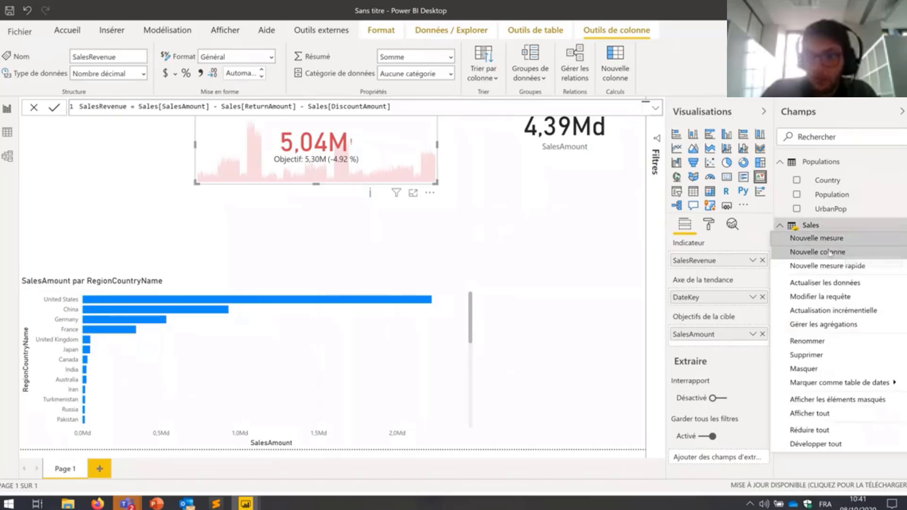
left_click(849, 252)
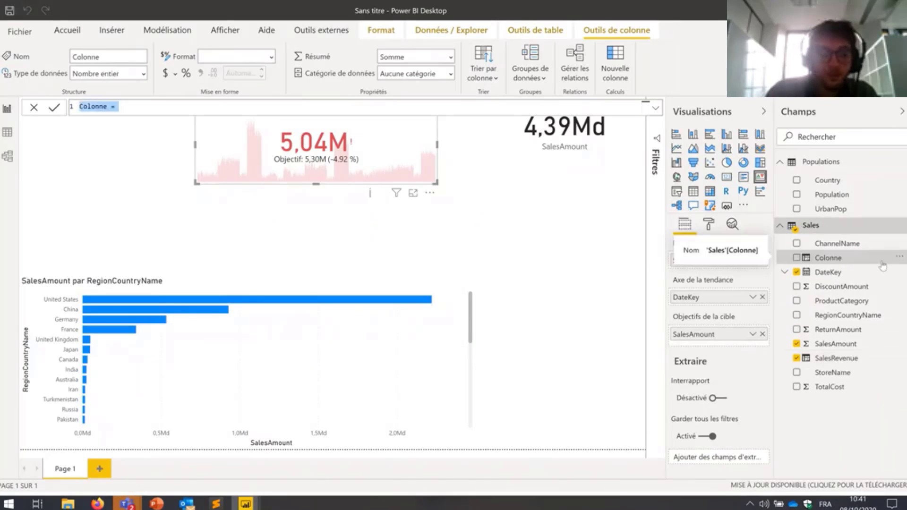
type("Cros")
type("sMa")
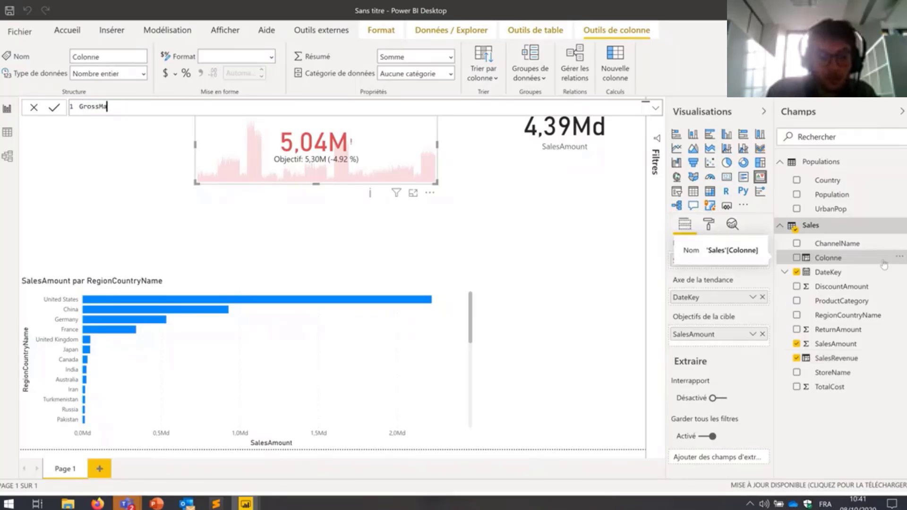
type("rgin")
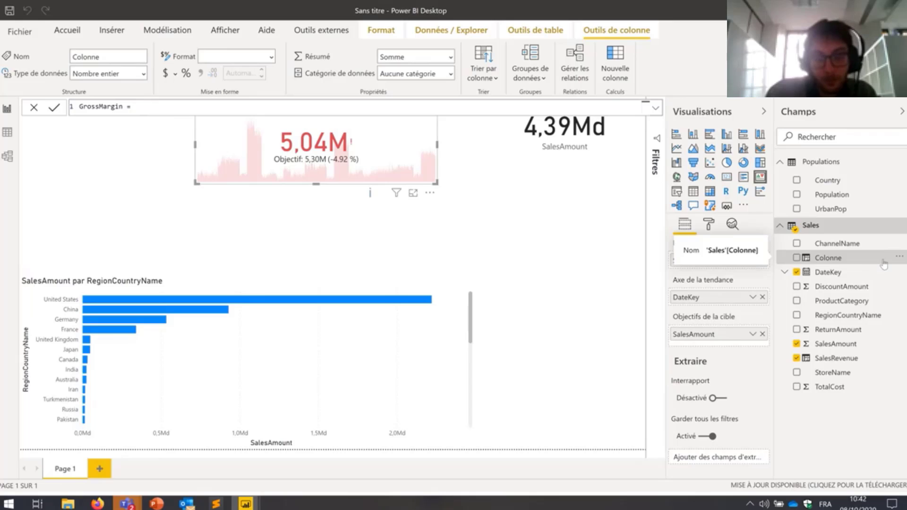
Step: Define the new GrossMargin column in the Sales table as SalesRevenue minus TotalCost
type(" = SalesRevnu")
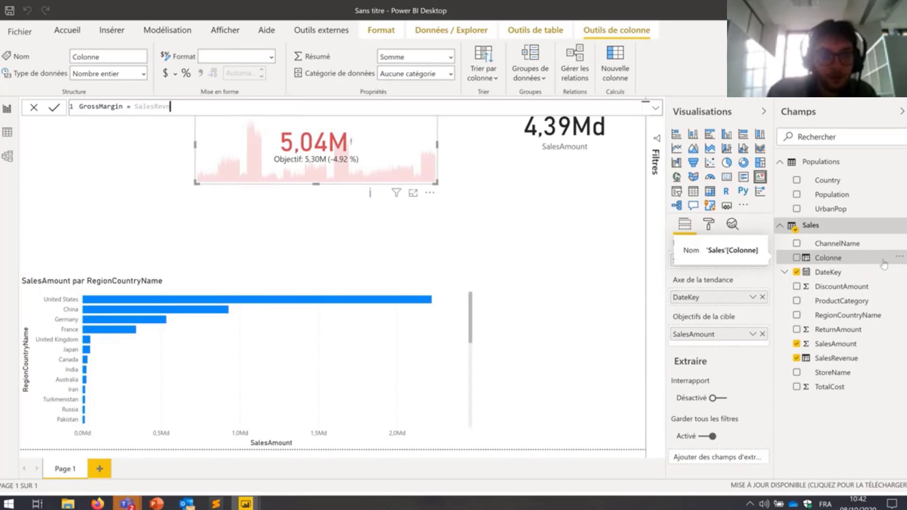
key("BackSpace")
key("Tab")
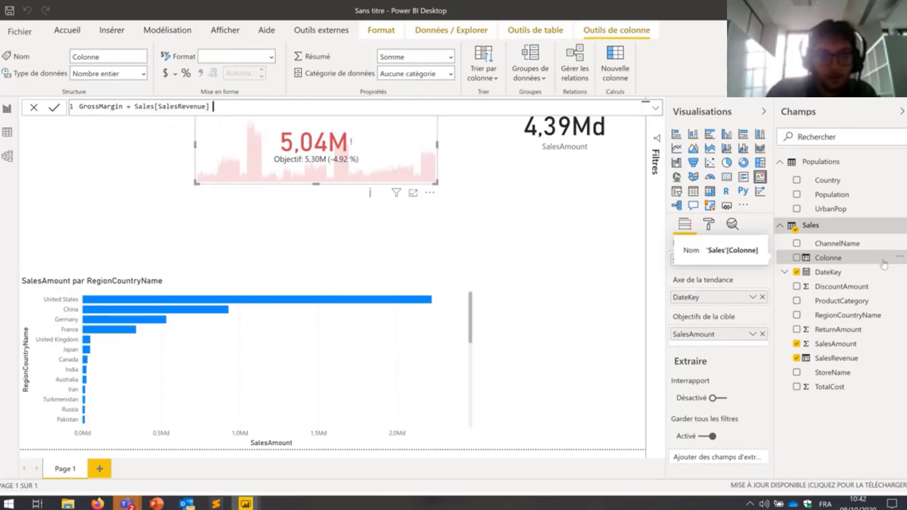
type("- Tota")
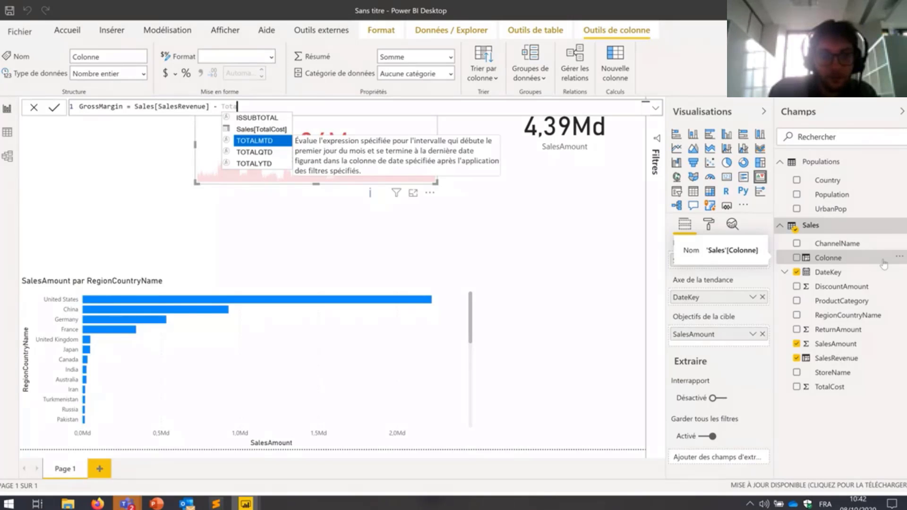
type("lC")
key("Tab")
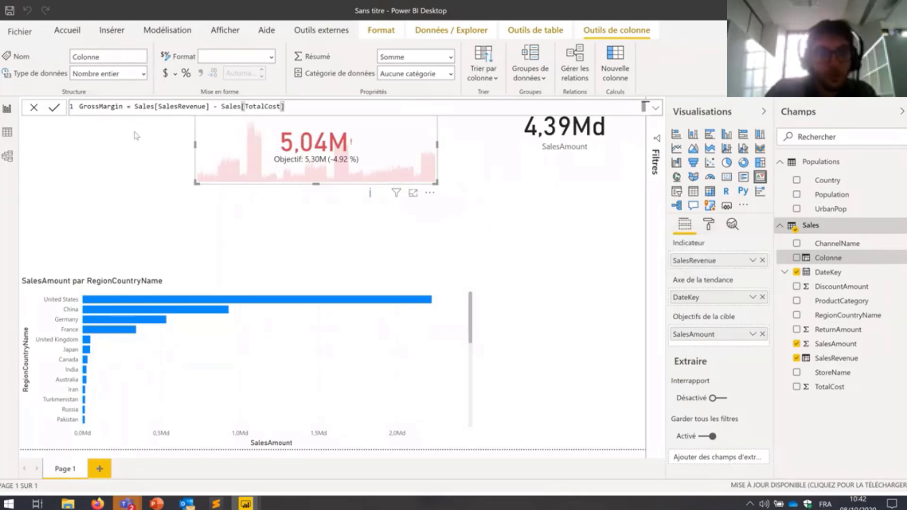
left_click(55, 108)
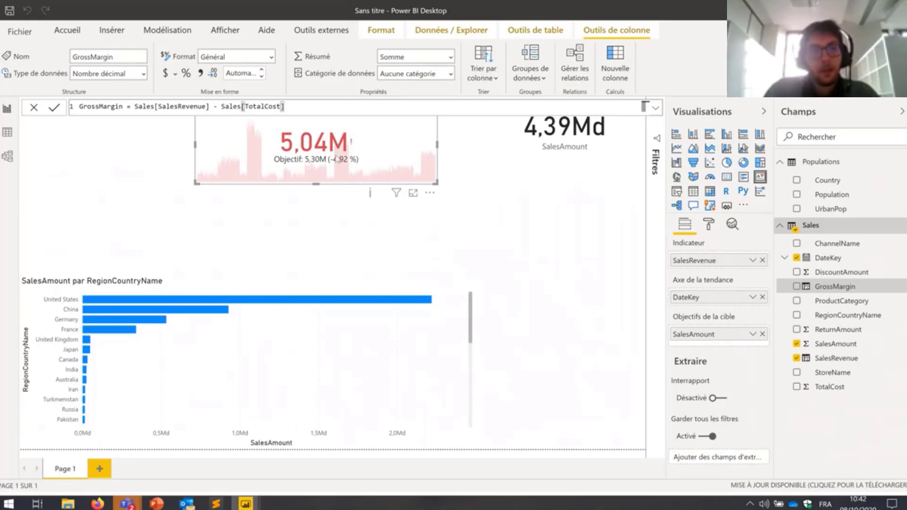
Step: Set the KPI visual's indicator to GrossMargin and its target goal to TotalCost
left_click(345, 202)
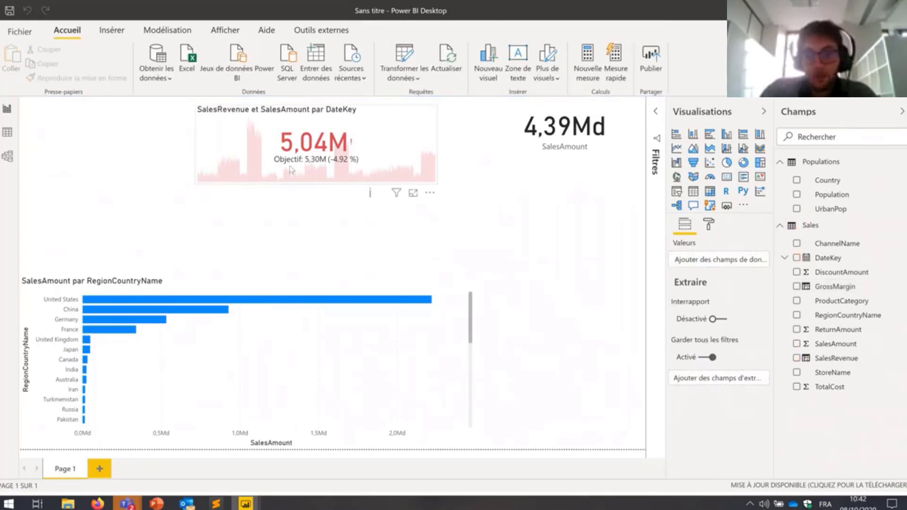
left_click(291, 168)
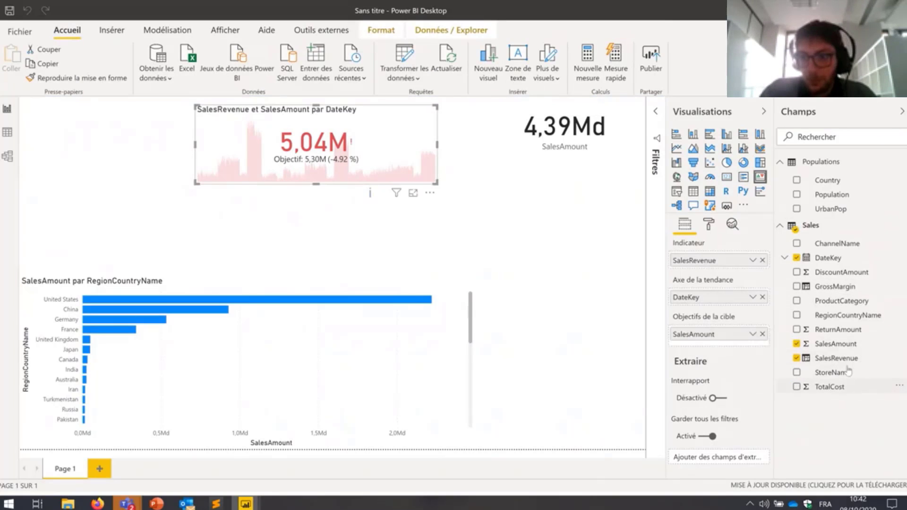
left_click_drag(839, 287, 711, 261)
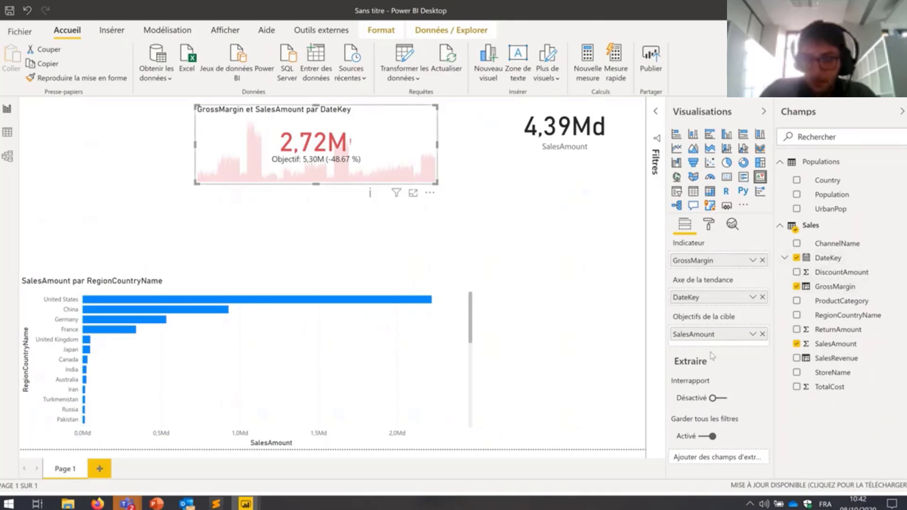
left_click_drag(813, 389, 709, 343)
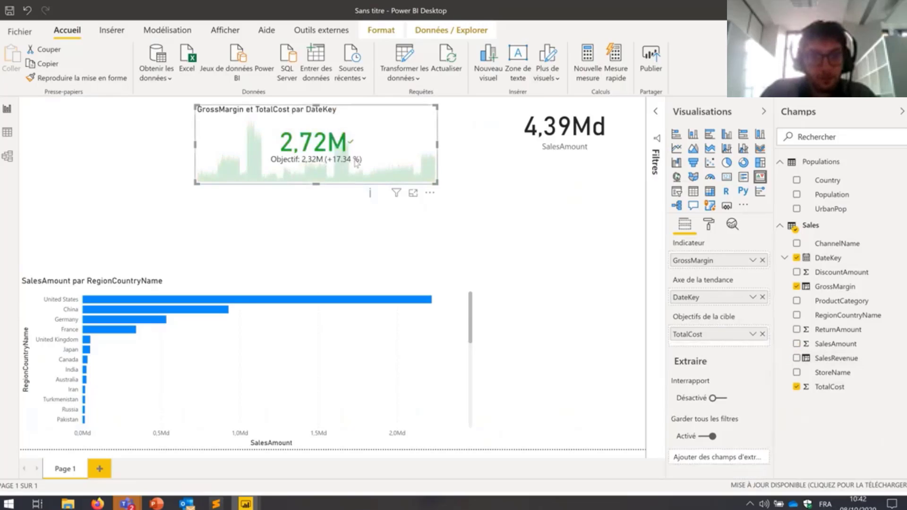
Step: Move the KPI visual closer to the SalesAmount card and switch its DateKey trend axis to the date hierarchy
left_click_drag(228, 163, 314, 155)
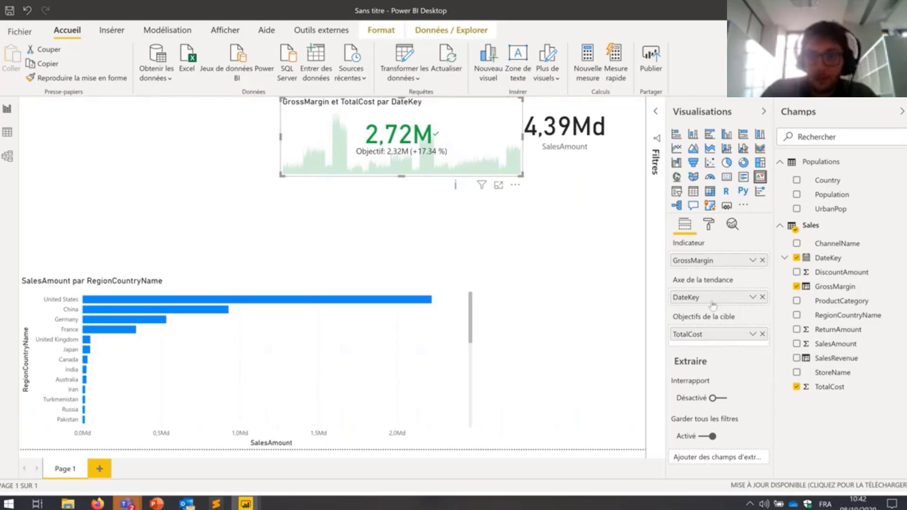
left_click(755, 297)
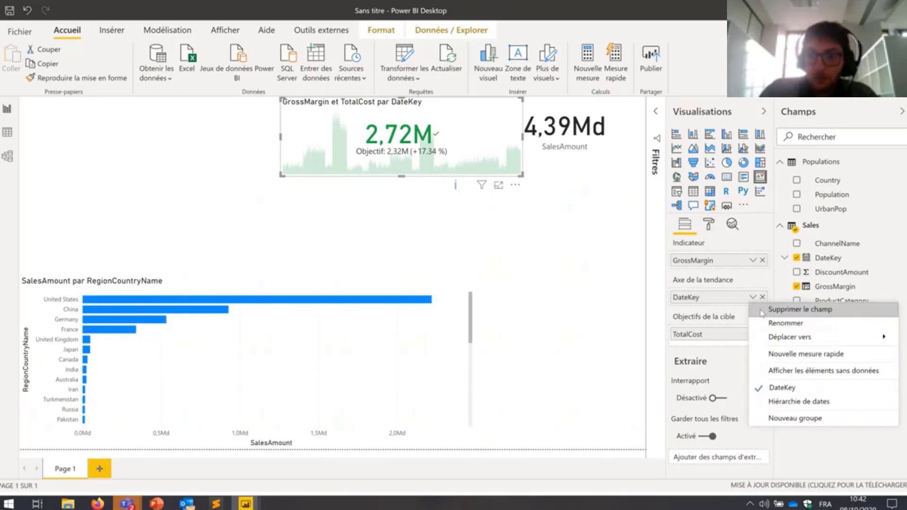
left_click(768, 402)
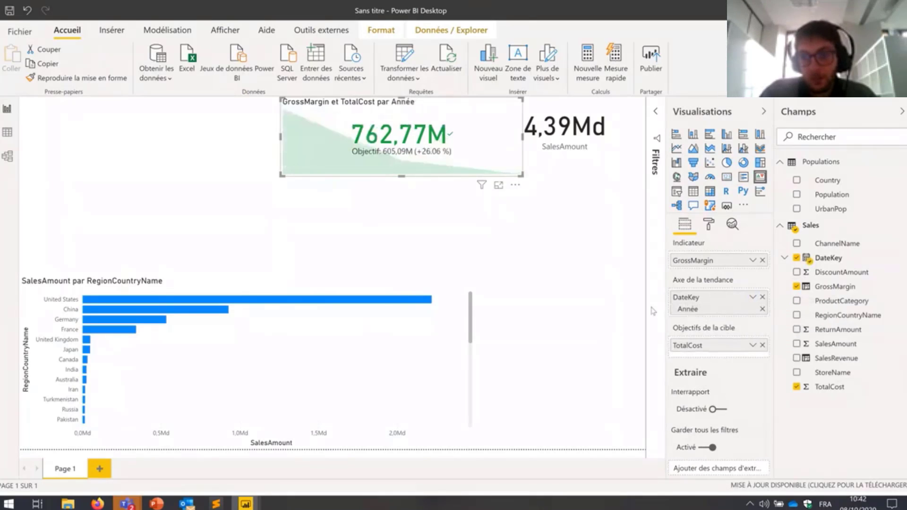
Step: Inspect the DateKey field's hierarchy and its date values in the Sales data table, returning to the report
left_click(785, 258)
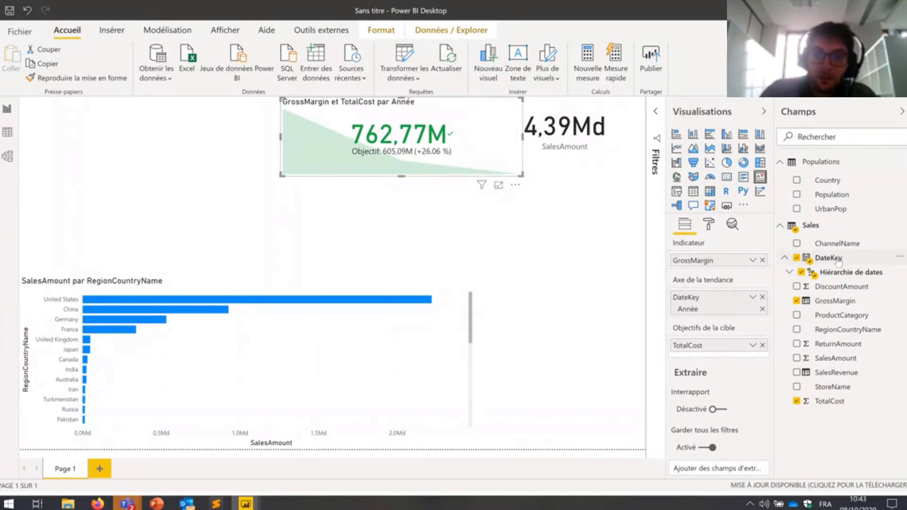
left_click(10, 133)
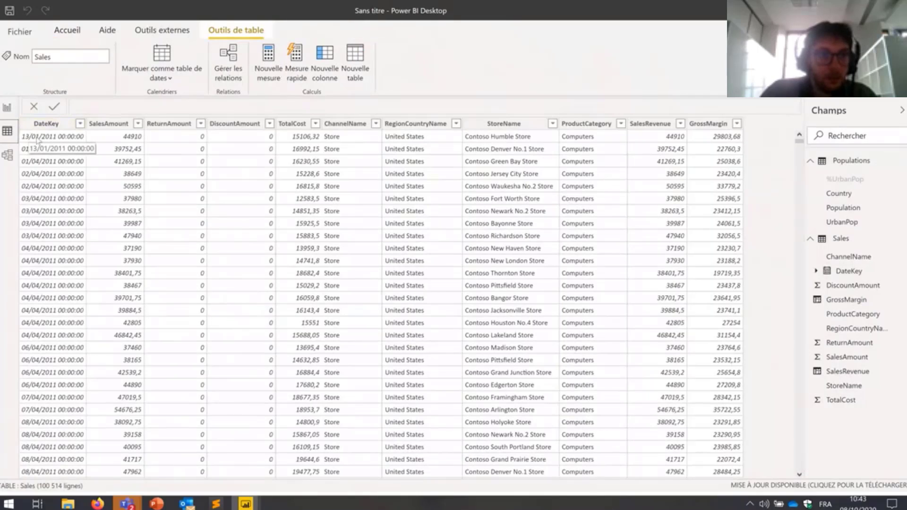
left_click(7, 108)
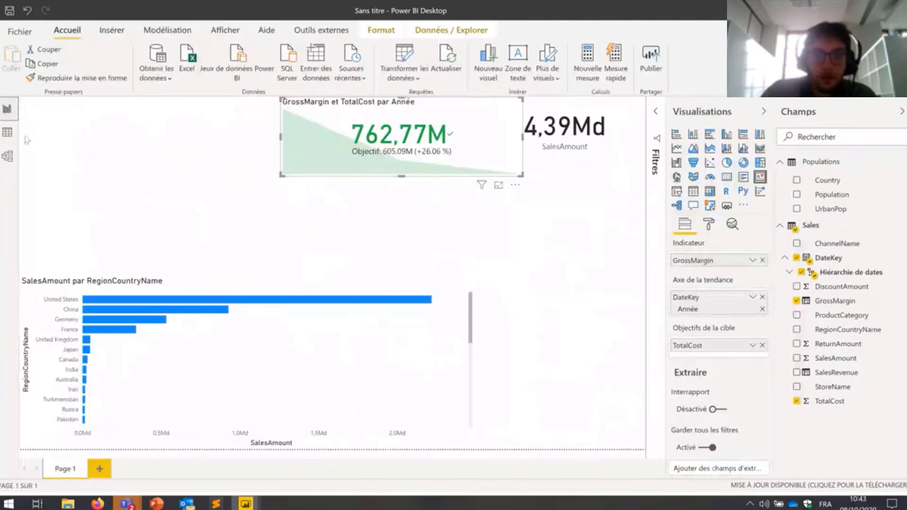
Step: Try the Trimestre level of the date hierarchy as the KPI's trend axis
left_click(789, 272)
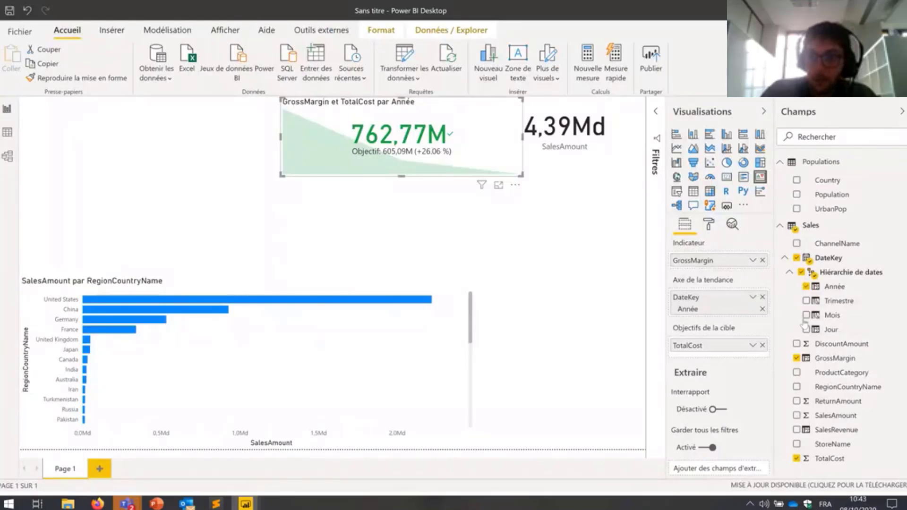
left_click_drag(832, 301, 758, 324)
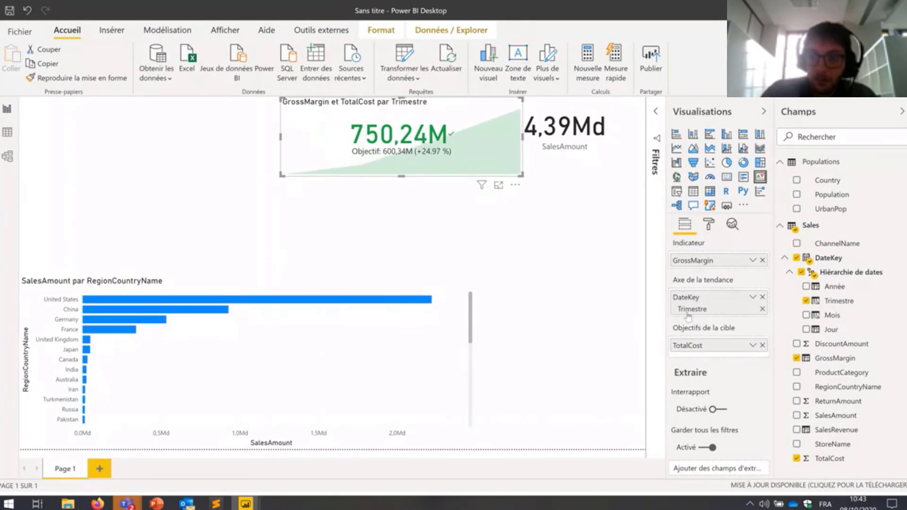
key("ctrl+z")
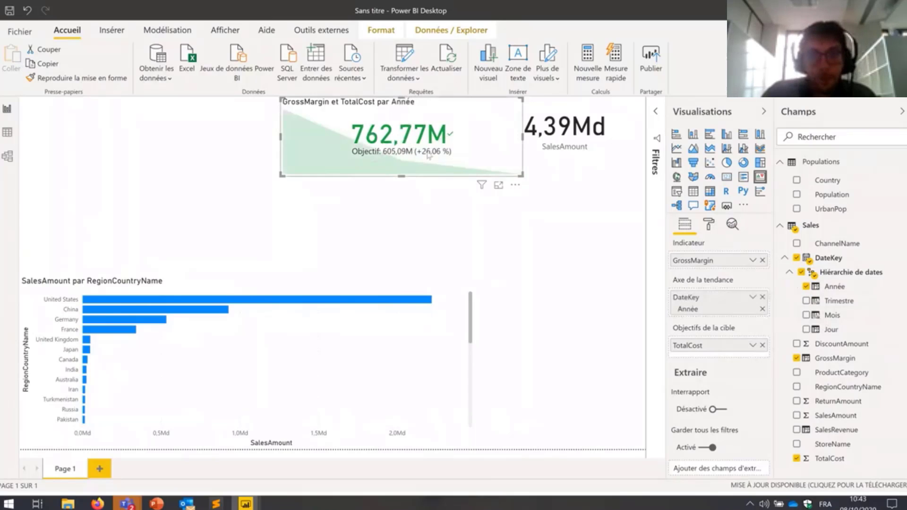
Step: Narrow the GrossMargin KPI visual, shift it away from the SalesAmount card, and collapse the DateKey hierarchy
left_click_drag(431, 159, 423, 159)
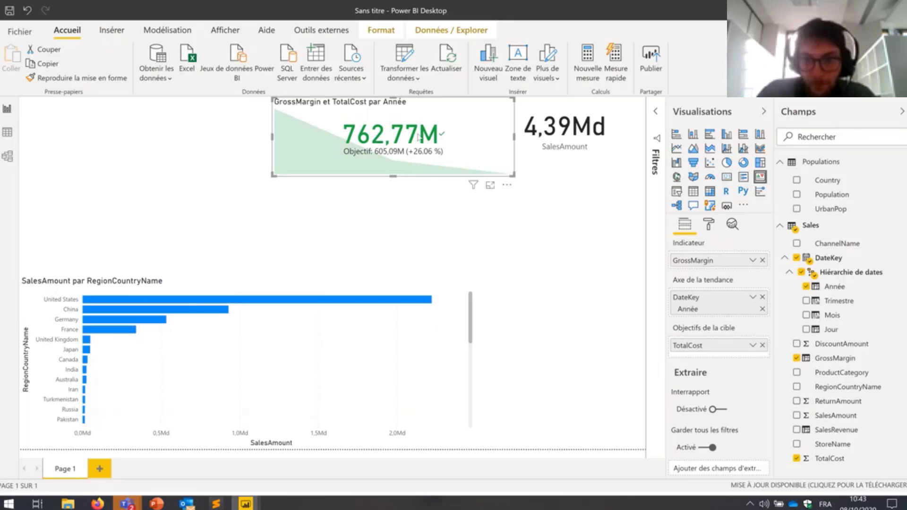
left_click_drag(513, 135, 491, 135)
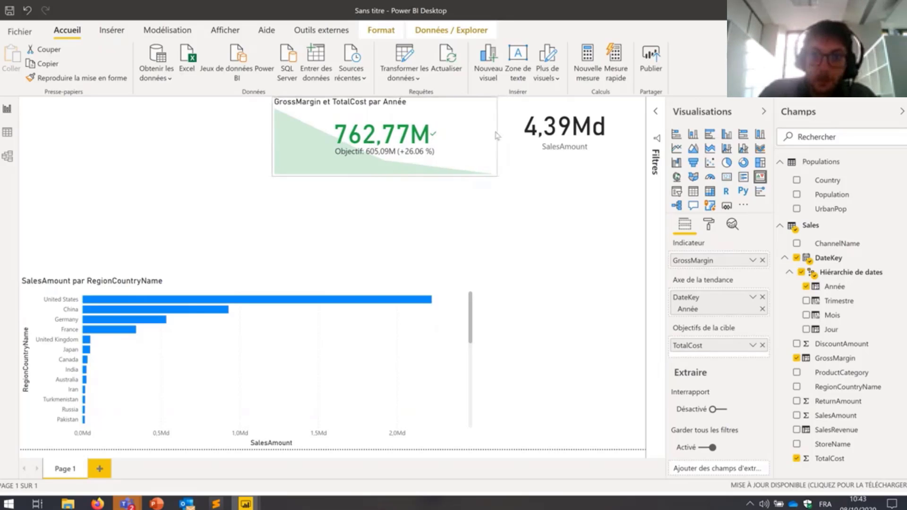
left_click(576, 142)
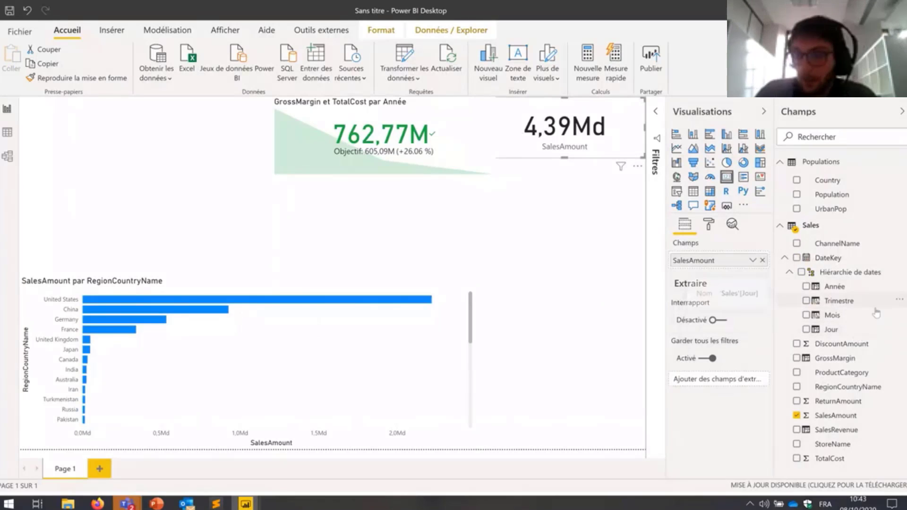
left_click(789, 274)
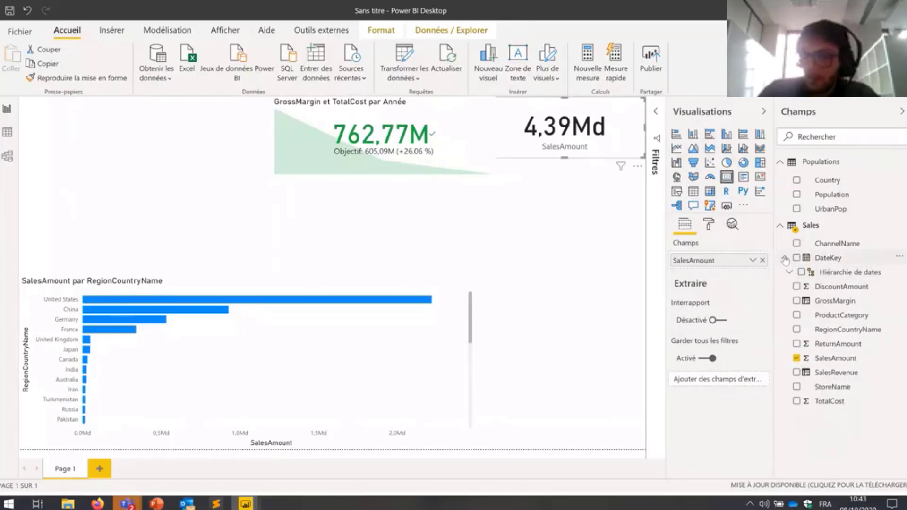
left_click(785, 257)
left_click_drag(353, 144, 338, 143)
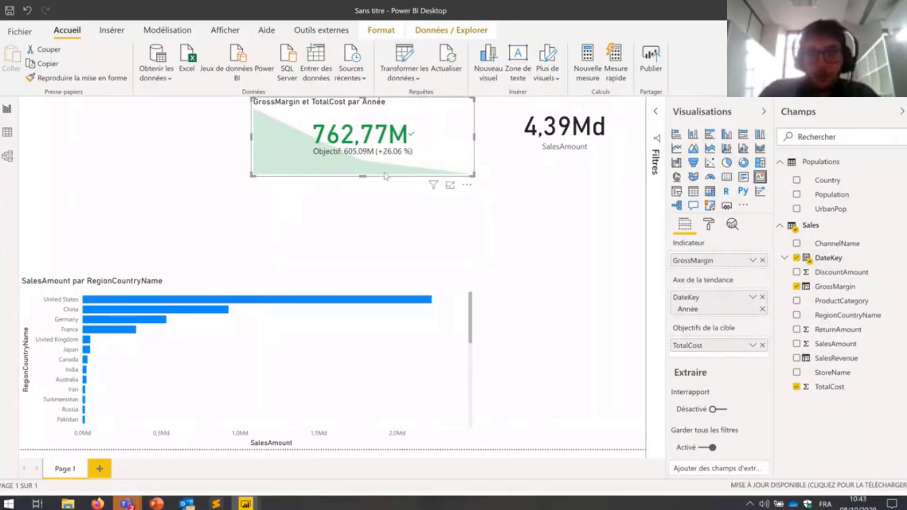
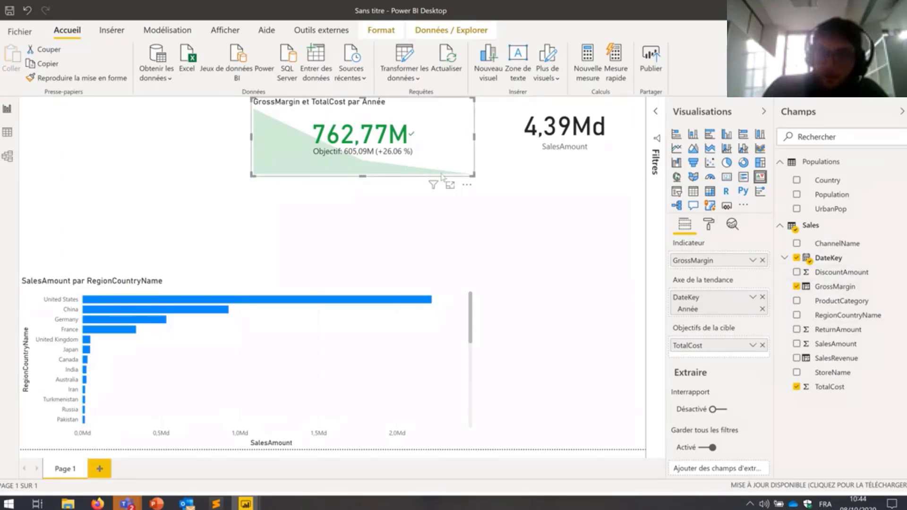
Step: Set the GrossMargin column's format to currency (Devise)
left_click(167, 30)
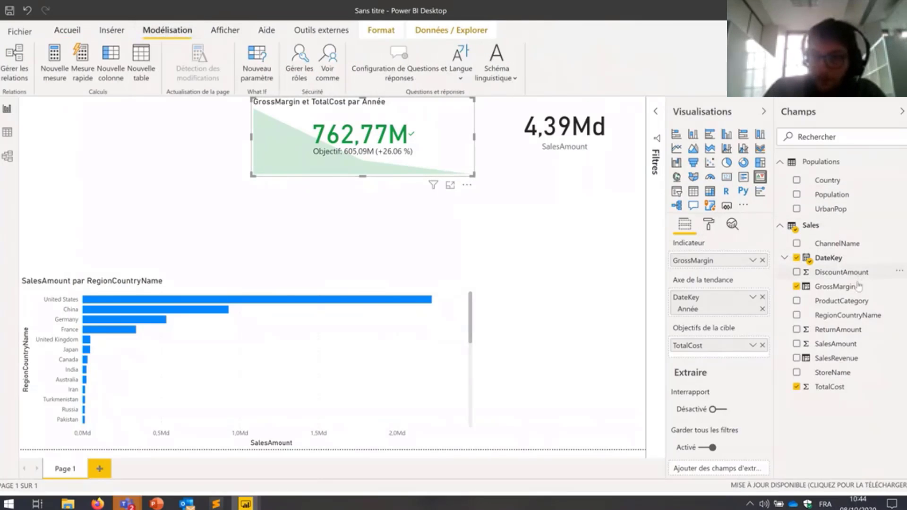
left_click(836, 287)
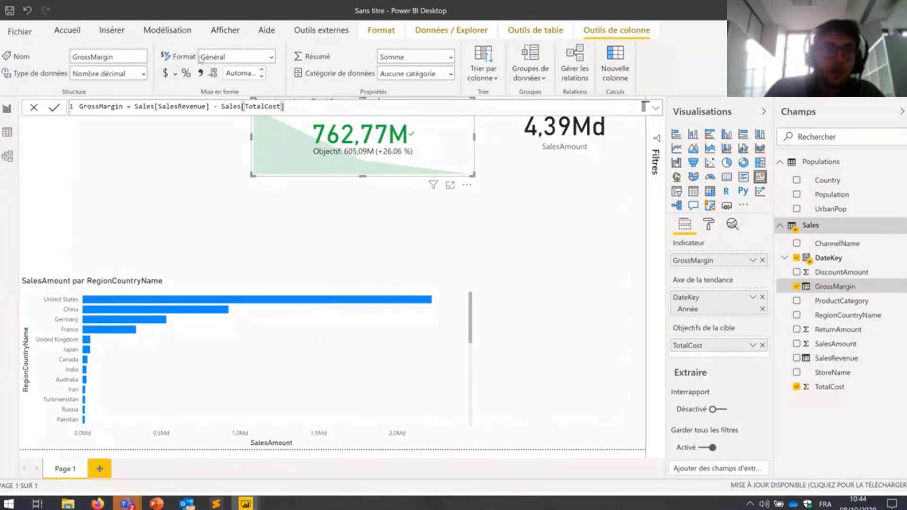
left_click(271, 57)
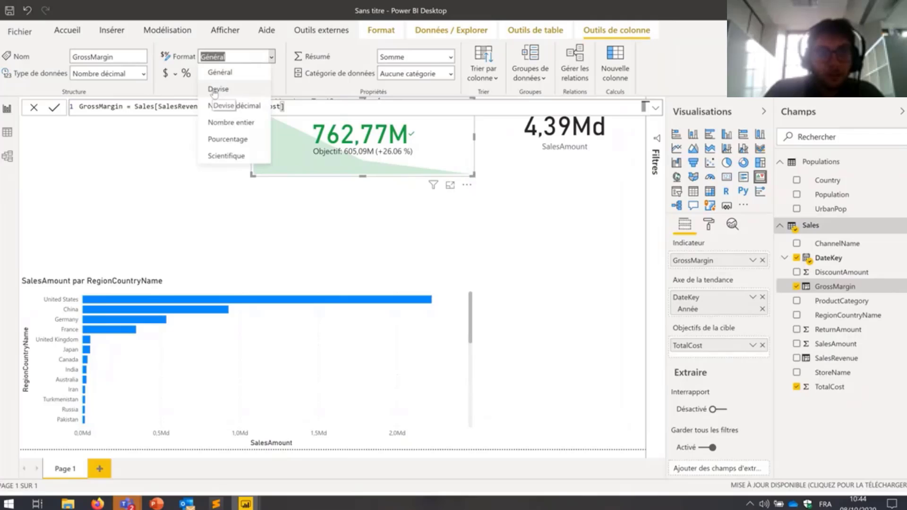
left_click(215, 92)
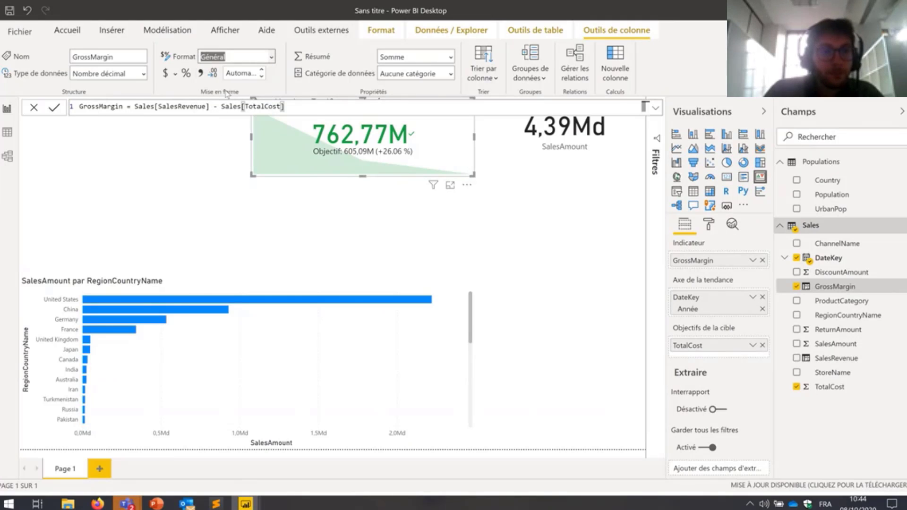
key("Down")
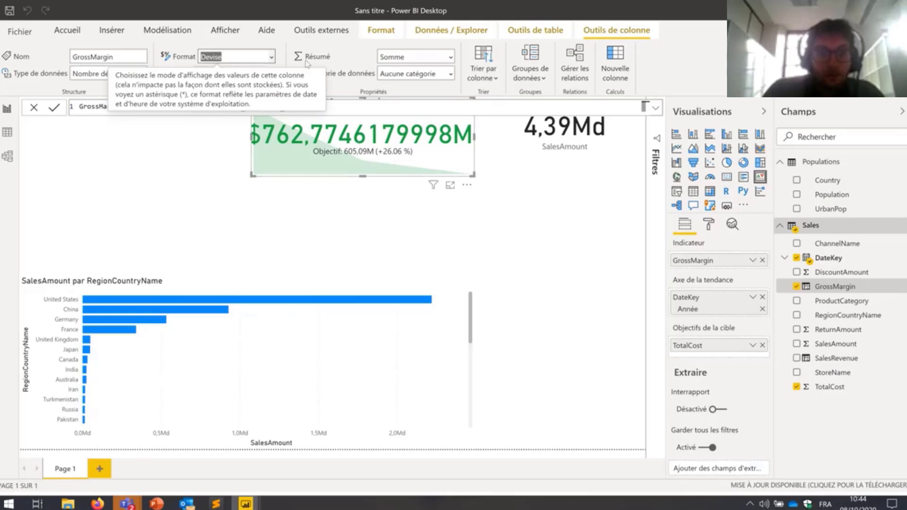
left_click(304, 134)
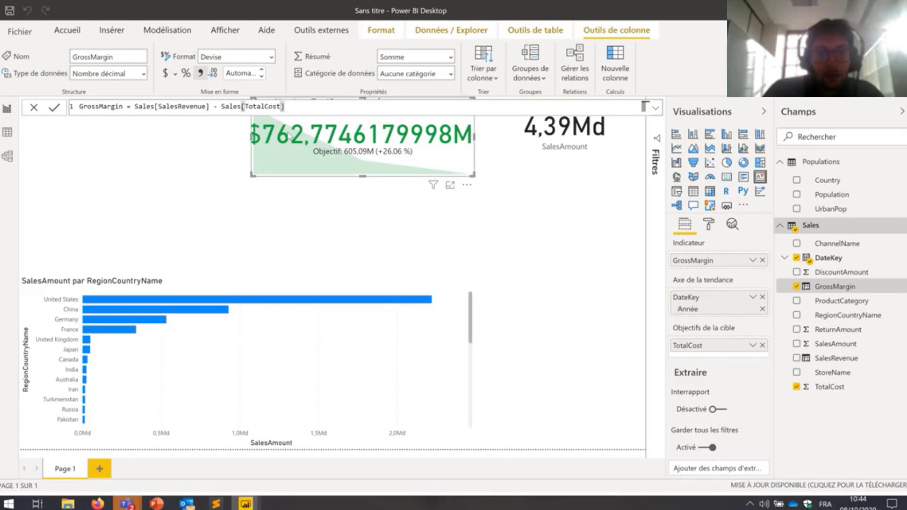
Step: Limit the GrossMargin column to 2 decimal places and return to the KPI visual
left_click(262, 76)
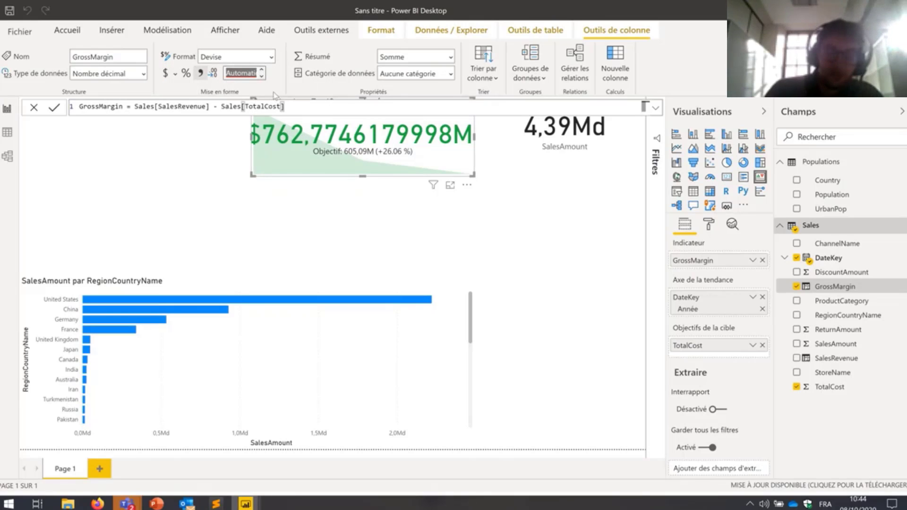
type("2")
left_click(315, 144)
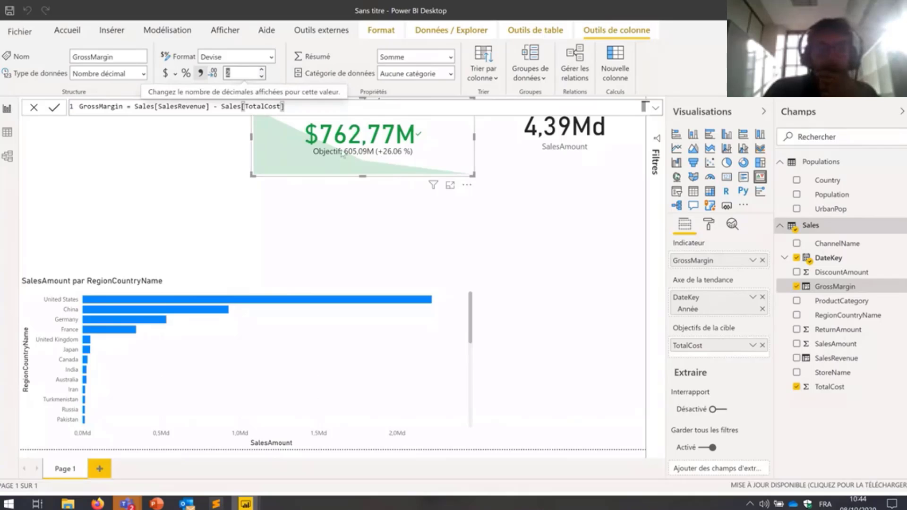
key("Escape")
left_click(281, 153)
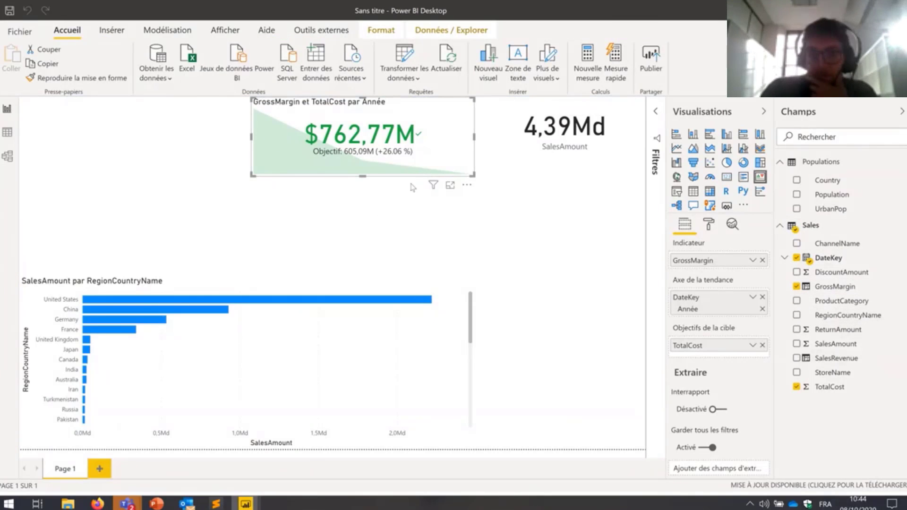
Step: Shift the KPI visual slightly toward the SalesAmount card and select the bar chart of SalesAmount by RegionCountryName
left_click_drag(388, 158, 405, 158)
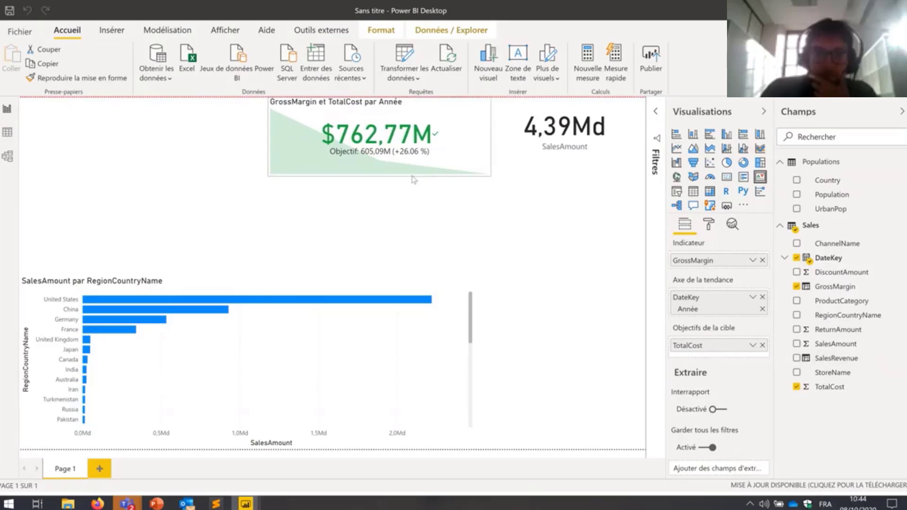
left_click(225, 203)
left_click(466, 342)
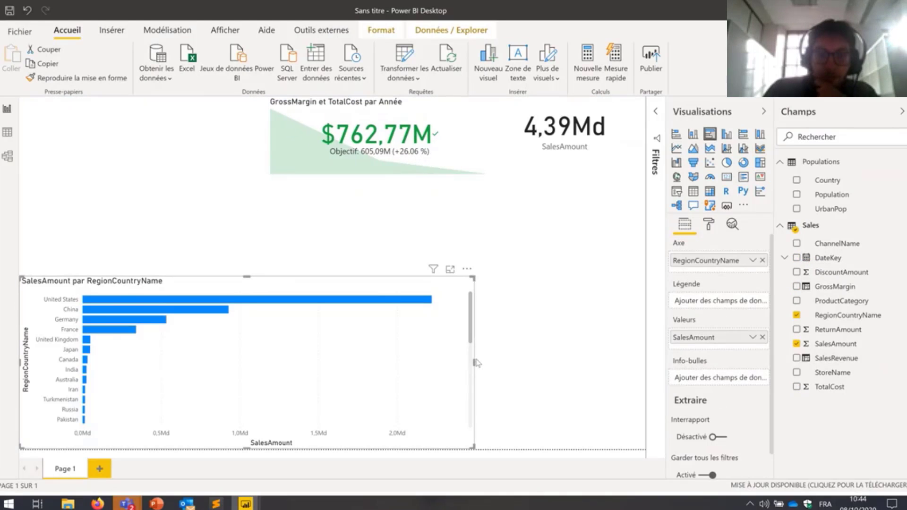
Step: Narrow the SalesAmount by RegionCountryName bar chart, and resize the SalesAmount card to match the KPI visual's height beside it
left_click_drag(475, 363, 308, 363)
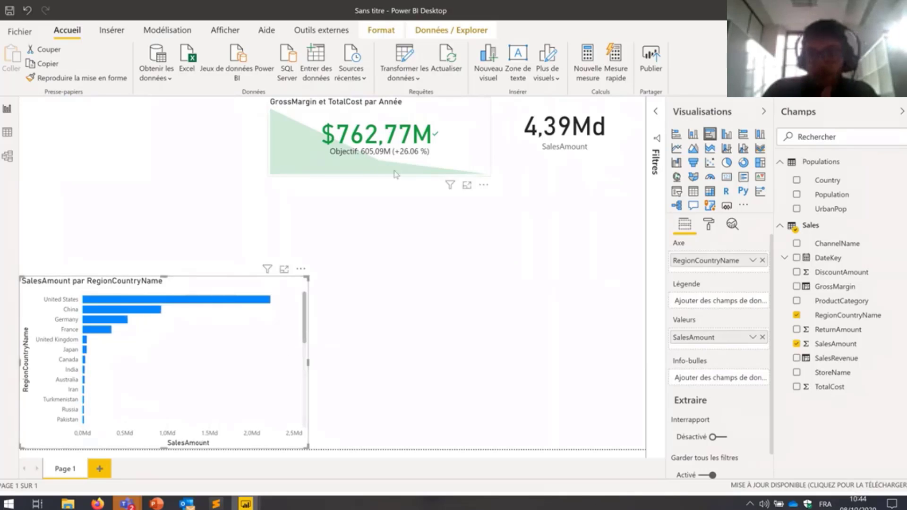
left_click(562, 109)
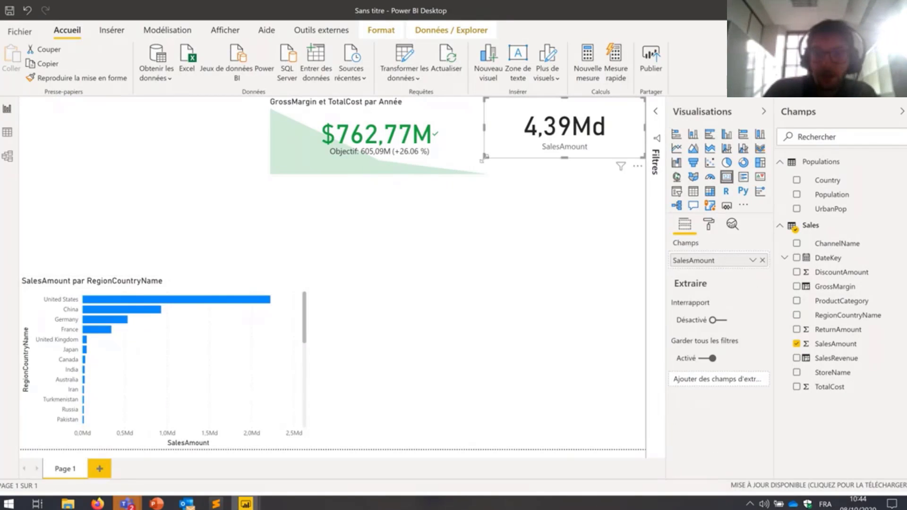
left_click_drag(482, 160, 494, 176)
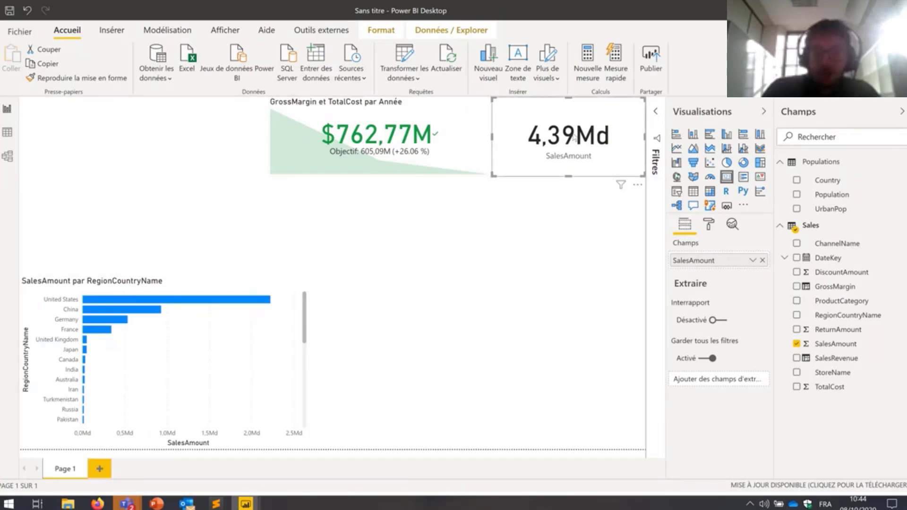
Step: Duplicate the SalesAmount card directly below the original and replace the copy's field with TotalCost
key("ctrl+c")
key("ctrl+v")
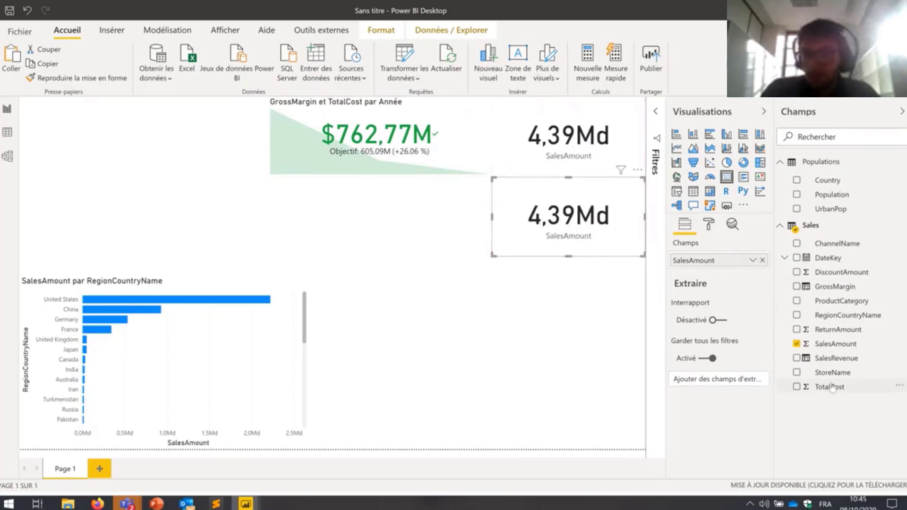
left_click_drag(832, 387, 701, 269)
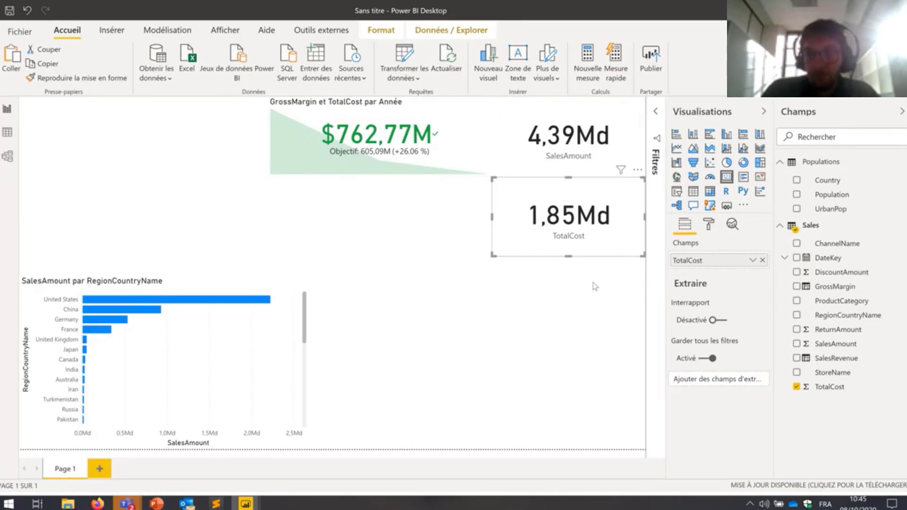
left_click(532, 287)
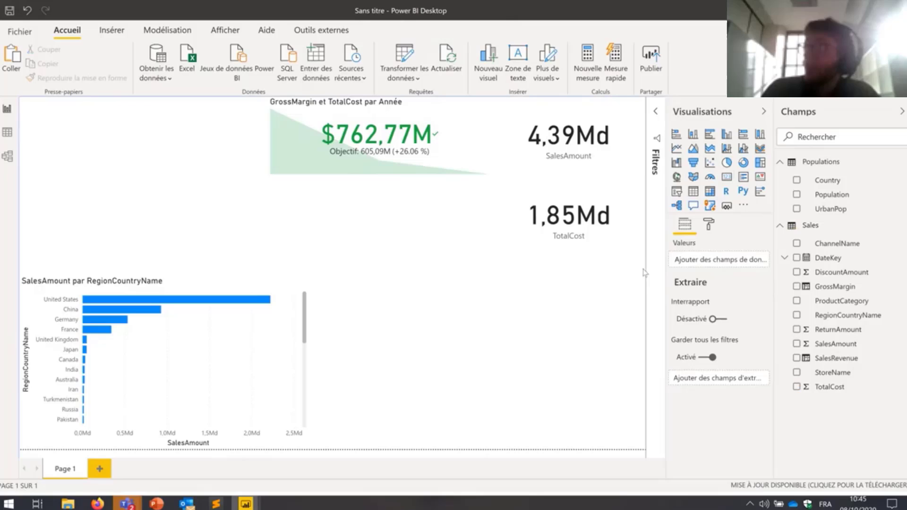
Step: Add a pie chart of SalesRevenue by ChannelName, starting from a table visual with those two fields
left_click(694, 191)
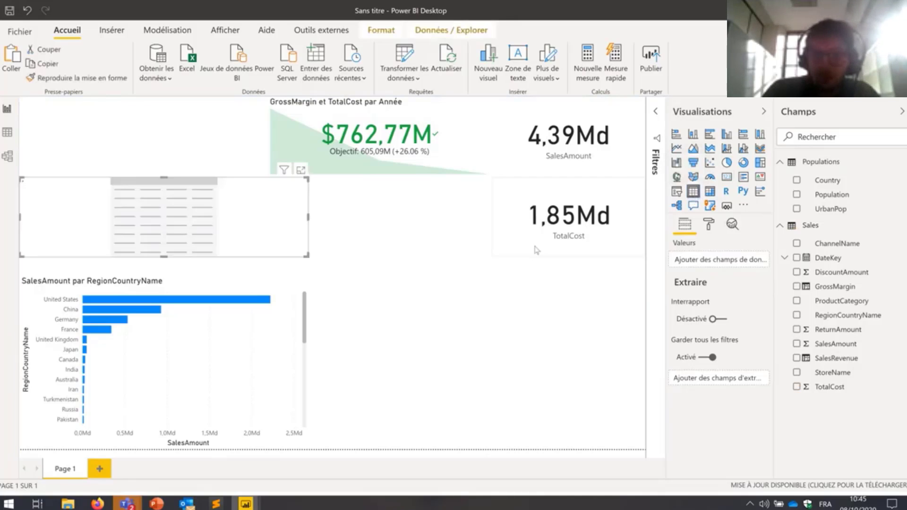
left_click(797, 244)
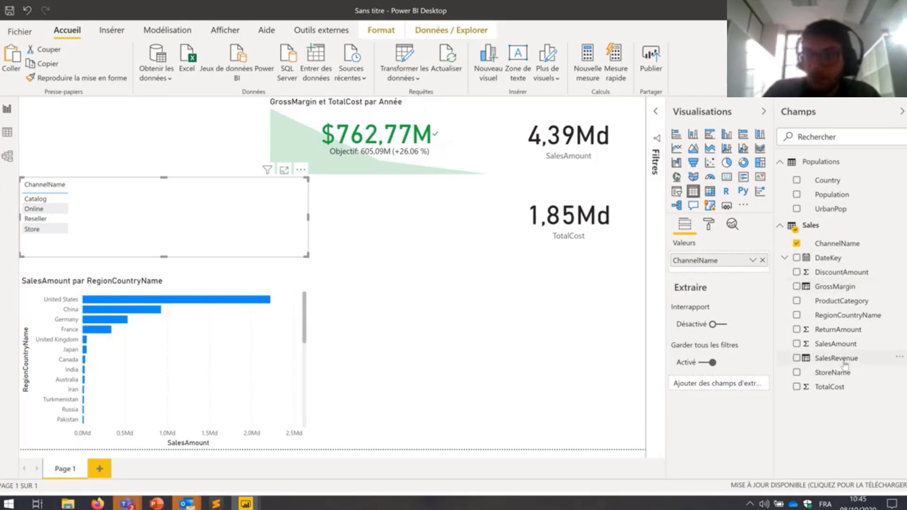
left_click_drag(845, 364, 729, 278)
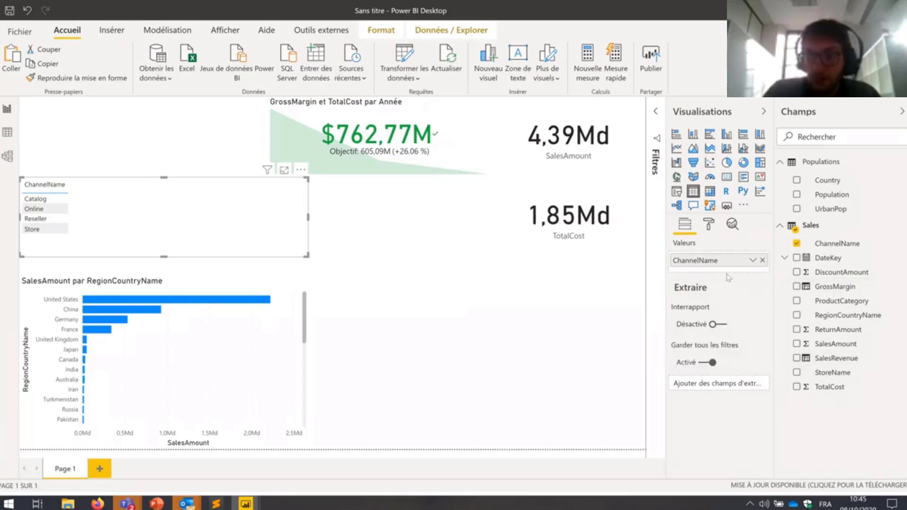
left_click_drag(824, 359, 685, 267)
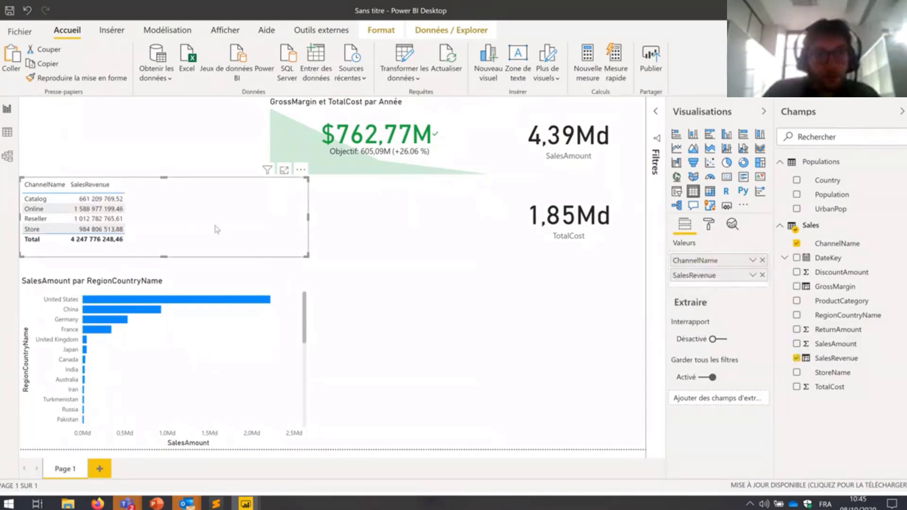
left_click(727, 163)
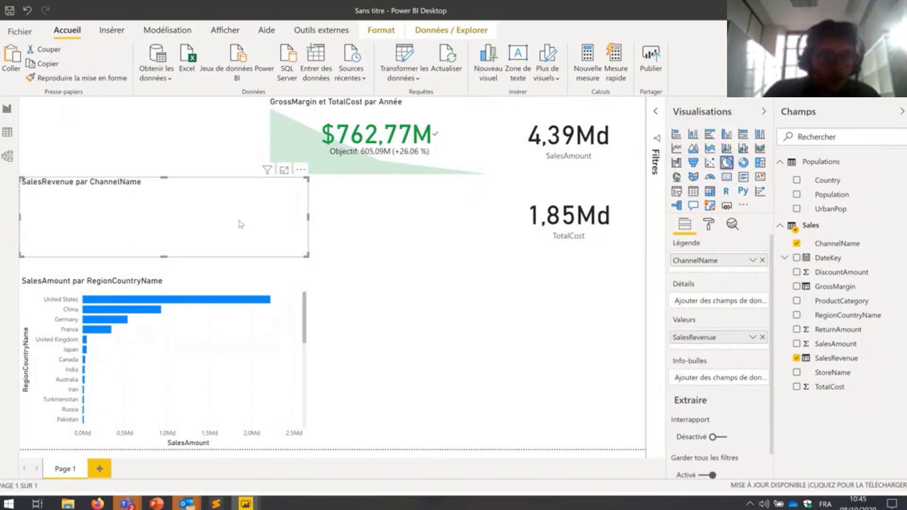
Step: Make the SalesRevenue by ChannelName pie chart taller and narrower, and place it directly beneath the GrossMargin KPI
left_click_drag(170, 272, 165, 285)
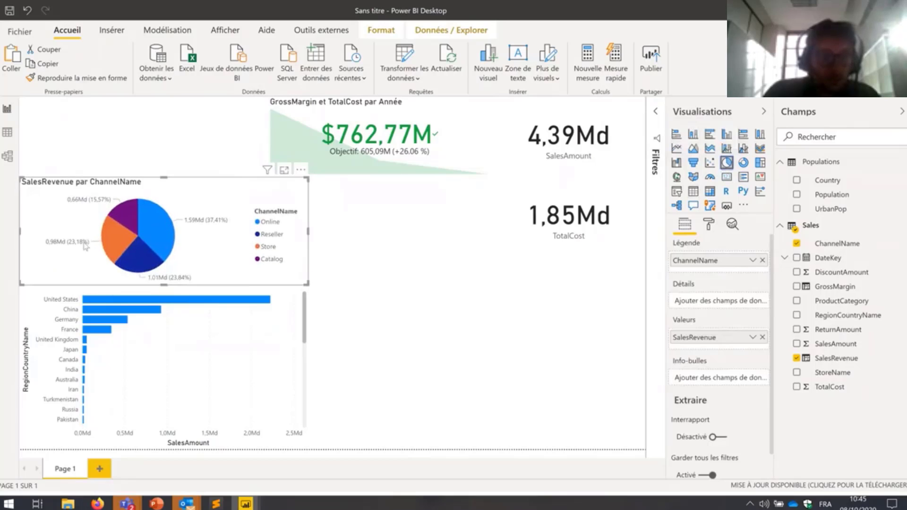
left_click_drag(18, 229, 134, 229)
left_click_drag(235, 223, 369, 220)
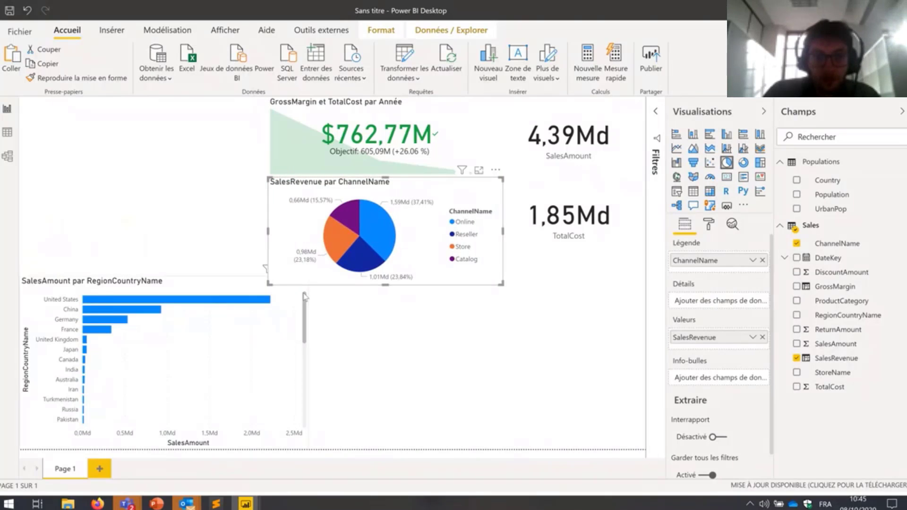
Step: Shorten the SalesAmount by RegionCountryName bar chart, fit it into the page's lower-right corner, narrow it and deselect it
left_click(163, 277)
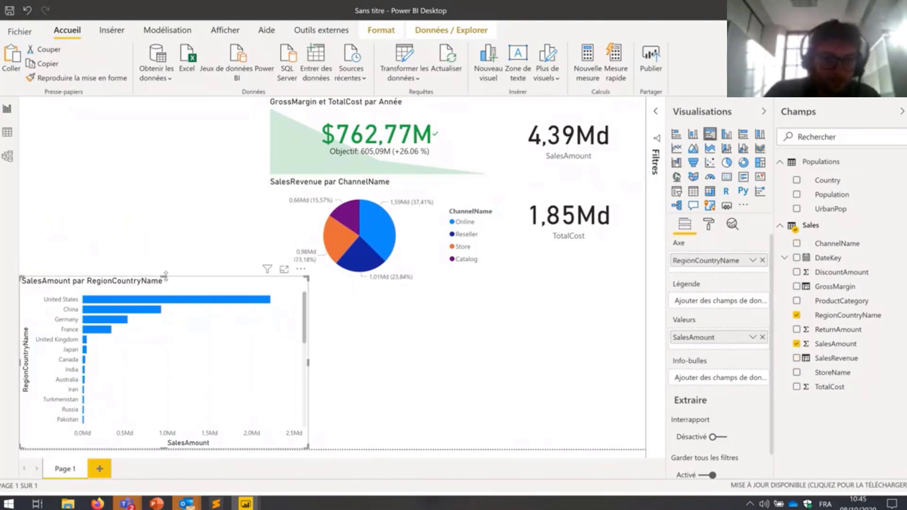
left_click_drag(164, 276, 509, 303)
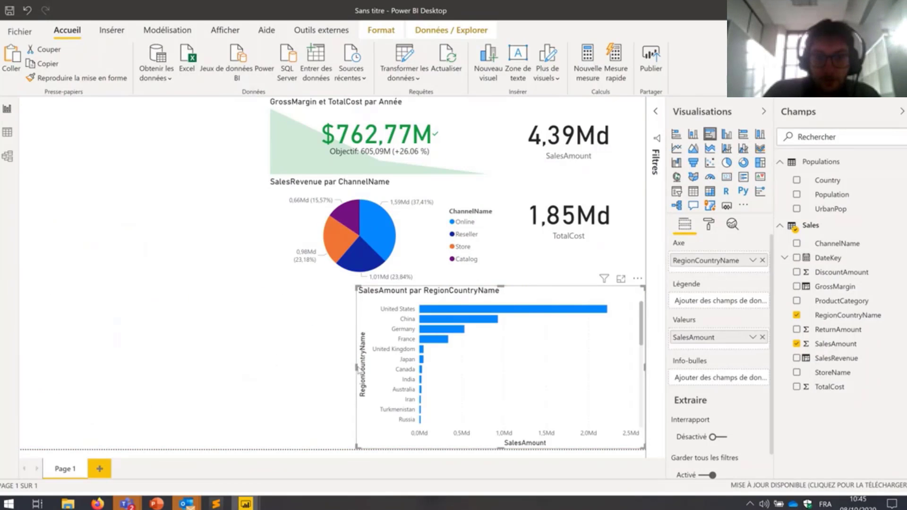
left_click_drag(358, 368, 416, 367)
left_click(290, 349)
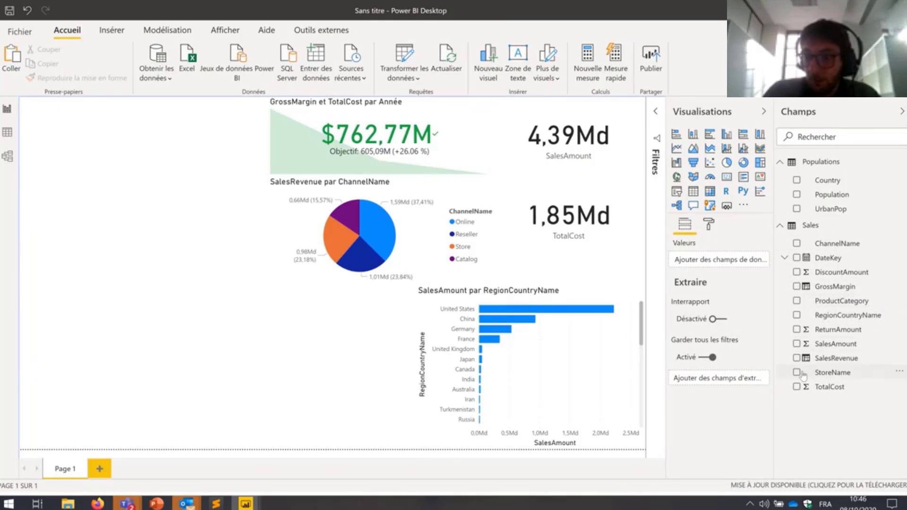
Step: Add a treemap grouped by ProductCategory with SalesRevenue as its only value
left_click(798, 301)
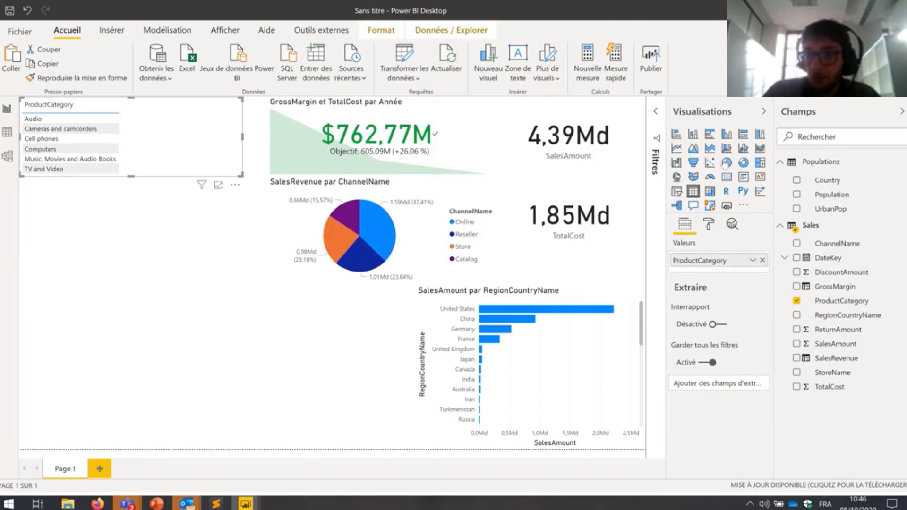
left_click(761, 162)
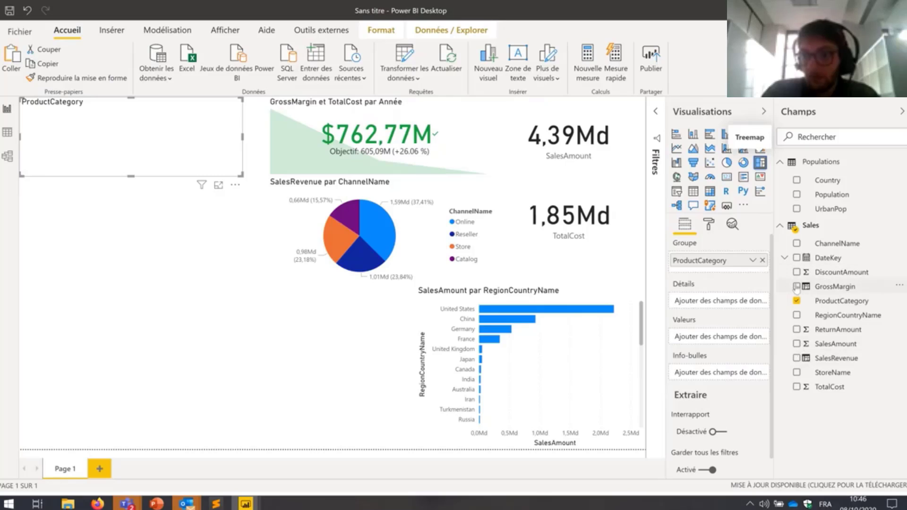
left_click(797, 359)
left_click(797, 344)
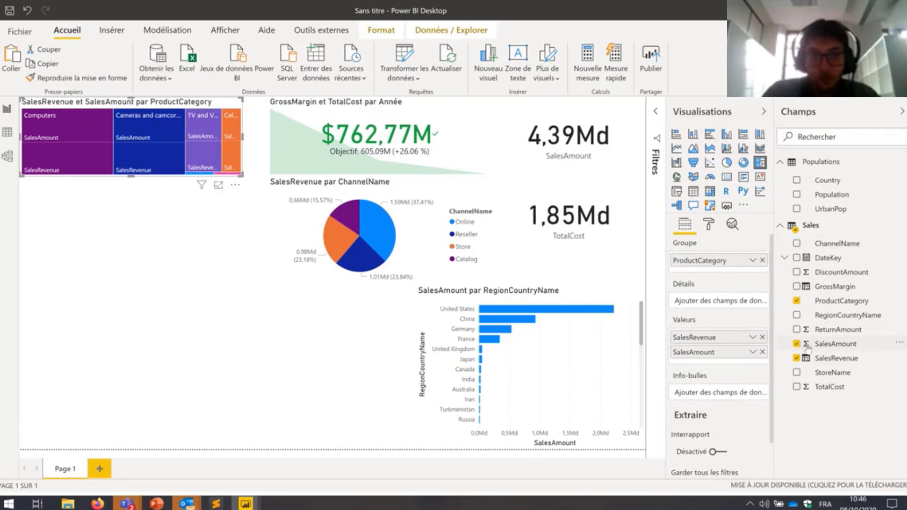
left_click(797, 344)
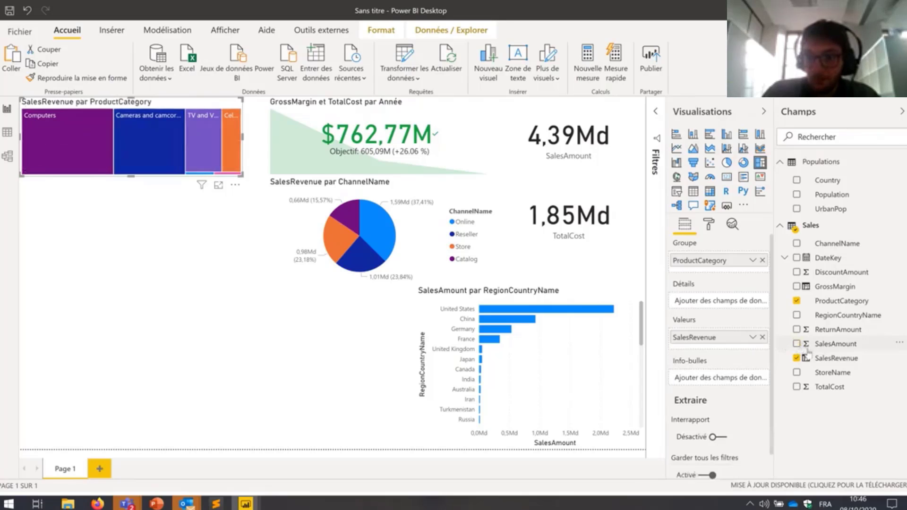
Step: Position the ProductCategory treemap beside the pie chart, enlarge it to fill the space up to the pie, and deselect it
left_click_drag(171, 163, 174, 279)
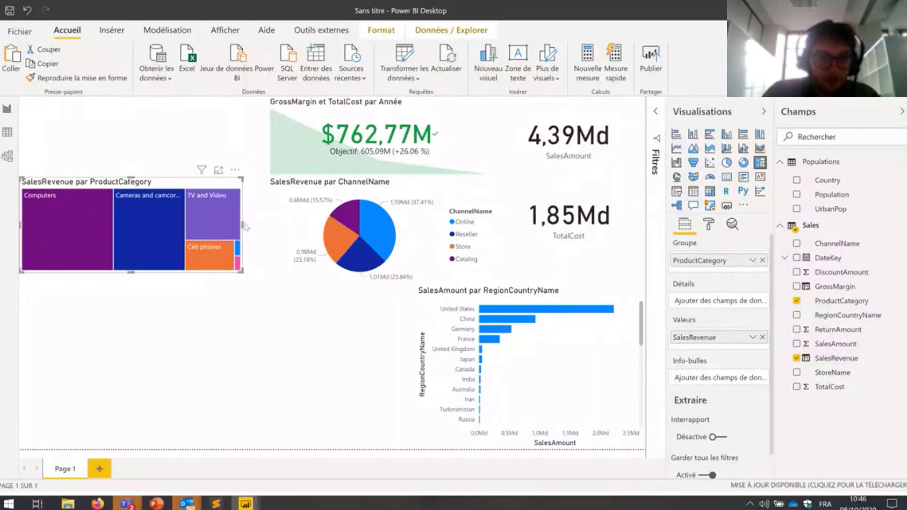
left_click_drag(257, 228, 263, 230)
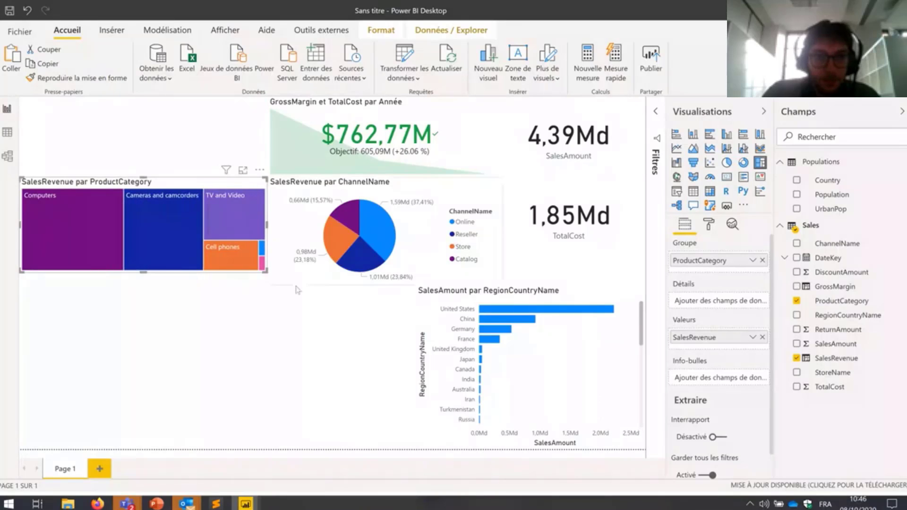
left_click(293, 326)
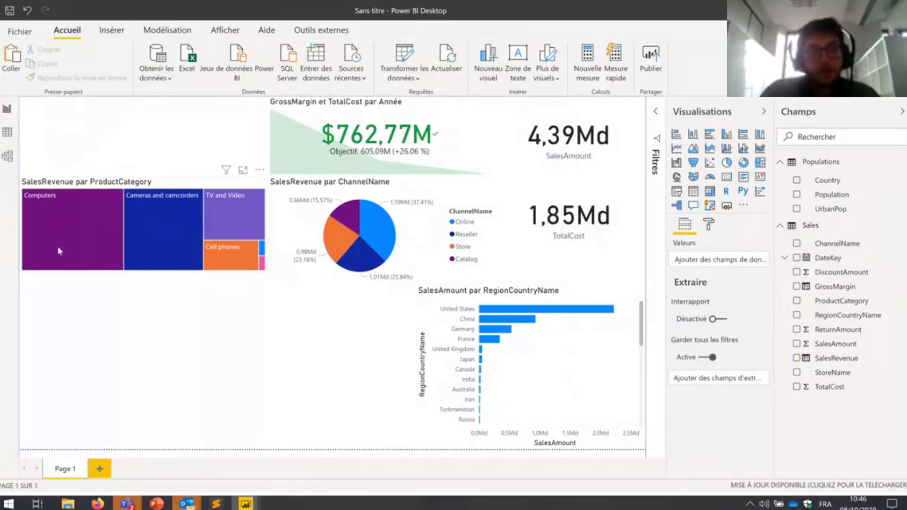
Step: Highlight the Computers category in the treemap and examine how the other visuals respond
mouse_move(53, 244)
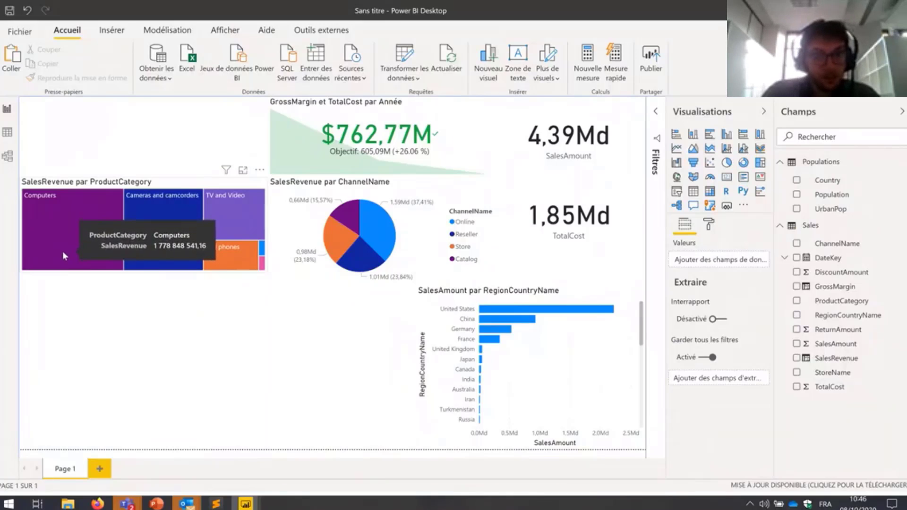
left_click(84, 244)
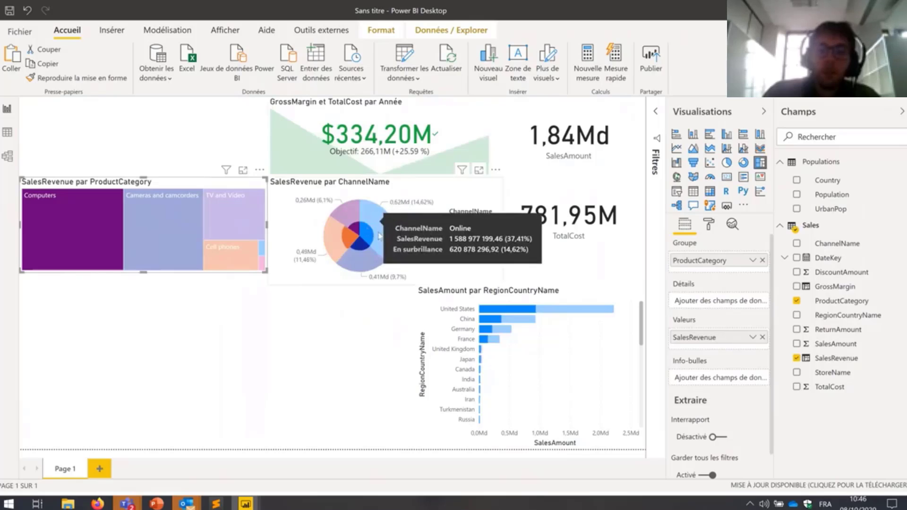
mouse_move(352, 248)
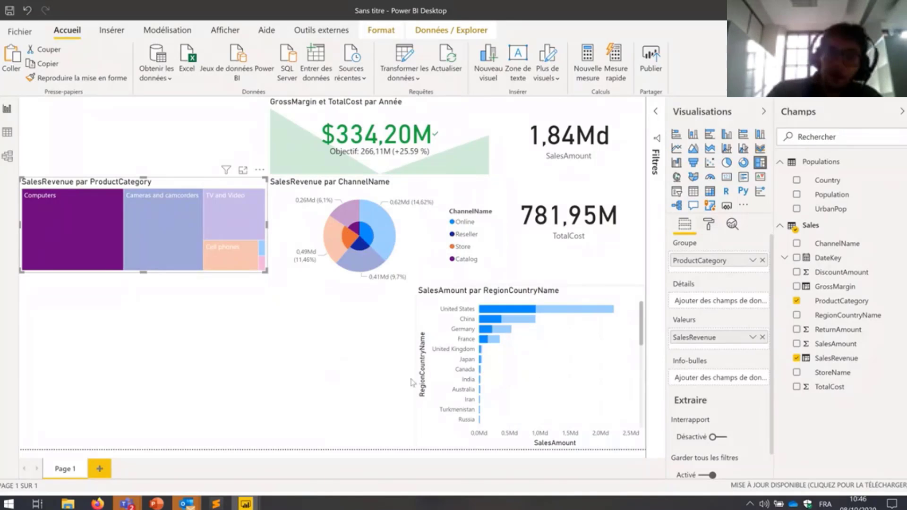
left_click(221, 334)
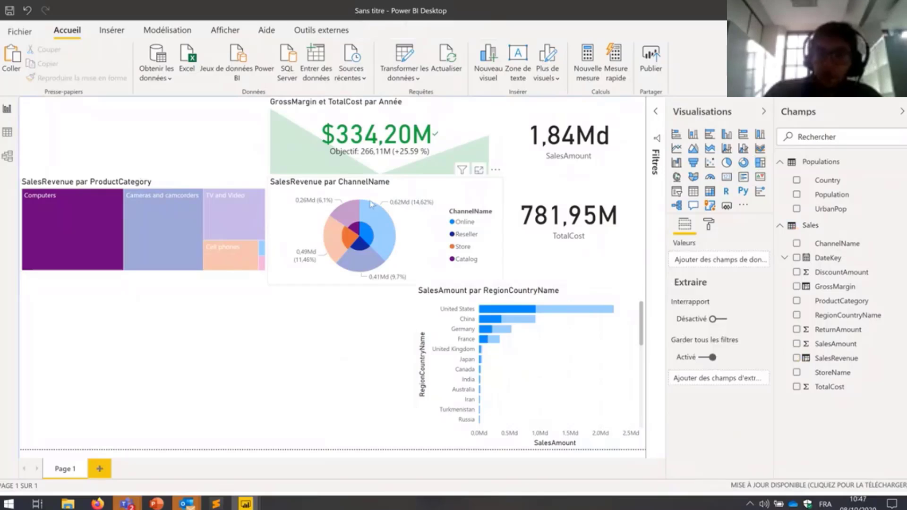
left_click_drag(819, 245, 426, 296)
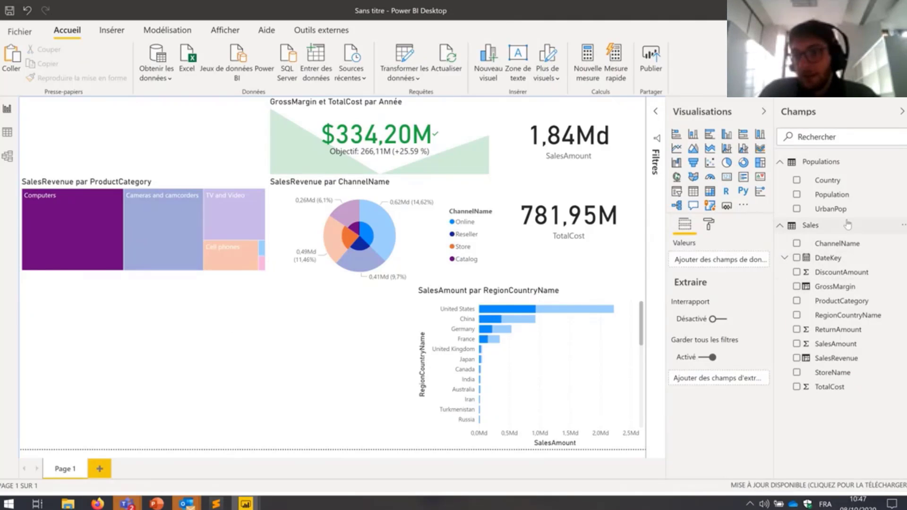
left_click(903, 226)
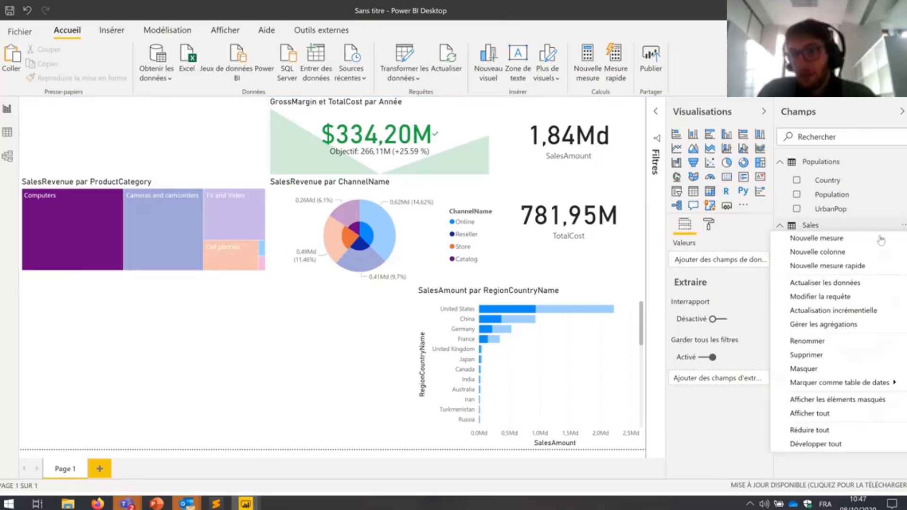
left_click(810, 242)
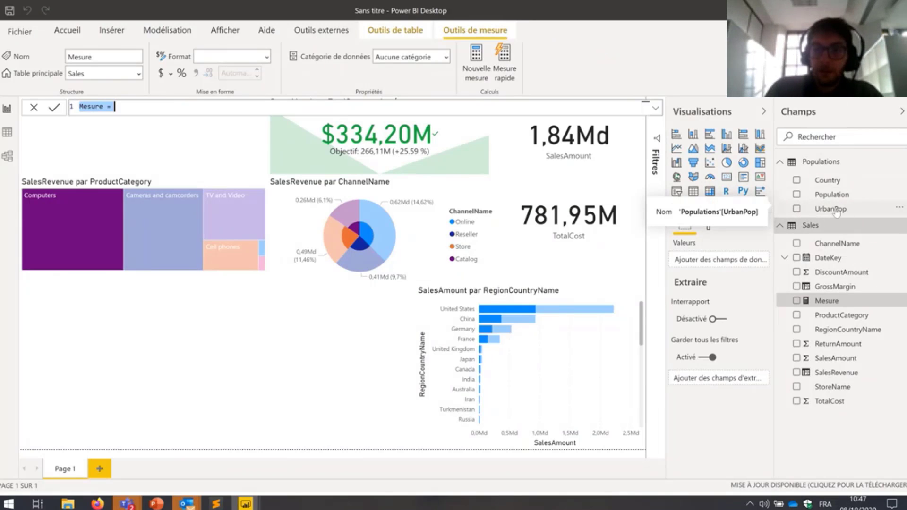
left_click(141, 108)
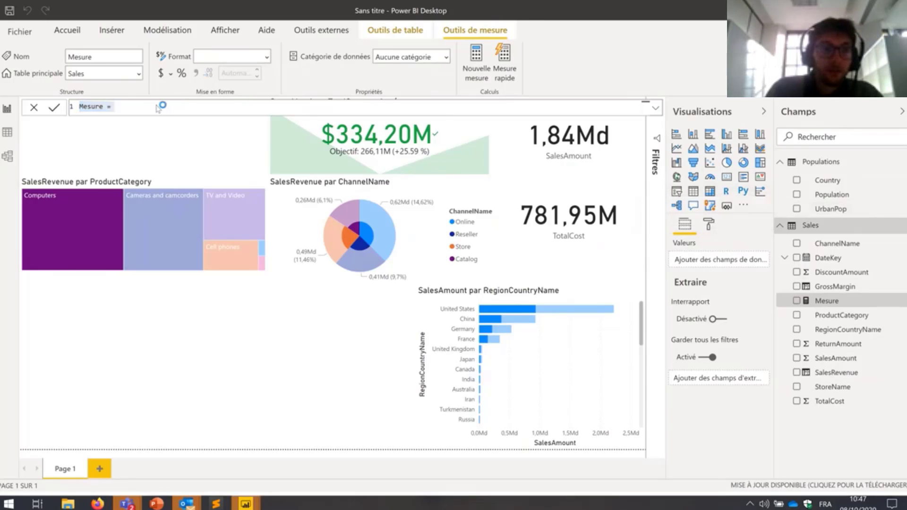
left_click(205, 131)
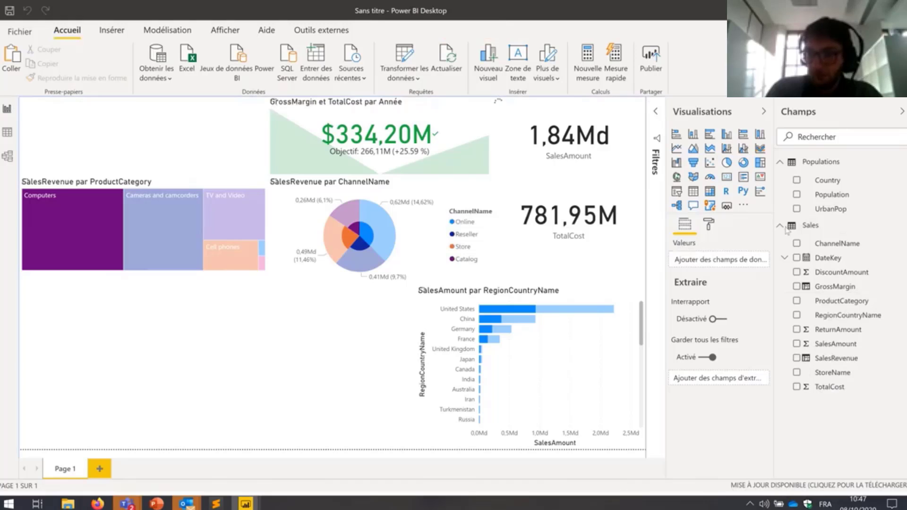
Step: Create a new measure in the Sales table and name it %SalesPerInhabitent
left_click(903, 225)
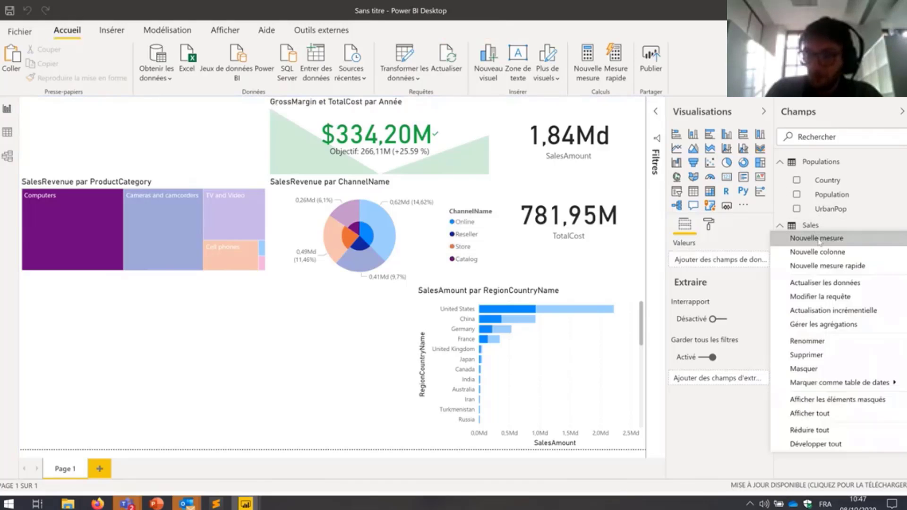
left_click(813, 238)
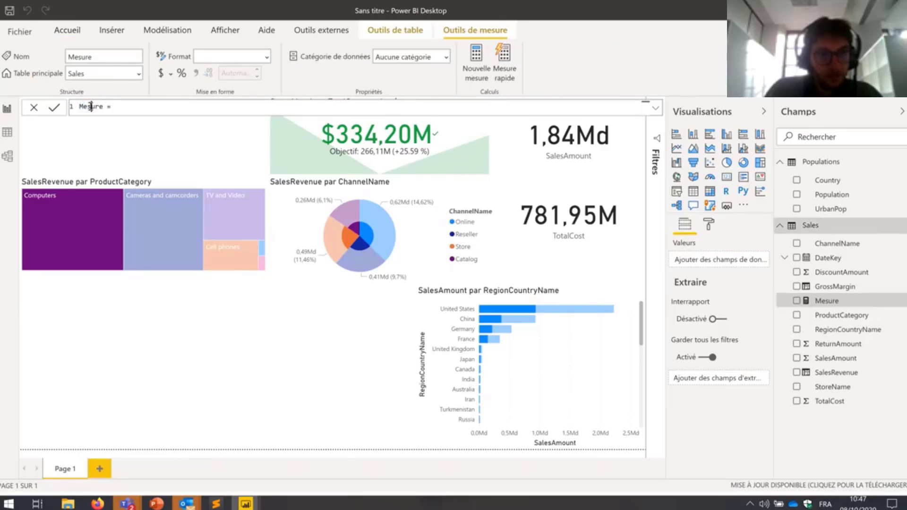
double_click(91, 107)
type("S")
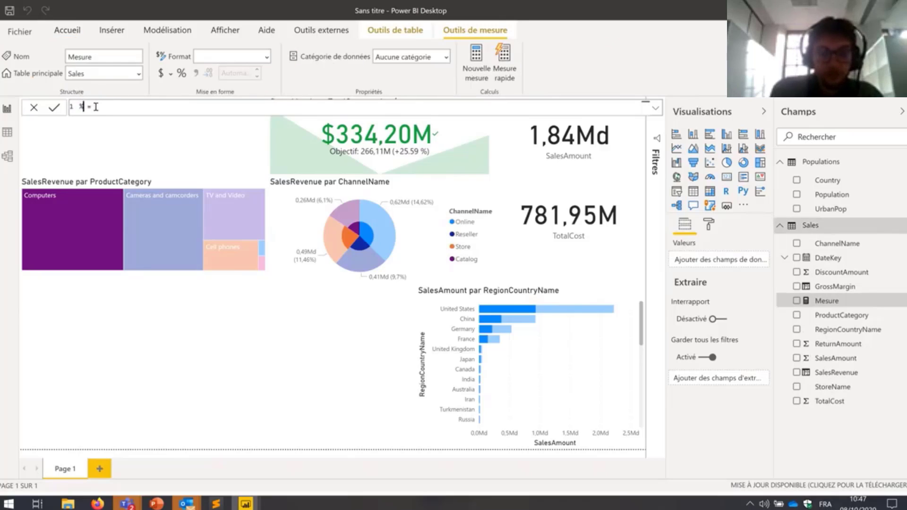
type("SalesPerIn")
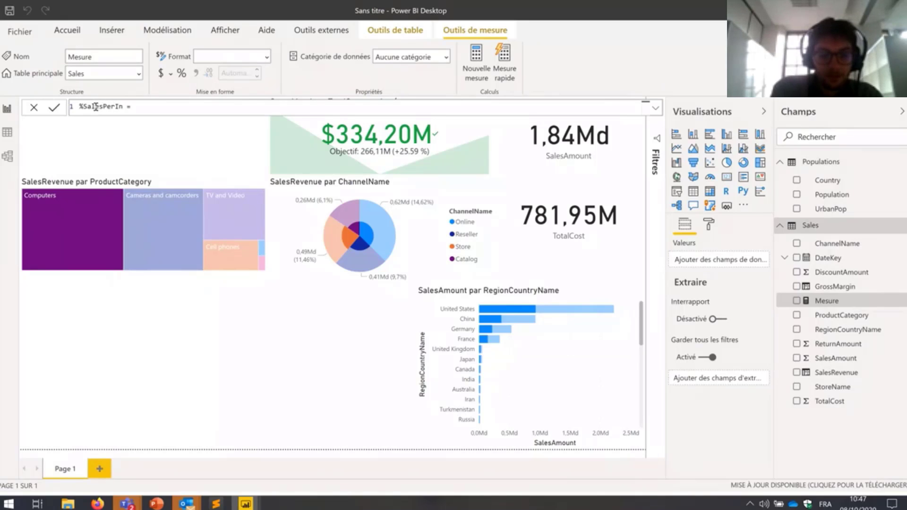
type("habitent")
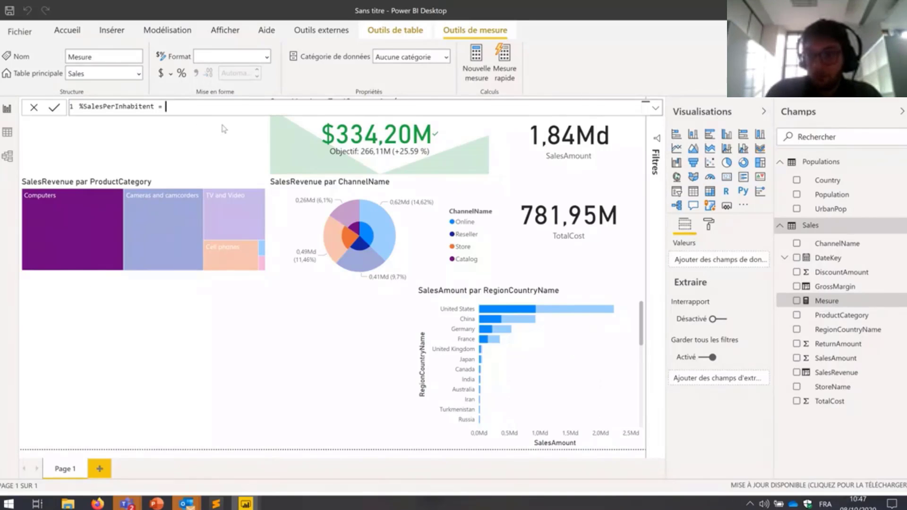
Step: Start the measure's formula with SUM(Sales[SalesAmount]), correcting the mistyped column reference
type("UM(")
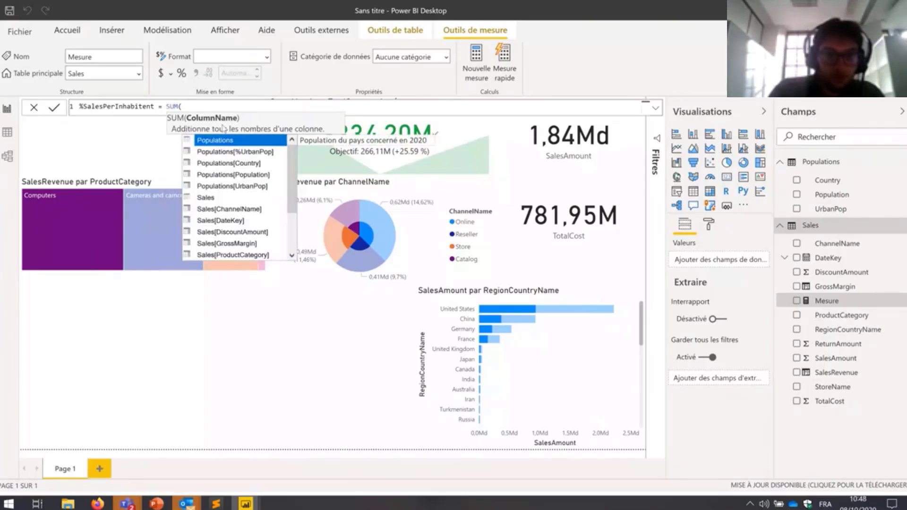
key("Escape")
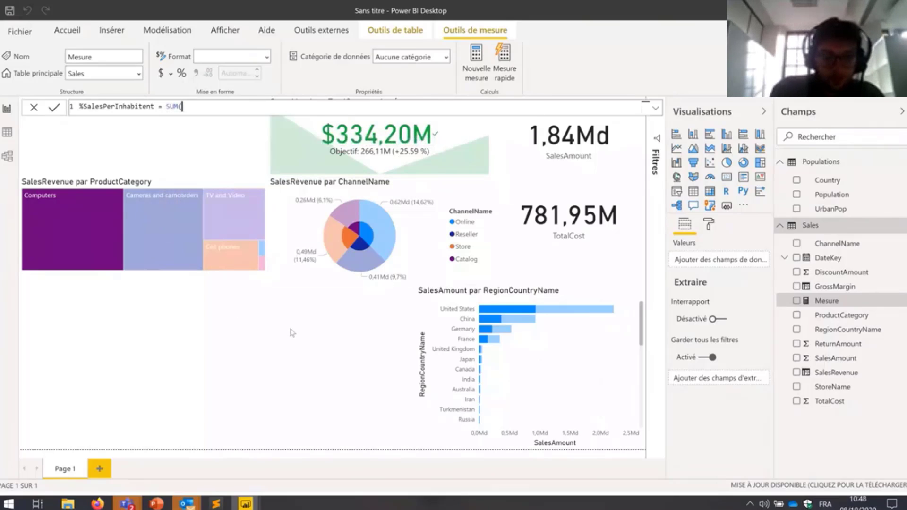
type("SAale")
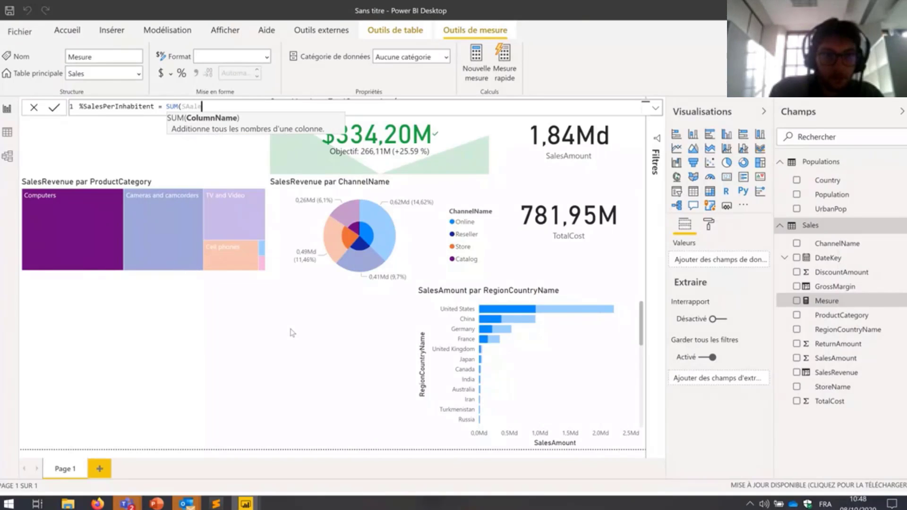
key("BackSpace")
key("BackSpace")
type("alesAm")
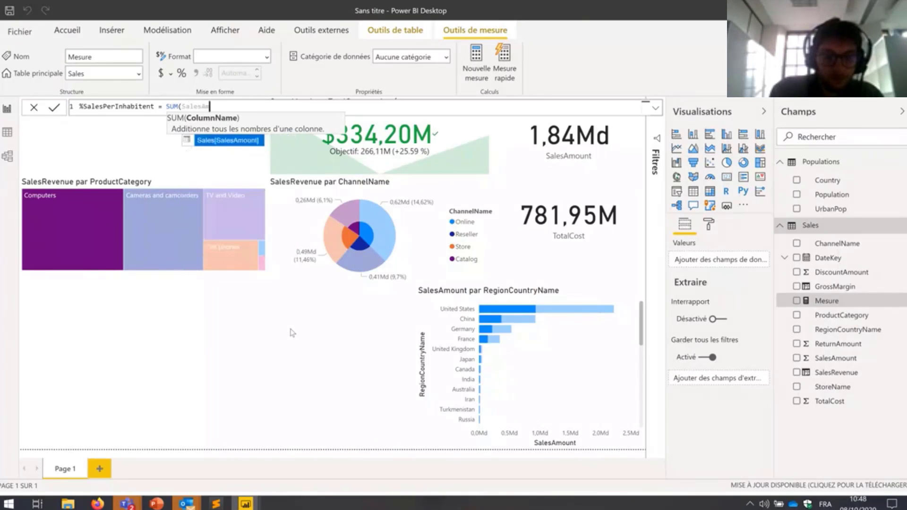
type("out")
key("Return")
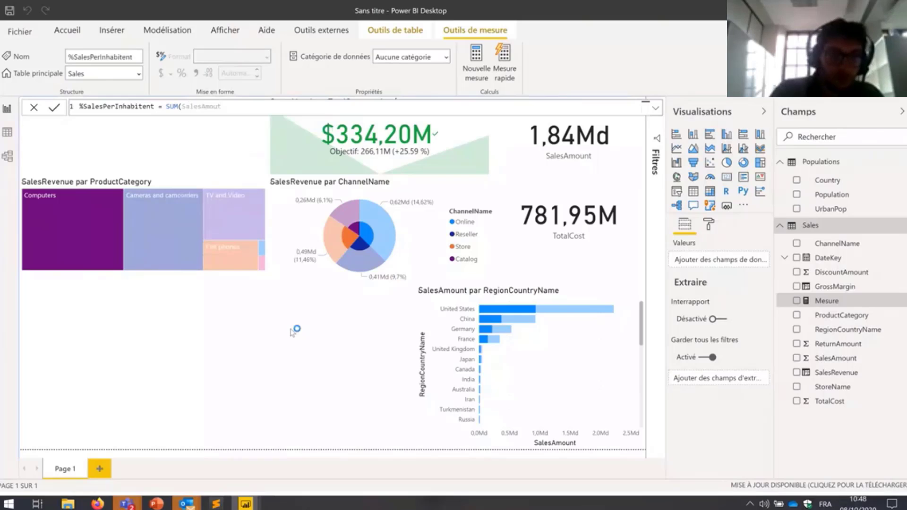
double_click(200, 107)
type("SalesAm")
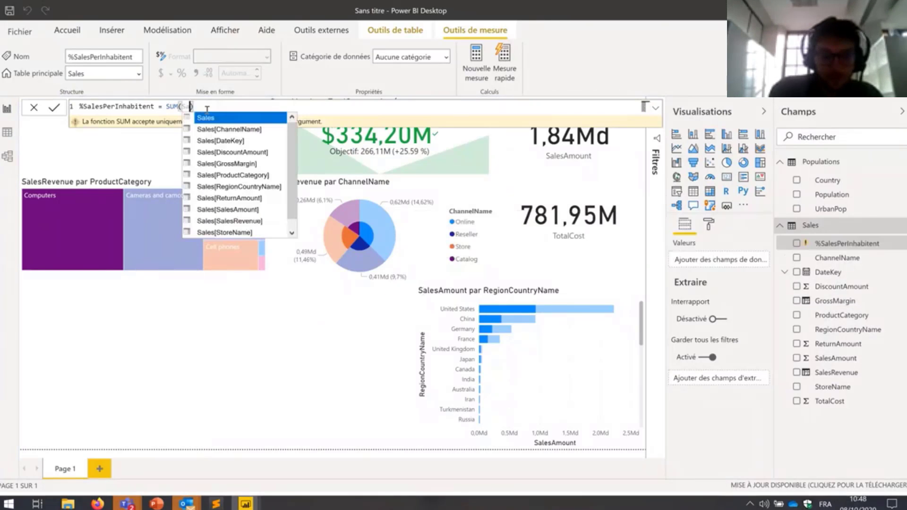
type("ount")
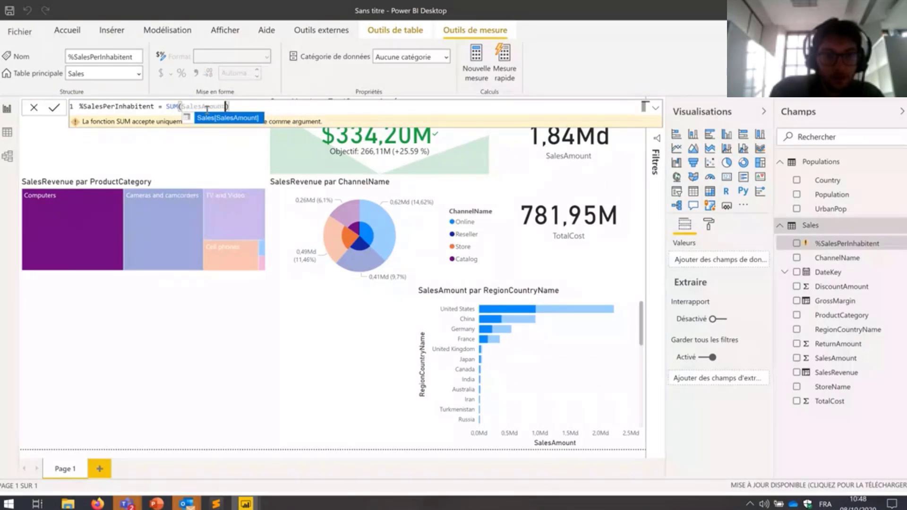
key("Tab")
left_click(280, 106)
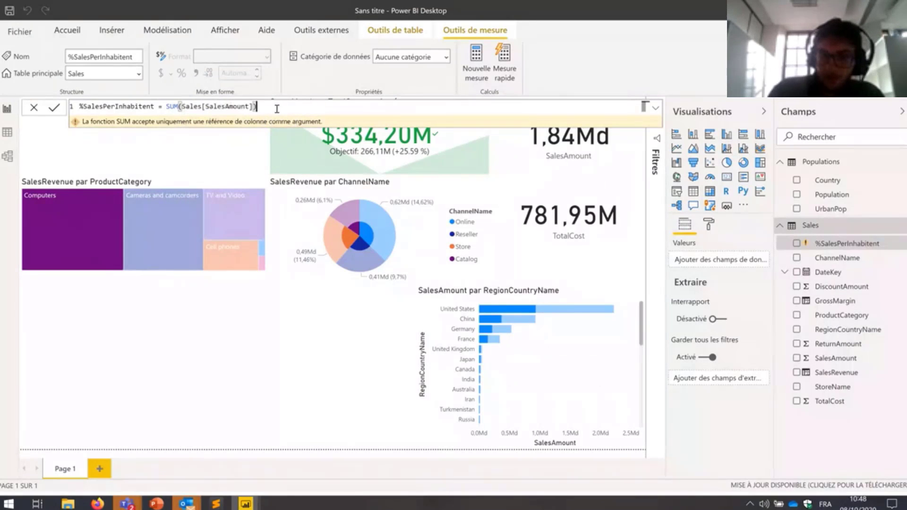
Step: Divide the sales sum by SUM(Populations[UrbanPop]) and commit the measure's formula
type("/")
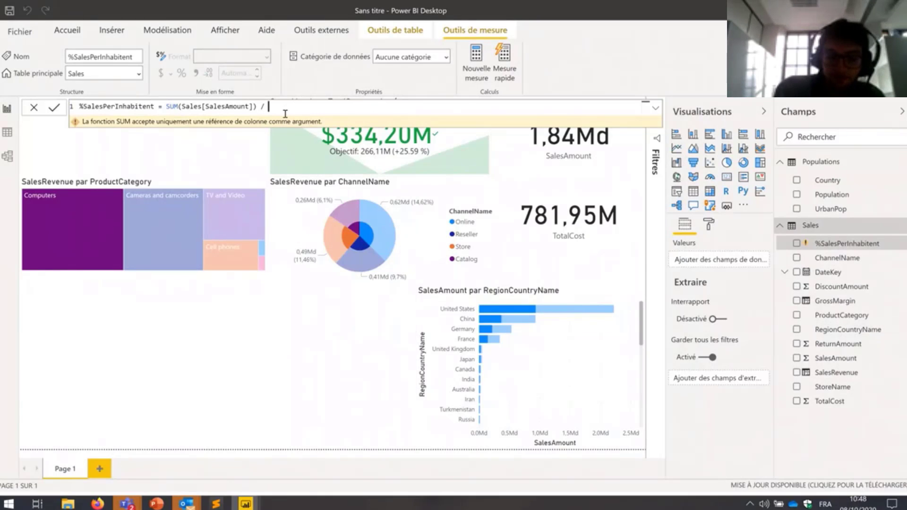
type("SU")
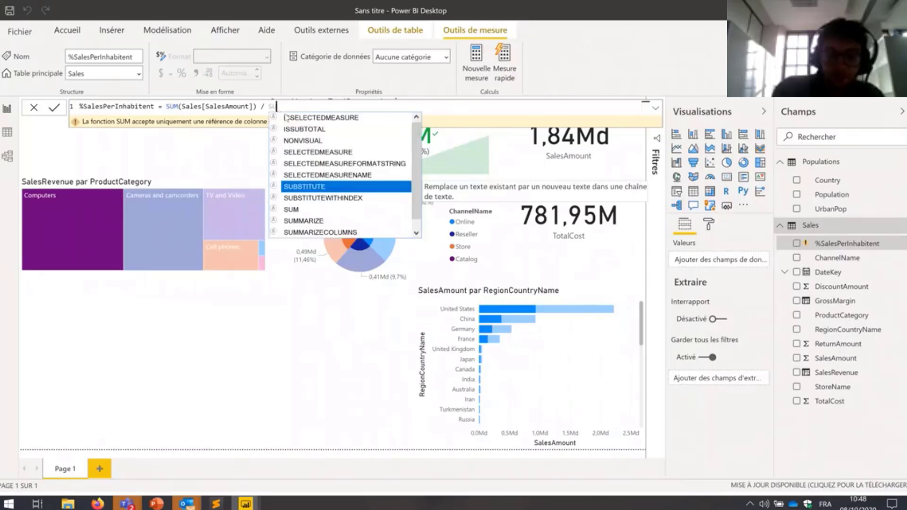
type("M(")
key("BackSpace")
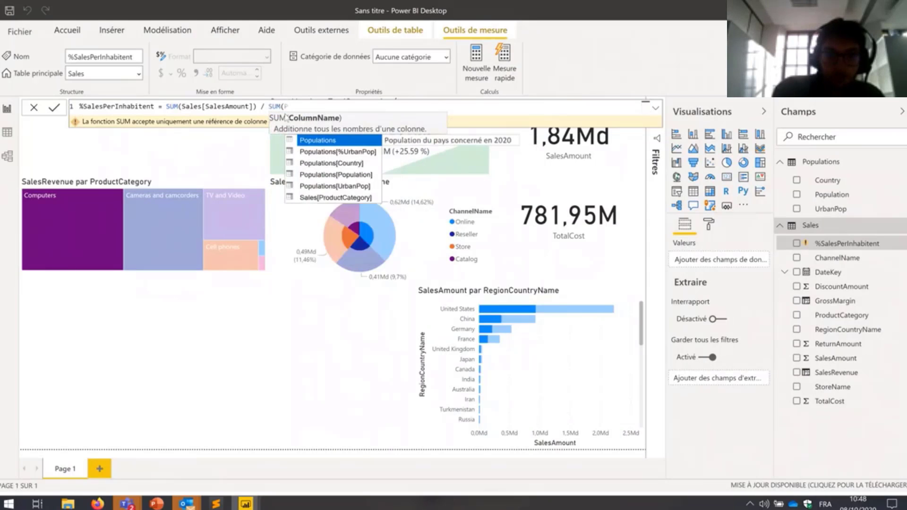
key("Down")
key("Down")
key("Down")
key("Down")
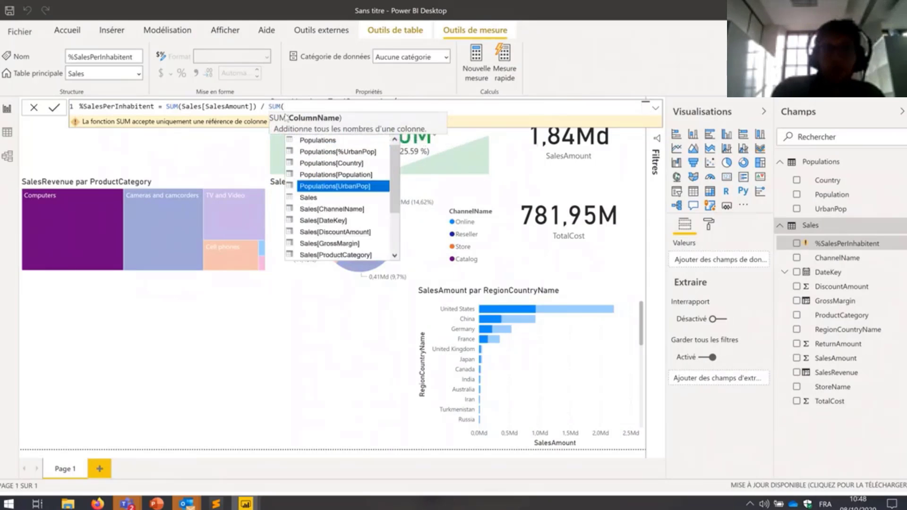
key("Tab")
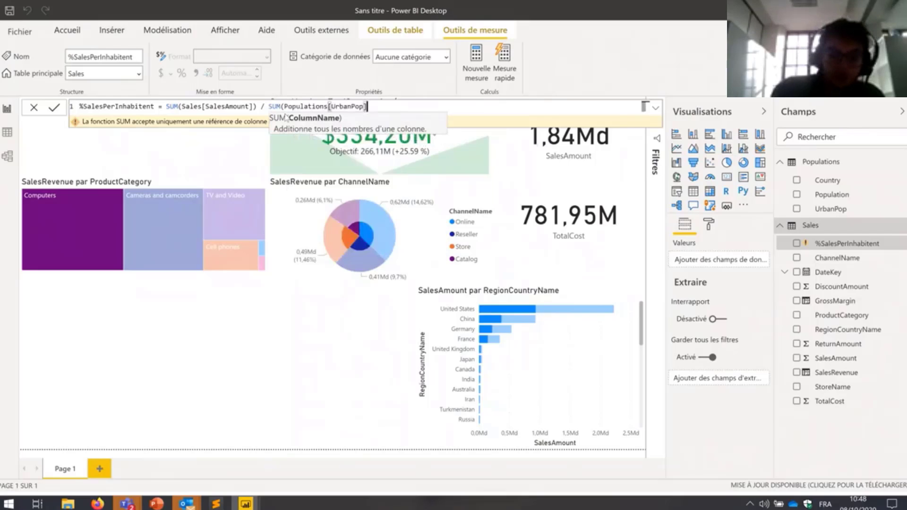
type(")")
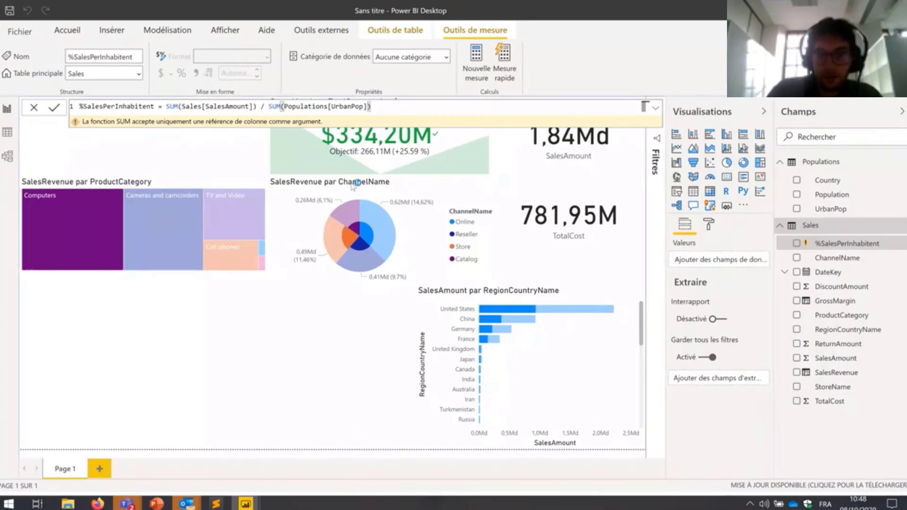
key("Return")
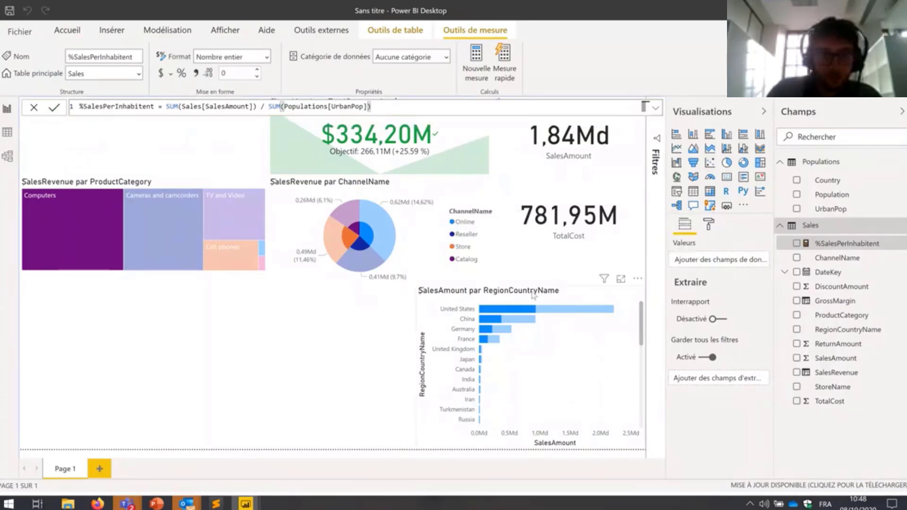
Step: Format the %SalesPerInhabitent measure as Devise with the currency symbol $ Anglais (États-Unis)
left_click(264, 57)
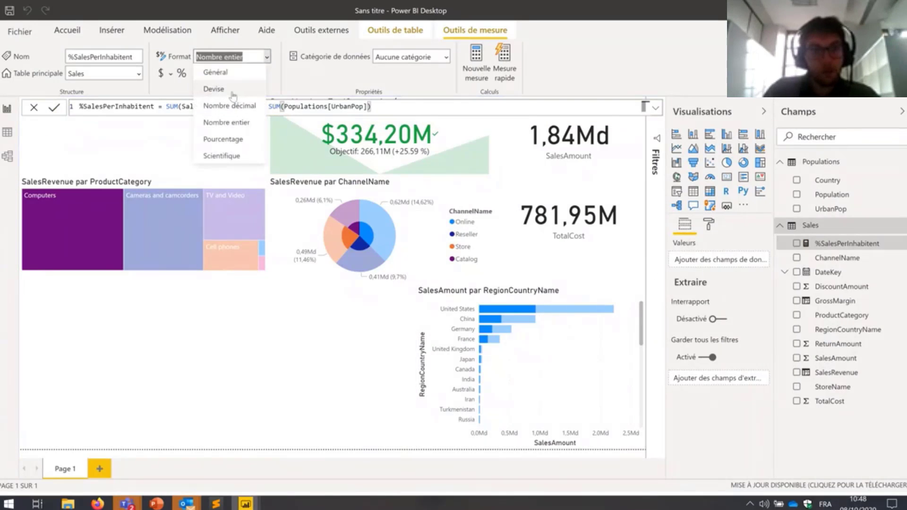
left_click(183, 101)
left_click(161, 72)
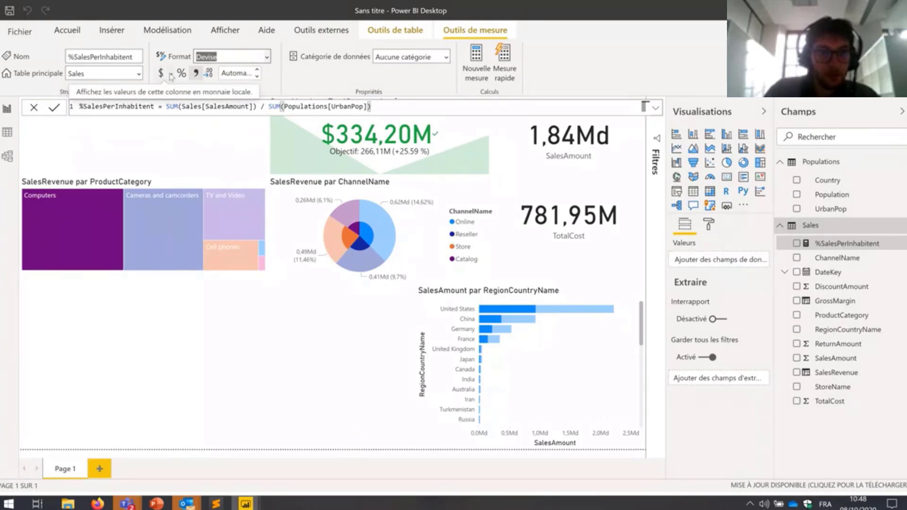
left_click(171, 74)
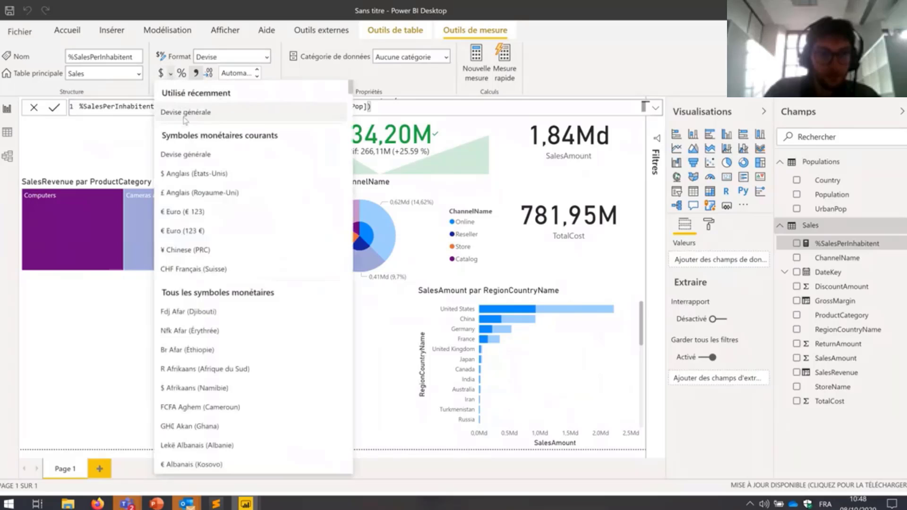
left_click(170, 175)
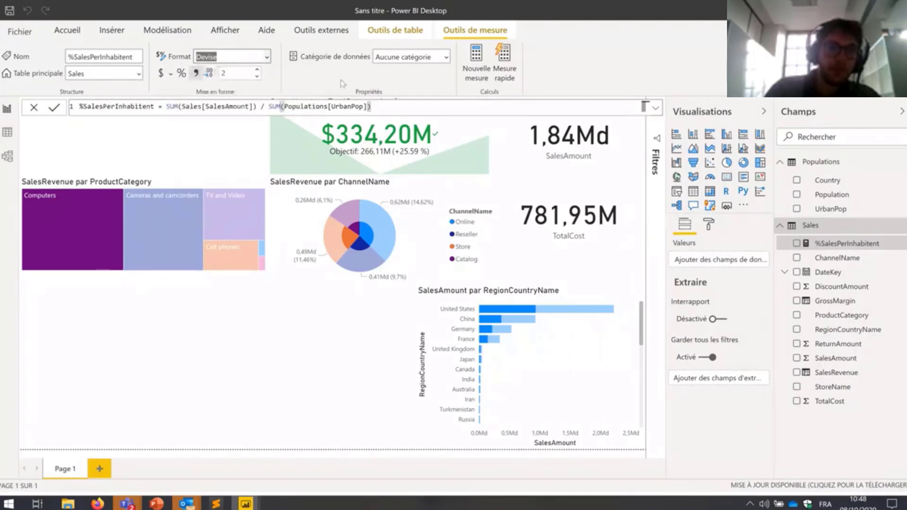
left_click(228, 78)
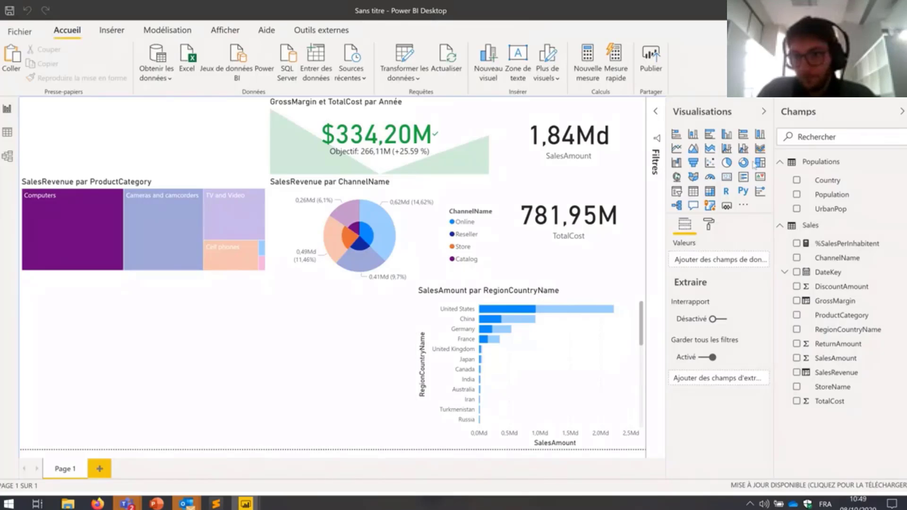
Step: Add a table with Country and %SalesPerInhabitent beneath the treemap, and read the details of its display error
left_click_drag(693, 243, 695, 259)
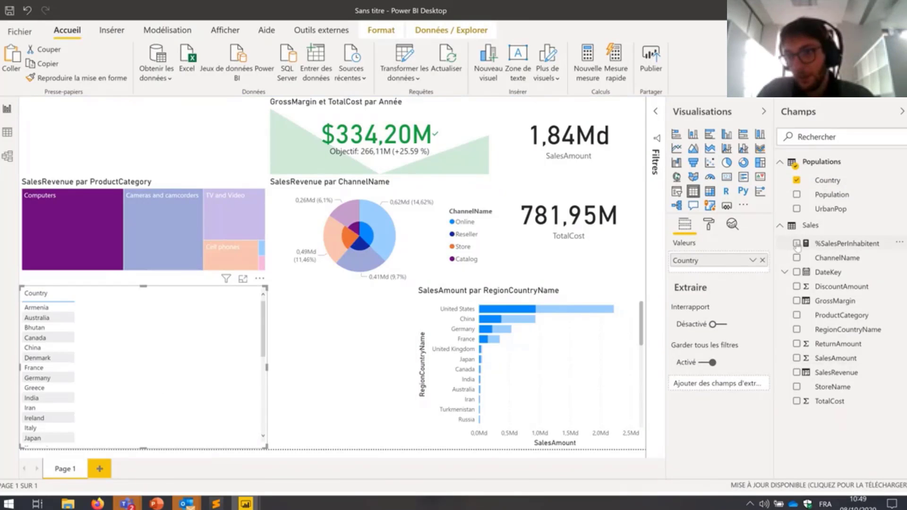
left_click_drag(737, 245, 713, 269)
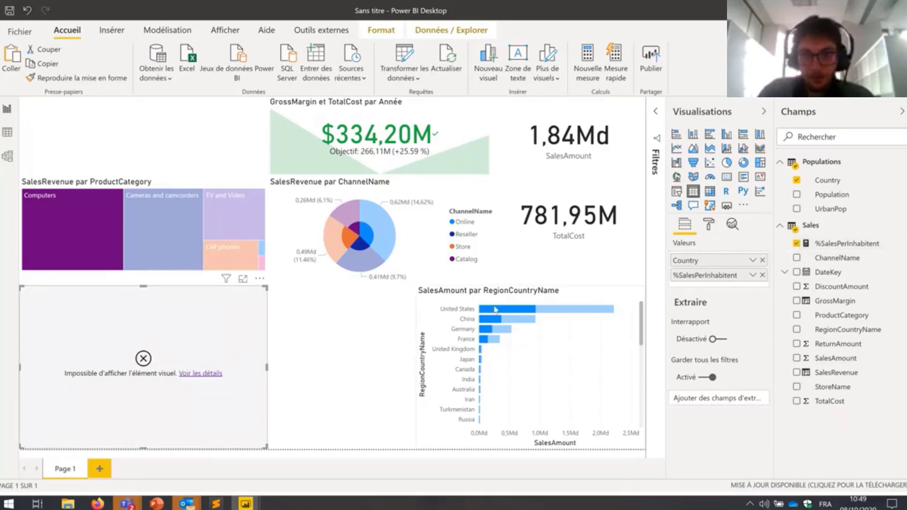
left_click(204, 373)
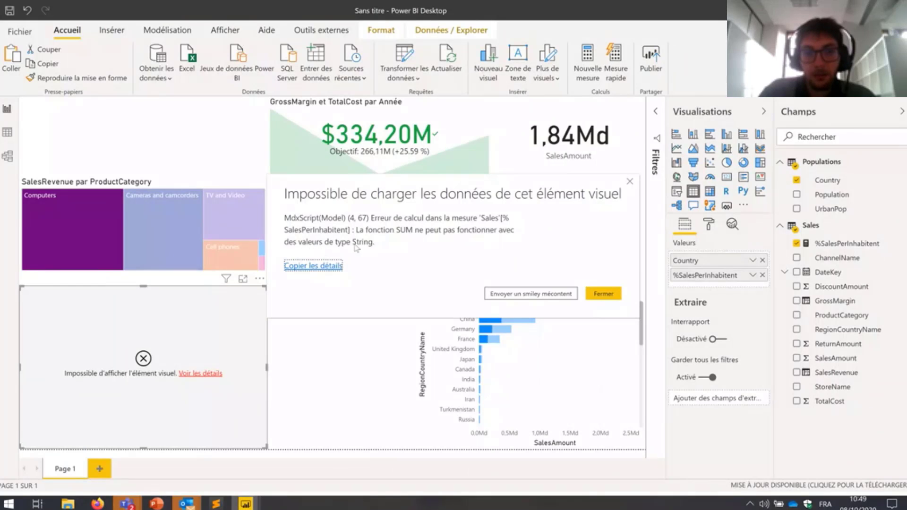
left_click(604, 295)
Step: Change the data type of the UrbanPop column in Populations to Nombre entier and accept the conversion
left_click(830, 209)
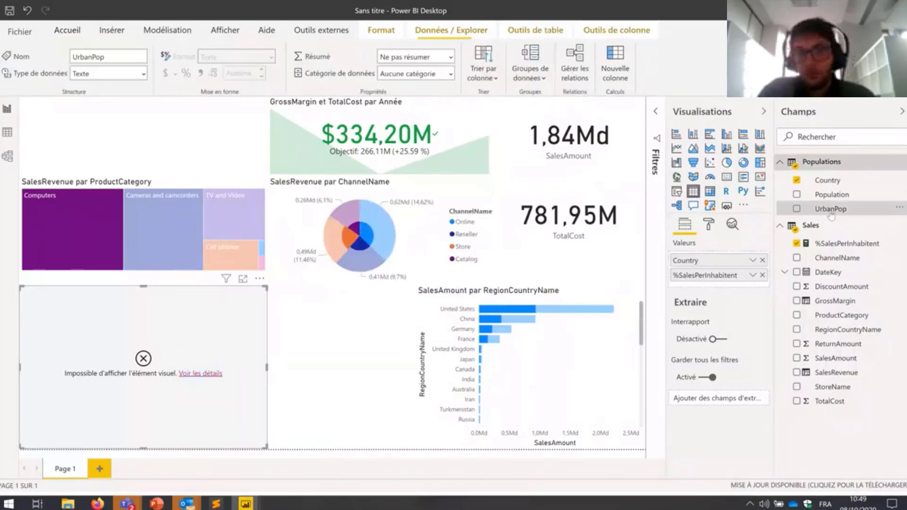
left_click(143, 74)
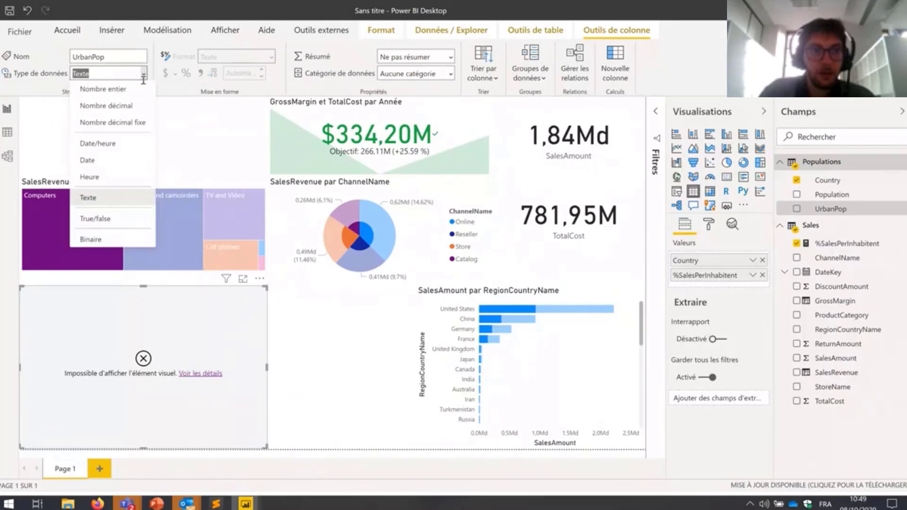
left_click(120, 94)
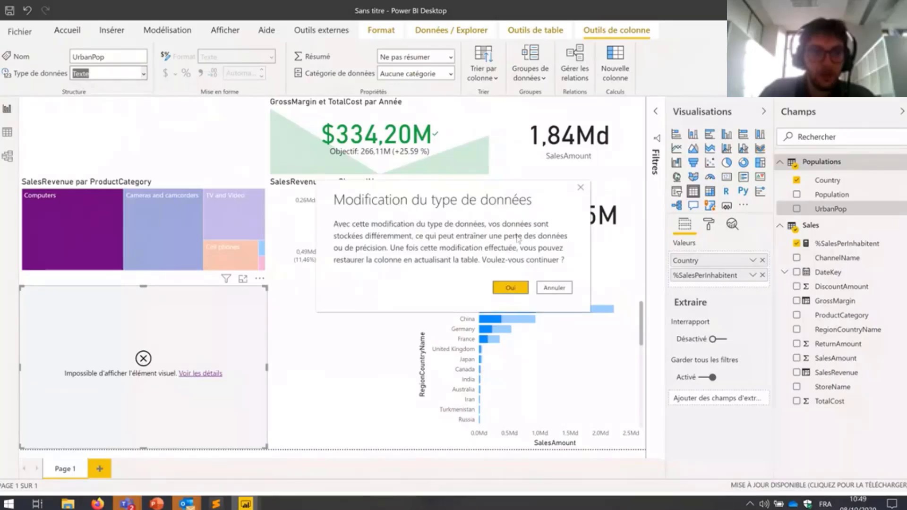
left_click(511, 289)
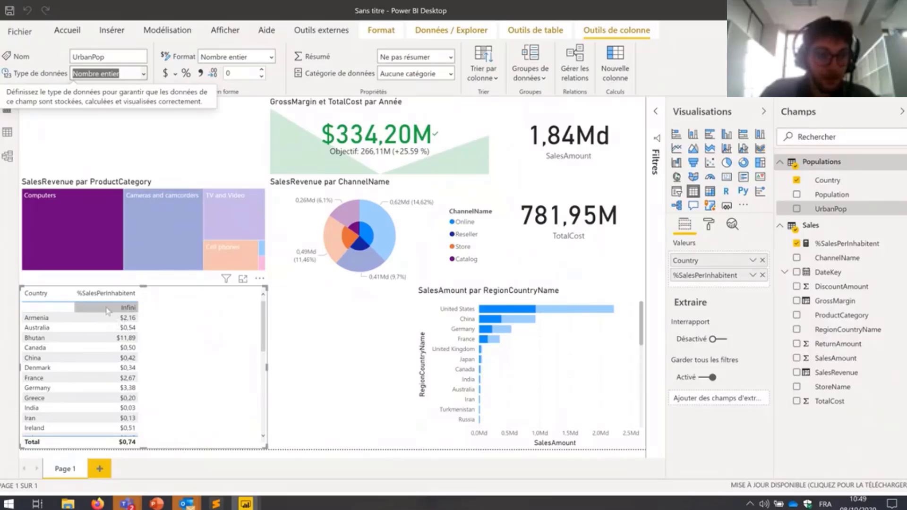
Step: Look through the country table's rows and sort them by %SalesPerInhabitent in descending order
scroll(108, 331, "down", 8)
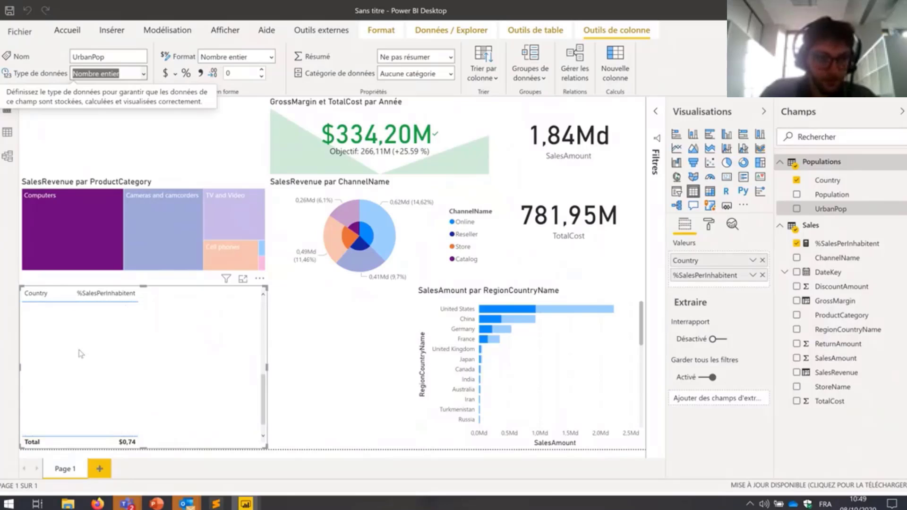
left_click(124, 296)
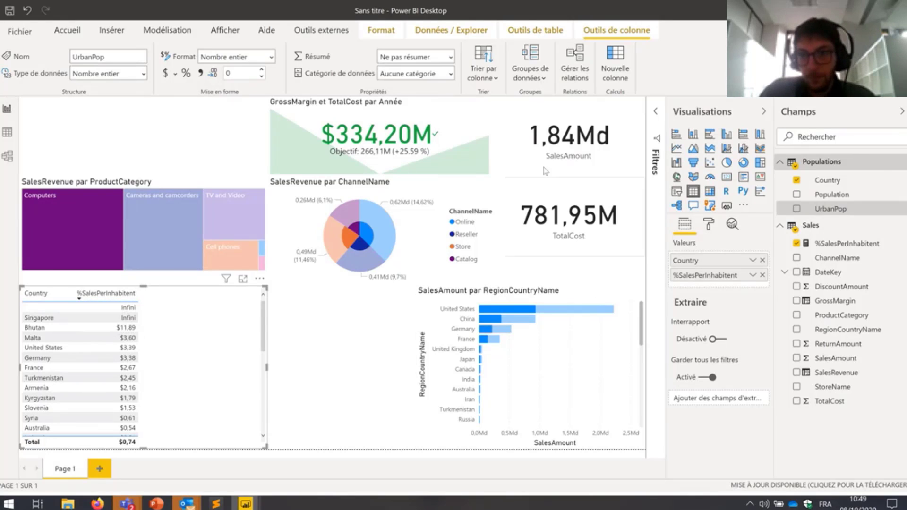
Step: Filter the country table on %SalesPerInhabitent with the condition n'est pas vide and apply it
left_click(656, 112)
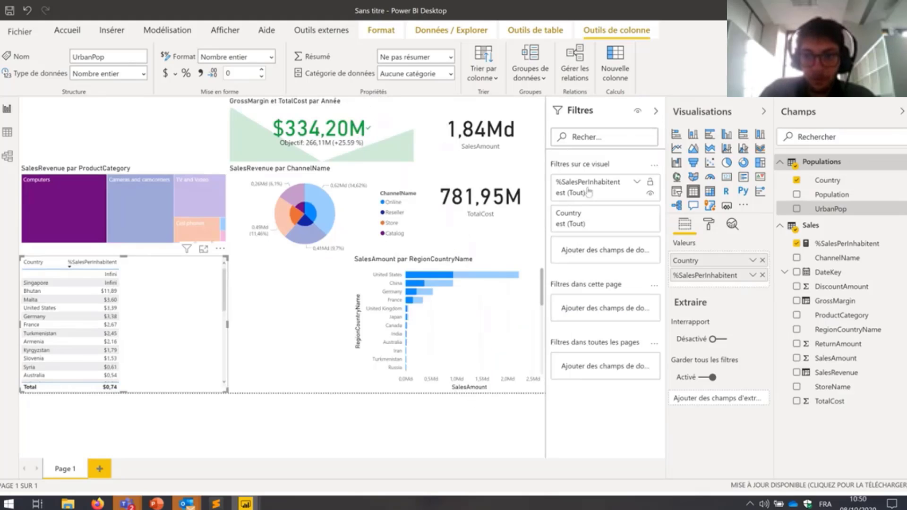
left_click(635, 184)
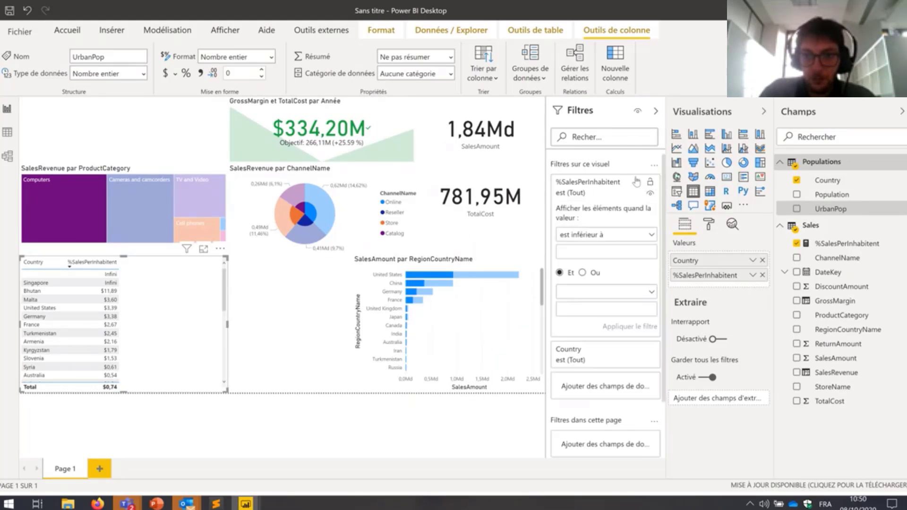
left_click(600, 236)
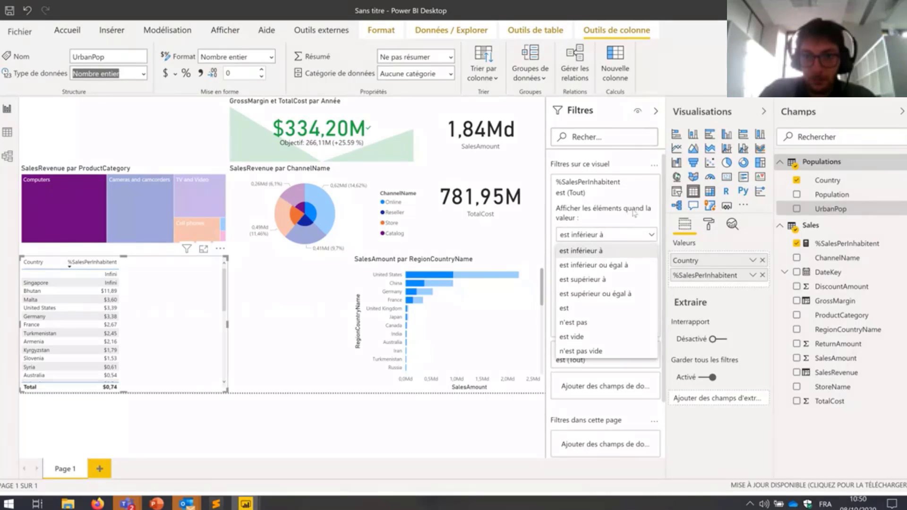
left_click(604, 204)
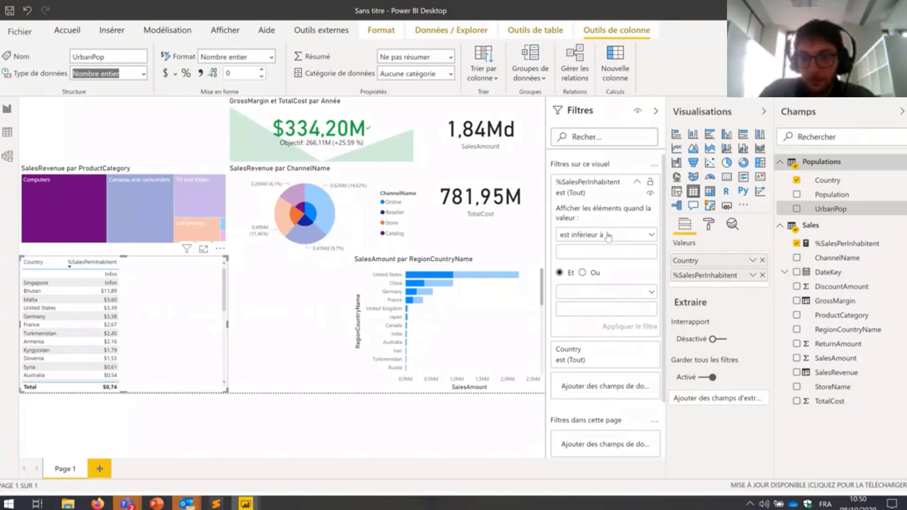
left_click(593, 250)
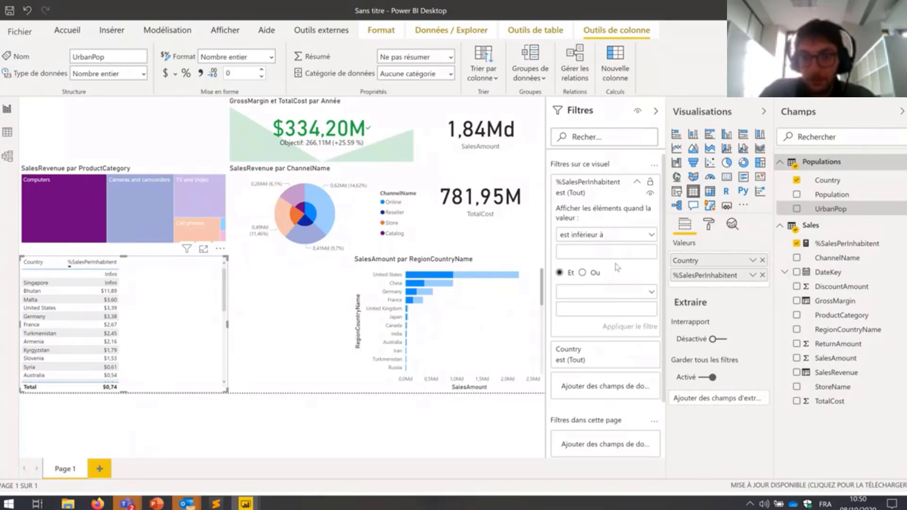
left_click(602, 236)
left_click(594, 353)
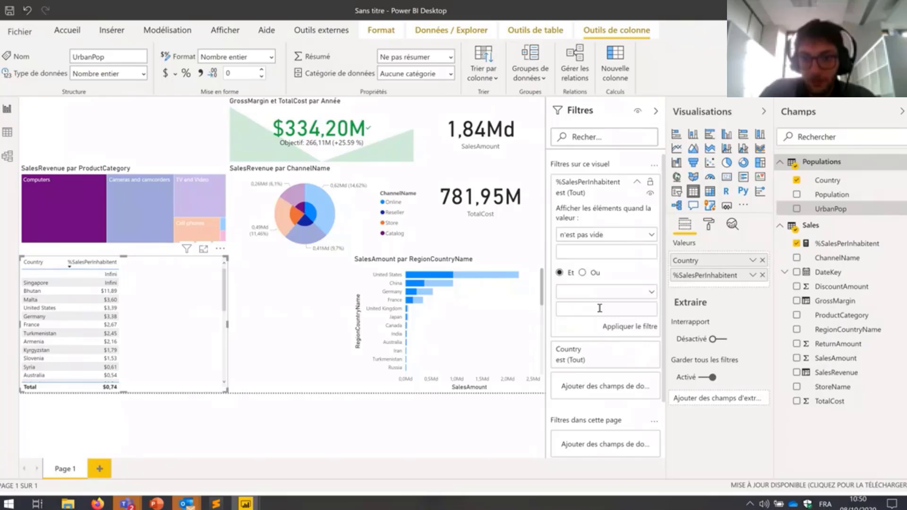
left_click(625, 330)
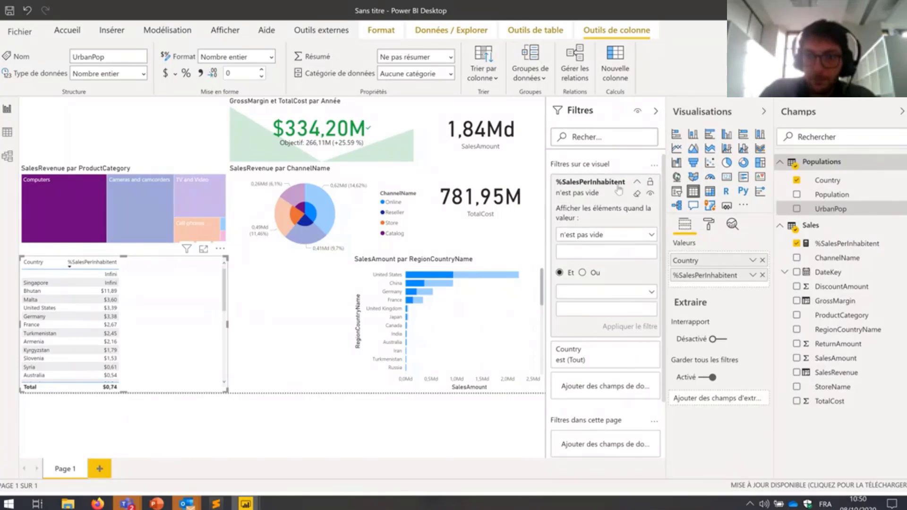
Step: Add a second %SalesPerInhabitent condition, est inférieur à 100, joined with Et, and apply the filter to the country table
left_click(596, 293)
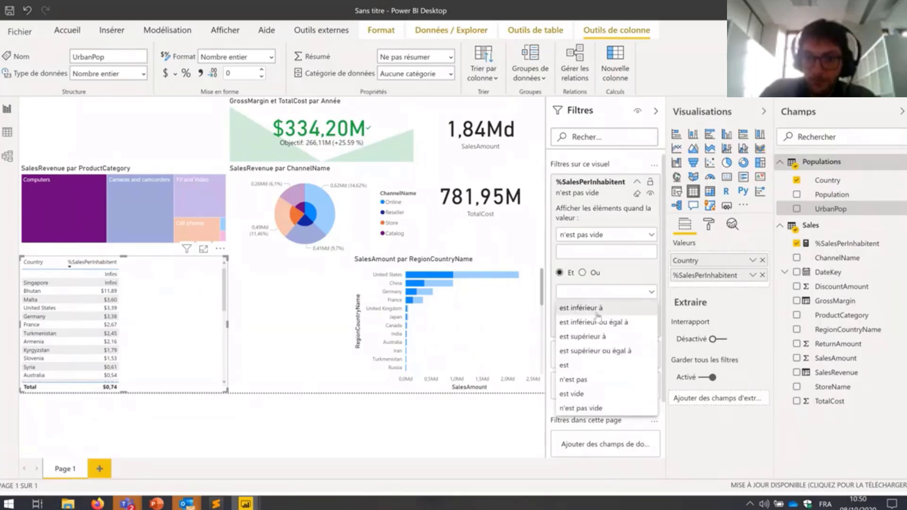
left_click(598, 309)
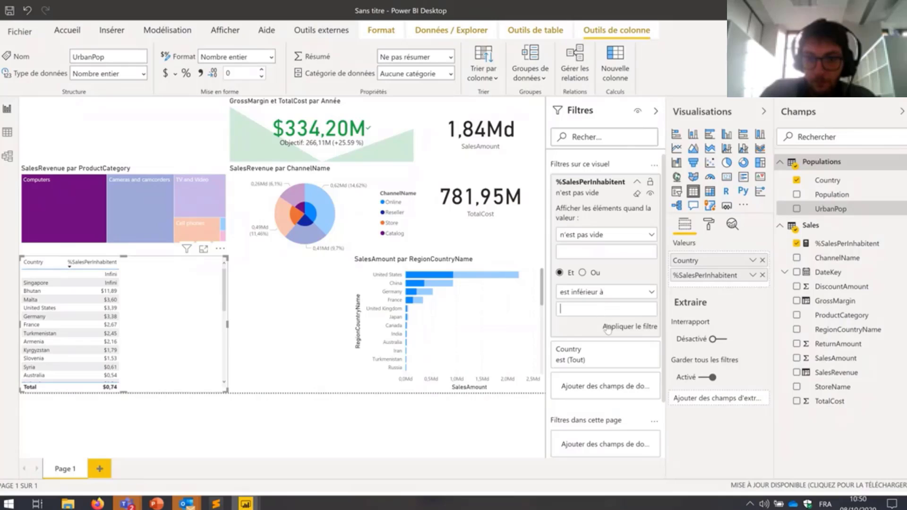
type("100")
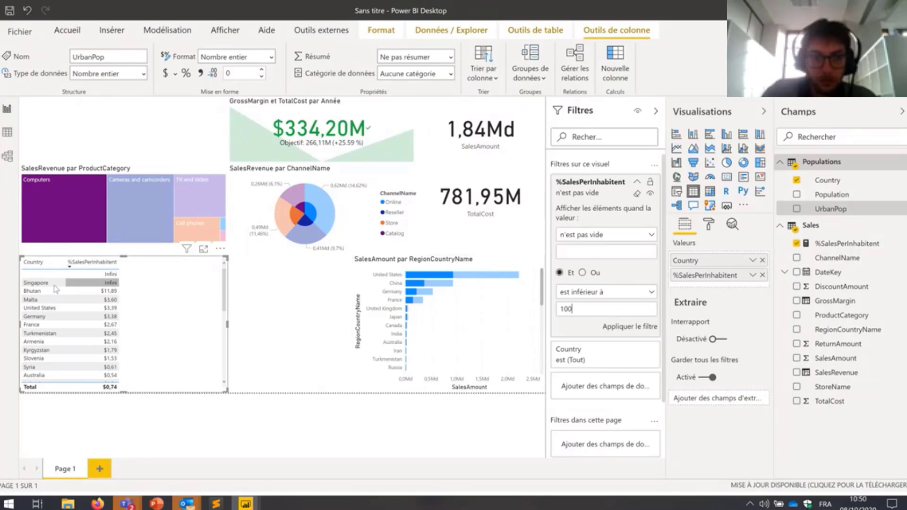
left_click(618, 330)
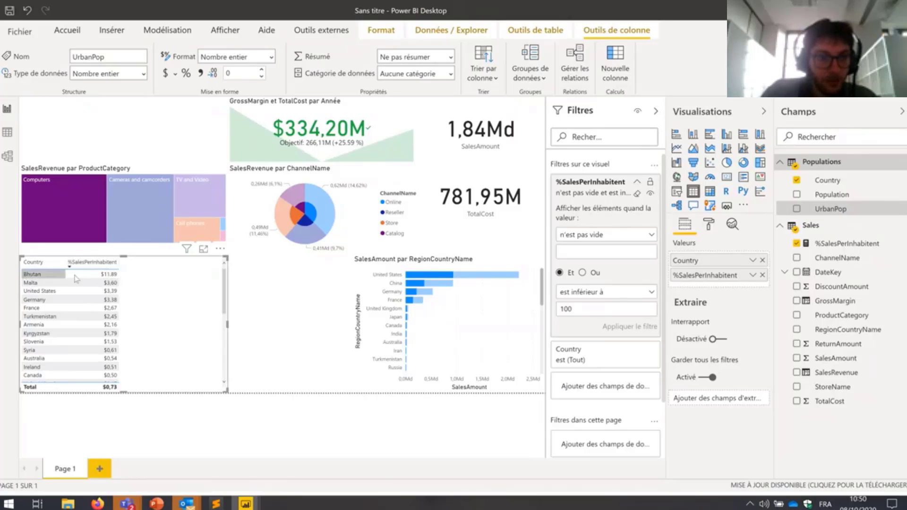
left_click(35, 274)
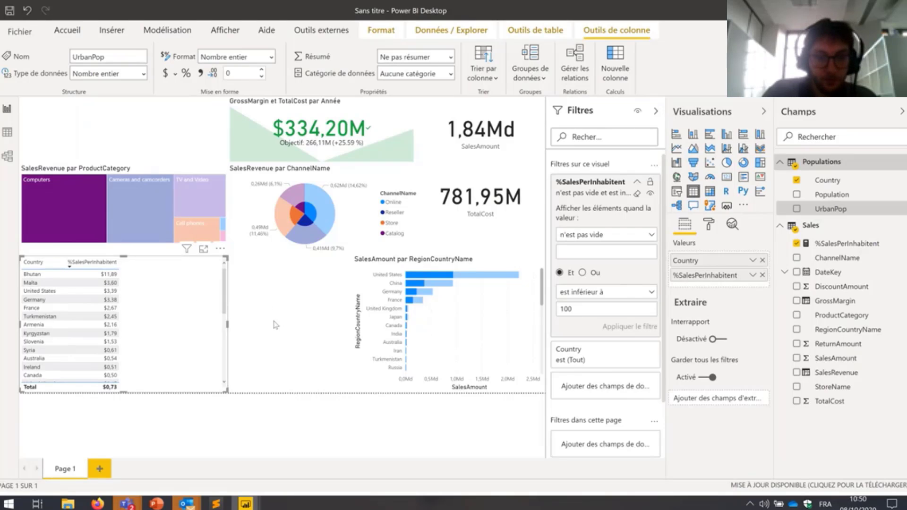
left_click(369, 338)
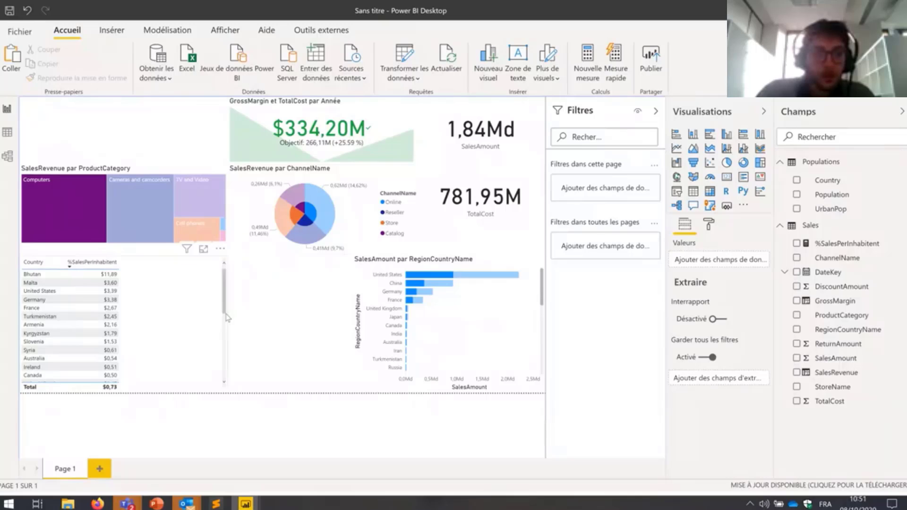
Step: Narrow the country table to fit its two columns, and clear the product category highlighting from the treemap
left_click_drag(229, 316, 142, 324)
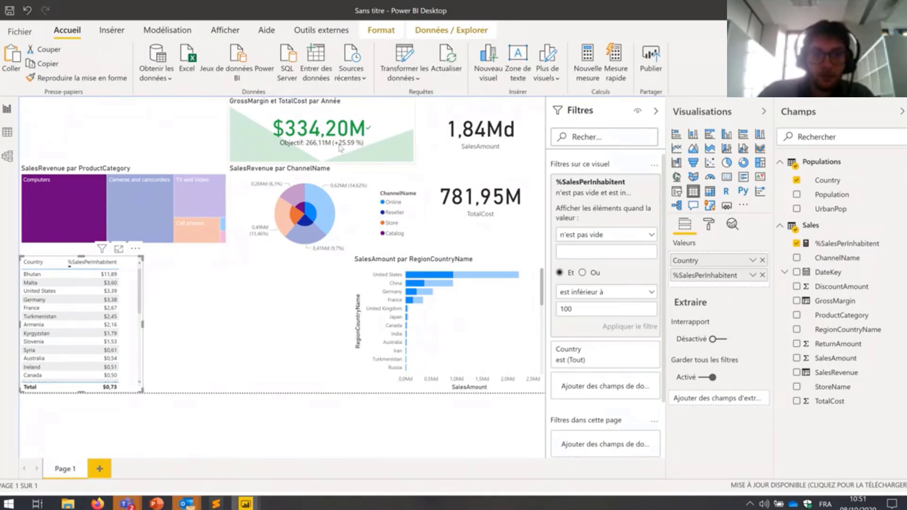
left_click(299, 121)
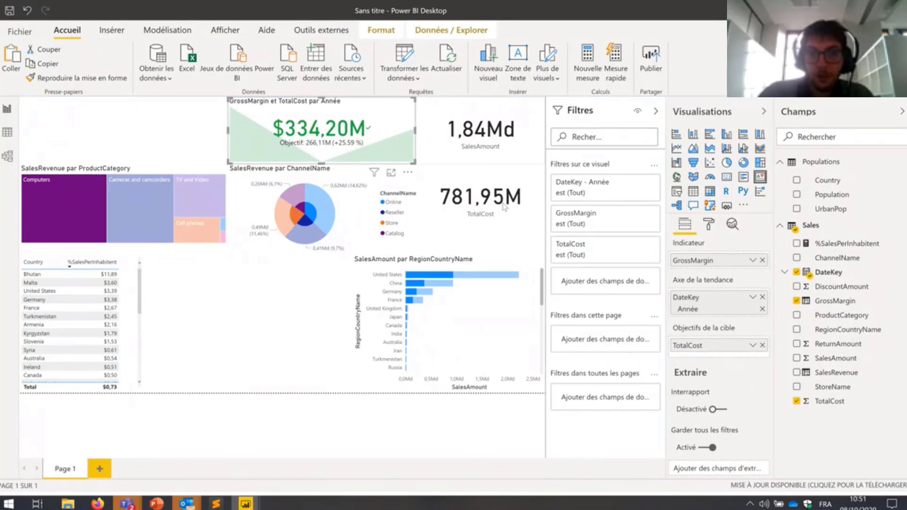
left_click(504, 207)
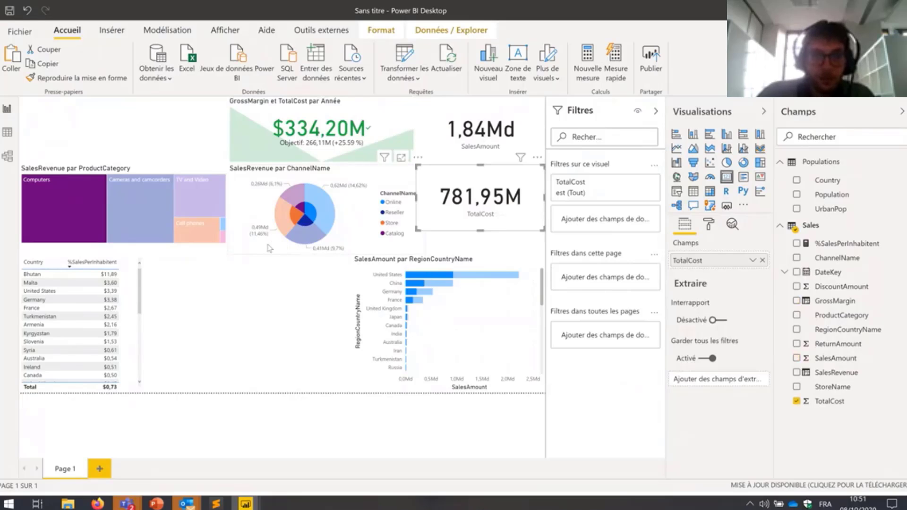
left_click(133, 207)
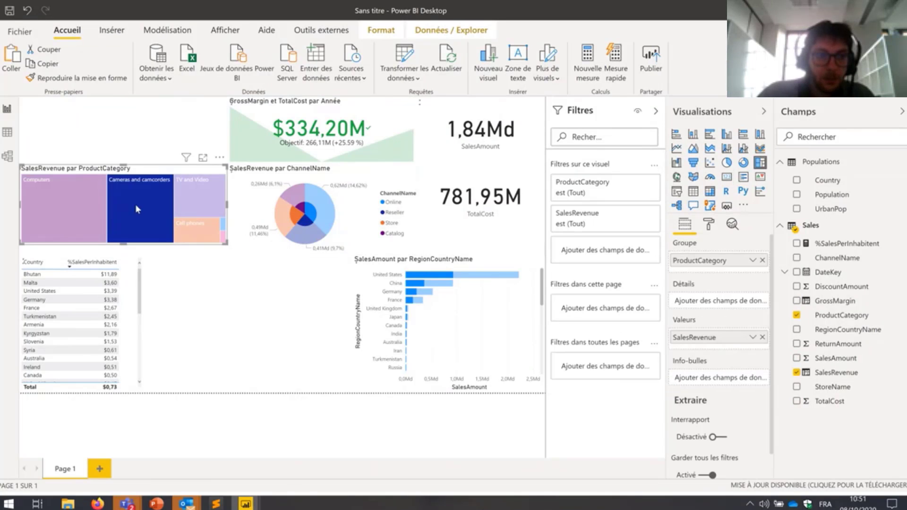
left_click(131, 208)
Step: Widen the country table to match the treemap's width and collapse the filter settings
left_click(117, 343)
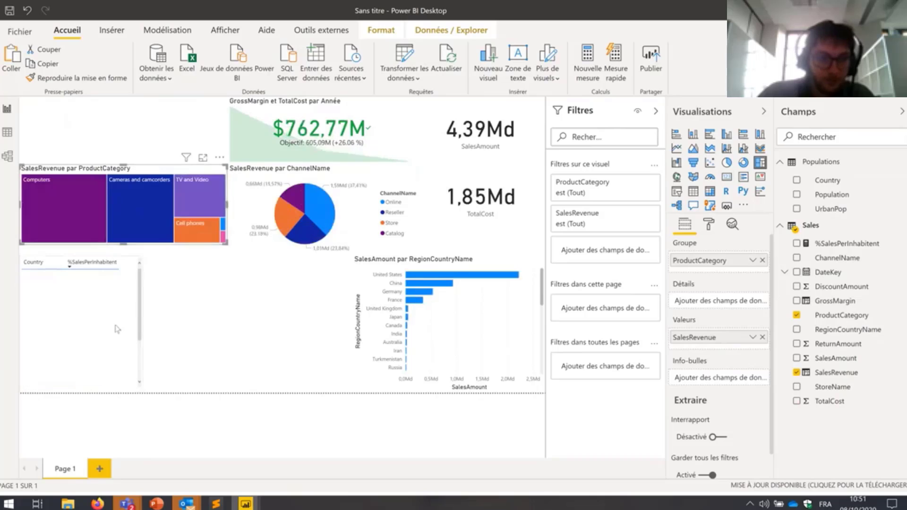
left_click(142, 324)
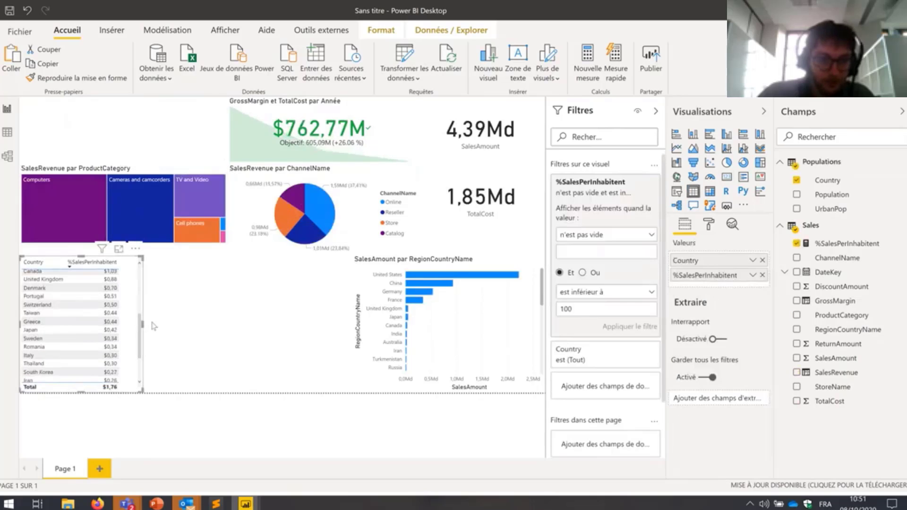
left_click_drag(142, 325, 226, 325)
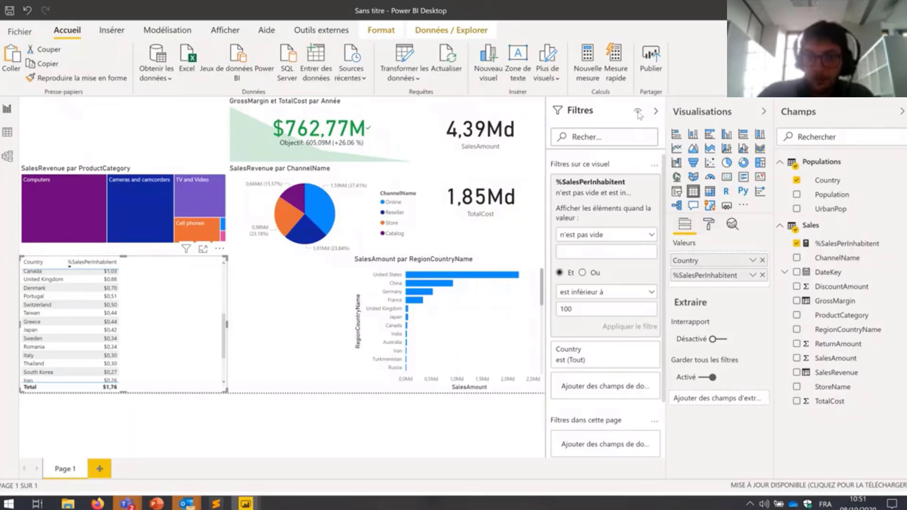
left_click(656, 114)
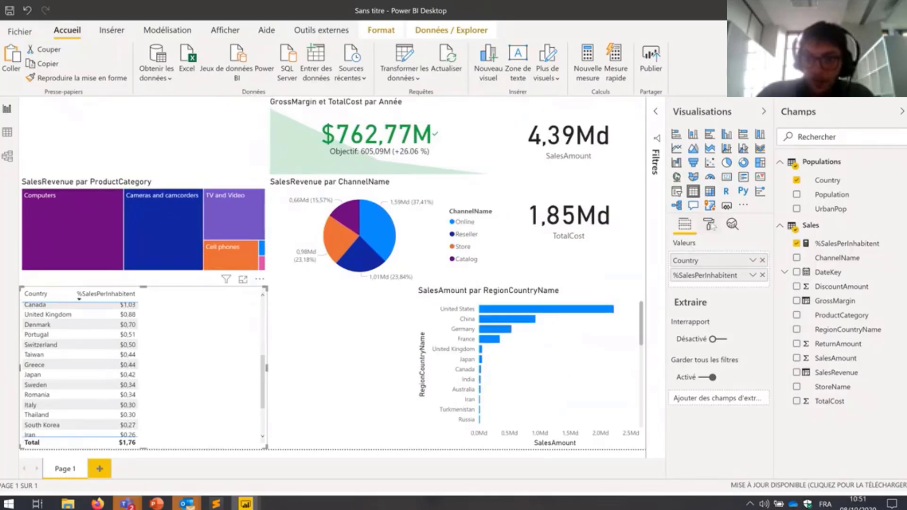
Step: Try the Condensé style on the country table, and settle on the En-tête en gras style
left_click(710, 226)
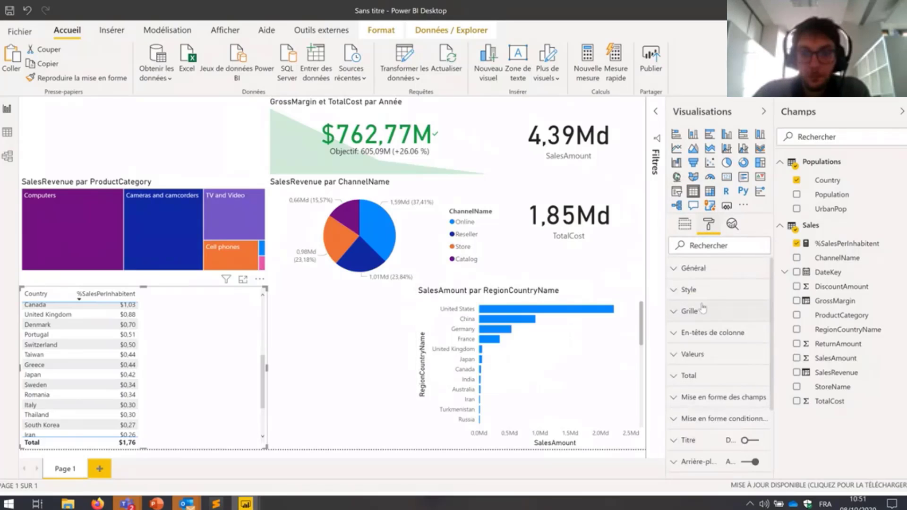
scroll(741, 283, "down", 3)
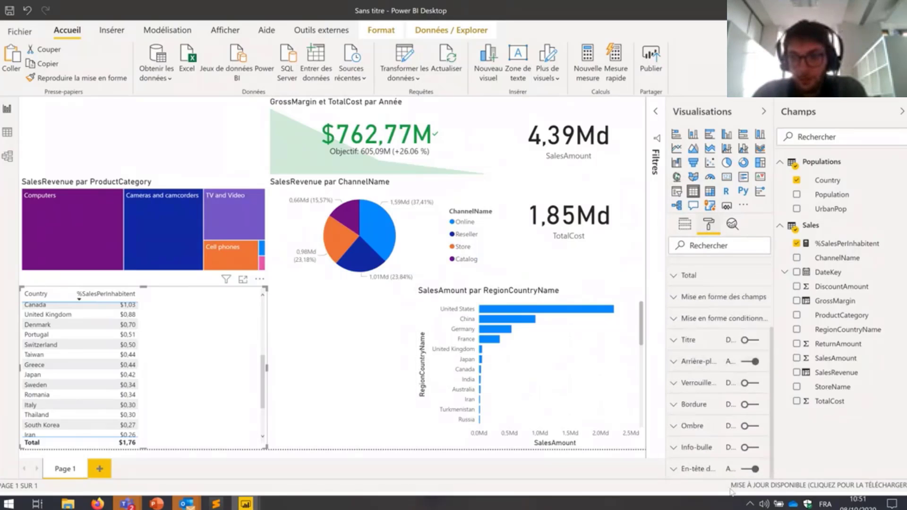
scroll(737, 402, "up", 3)
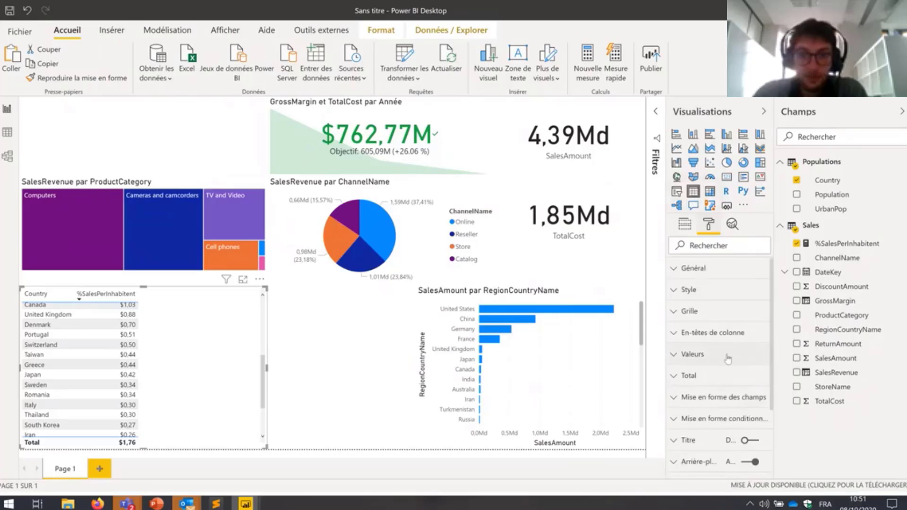
left_click(718, 292)
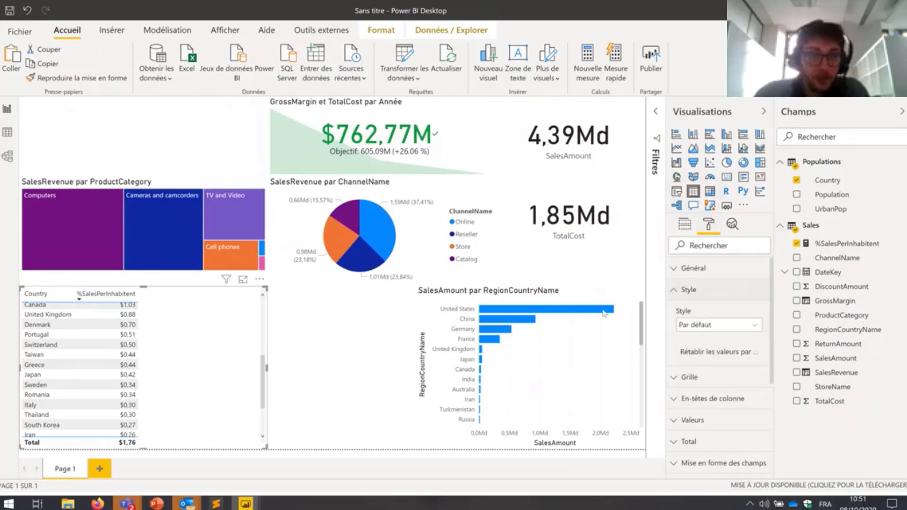
left_click(714, 327)
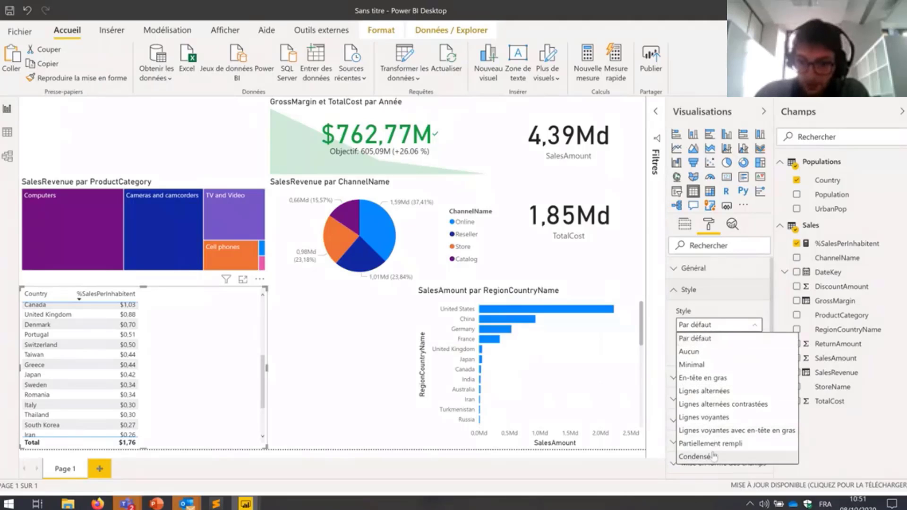
left_click(713, 456)
left_click(726, 326)
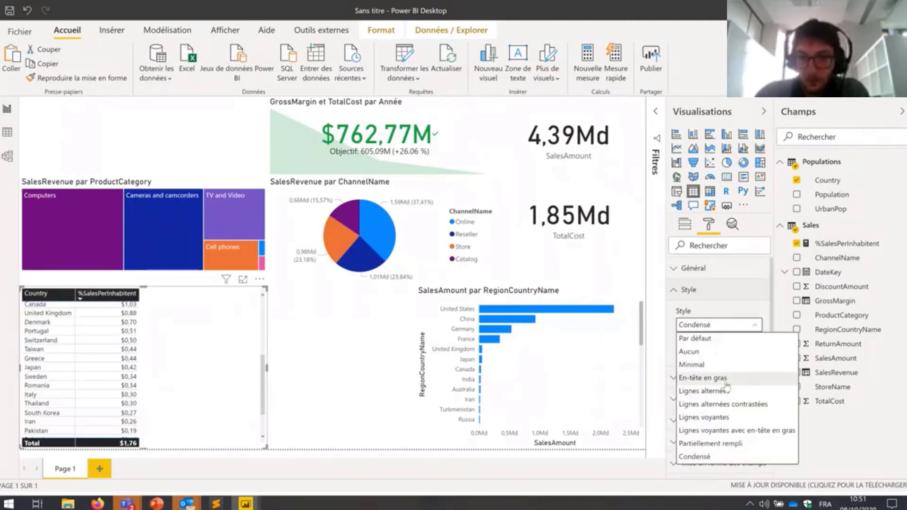
left_click(728, 379)
left_click(735, 328)
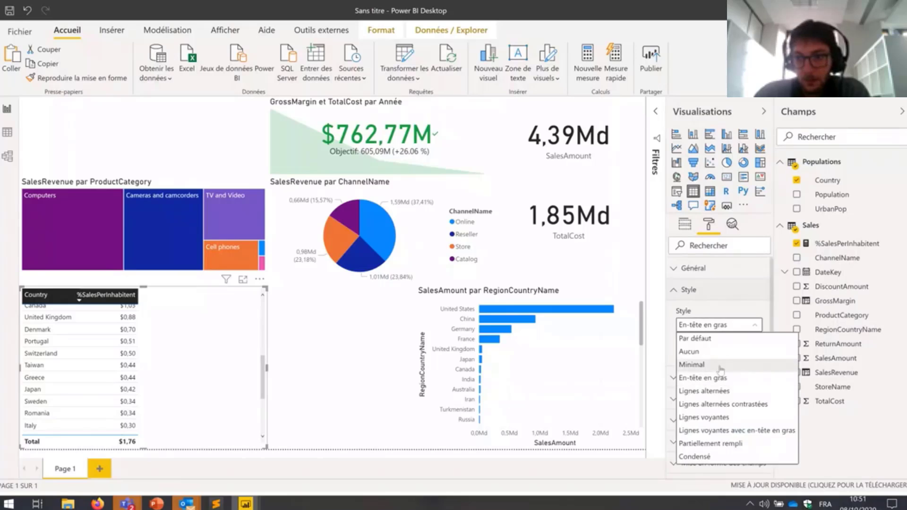
left_click(735, 378)
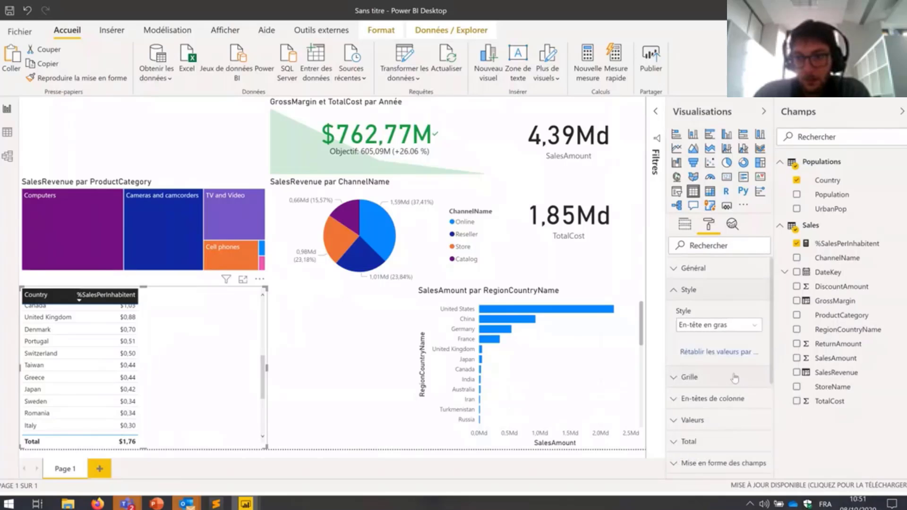
left_click(690, 290)
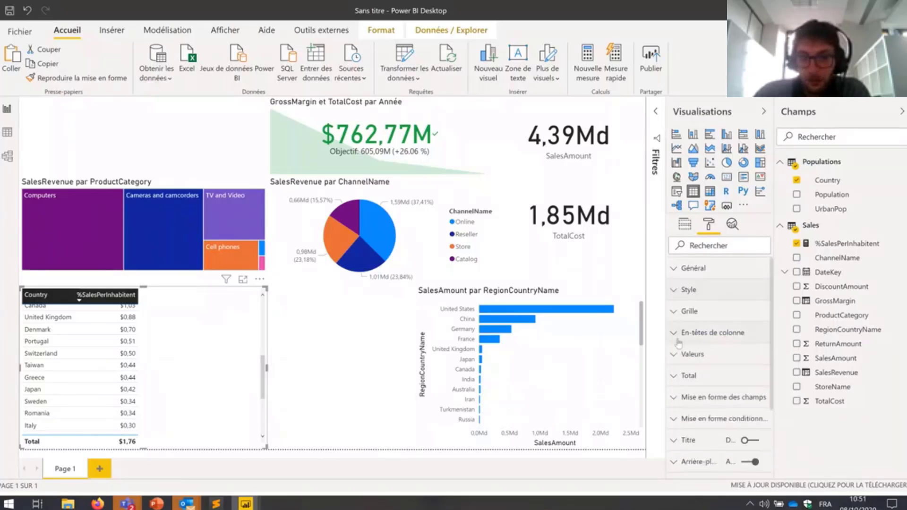
Step: Set the text size of the country table's column headers to 13 pt
left_click(714, 334)
scroll(716, 388, "down", 4)
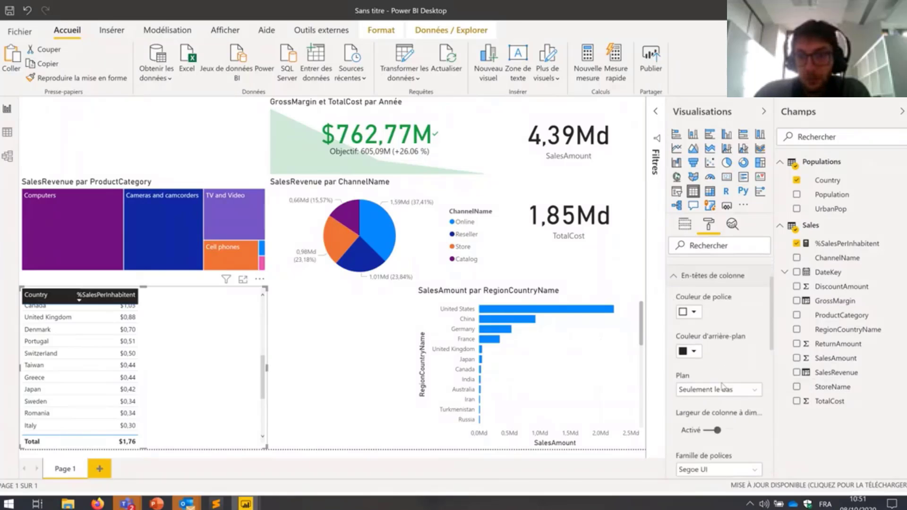
left_click(710, 382)
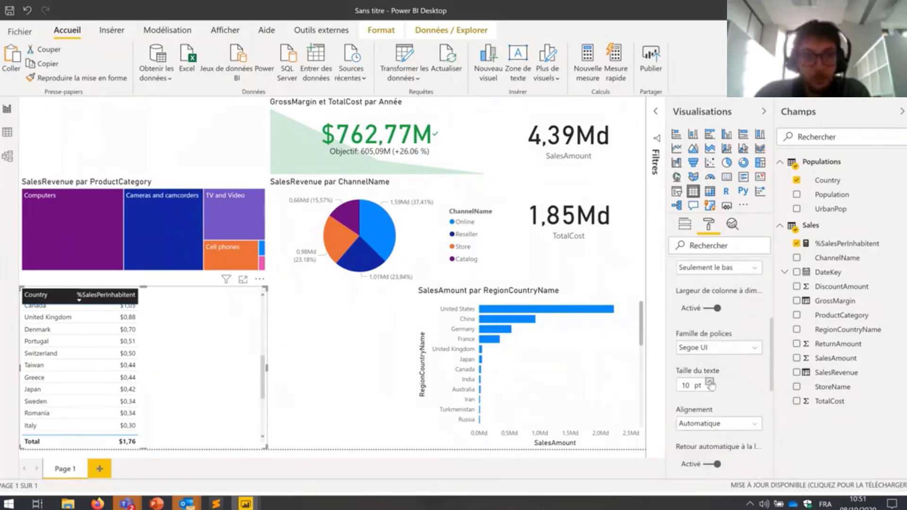
left_click(710, 382)
left_click(710, 382)
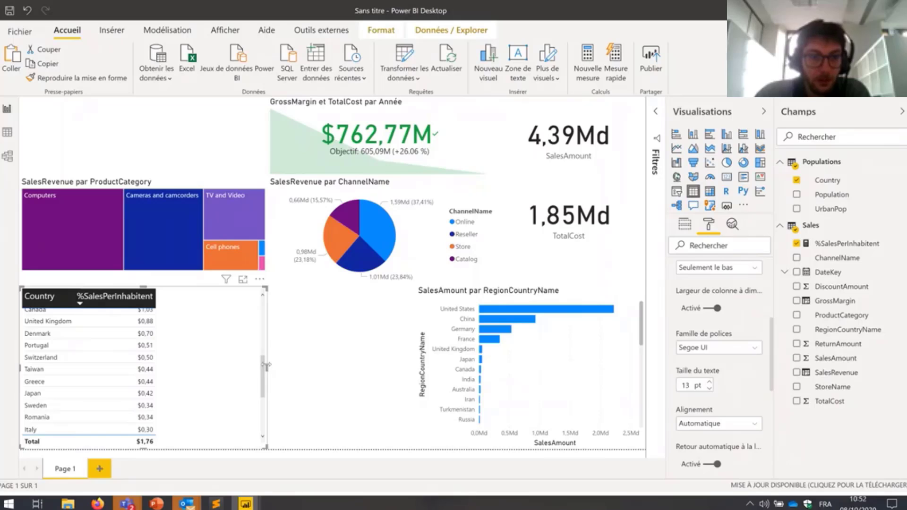
scroll(265, 365, "up", 5)
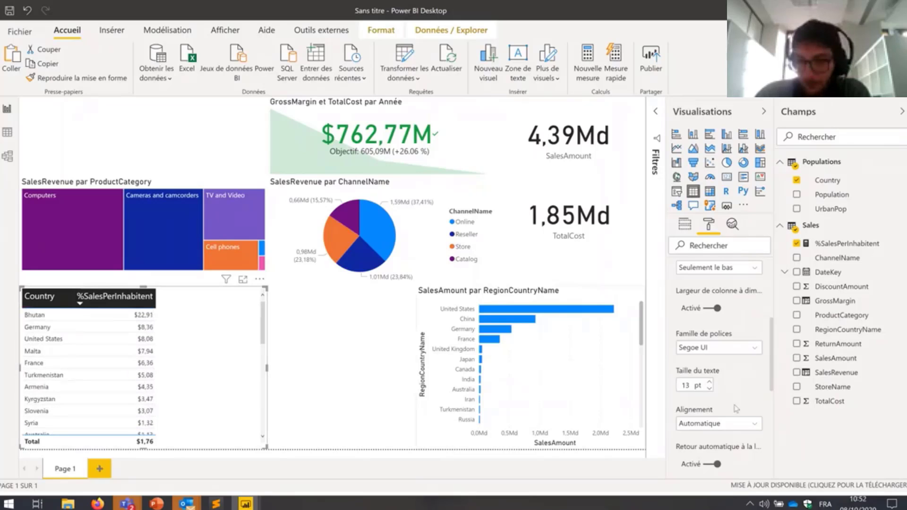
scroll(707, 302, "up", 2)
left_click(675, 272)
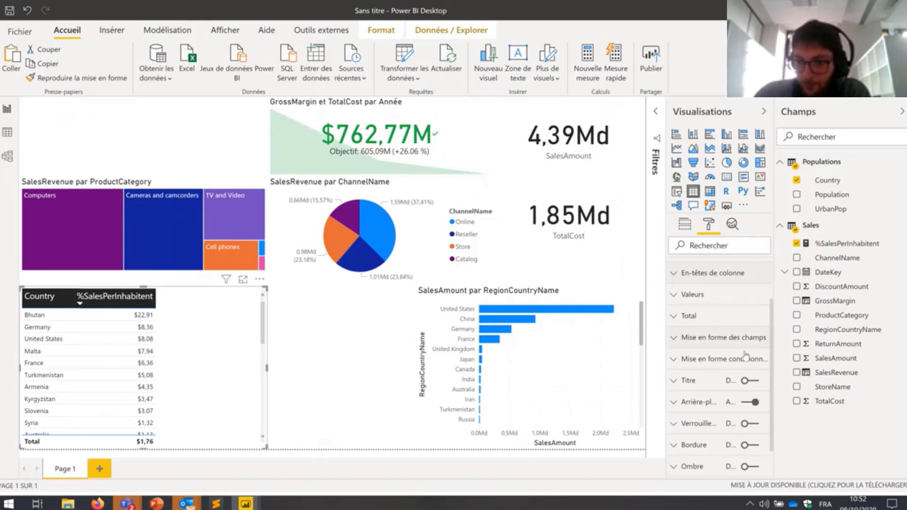
Step: Turn on conditional background colour for the %SalesPerInhabitent column of the country table
left_click(695, 360)
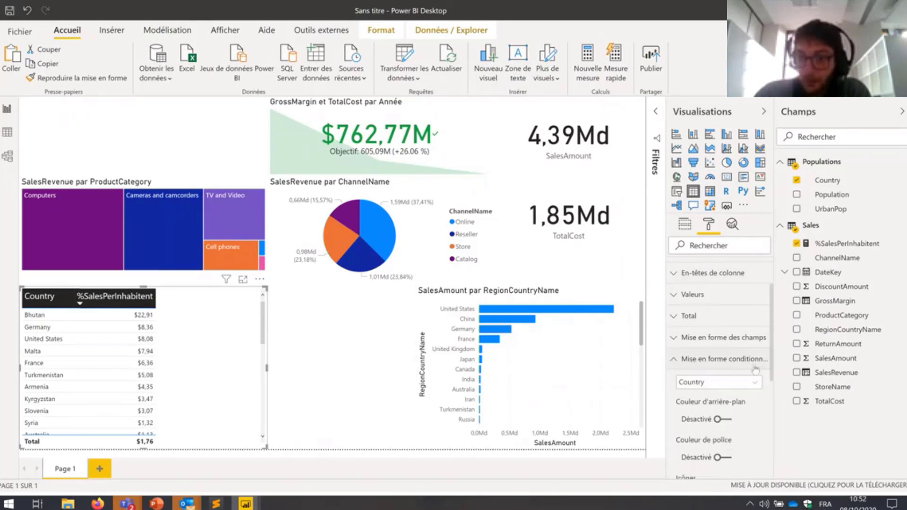
left_click(749, 387)
left_click(732, 411)
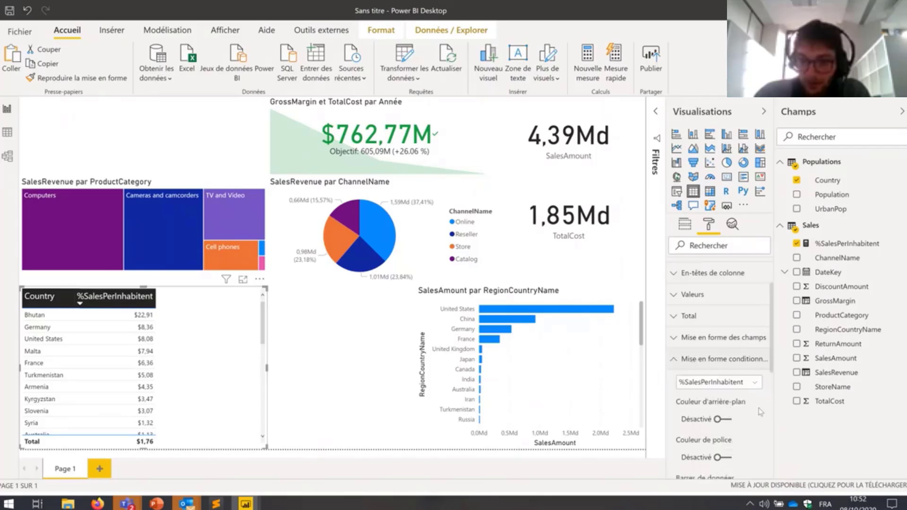
scroll(756, 408, "down", 2)
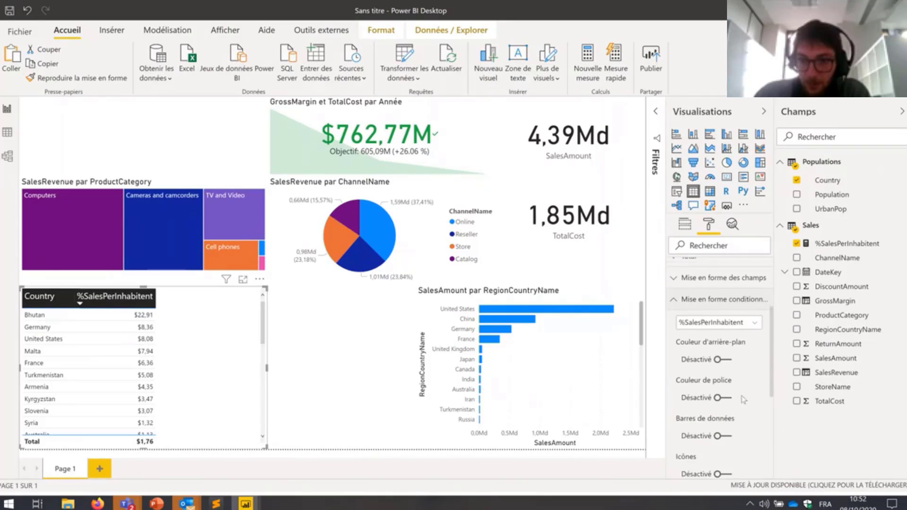
left_click(719, 361)
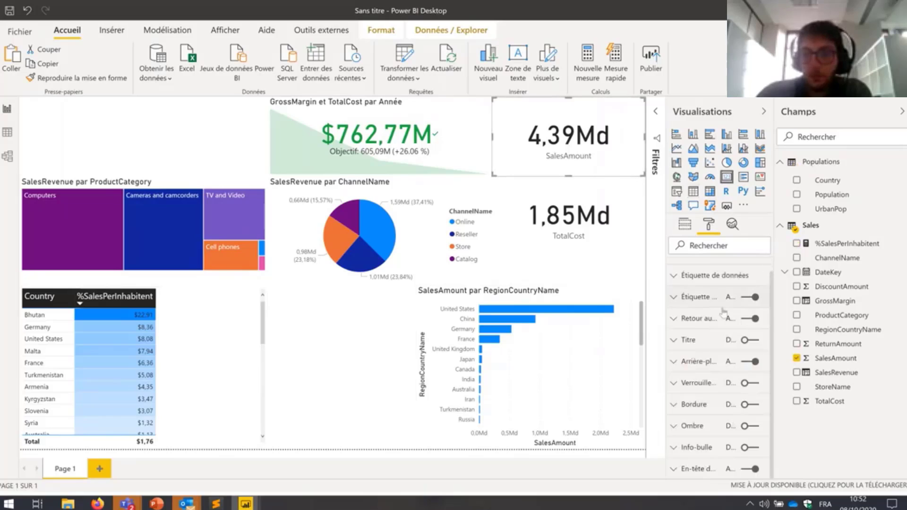
Step: Set the data label colour of the SalesAmount card to dark blue
left_click(708, 275)
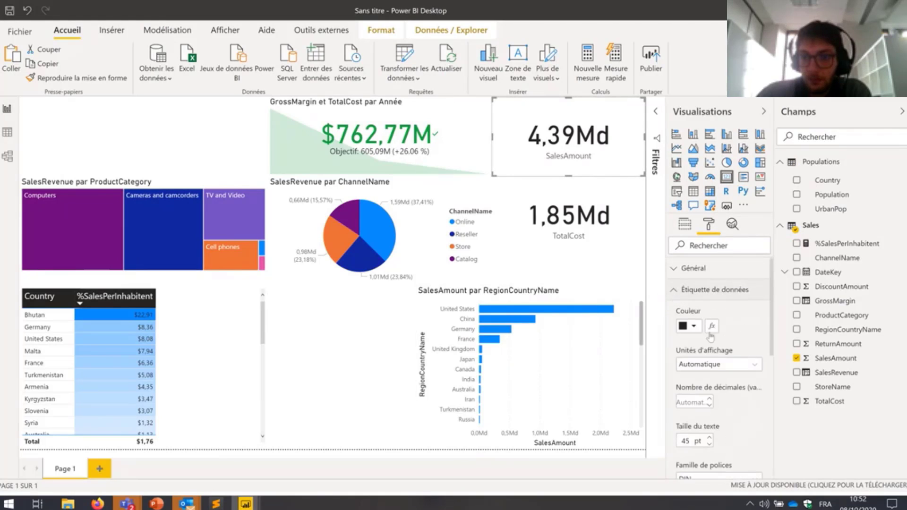
left_click(689, 326)
left_click(697, 400)
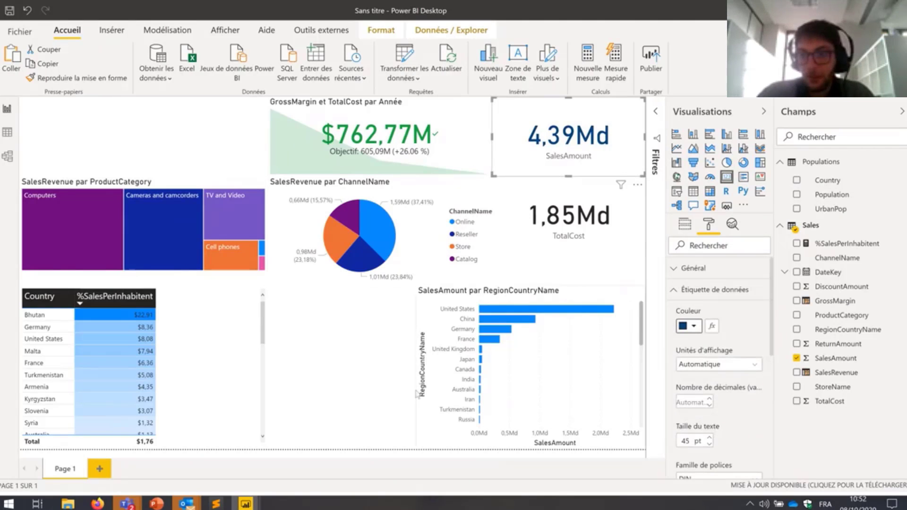
Step: Narrow the country table so it just fits its two columns, and deselect it
left_click(265, 361)
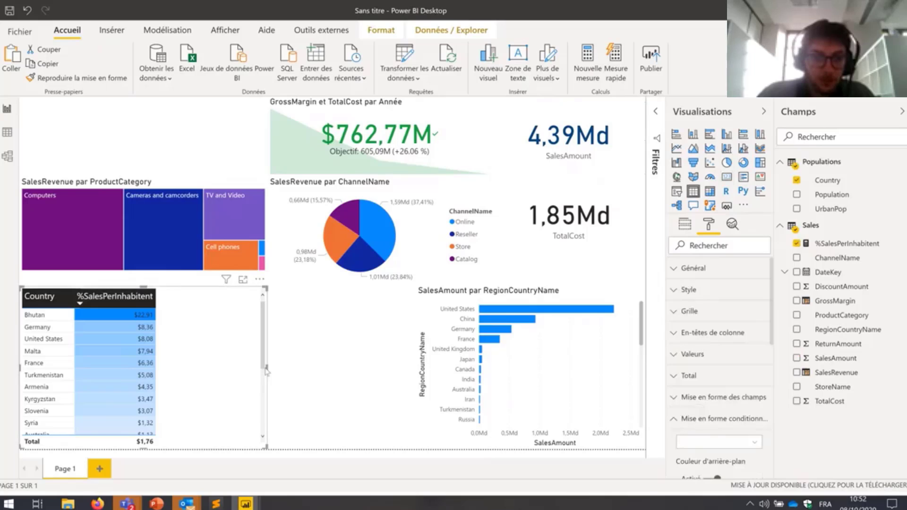
left_click_drag(267, 368, 166, 374)
left_click(251, 380)
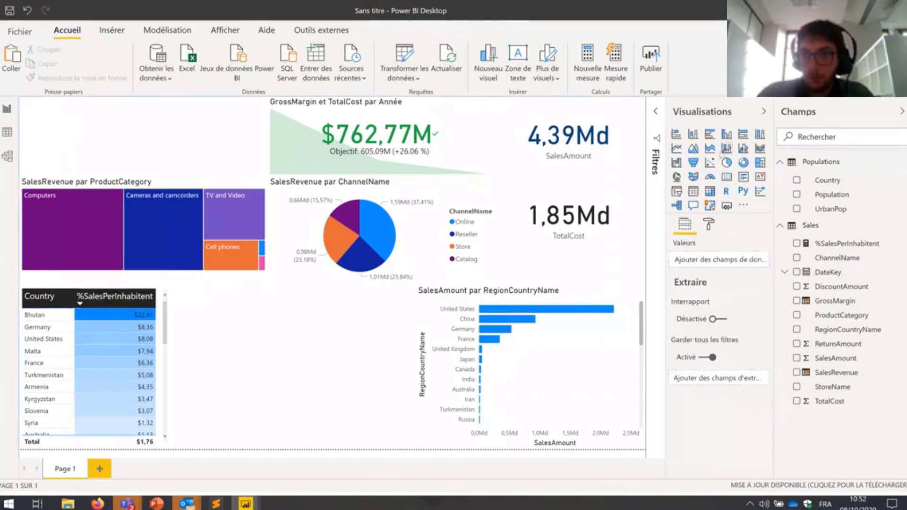
Step: Add a line chart of GrossMargin and TotalCost by DateKey, filling the space between the country table and the region bar chart
left_click(677, 148)
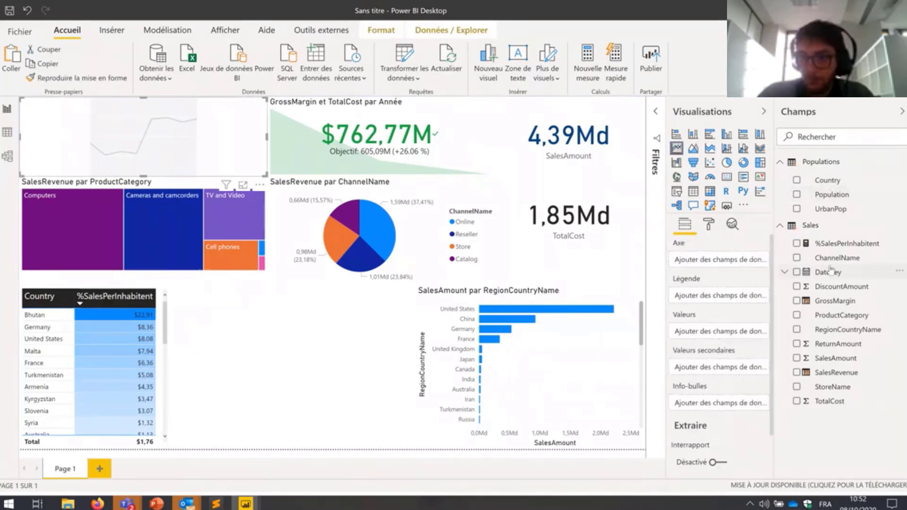
left_click(797, 301)
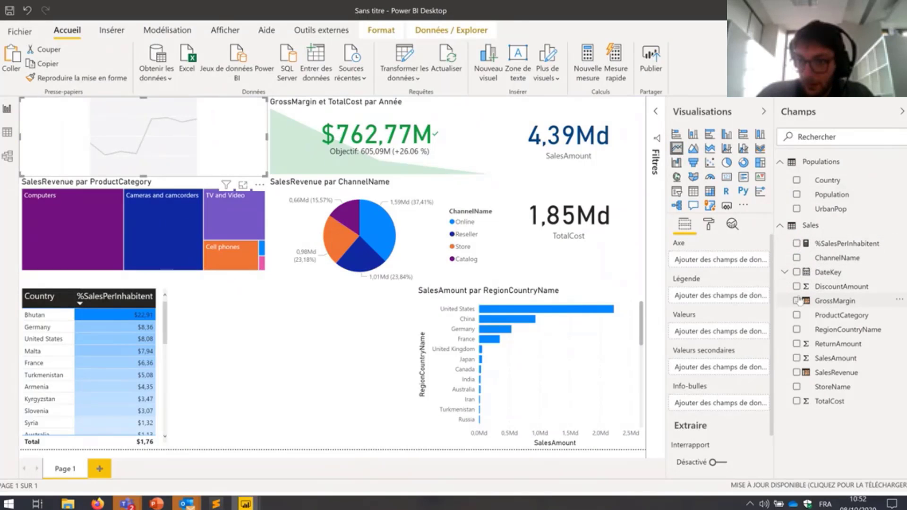
left_click(795, 401)
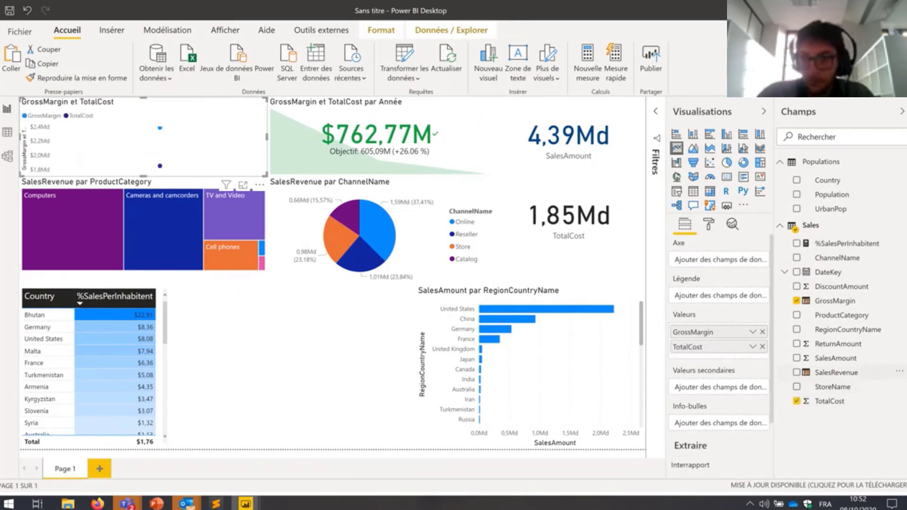
left_click(797, 272)
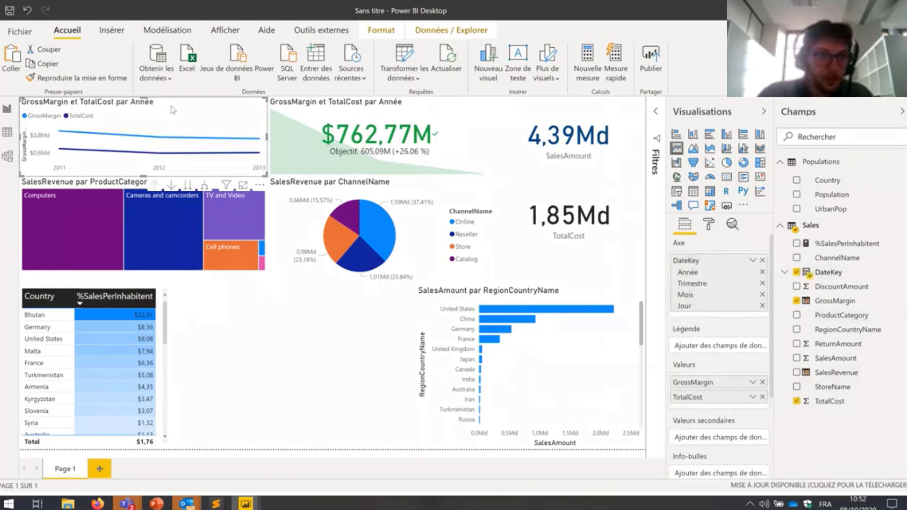
left_click_drag(171, 108, 319, 325)
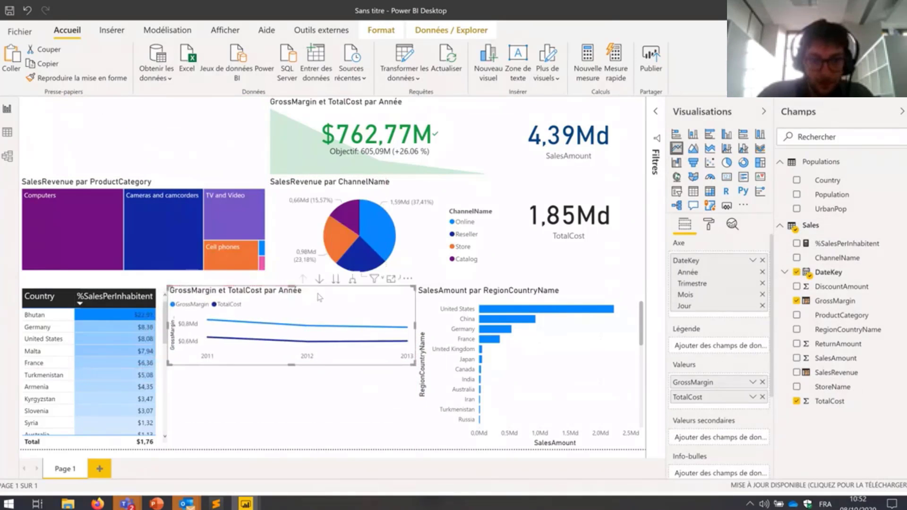
left_click_drag(292, 365, 292, 461)
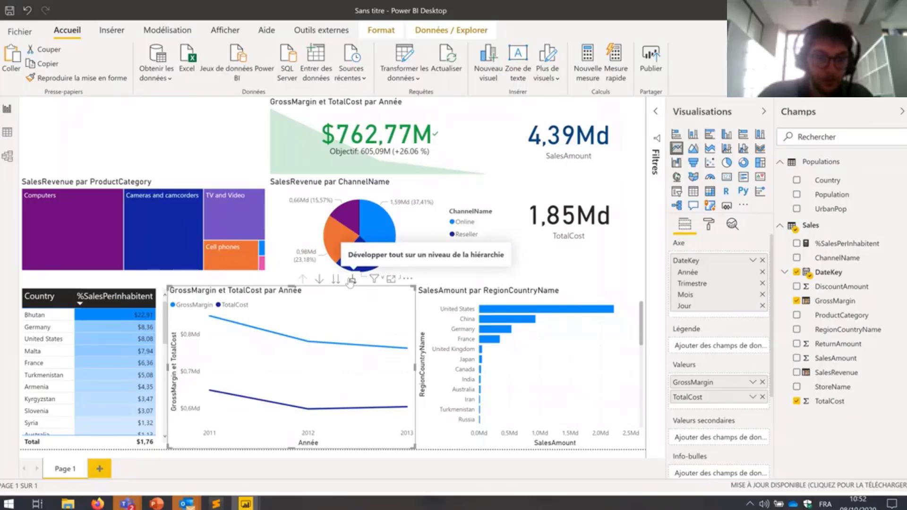
Step: Expand the line chart's date hierarchy to the month level, and briefly highlight its GrossMargin and TotalCost series
left_click(351, 281)
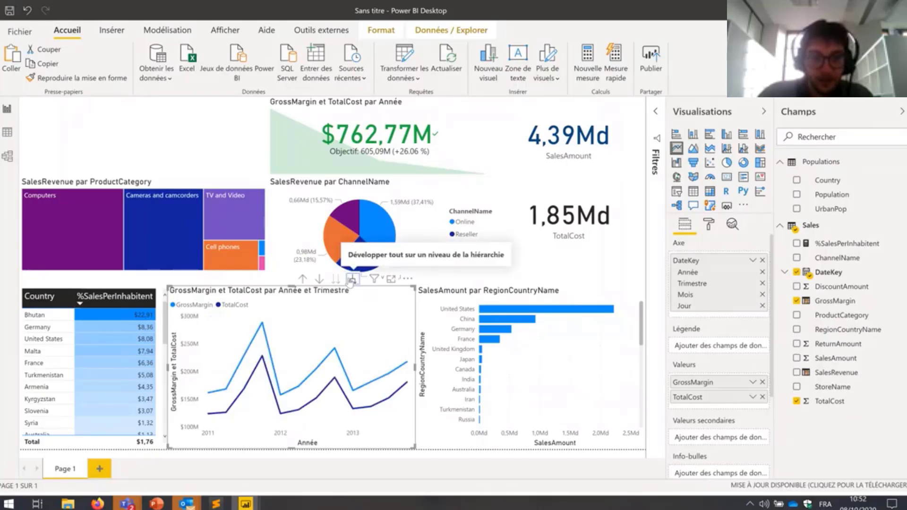
left_click(351, 280)
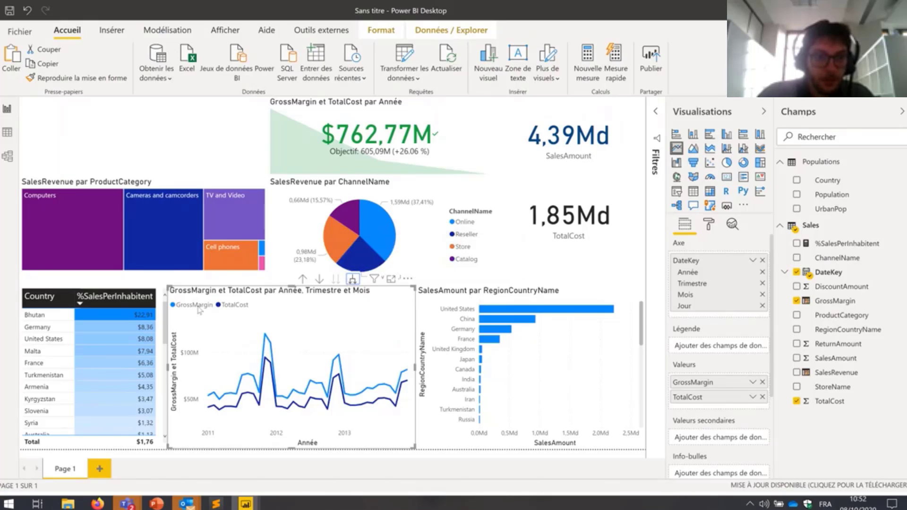
left_click(179, 307)
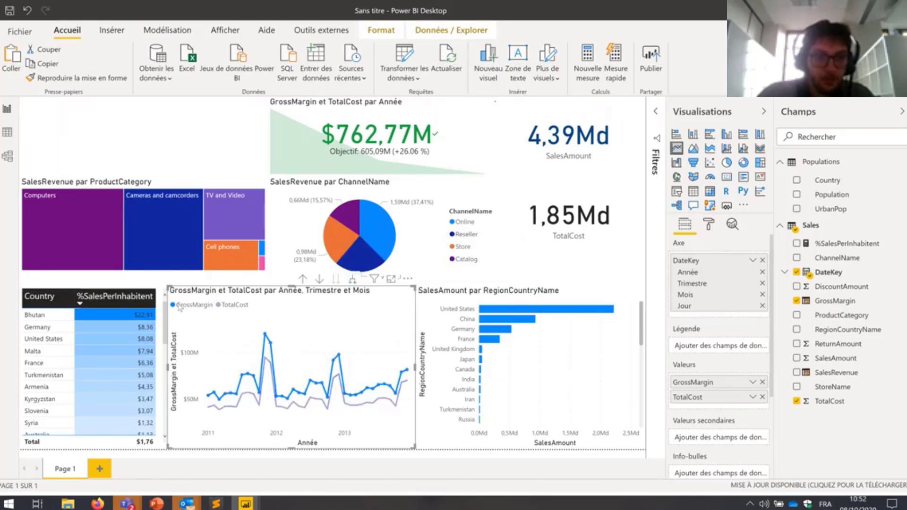
left_click(231, 305)
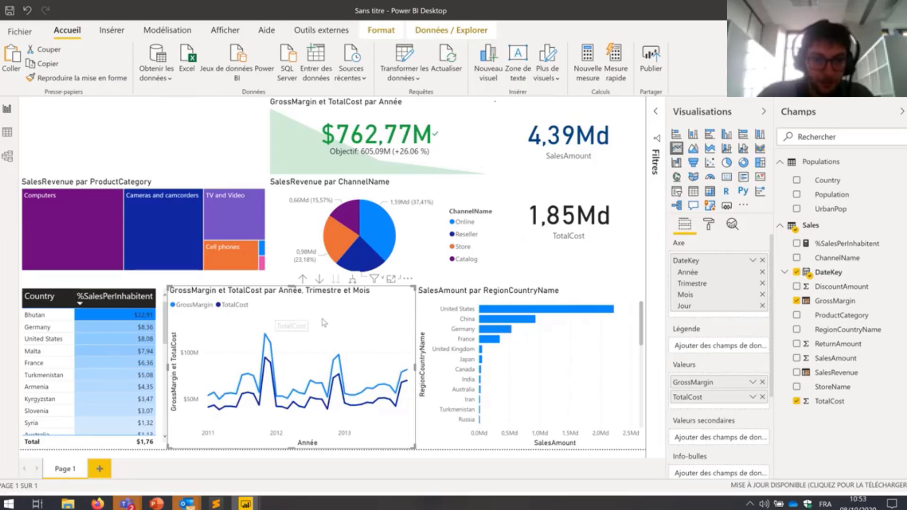
Step: Add a text box above the treemap with the title "Contoso Results" in size 32
left_click(197, 133)
left_click(111, 30)
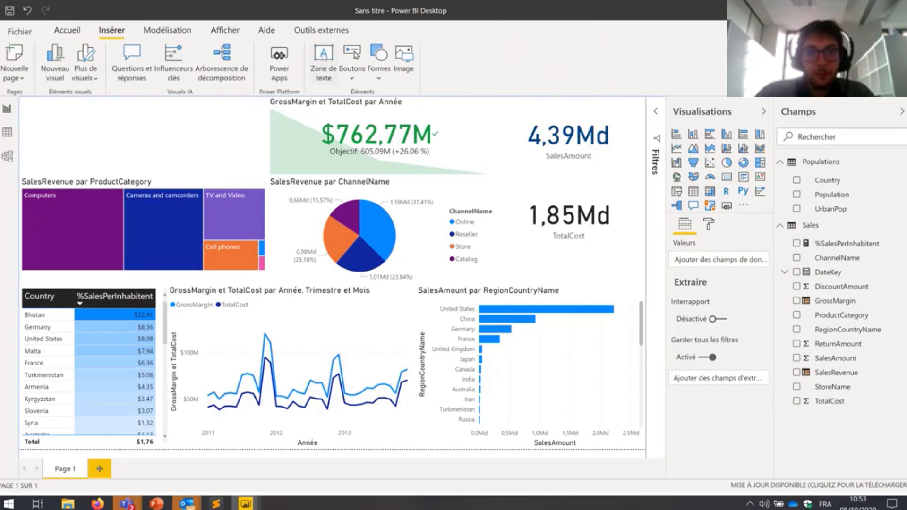
left_click(324, 57)
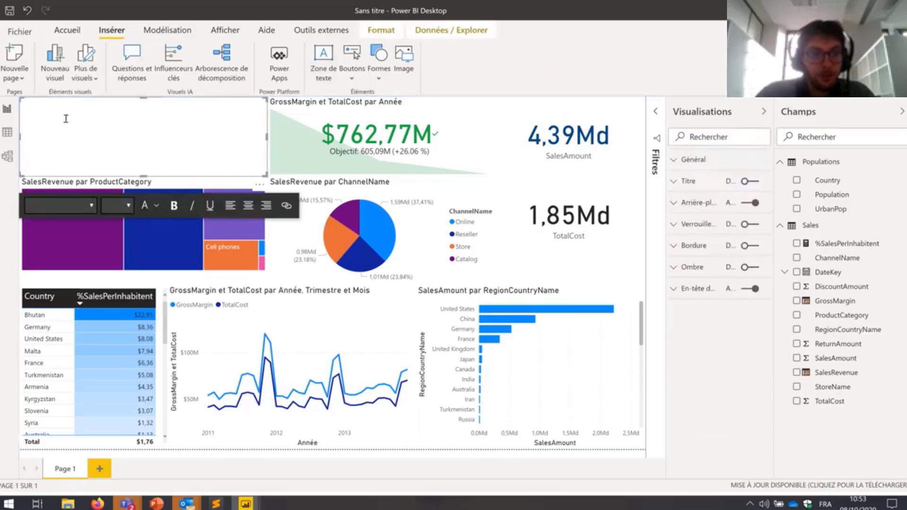
left_click(91, 205)
left_click(91, 206)
left_click(128, 206)
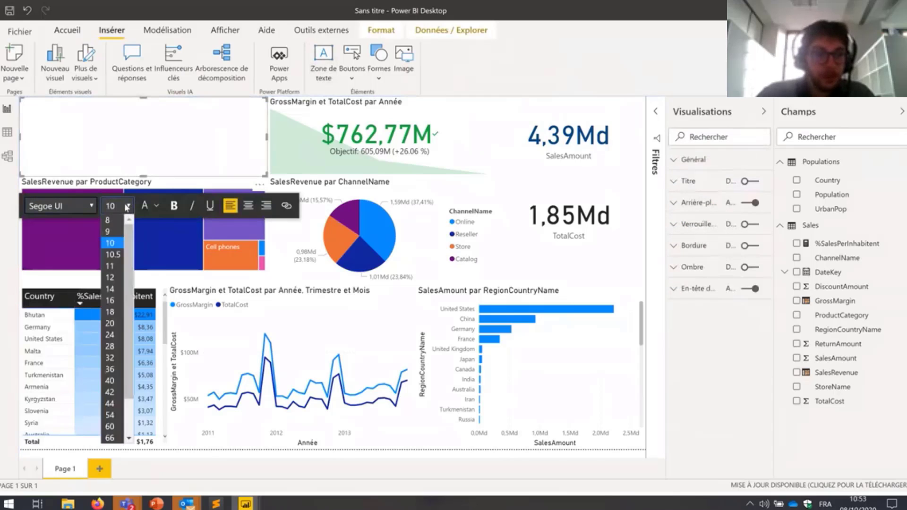
left_click(110, 357)
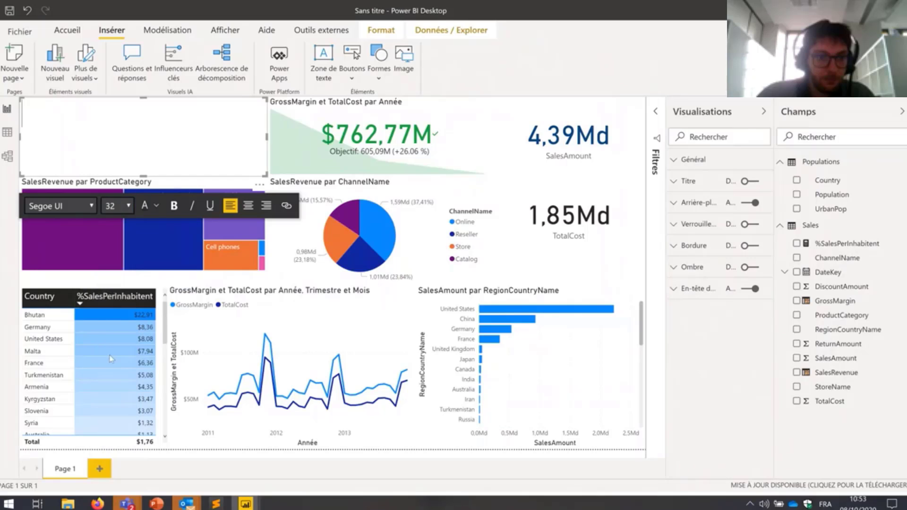
type("Con")
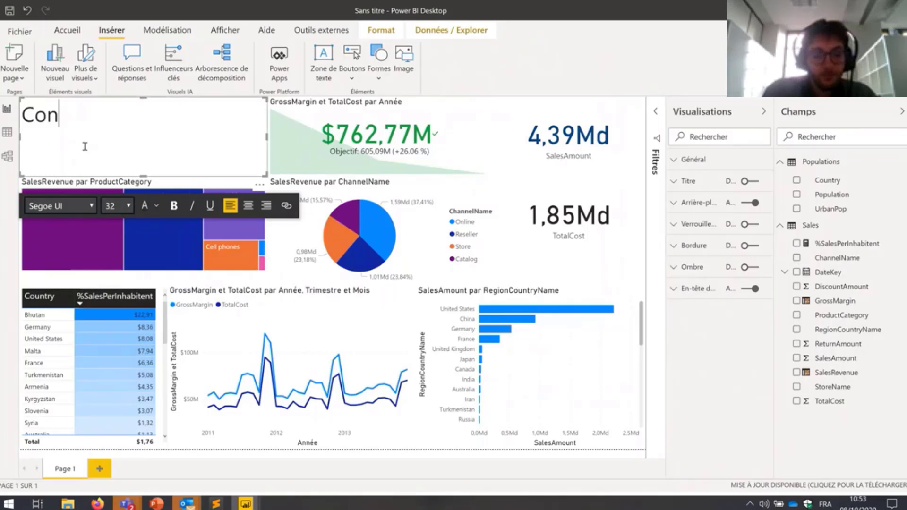
type("toso Re")
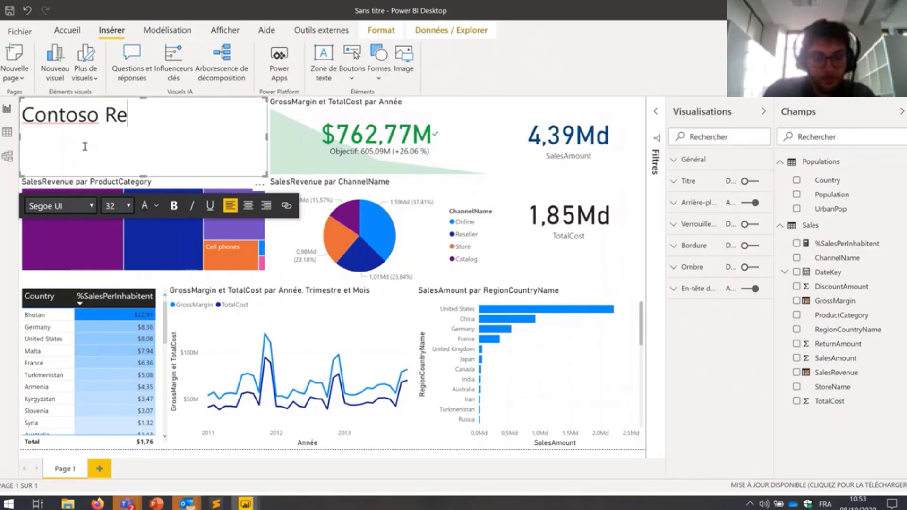
type("sults")
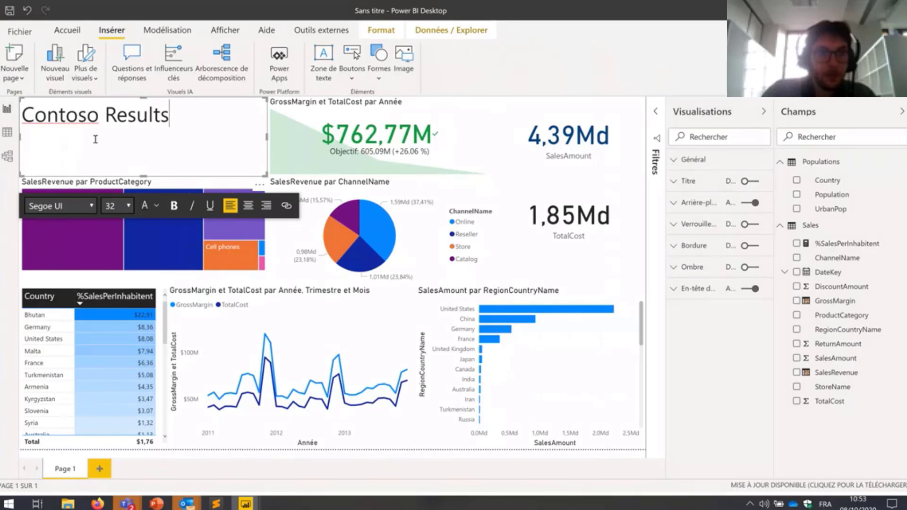
Step: Change the title to "Contoso Corp. Results", and shrink and reposition its text box next to the KPI visual
left_click_drag(146, 175, 146, 136)
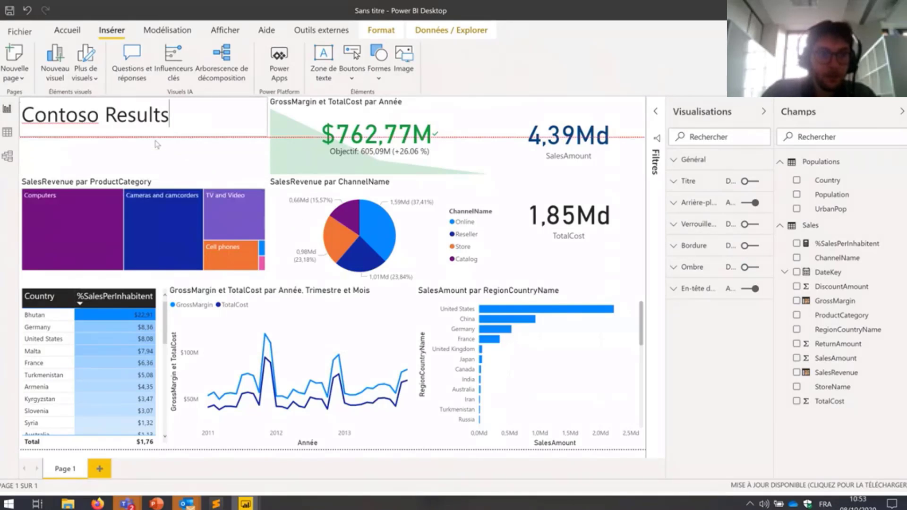
left_click(111, 132)
type("Corp.")
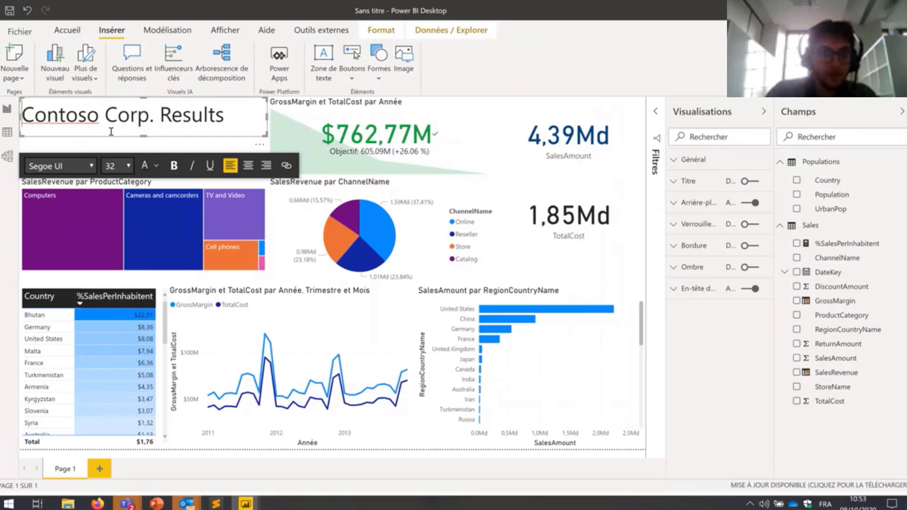
left_click_drag(267, 117, 246, 162)
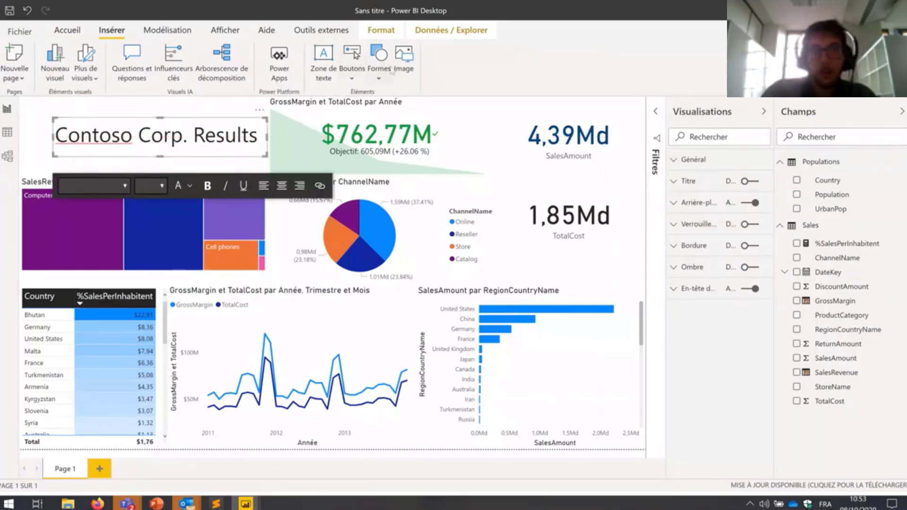
Step: Insert the image 842610.jpg from the images folder and place it as a small logo just before the title
left_click(404, 59)
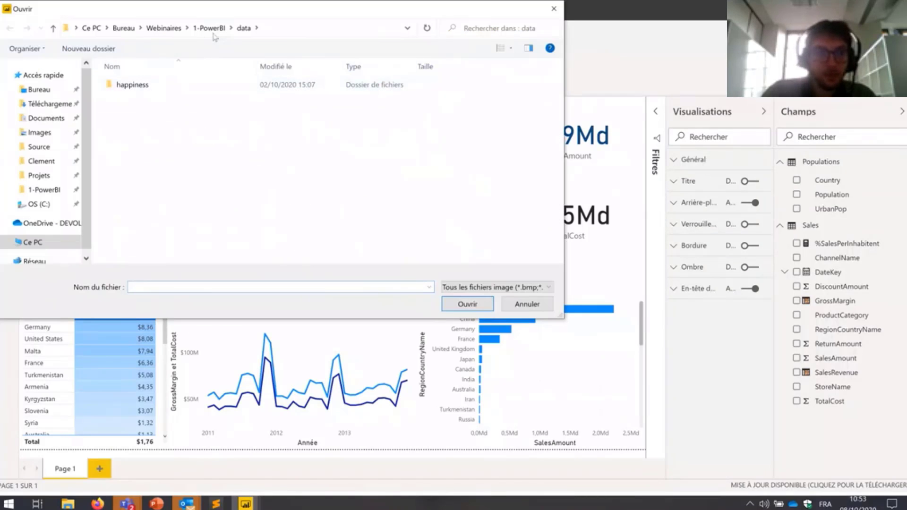
left_click(209, 28)
double_click(265, 95)
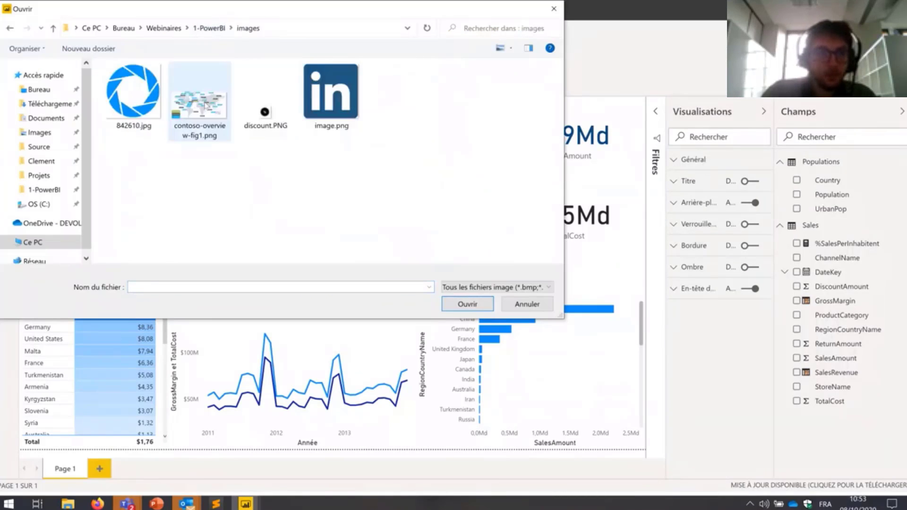
double_click(135, 94)
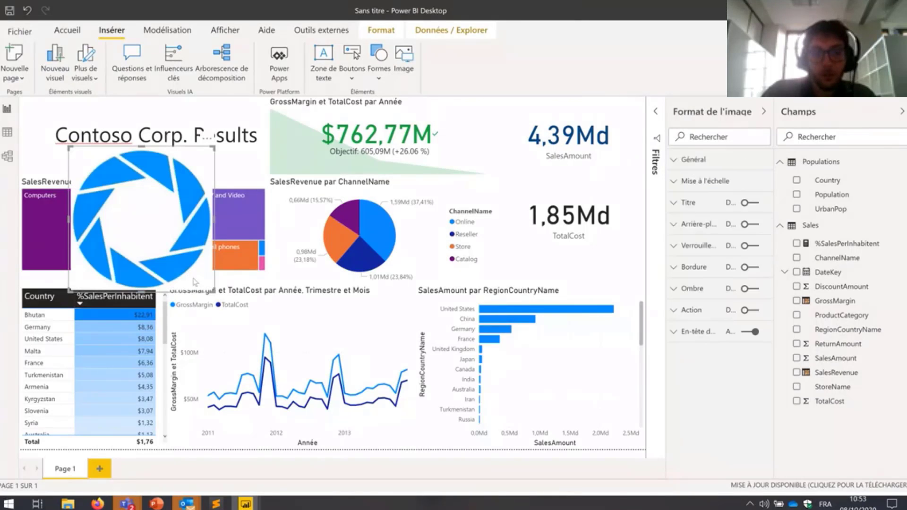
left_click_drag(194, 280, 49, 157)
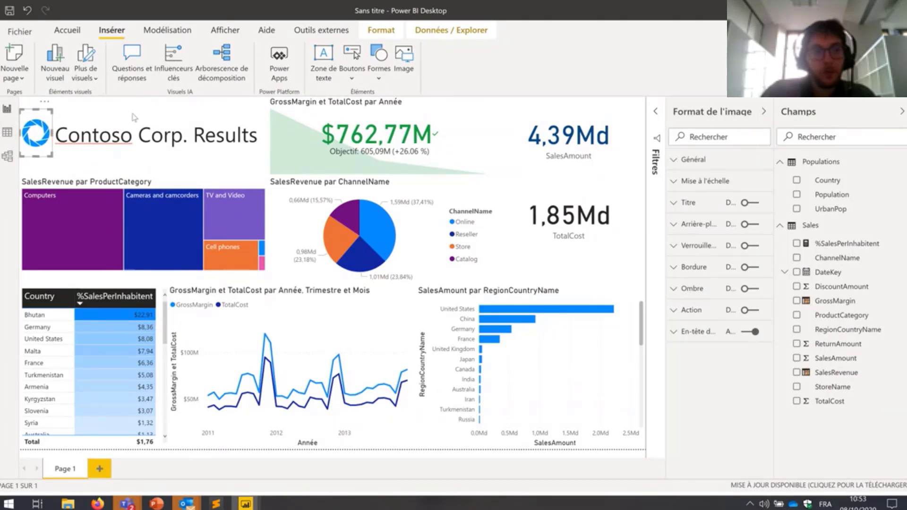
left_click(203, 128)
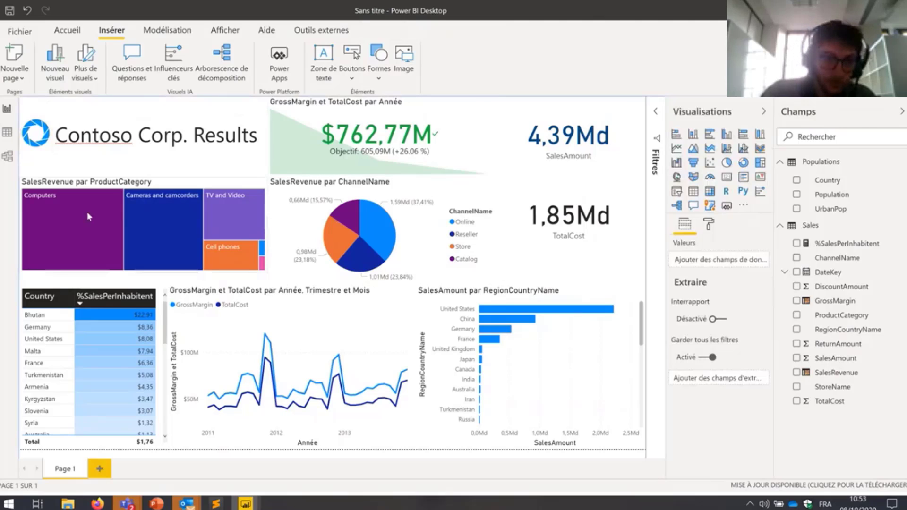
Step: Cross-filter the report by different product categories in the treemap, including Computers, Cameras and camcorders and Cell phones, and clear the selection
left_click(162, 240)
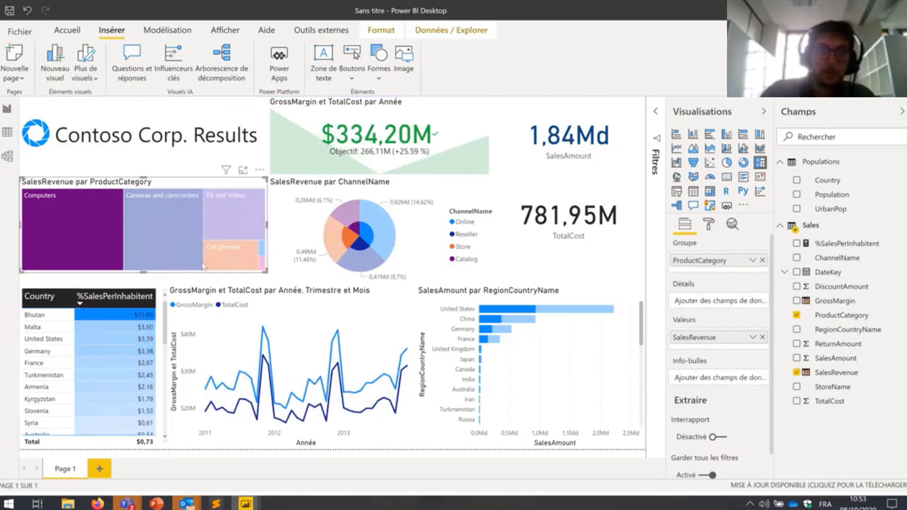
left_click(233, 220)
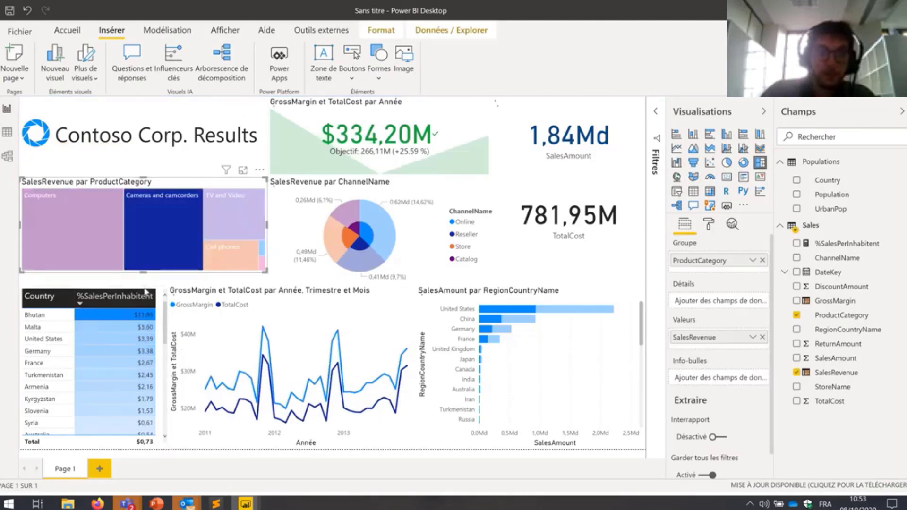
left_click(222, 266)
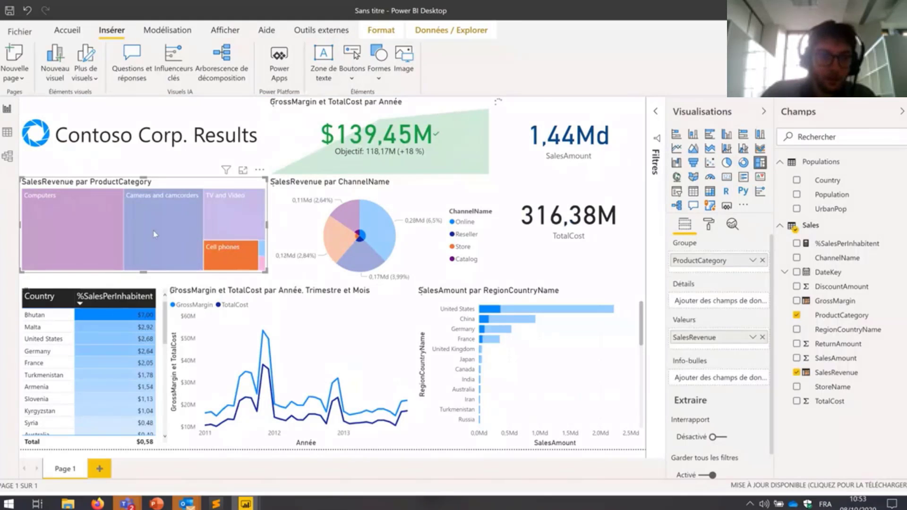
left_click(98, 232)
left_click(188, 175)
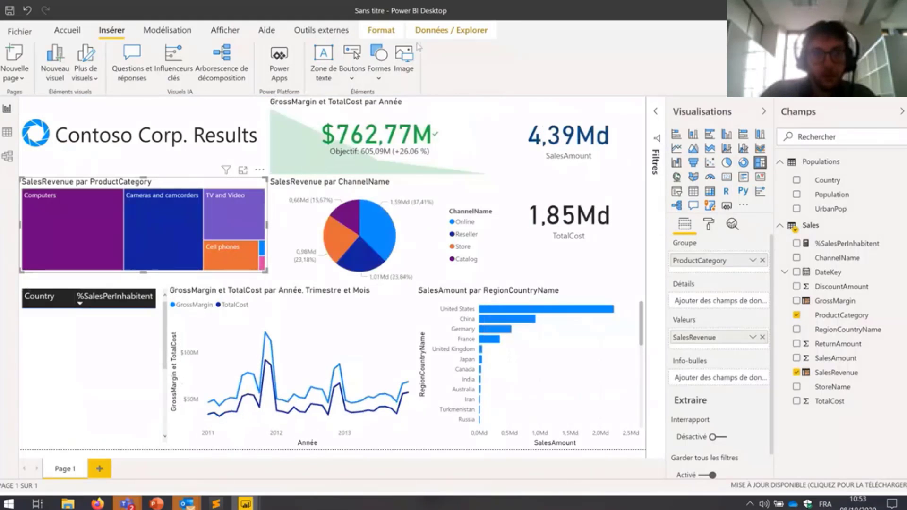
Step: Save the report as a Power BI file named ContosoSales
left_click(75, 34)
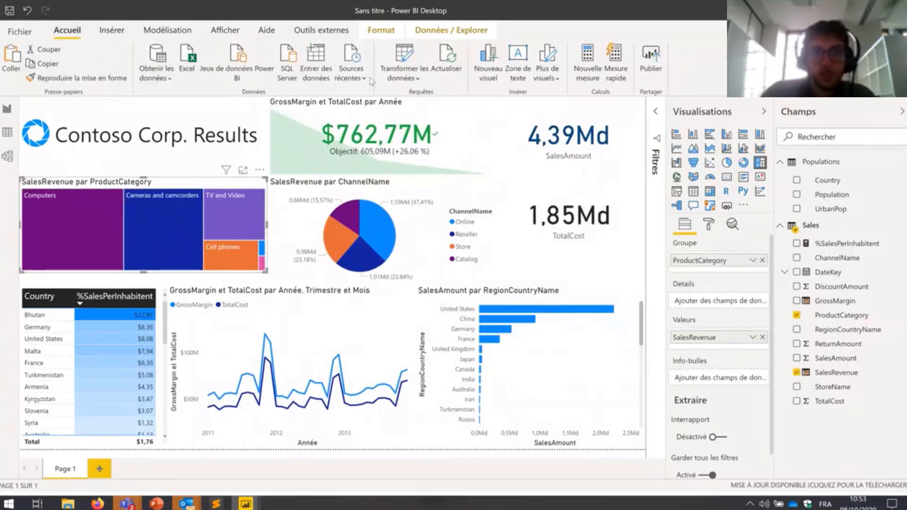
key("ctrl+s")
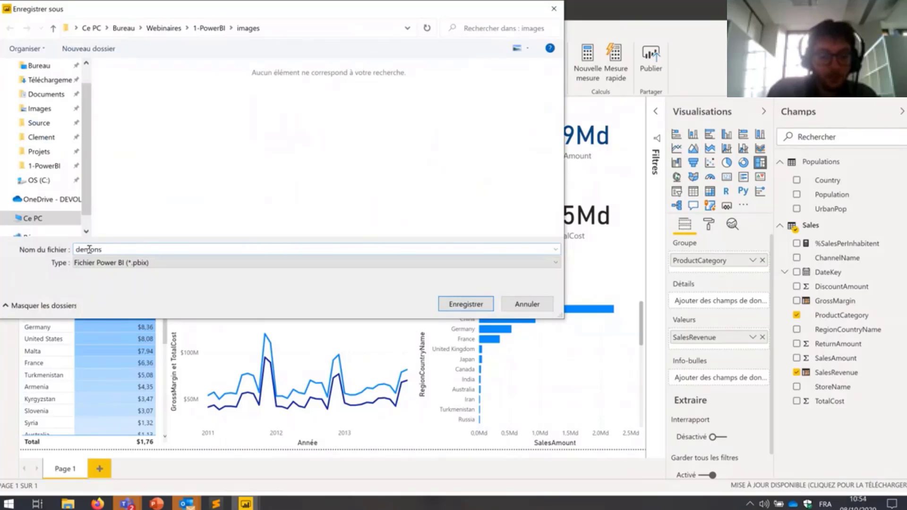
type("conto")
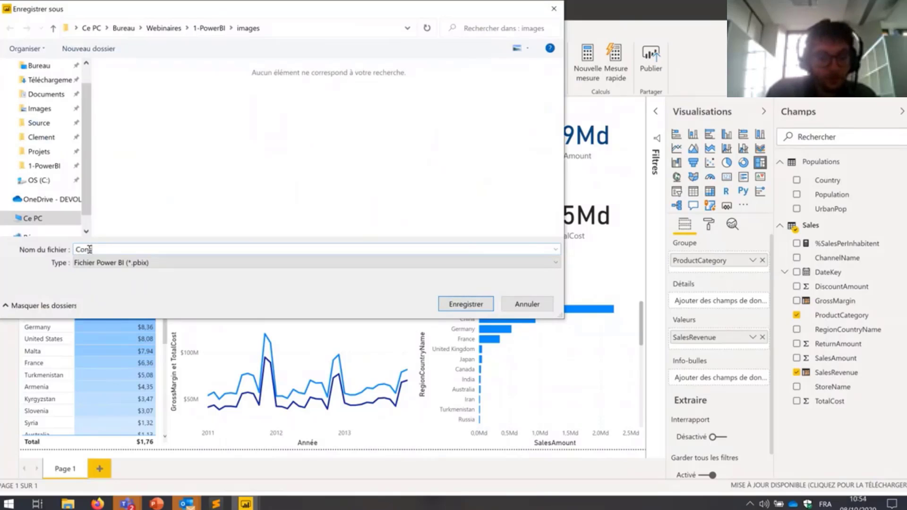
type("soSales")
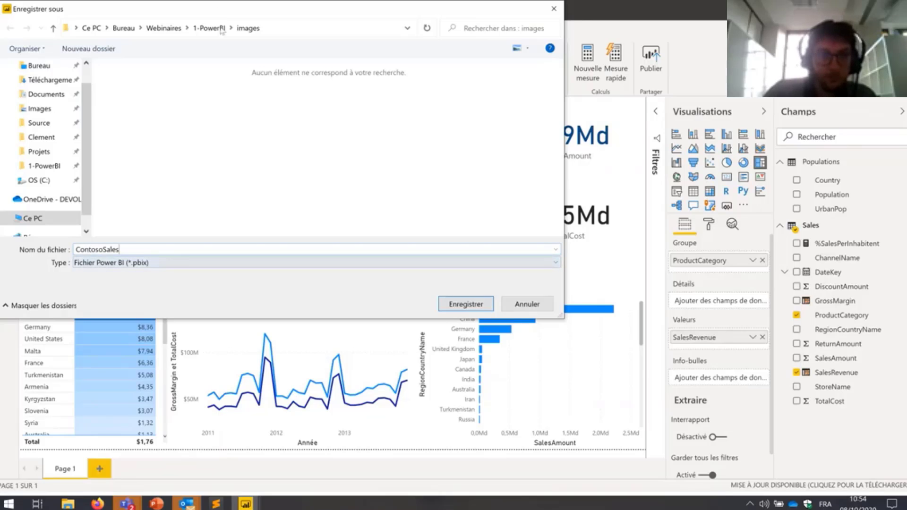
left_click(453, 305)
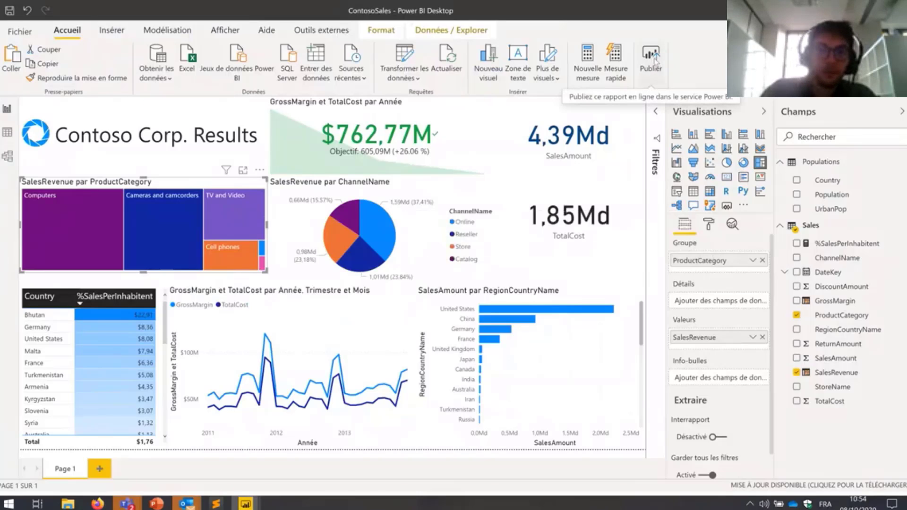
Step: Publish the report to the WEBINAIRES POWER BI workspace and open the published version in the browser, keeping only its tab
left_click(654, 57)
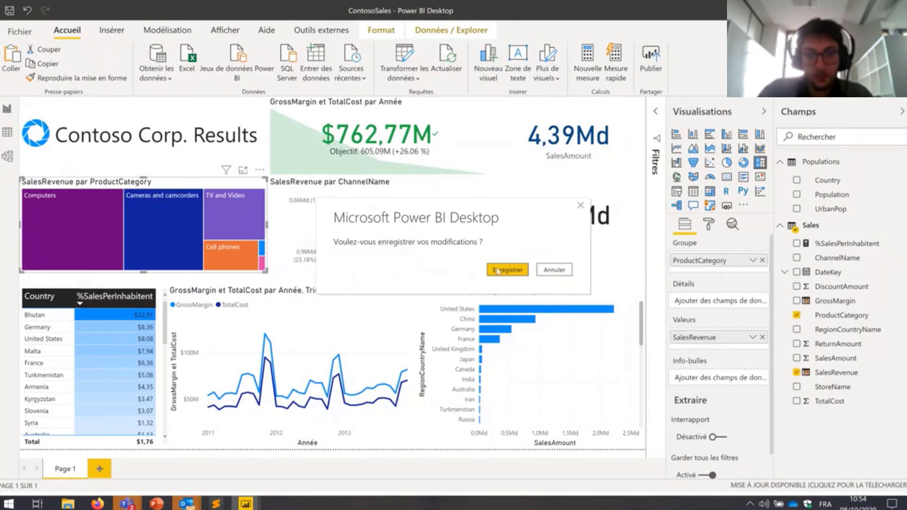
left_click(497, 270)
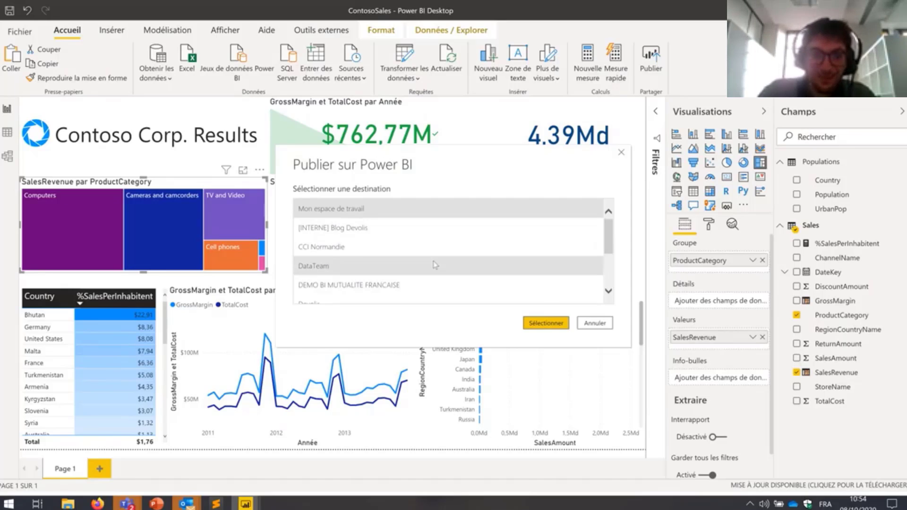
scroll(430, 266, "down", 2)
scroll(420, 268, "up", 2)
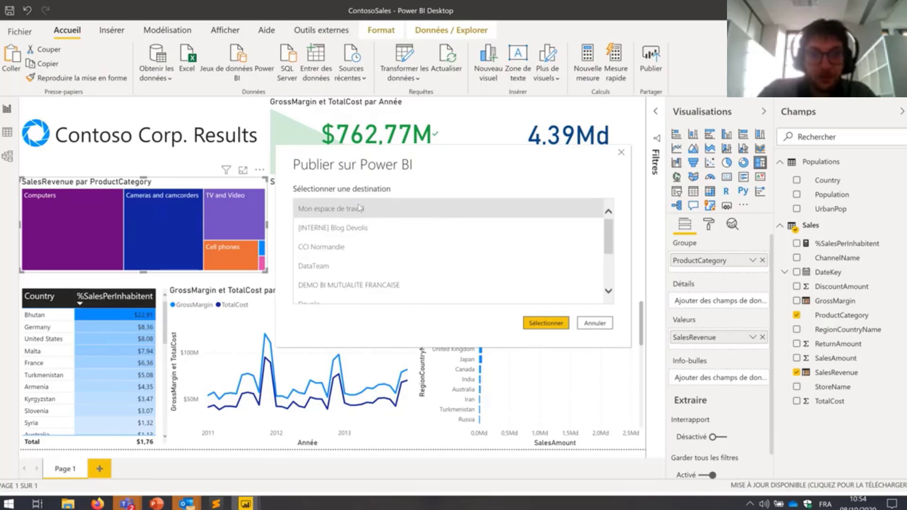
scroll(396, 223, "down", 5)
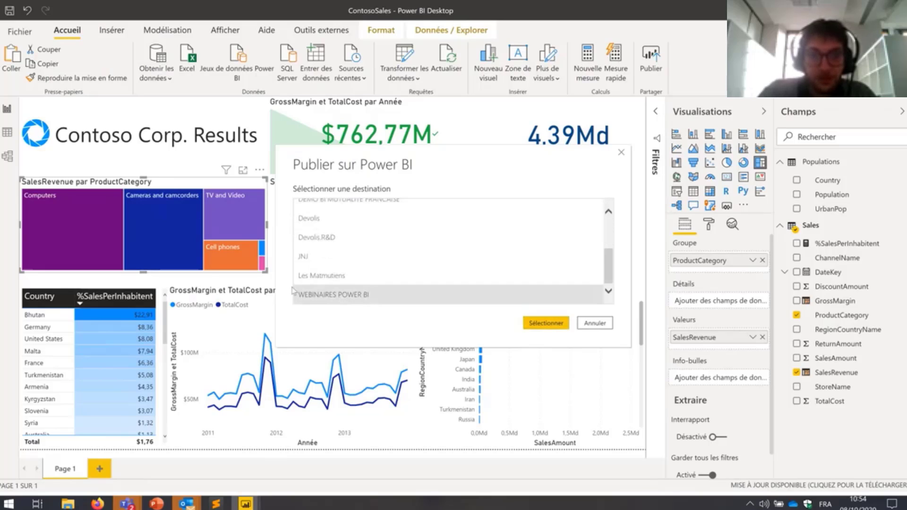
key("Escape")
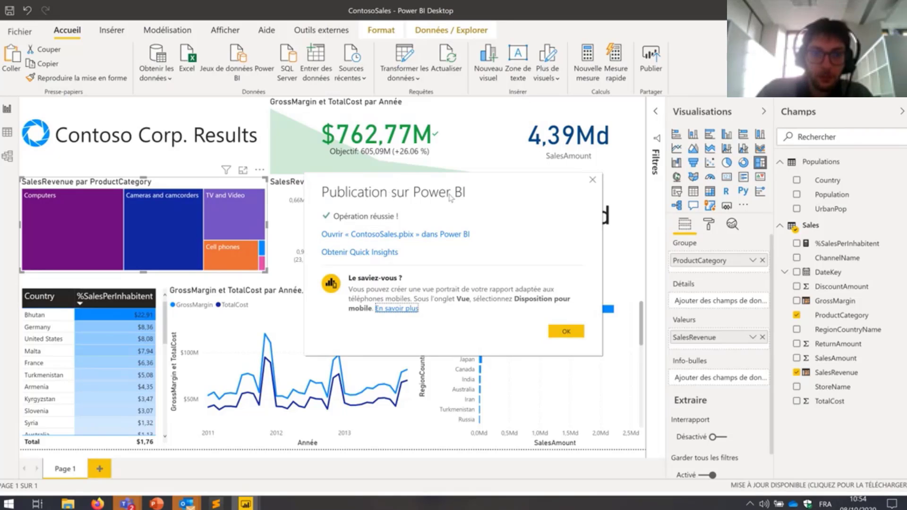
left_click(402, 240)
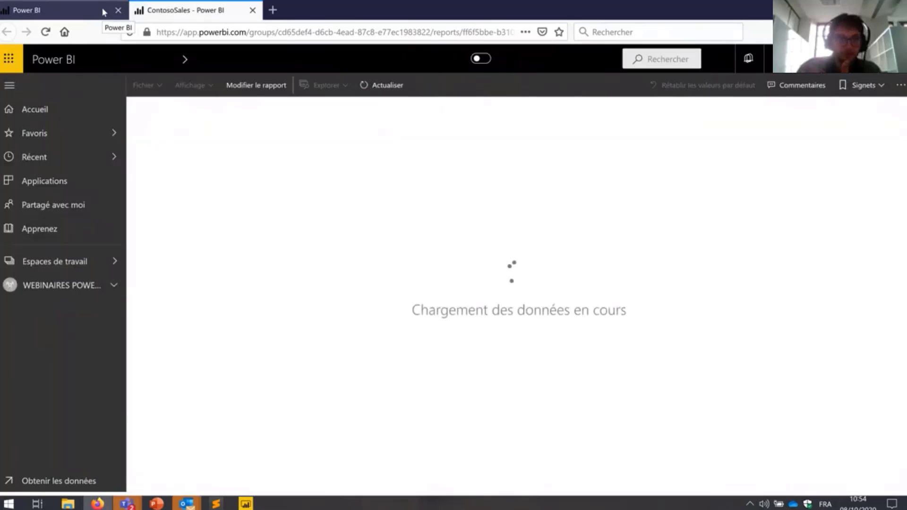
left_click(118, 10)
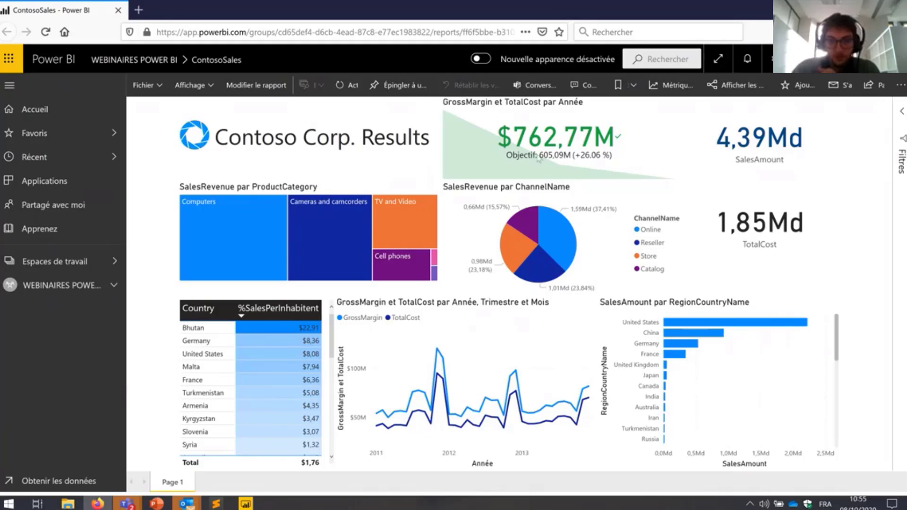
Step: Cross-filter the published report by treemap categories, including Computers, Cameras and camcorders and Cell phones, and clear the selection
left_click(266, 243)
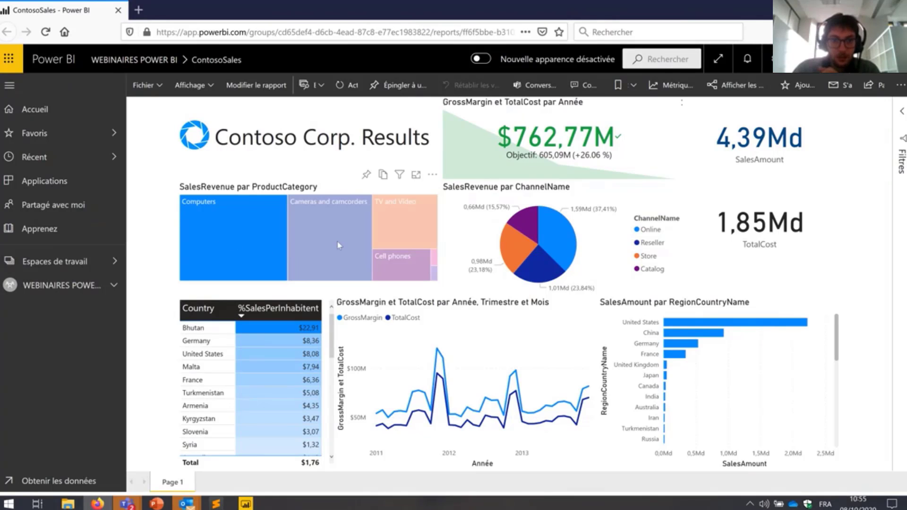
left_click(405, 224)
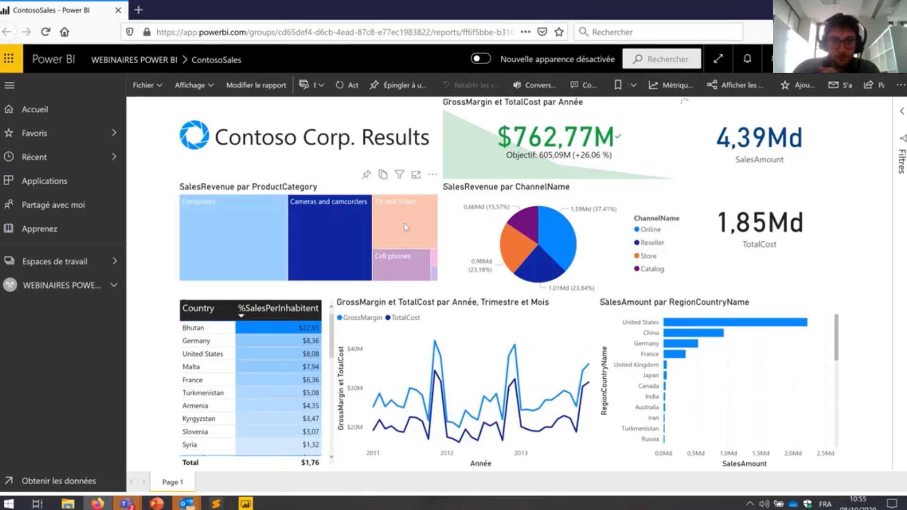
left_click(403, 269)
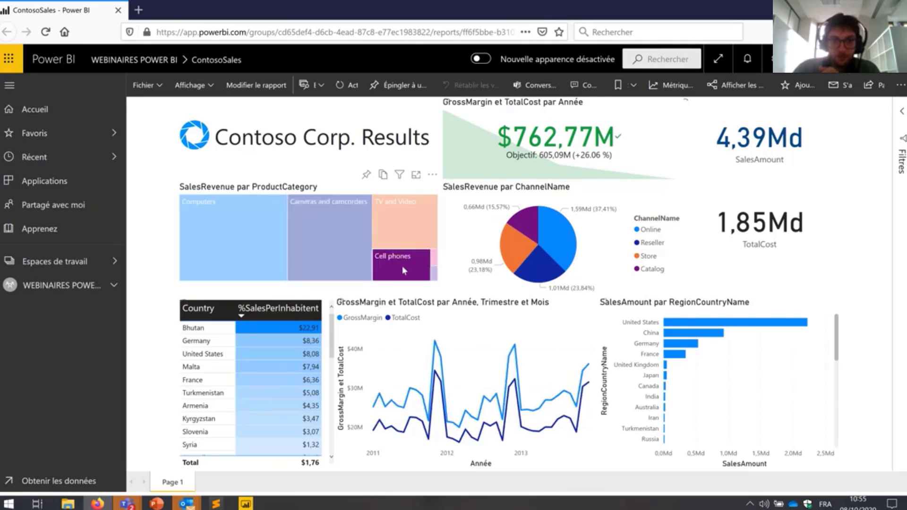
left_click(401, 266)
Step: Switch the published report to edit mode, examine the fields of the Populations table and collapse the visualizations pane
left_click(252, 88)
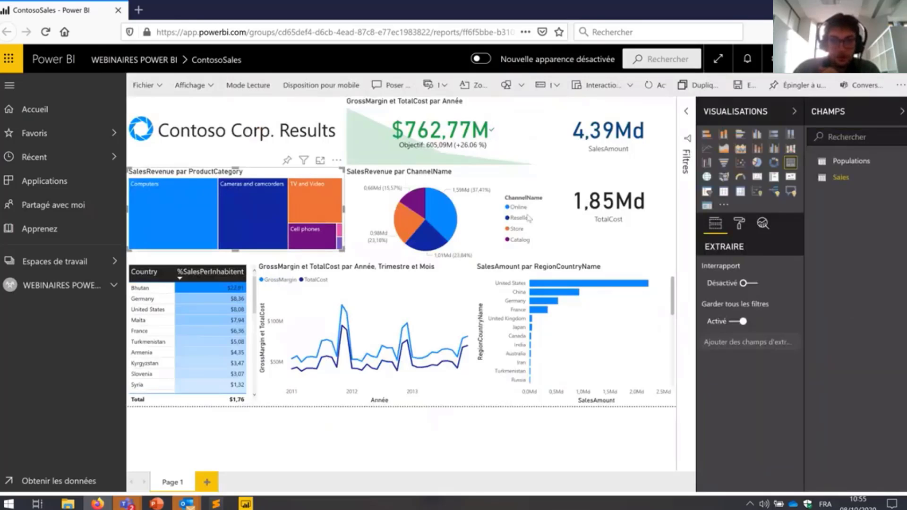
left_click(814, 165)
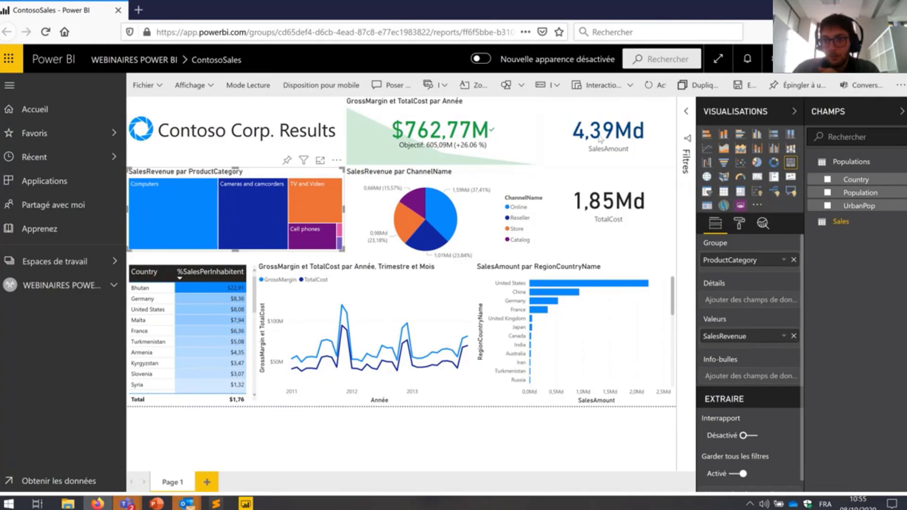
left_click(794, 112)
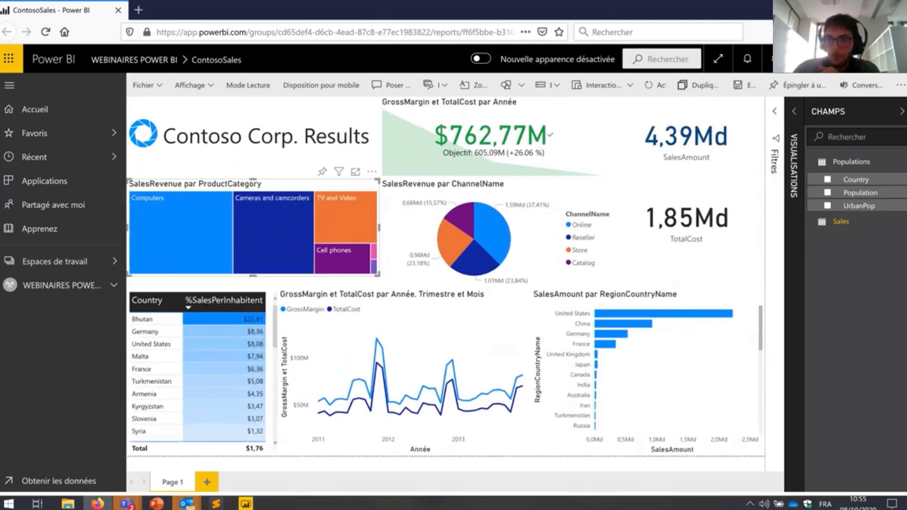
Step: Return to the WEBINAIRES POWER BI workspace and open ContosoReport from its list of reports
left_click(157, 62)
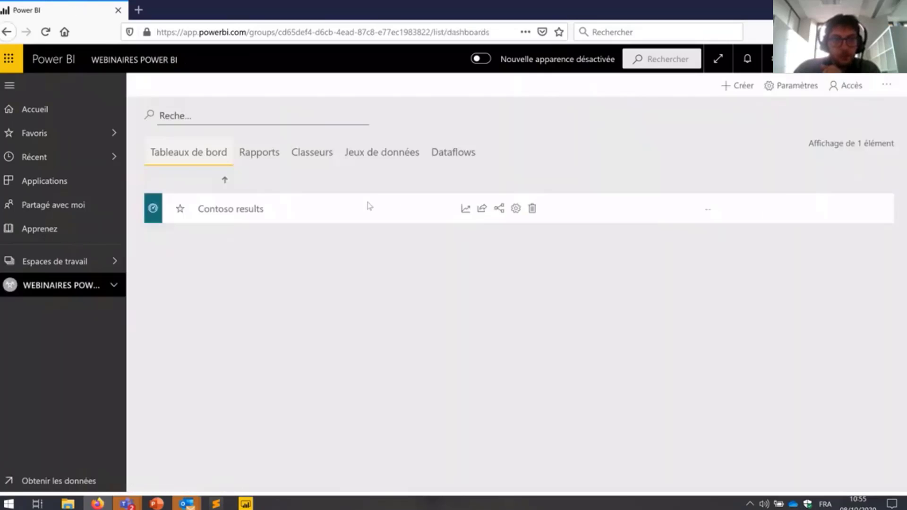
left_click(276, 159)
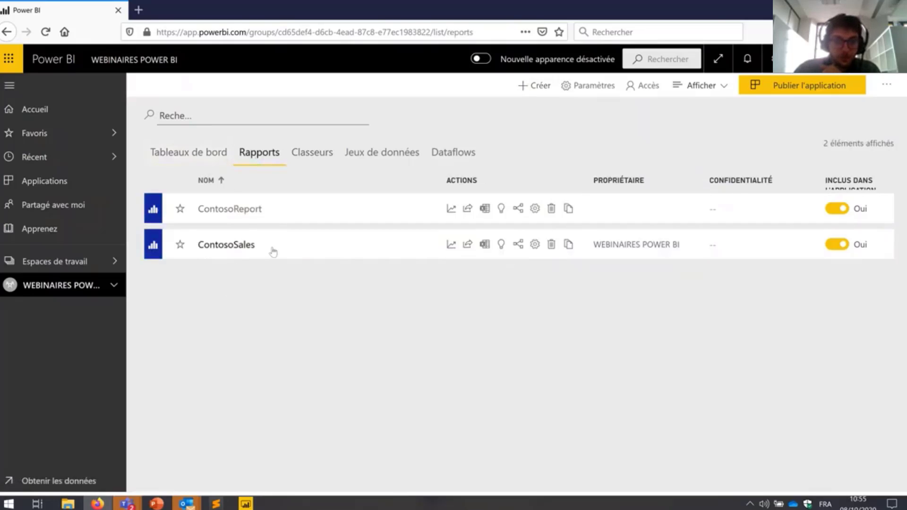
left_click(258, 211)
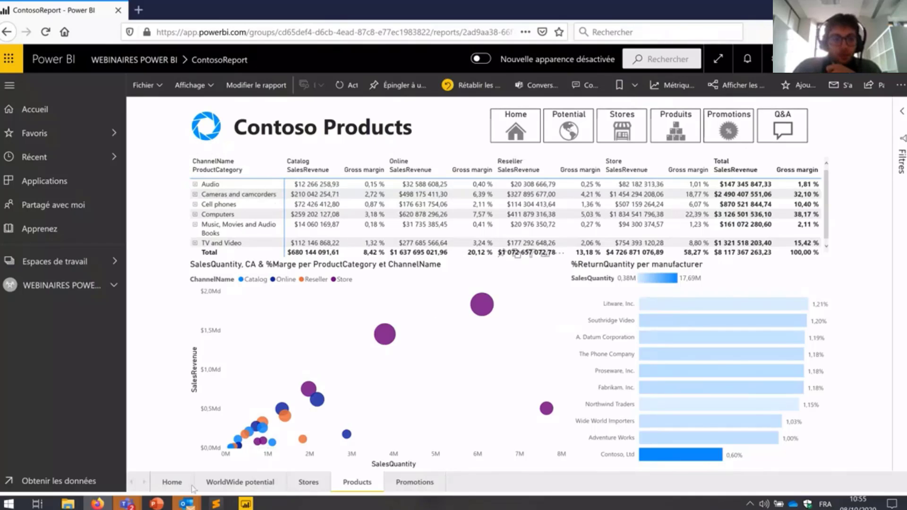
Step: Show the Home page of ContosoReport, highlight the Store channel in the pie chart and clear the highlight
left_click(172, 482)
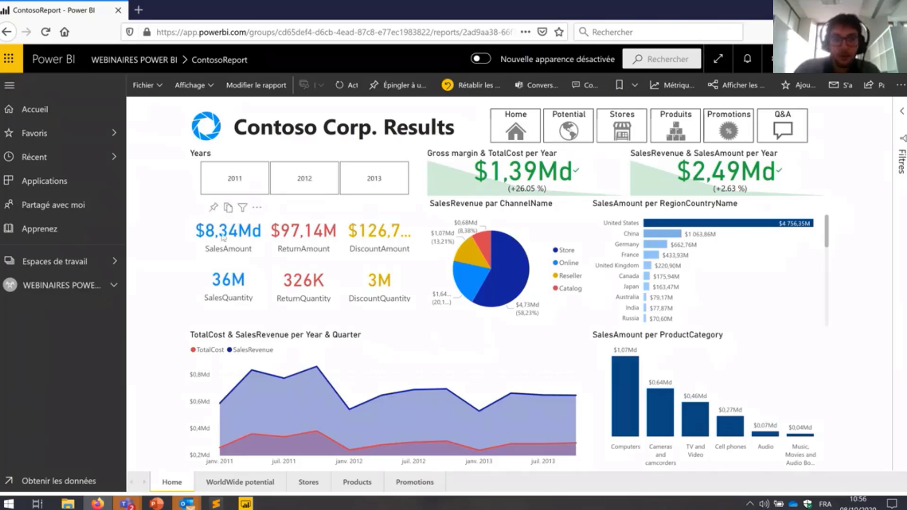
left_click(514, 277)
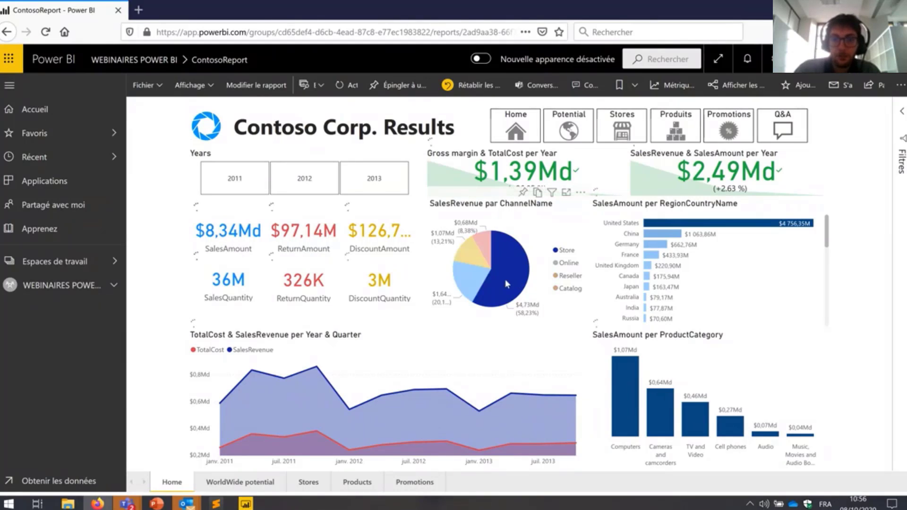
left_click(387, 412)
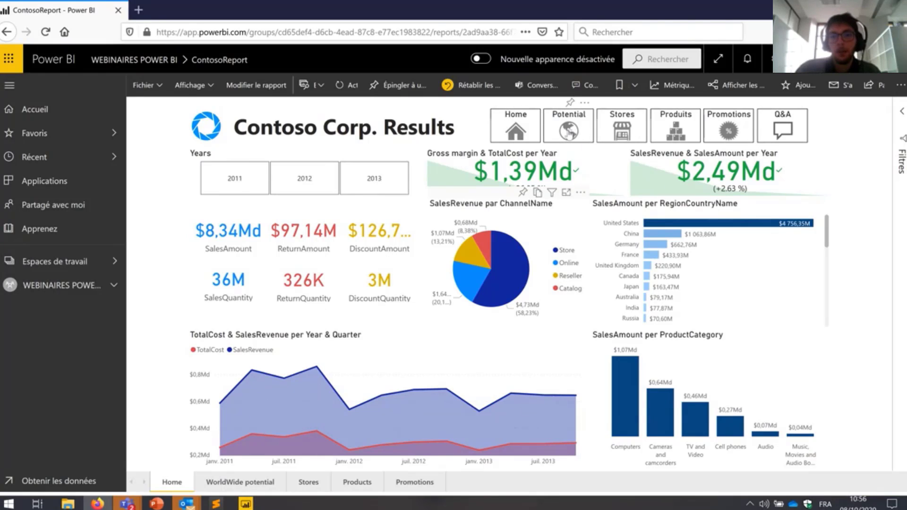
Step: Go to the WorldWide potential page and raise Market Penetration Gain % to 34, 41 and finally 58
left_click(560, 139)
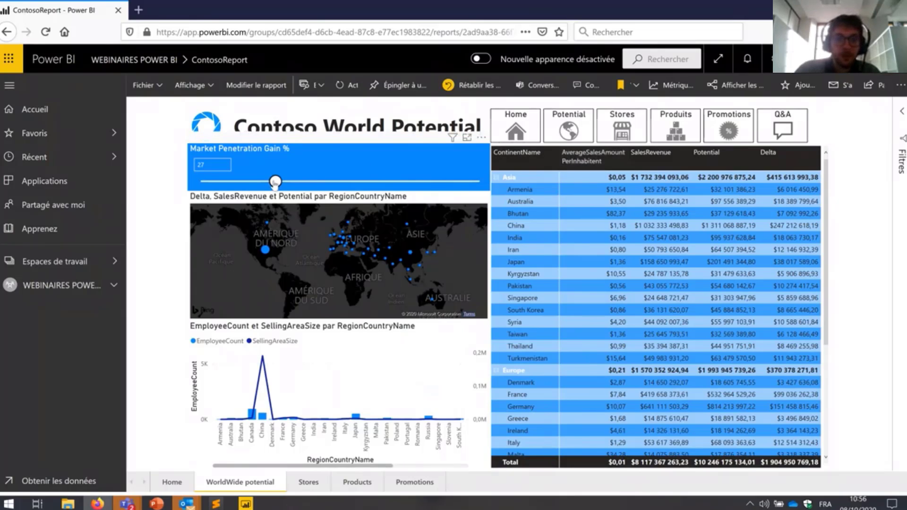
left_click_drag(275, 183, 294, 185)
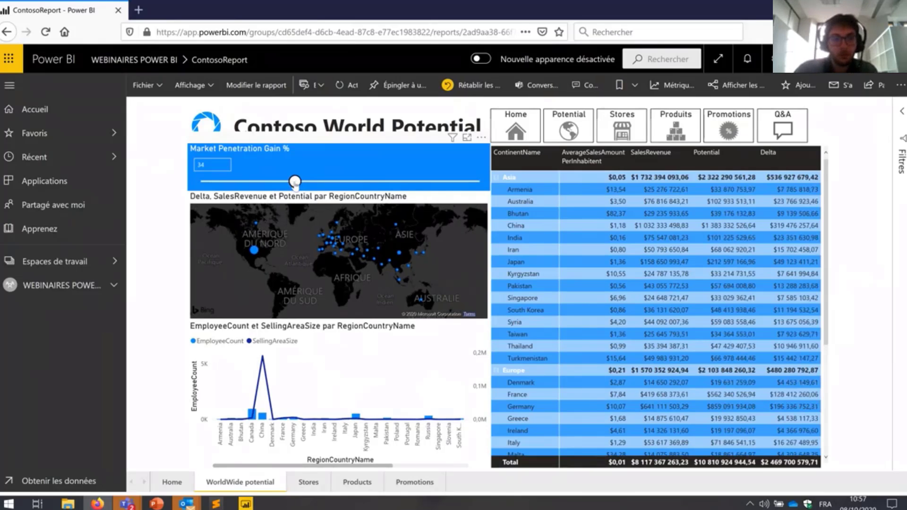
left_click_drag(296, 184, 317, 184)
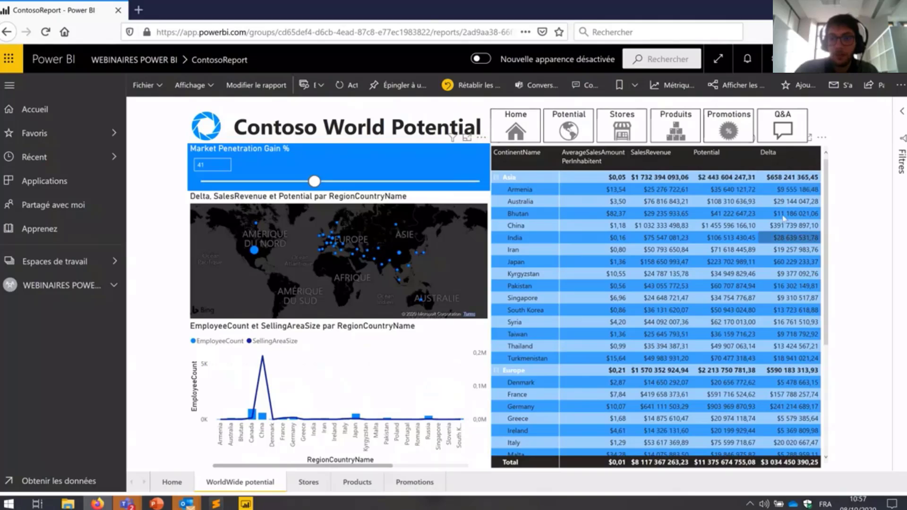
left_click_drag(314, 181, 361, 181)
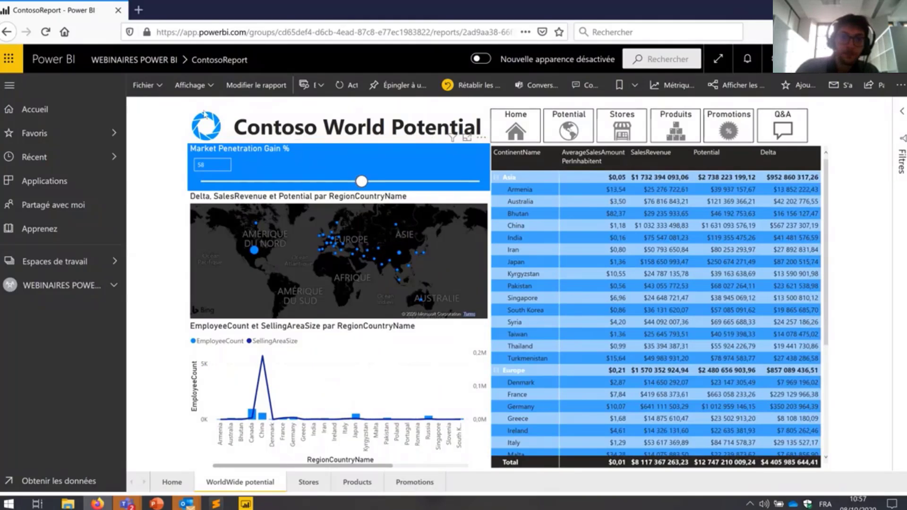
Step: Expand Germany into its individual stores in the Stores page's table, and move on to the Products page
left_click(306, 483)
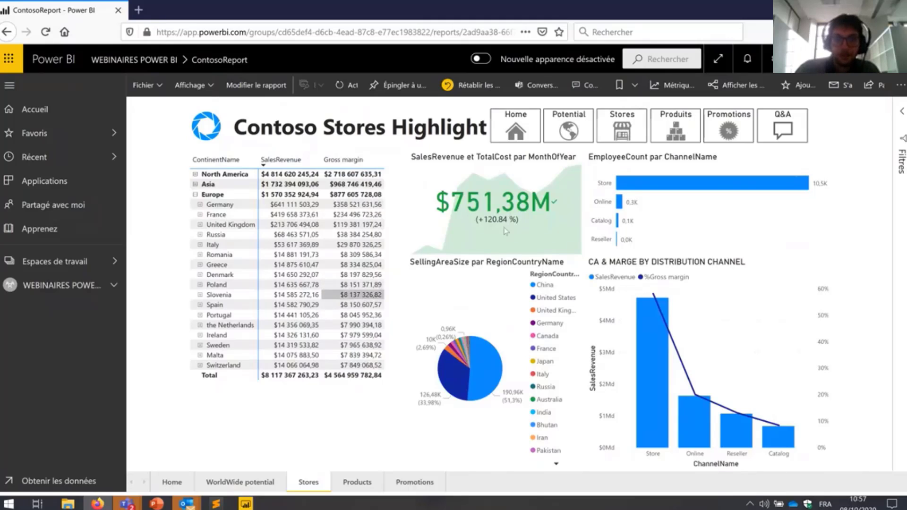
left_click(200, 205)
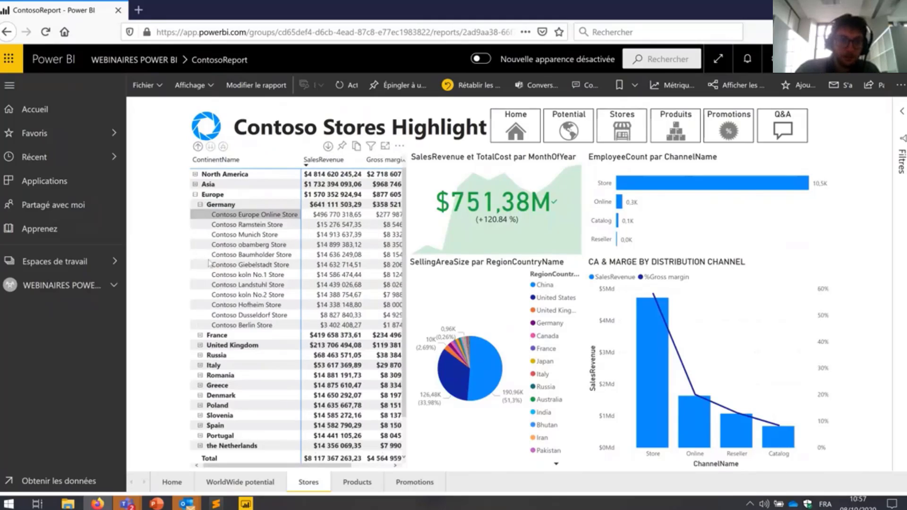
left_click(715, 131)
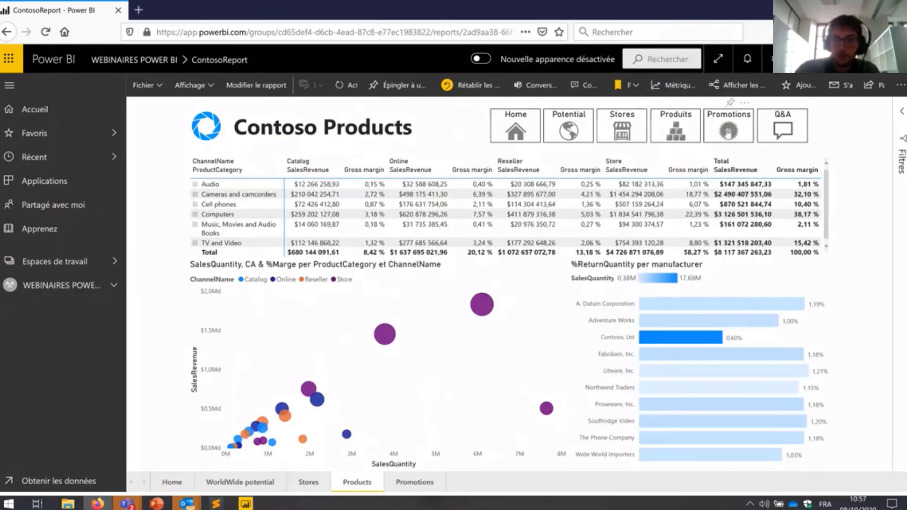
Step: View the report's Promotions page and return to its Home page
left_click(727, 132)
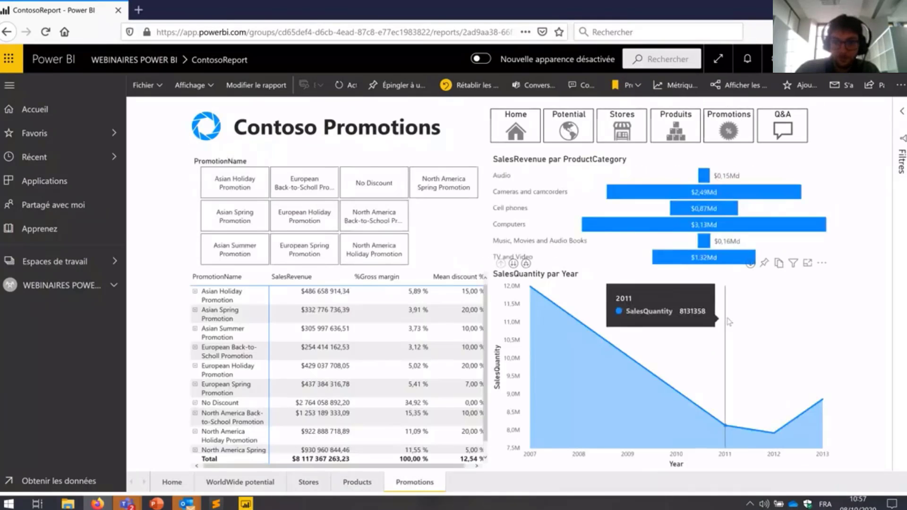
left_click(516, 126)
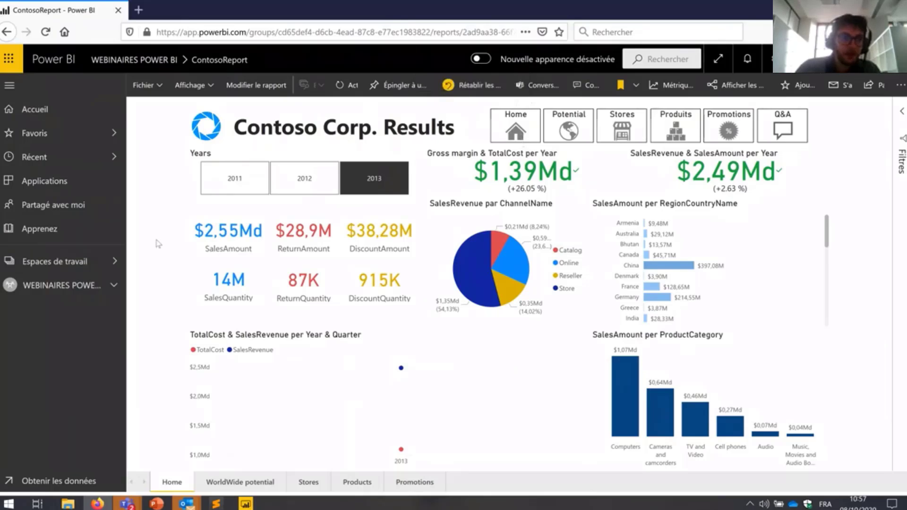
mouse_move(441, 114)
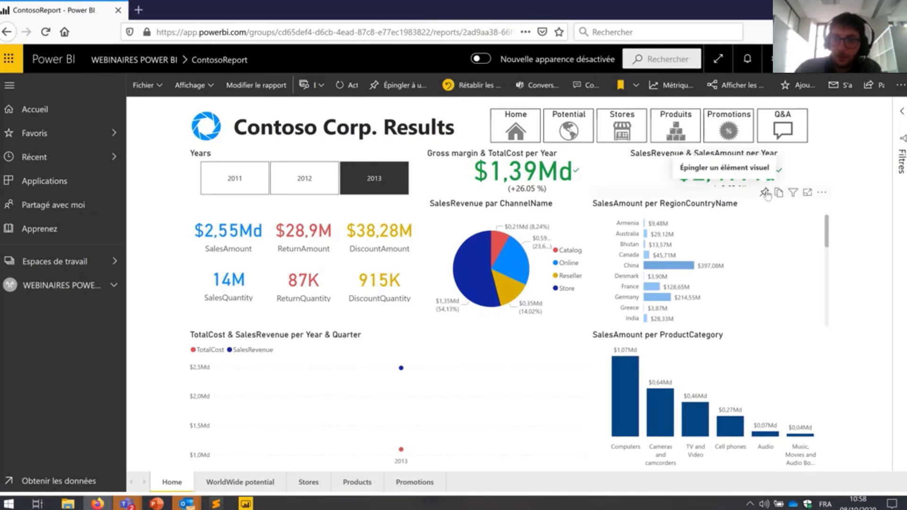
Step: Pin the SalesAmount per RegionCountryName chart to the existing Contoso results dashboard and go to that dashboard
left_click(766, 193)
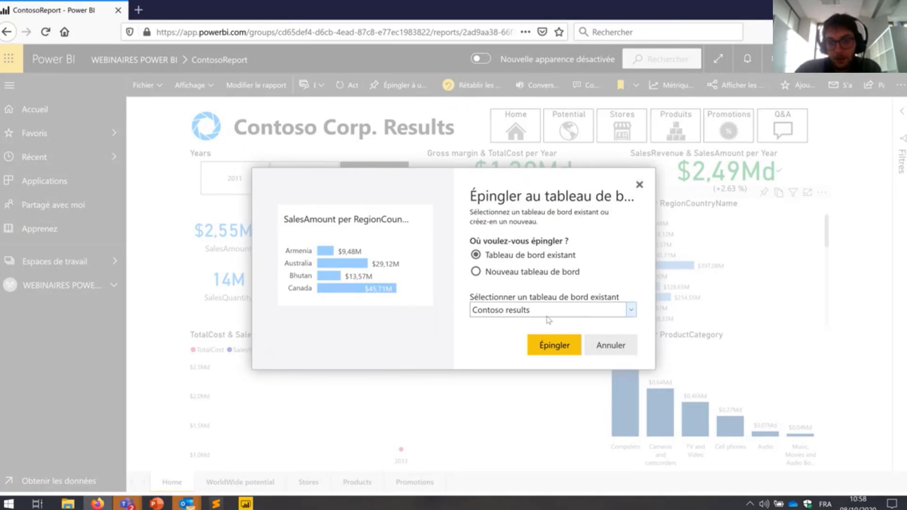
left_click(558, 354)
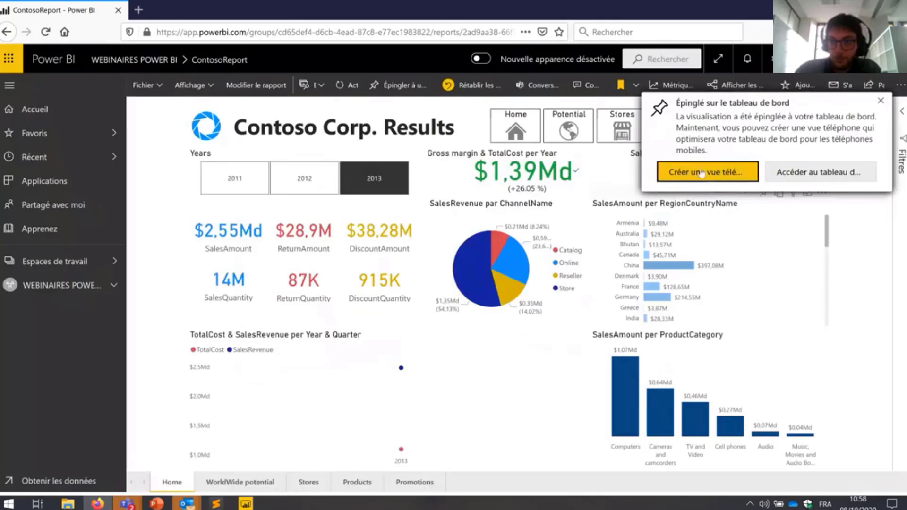
left_click(828, 175)
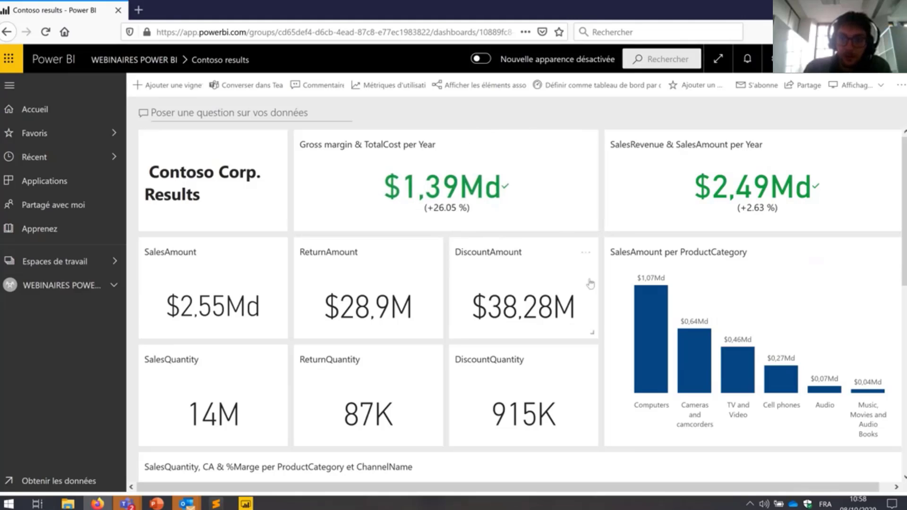
Step: Open the report from the pinned SalesAmount per RegionCountryName tile and expand the TotalCost & SalesRevenue chart down to quarters
scroll(590, 283, "down", 8)
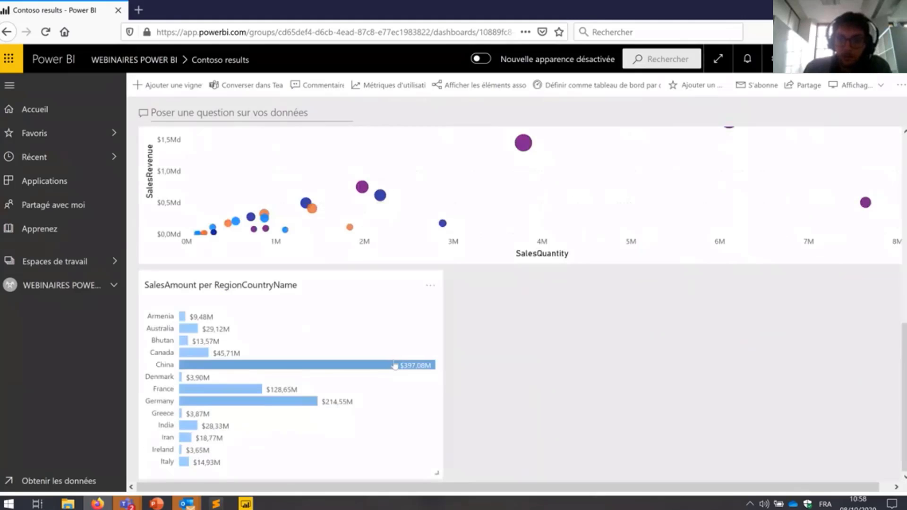
left_click(395, 366)
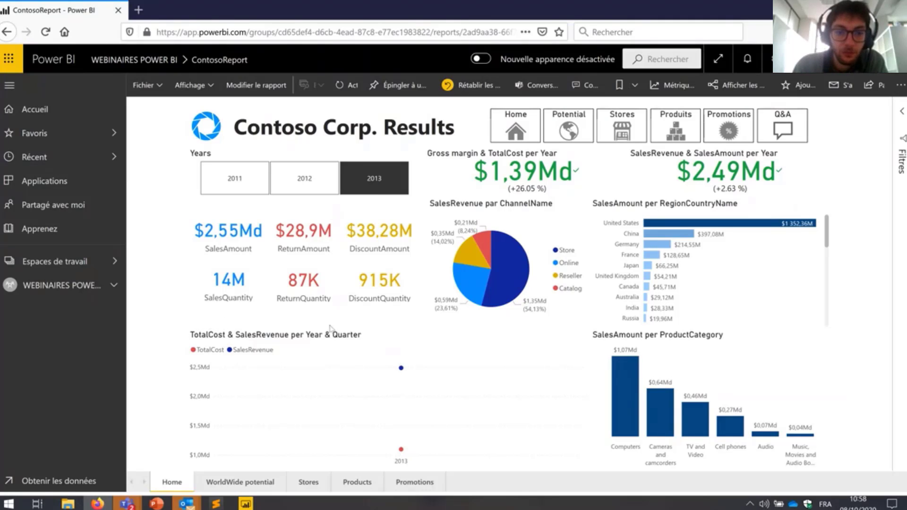
mouse_move(231, 331)
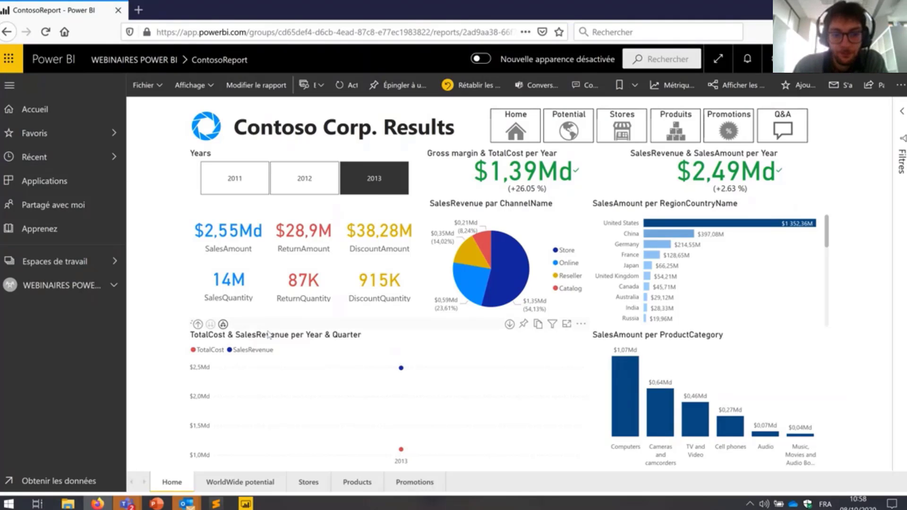
left_click(223, 324)
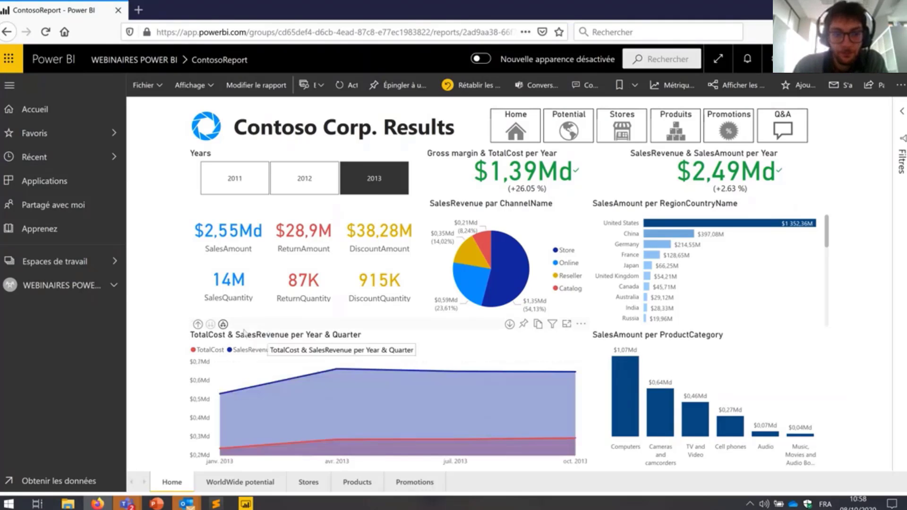
Step: Return to the WEBINAIRES POWER BI workspace and review which dashboards and reports are included in the app
left_click(64, 286)
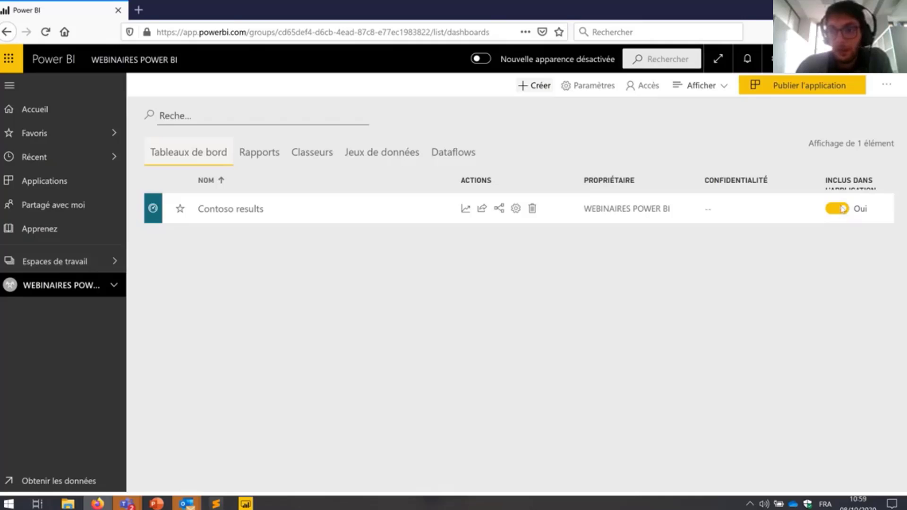
left_click(261, 155)
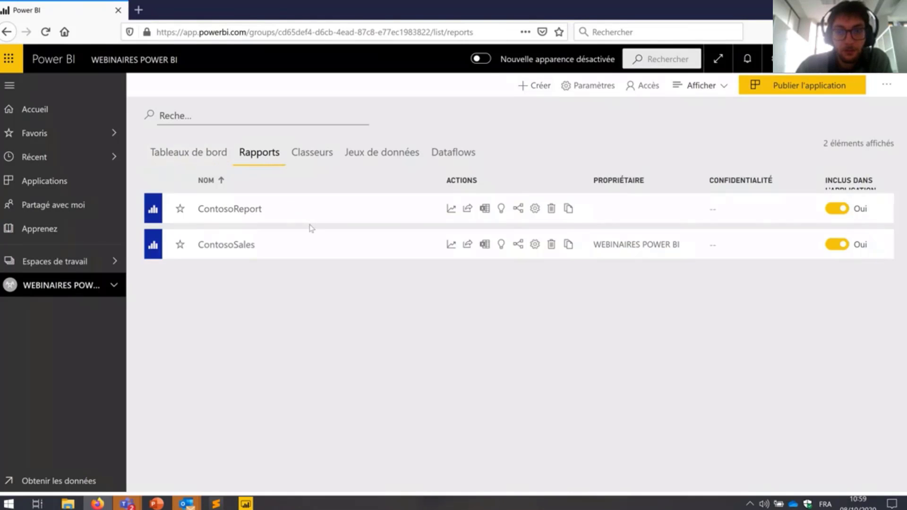
left_click(191, 156)
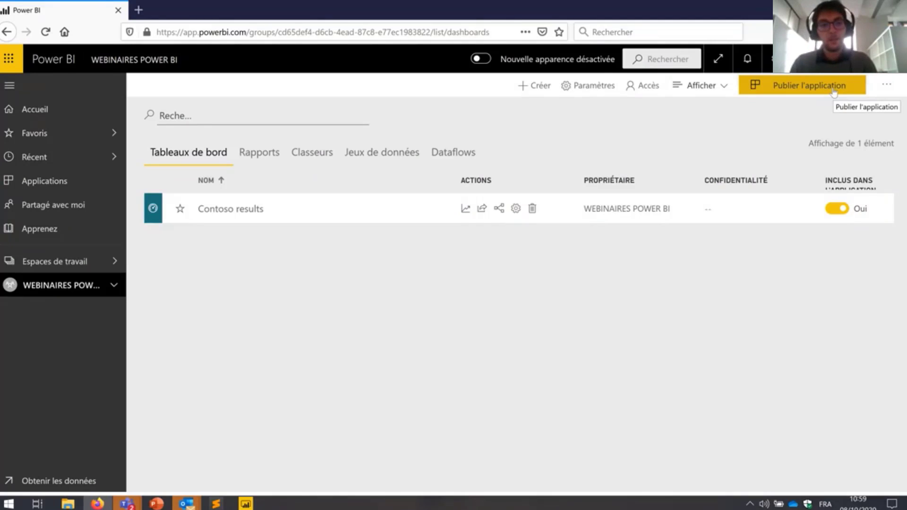
Step: Publish the workspace as the WEBINAIRES POWER BI app with the description "Contoso appli"
left_click(816, 89)
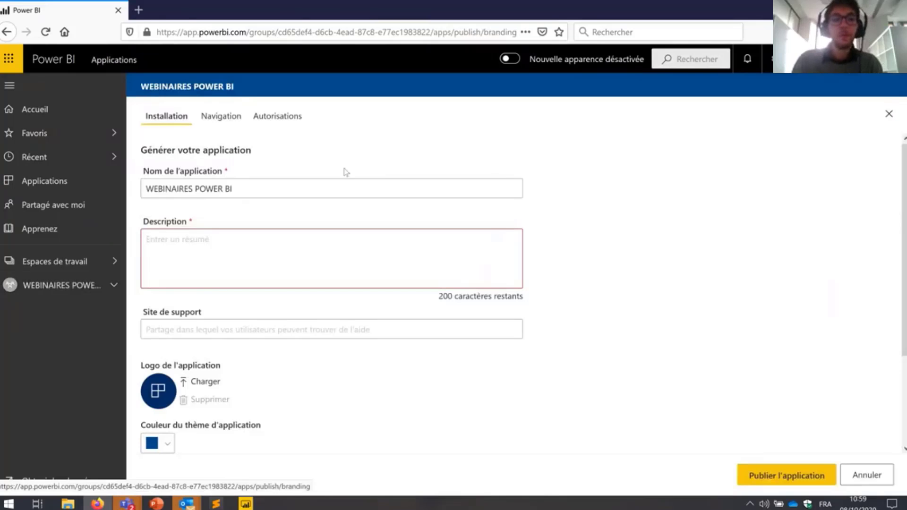
left_click(252, 255)
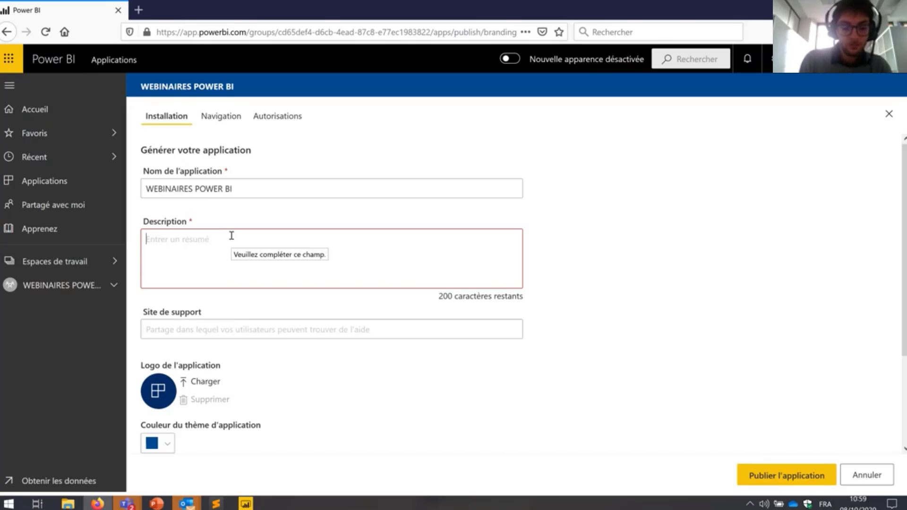
type("Contoso")
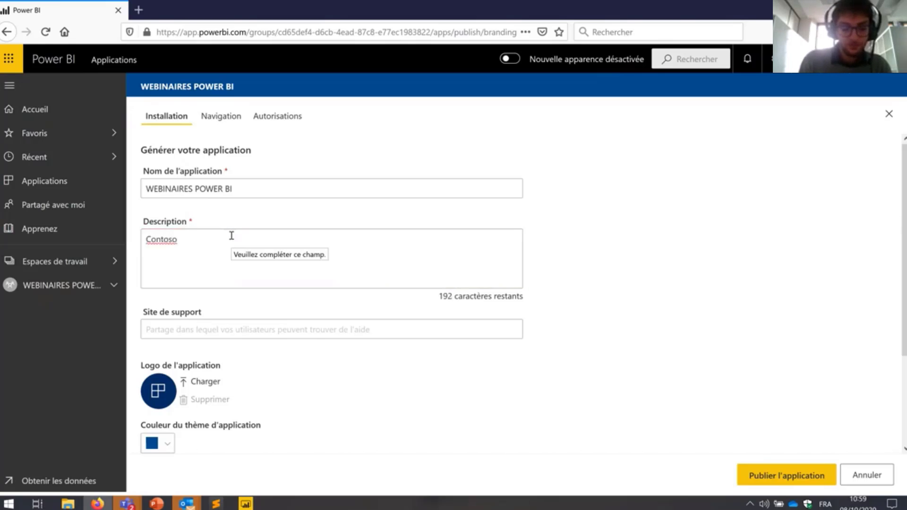
type(" appli")
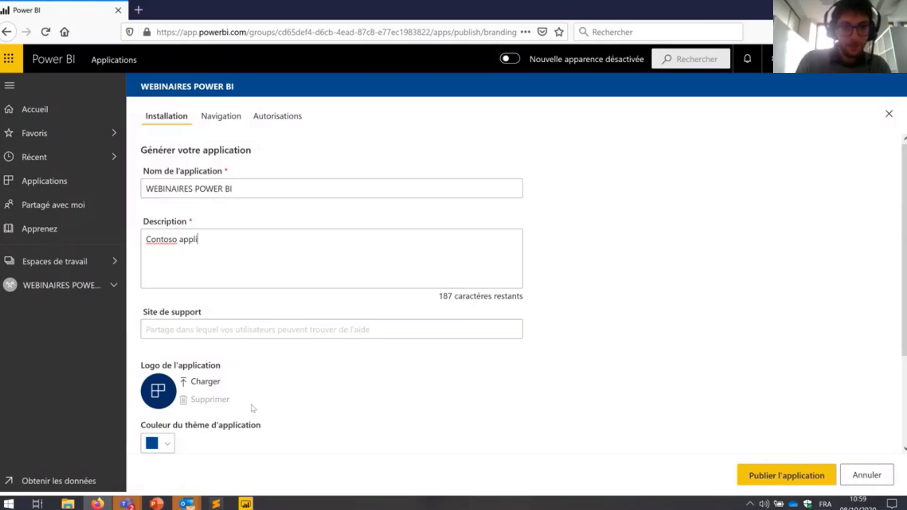
scroll(252, 409, "down", 3)
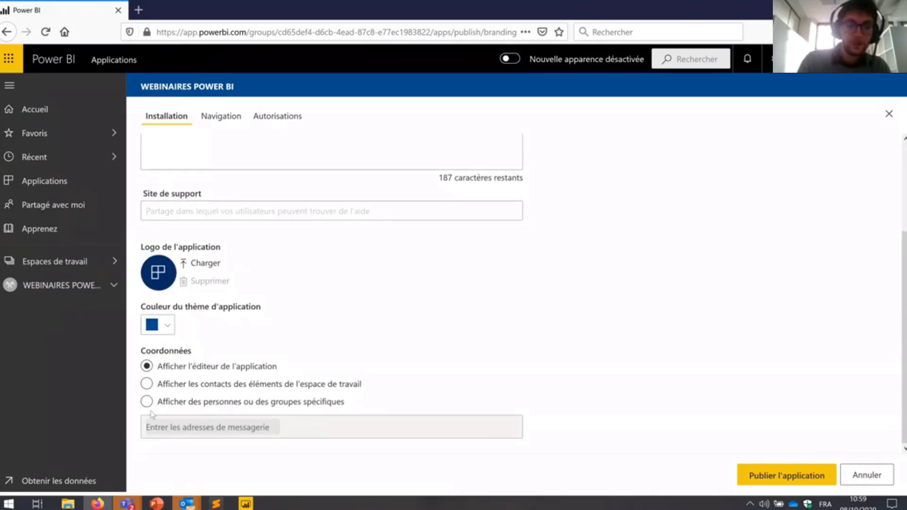
left_click(757, 474)
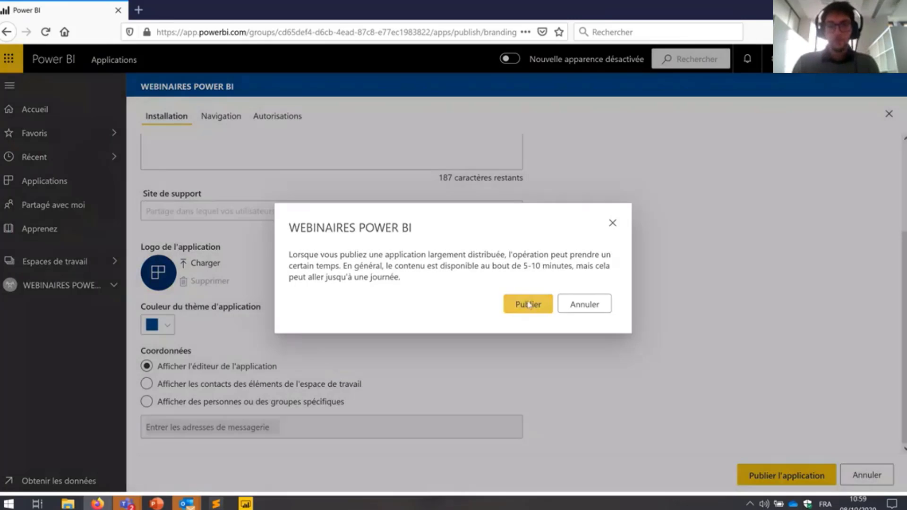
left_click(529, 305)
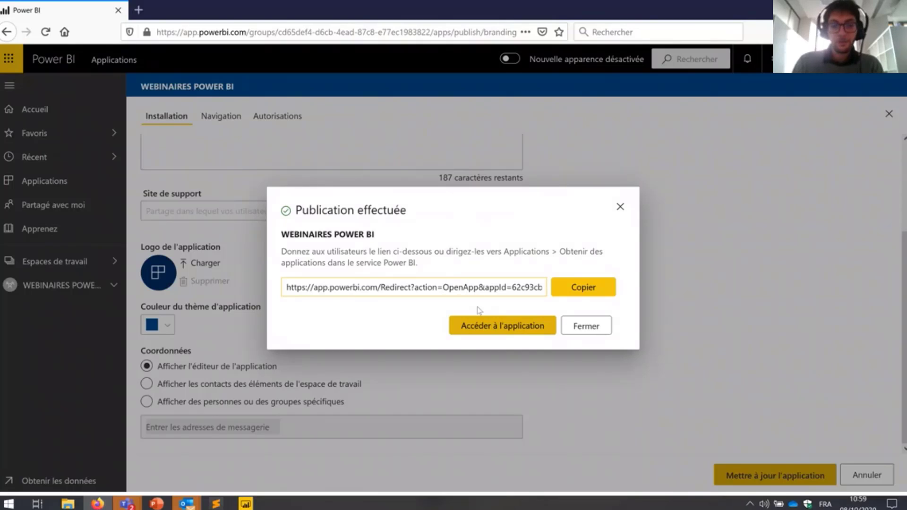
Step: Go to the published app, view the ContosoSales report and return to ContosoReport
left_click(479, 329)
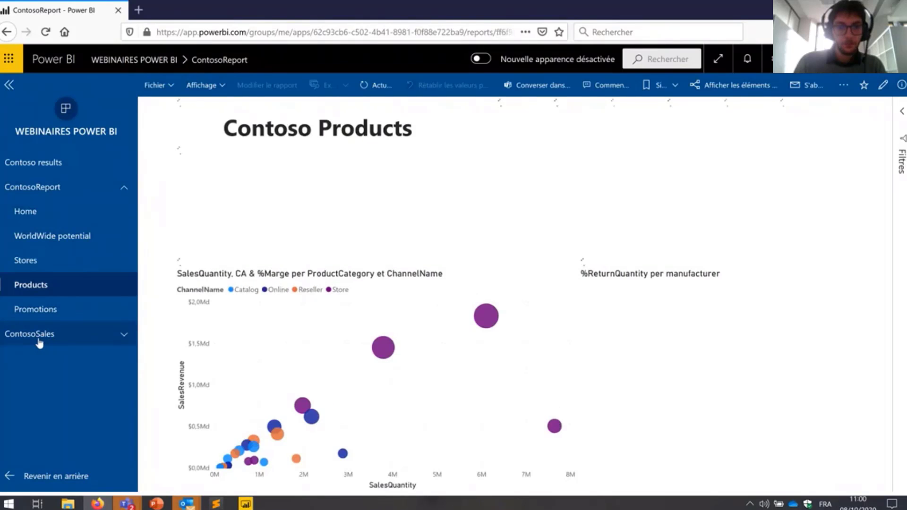
left_click(39, 342)
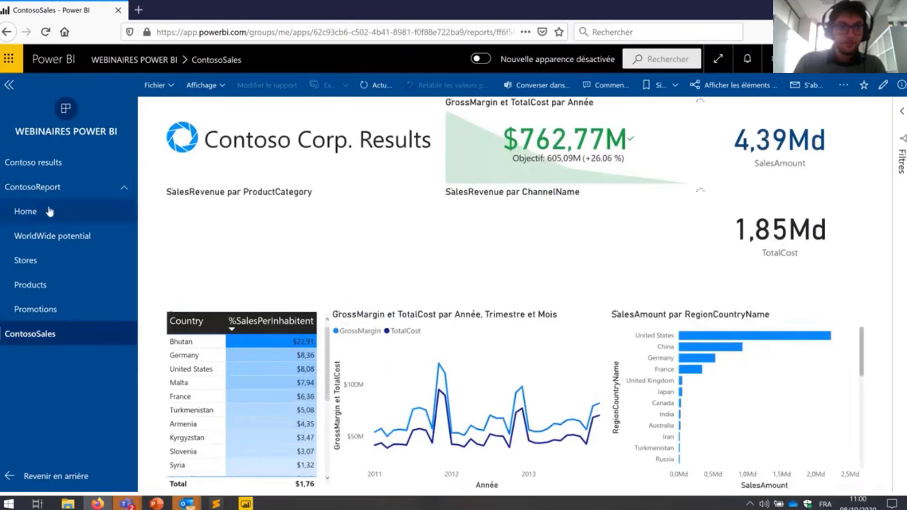
left_click(47, 211)
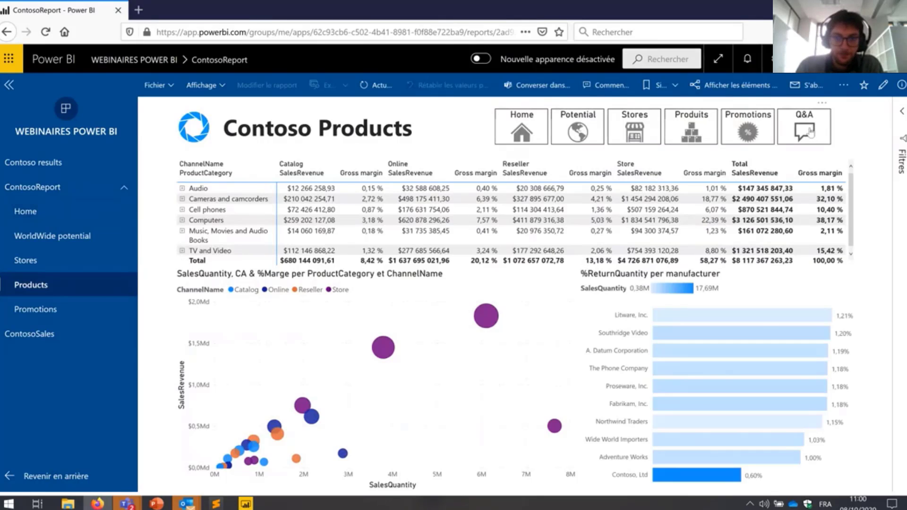
Step: Open the Q&A window and ask "What is the best salesRevenue by country"
left_click(811, 130)
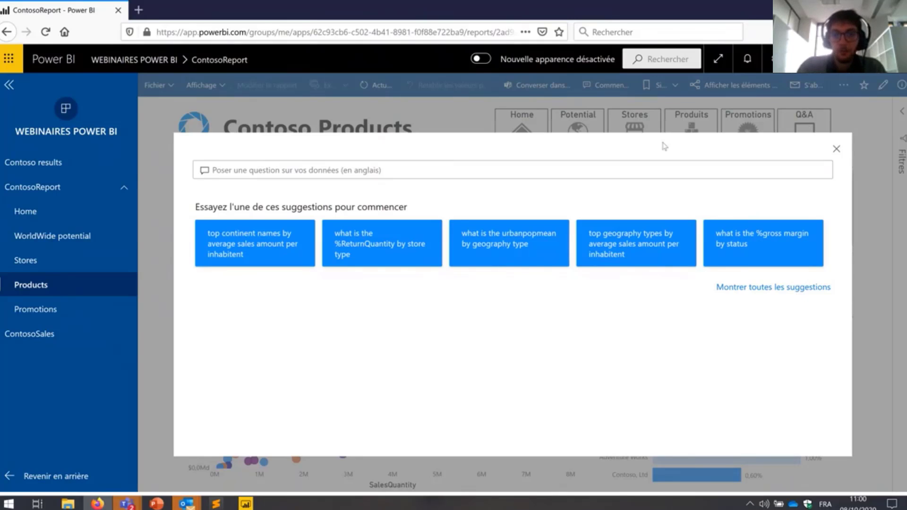
left_click(334, 168)
type("W")
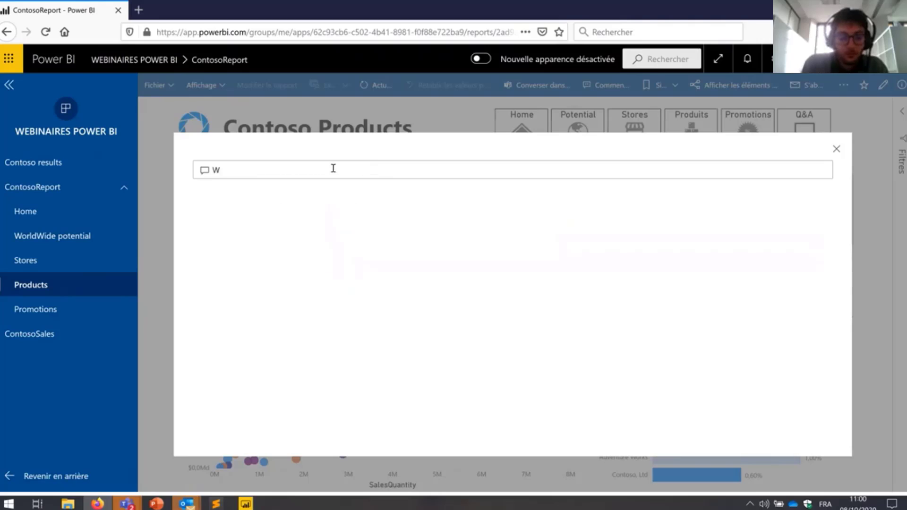
type("hat ")
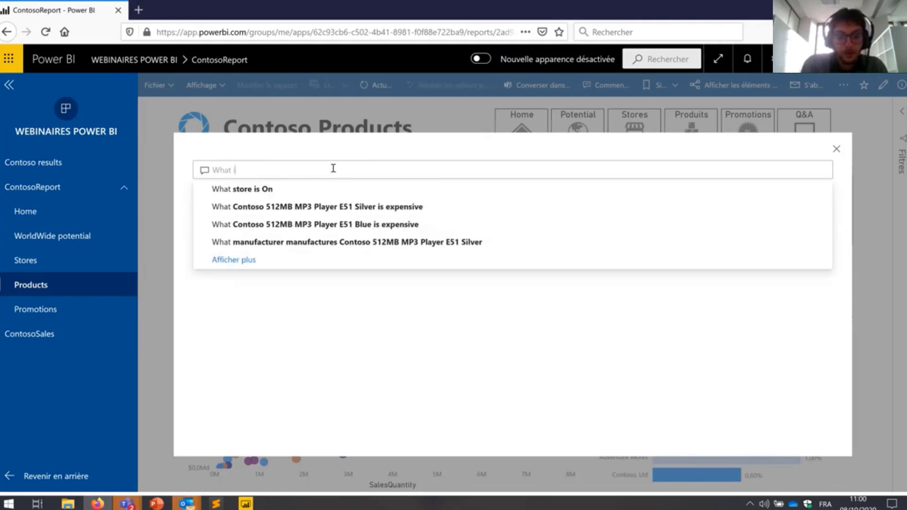
type("is the best sales")
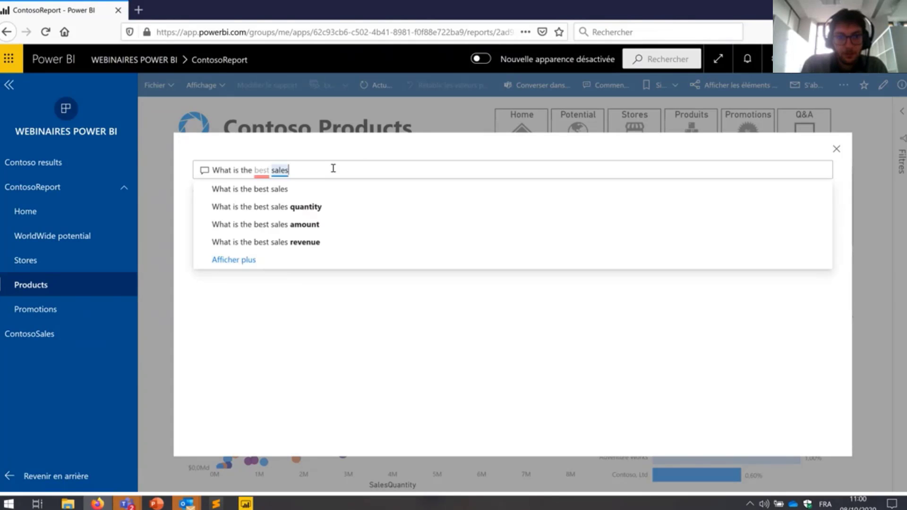
type("Rev")
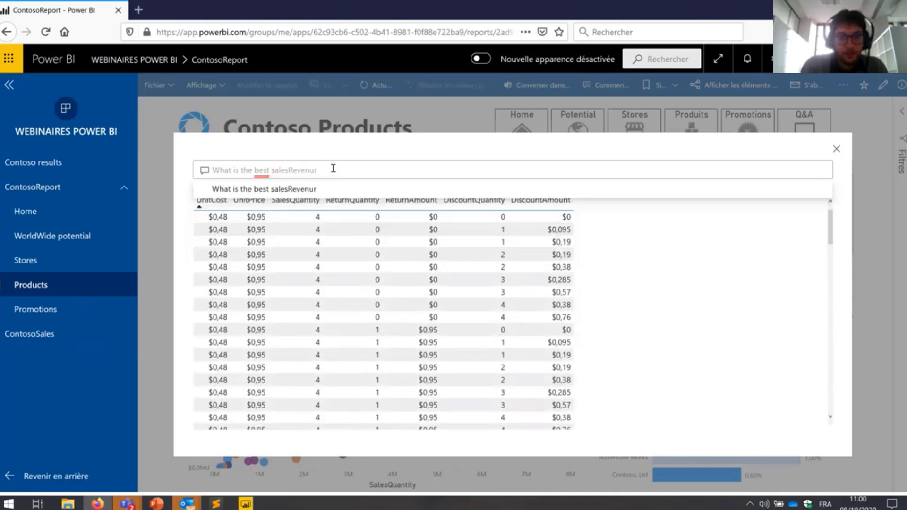
type("enue")
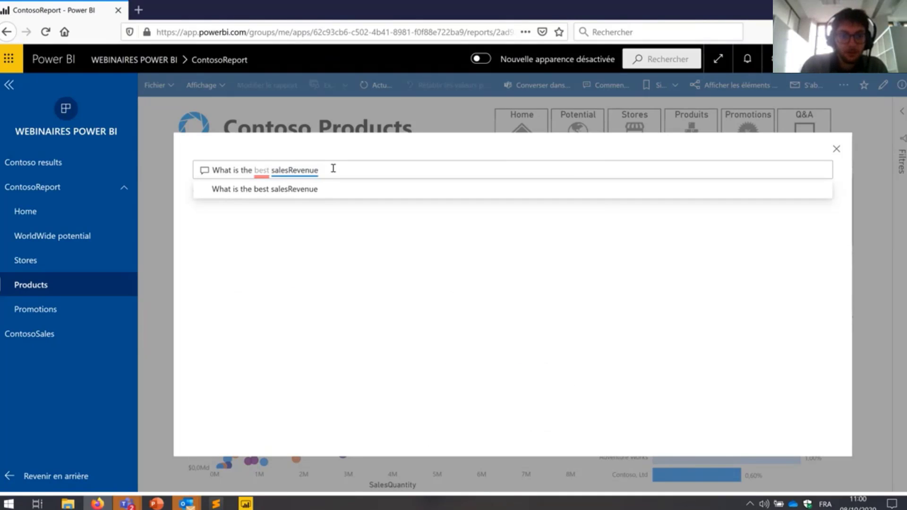
type(" b")
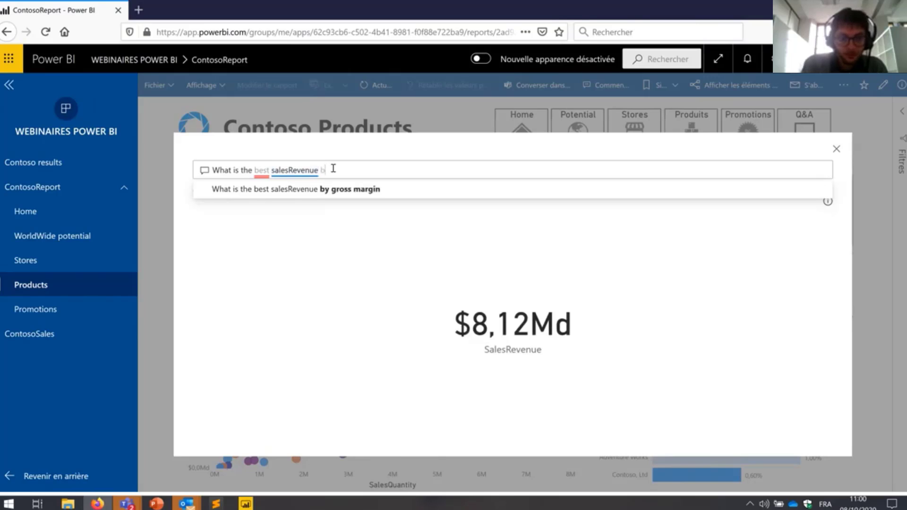
type("y")
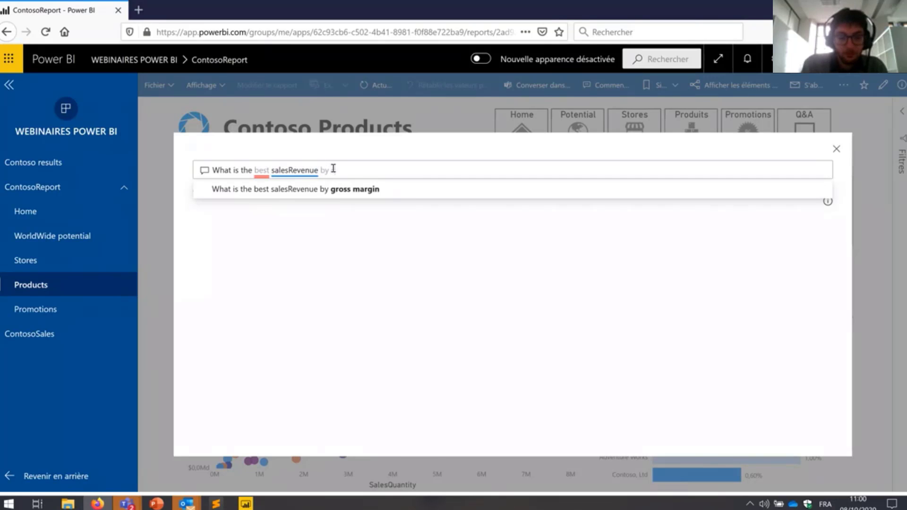
type(" counrt")
key("BackSpace")
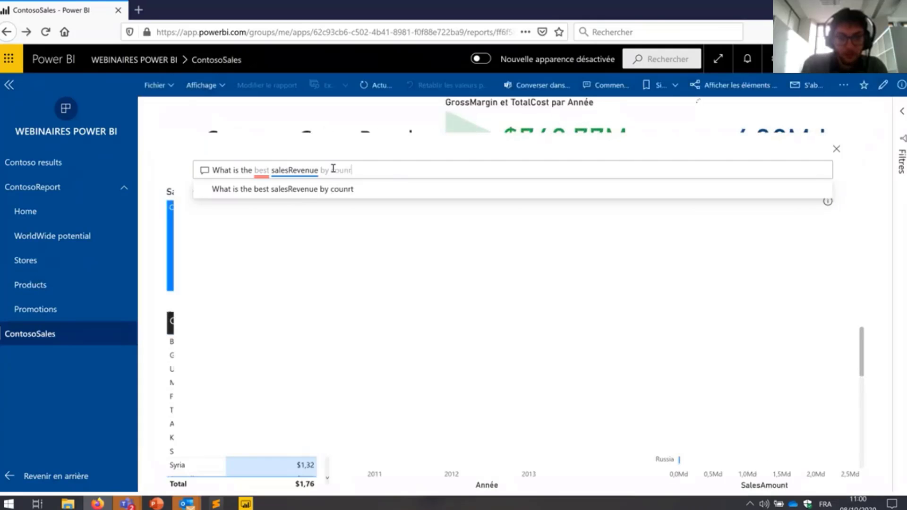
key("BackSpace")
type("t")
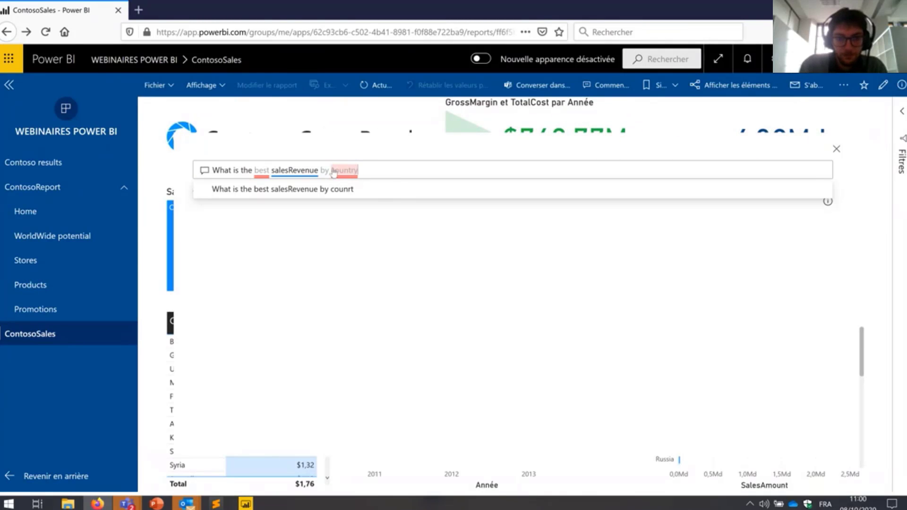
type("ry")
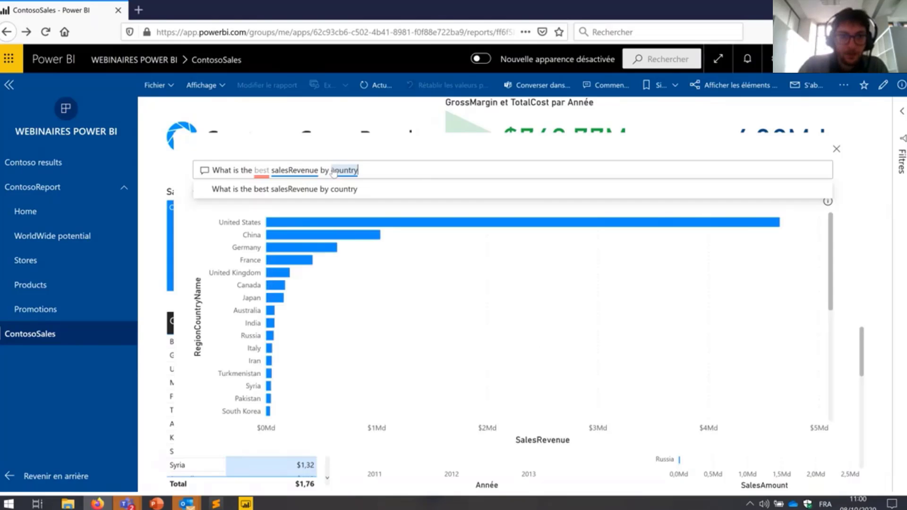
key("Down")
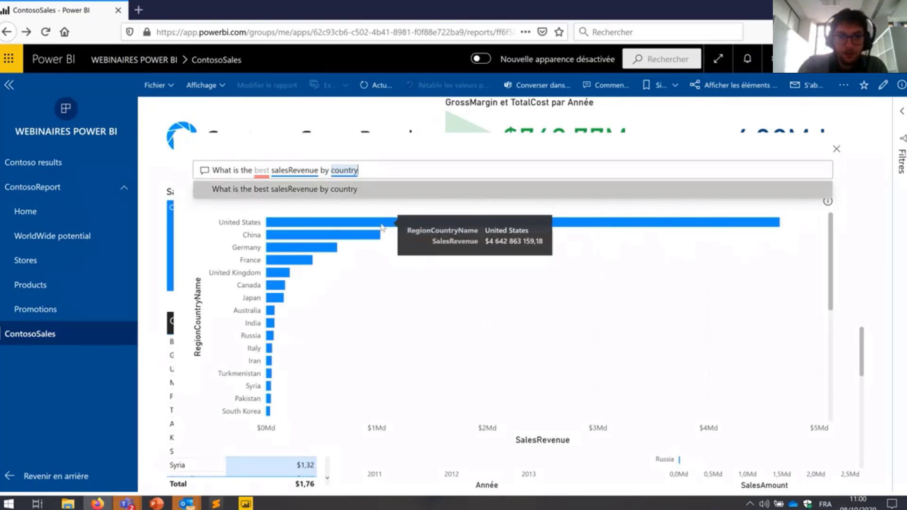
Step: Remove the word "best" from the Q&A question, leaving "What is the salesRevenue by country"
mouse_move(327, 239)
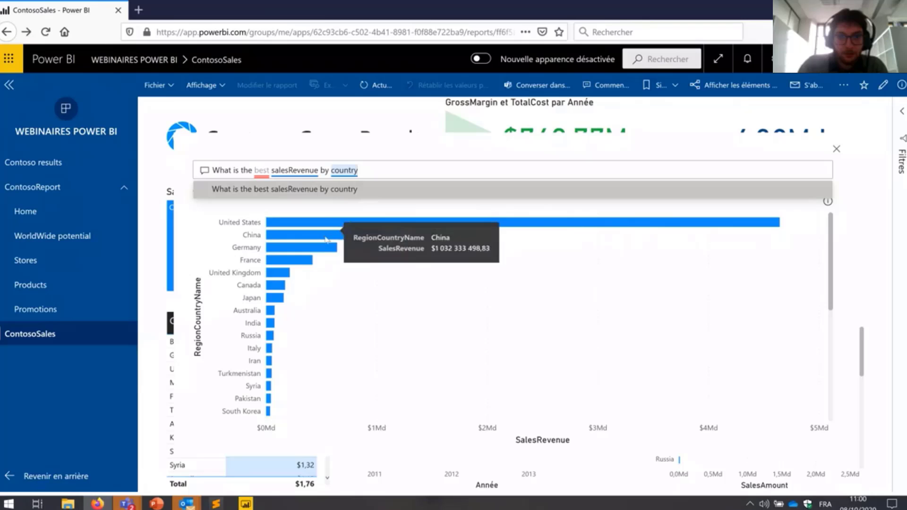
left_click(261, 171)
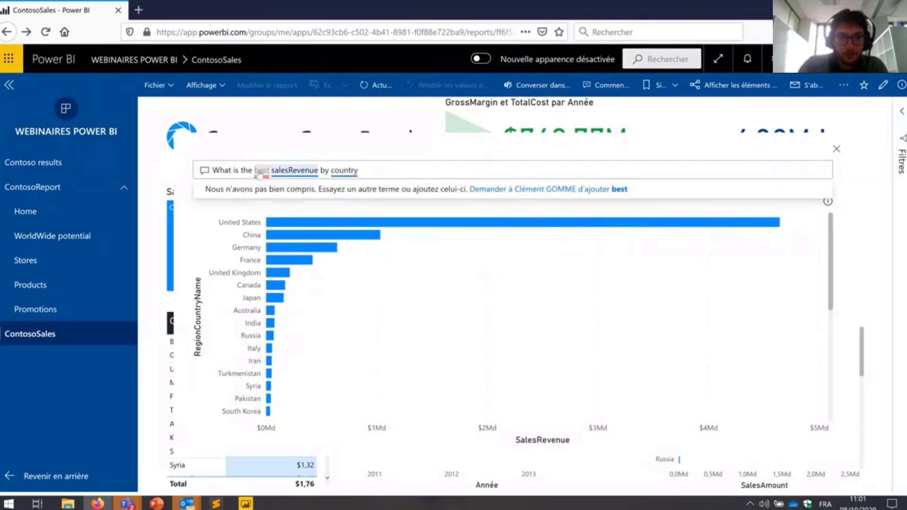
left_click(274, 171)
key("BackSpace")
key("BackSpace")
key("BackSpace")
key("BackSpace")
key("BackSpace")
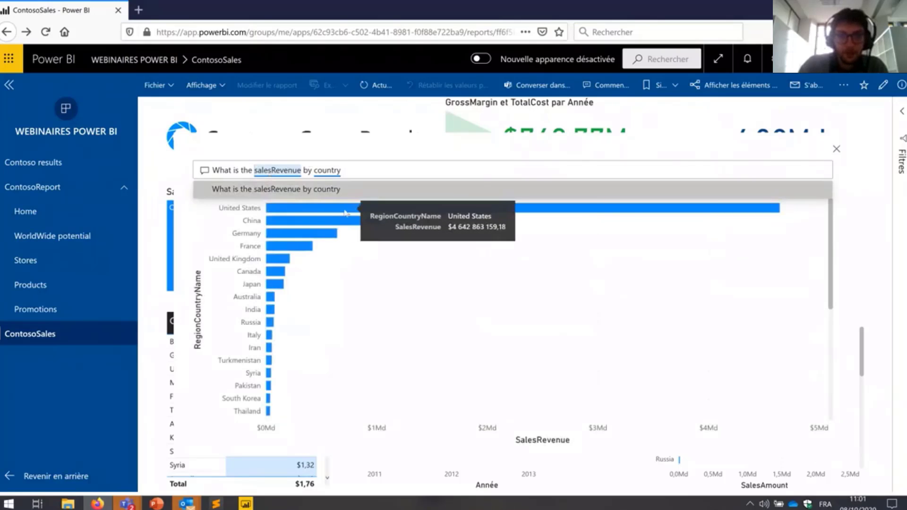
Step: Extend the Q&A question to "What is the salesRevenue by country on year 2013"
left_click(356, 173)
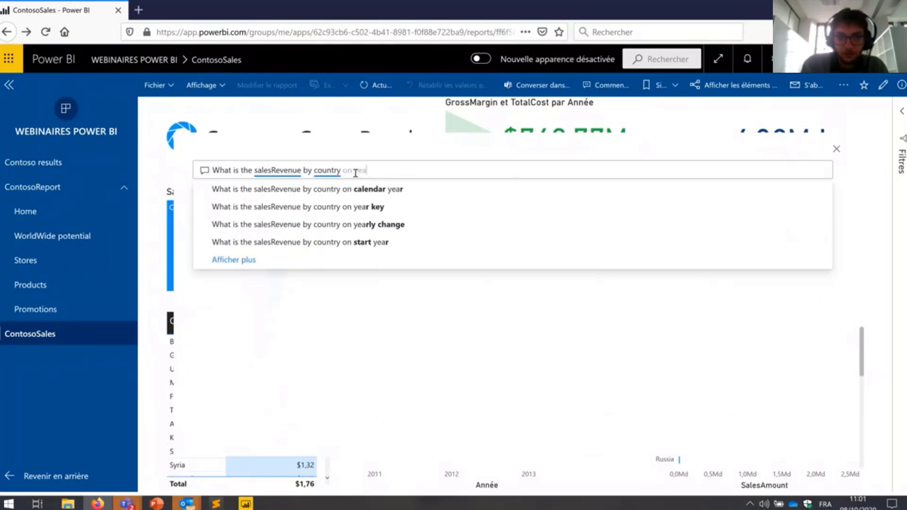
type("on yea")
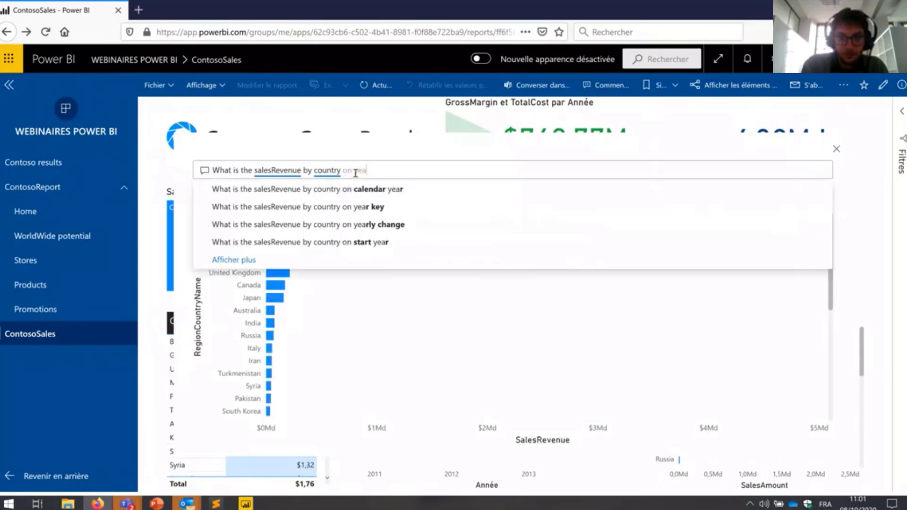
type("r")
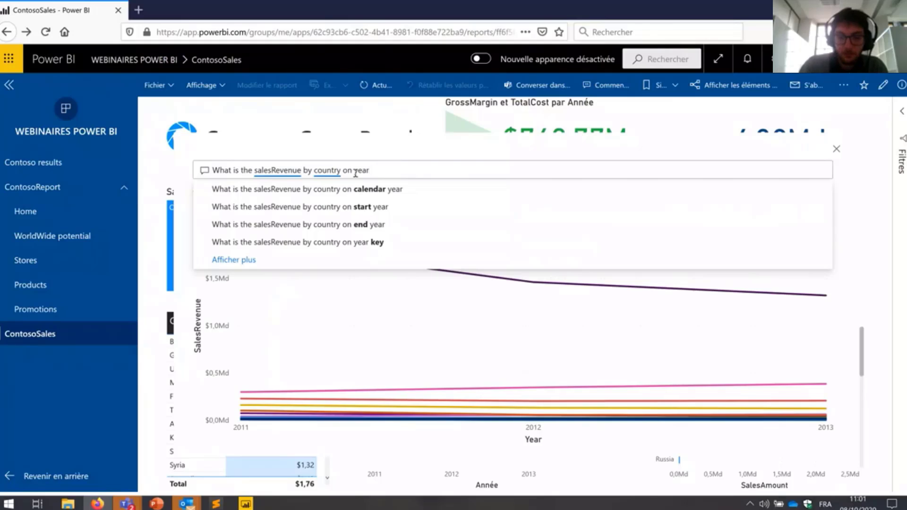
type("2013")
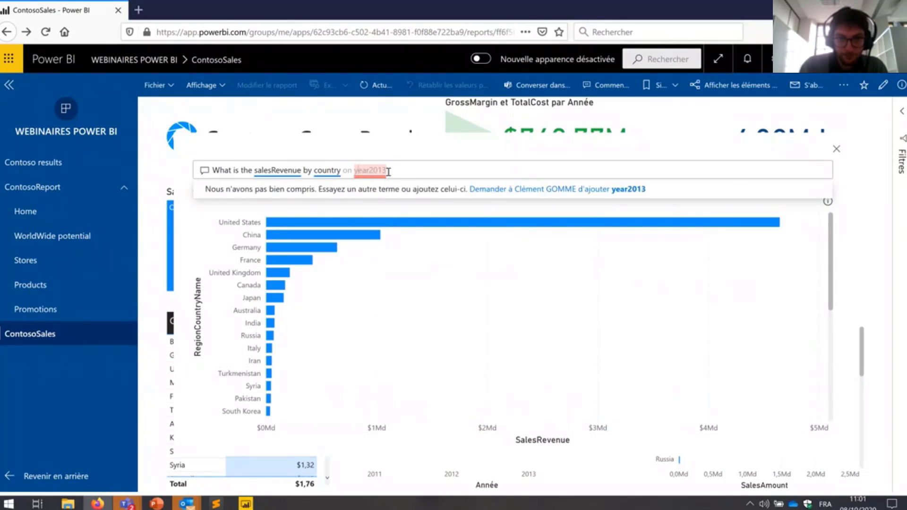
key("Left")
key("Left")
key("Left")
key("Left")
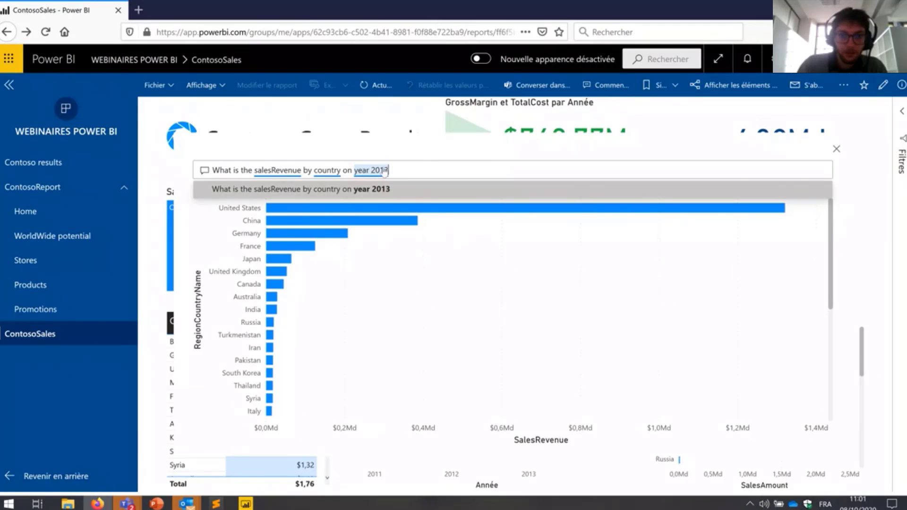
Step: Delete "year 2013" from the Q&A question and close the Q&A window to return to the ContosoSales report
key("shift+End")
key("BackSpace")
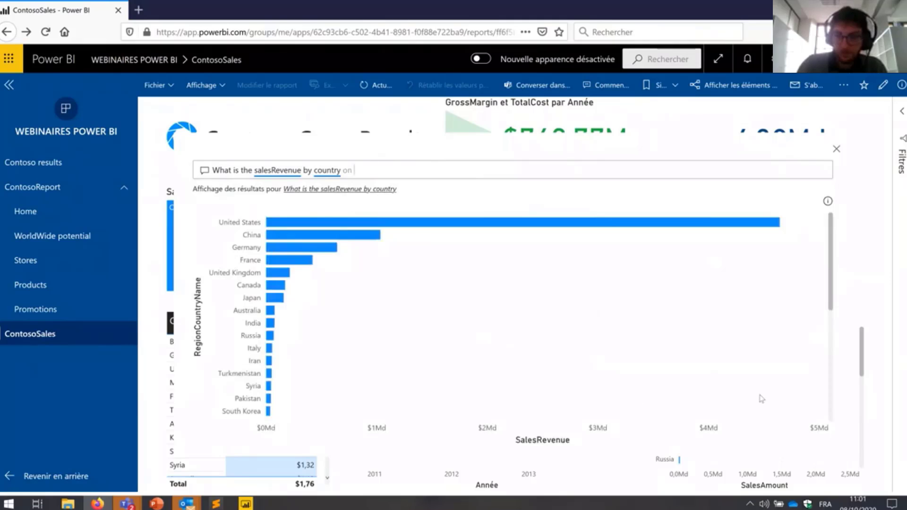
left_click(837, 151)
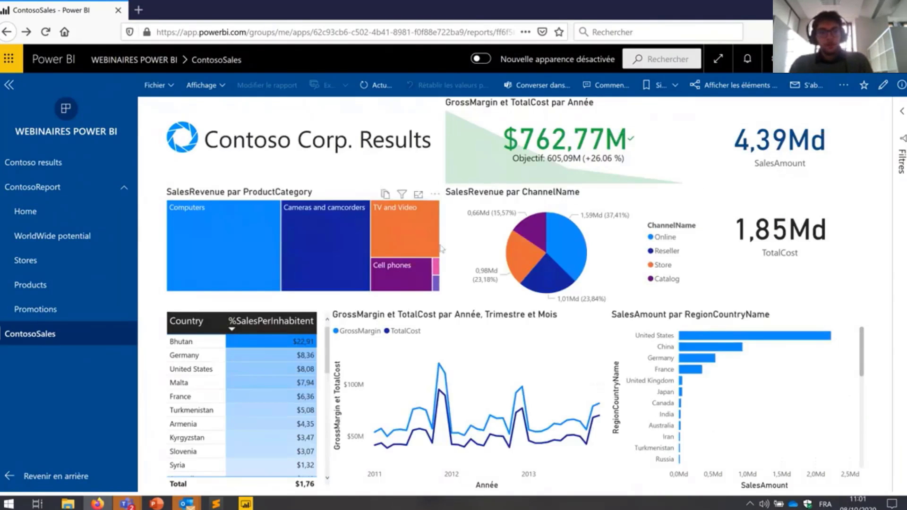